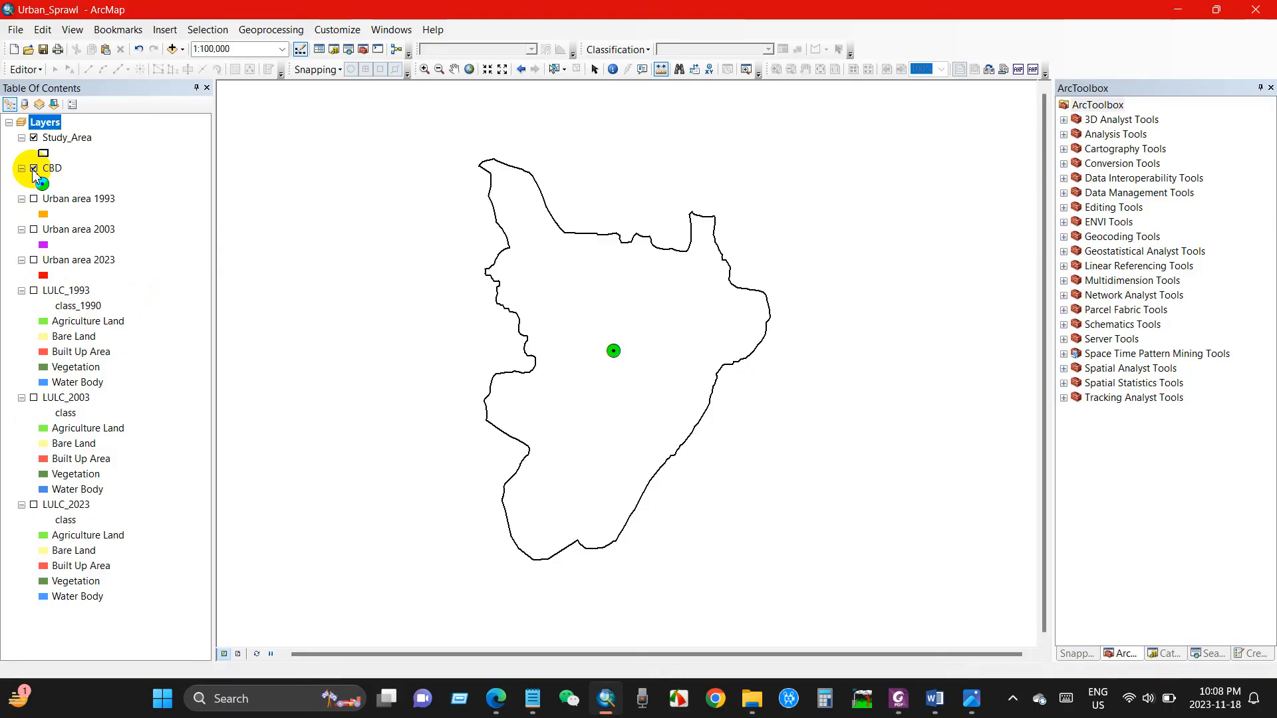
Preview the Urban area 1993, 2003 and 2023 layers within the study area, then hide all three again.
click(34, 199)
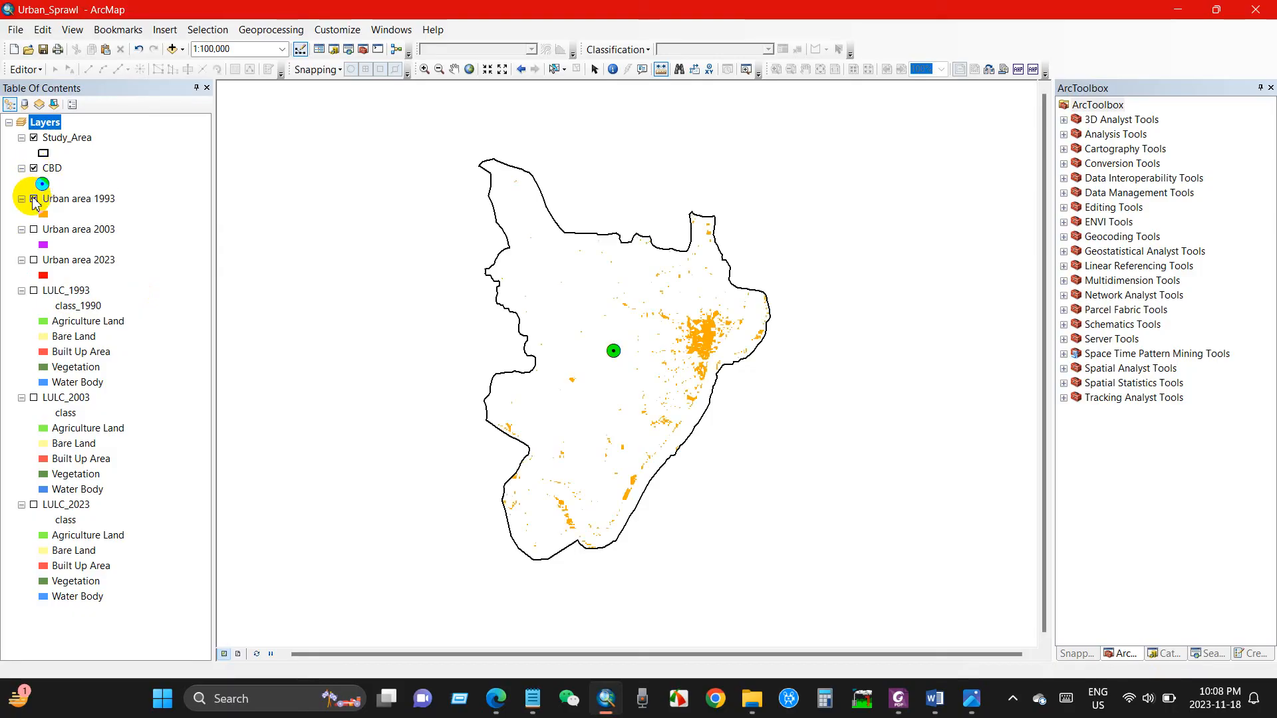
click(34, 230)
click(34, 261)
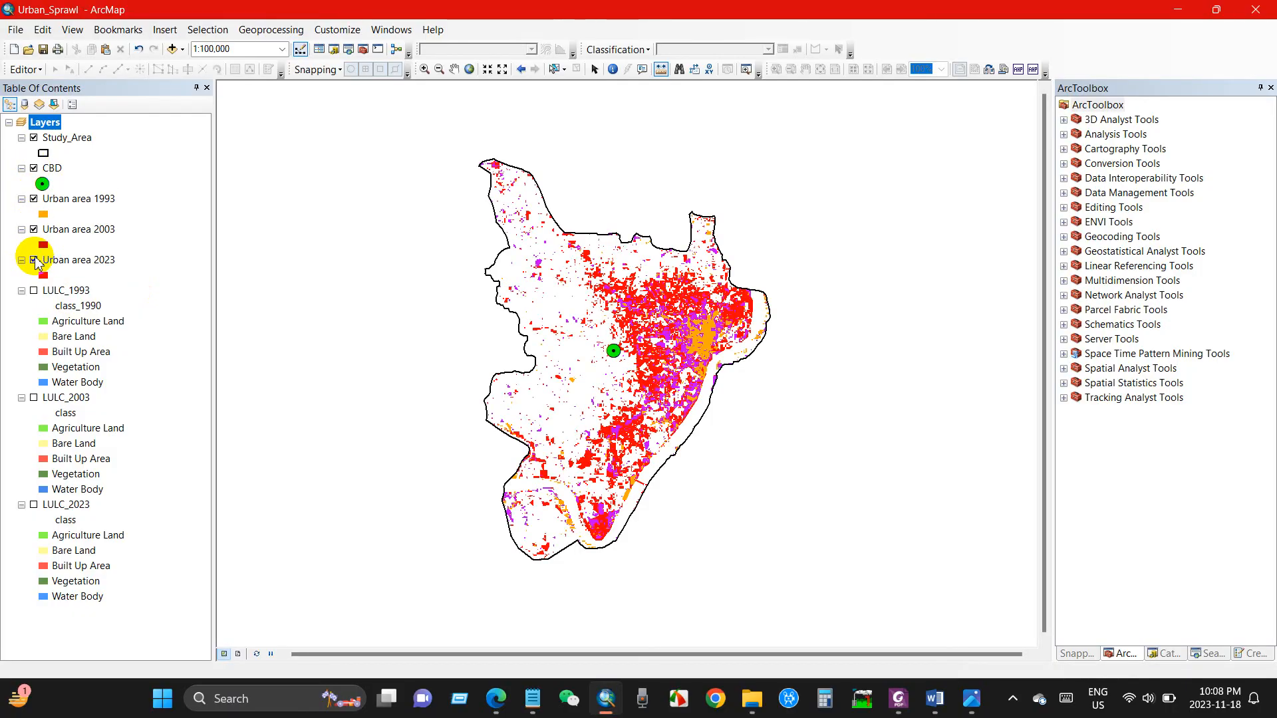
click(34, 261)
click(34, 231)
click(34, 200)
View the LULC_1993, LULC_2003 and LULC_2023 land cover layers one at a time.
click(33, 291)
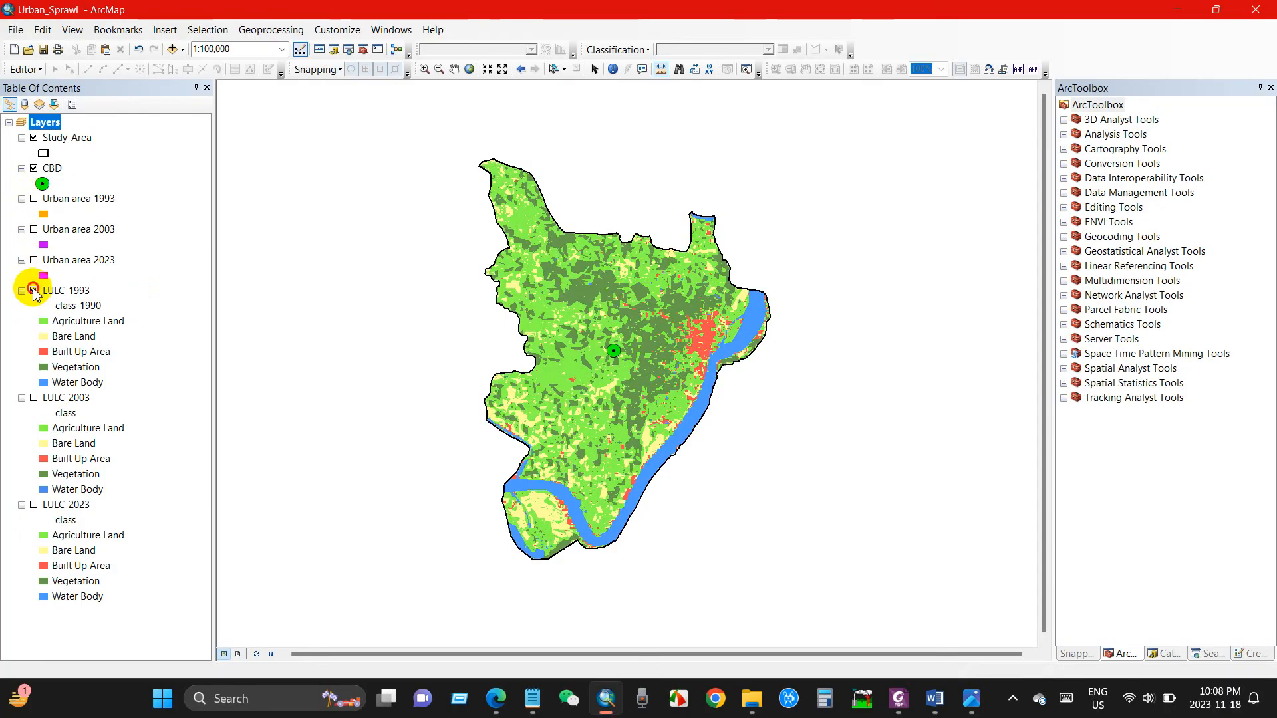
click(33, 291)
click(34, 400)
click(34, 399)
click(34, 505)
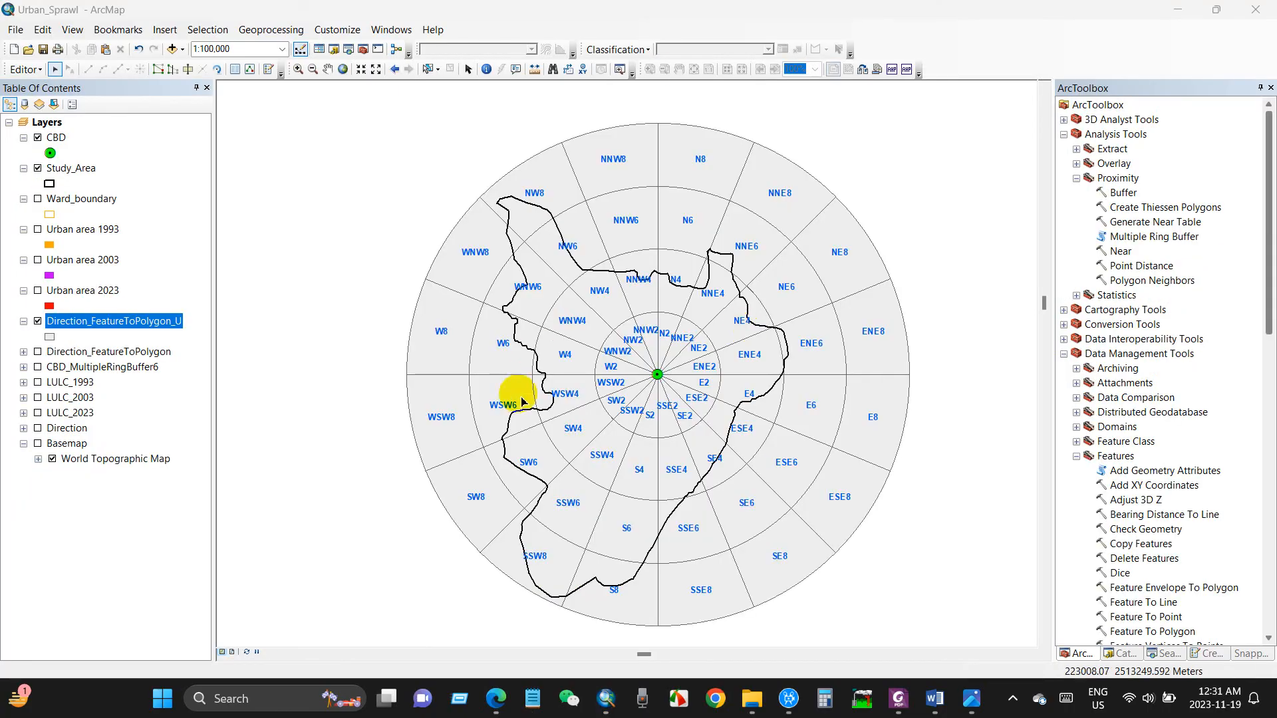
Display the Urban area 1993, 2003 and 2023 layers over the labelled direction and ring sectors.
click(38, 230)
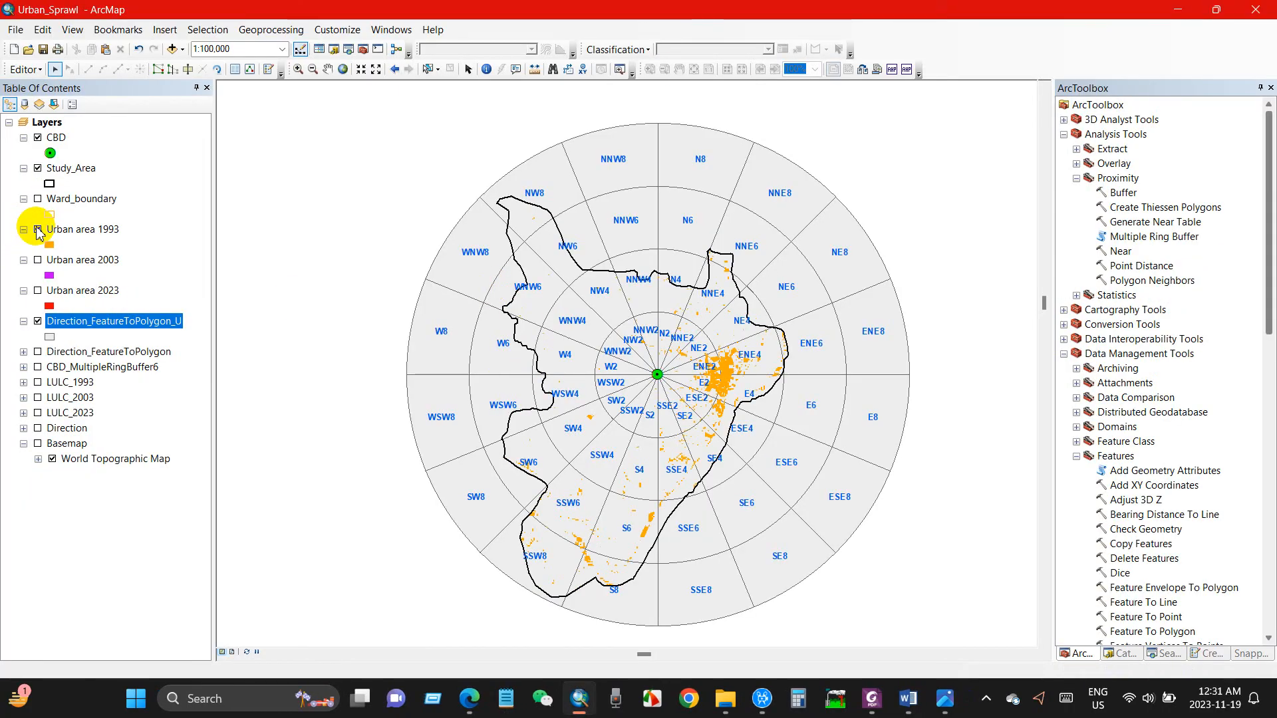
click(38, 260)
click(37, 291)
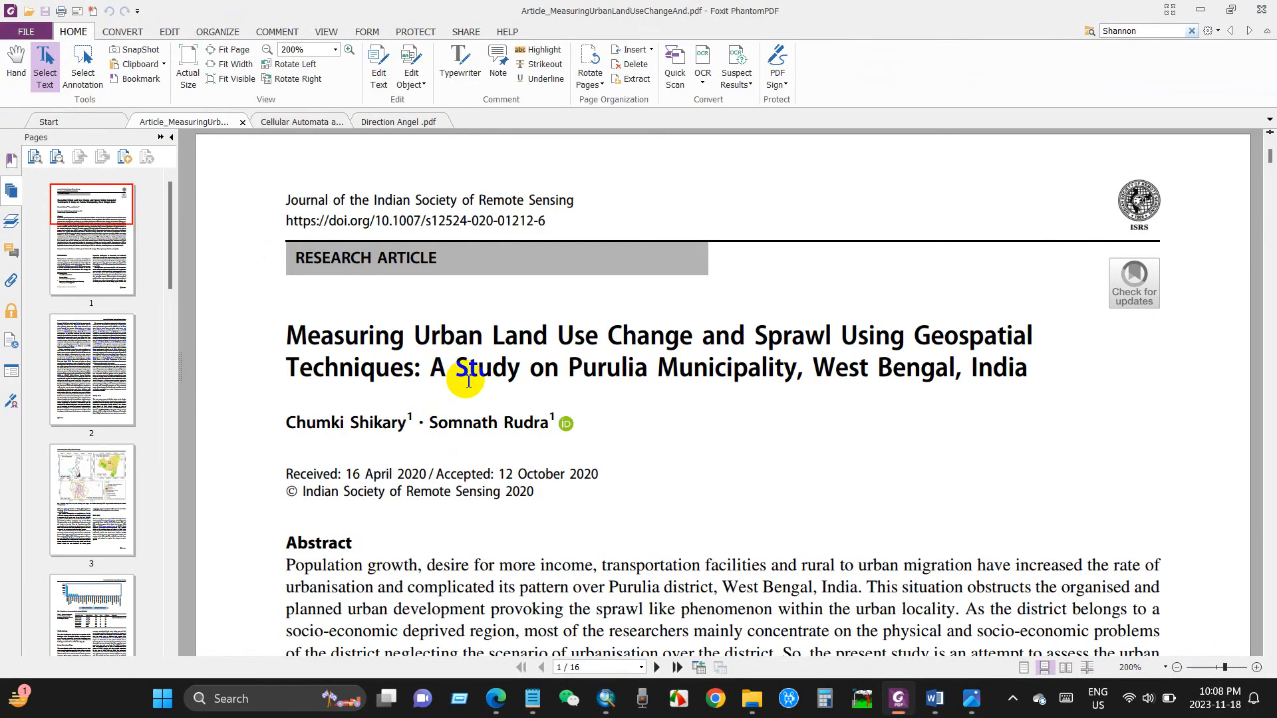
Examine the quadrant-wise division maps and buffer zone maps on pages 11 and 12 of the Purulia urban sprawl article.
scroll(468, 380, down, 1)
scroll(598, 390, down, 1)
scroll(109, 439, down, 8)
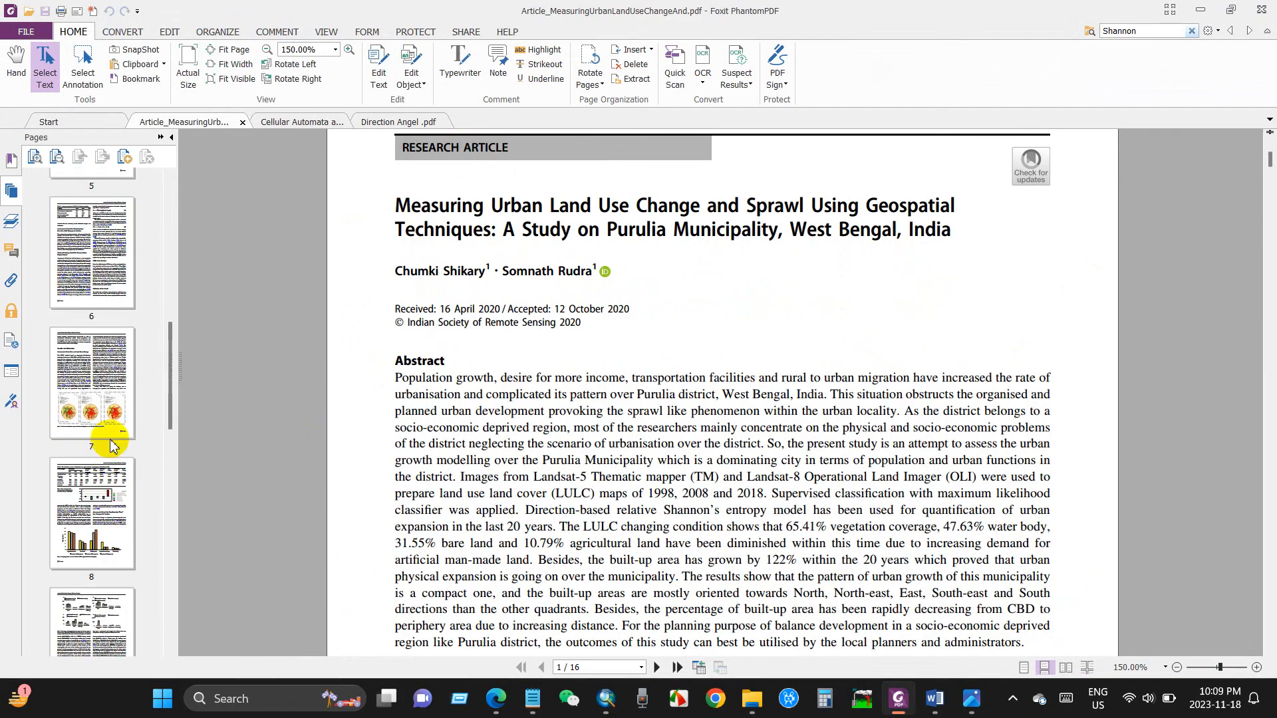
click(109, 439)
scroll(100, 419, down, 5)
scroll(95, 412, down, 3)
click(95, 437)
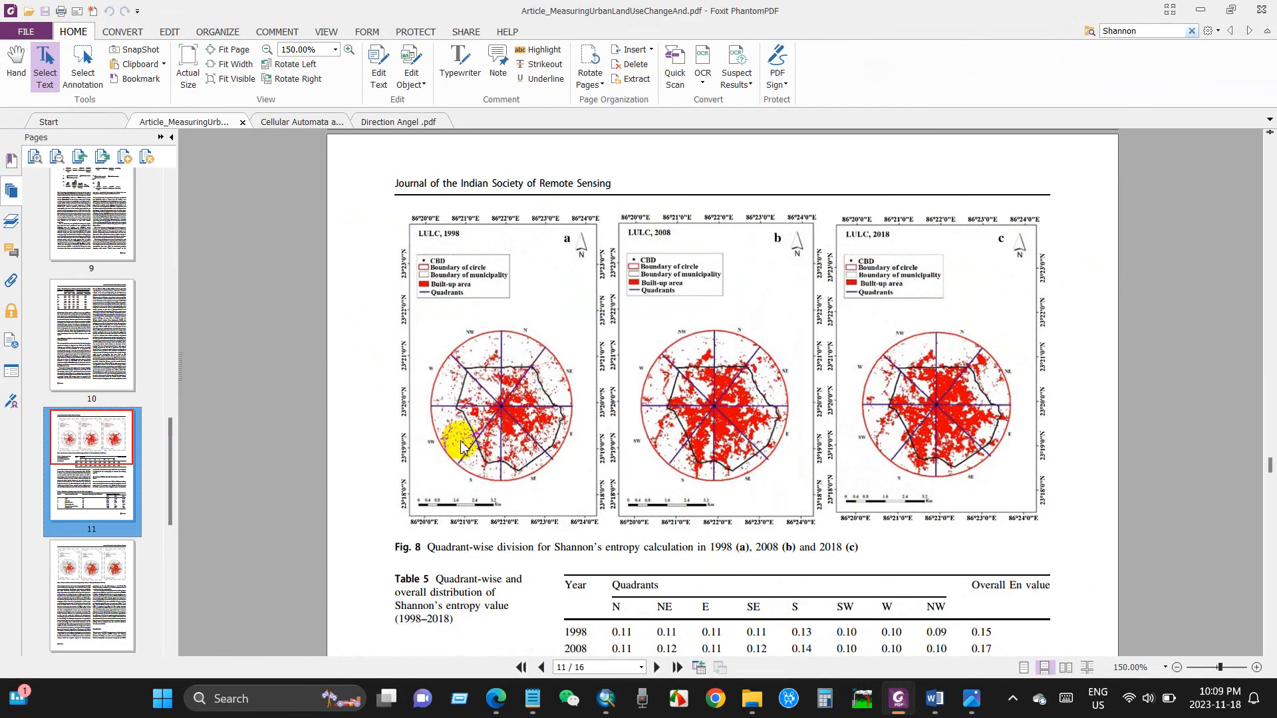
scroll(465, 439, down, 3)
scroll(526, 459, up, 2)
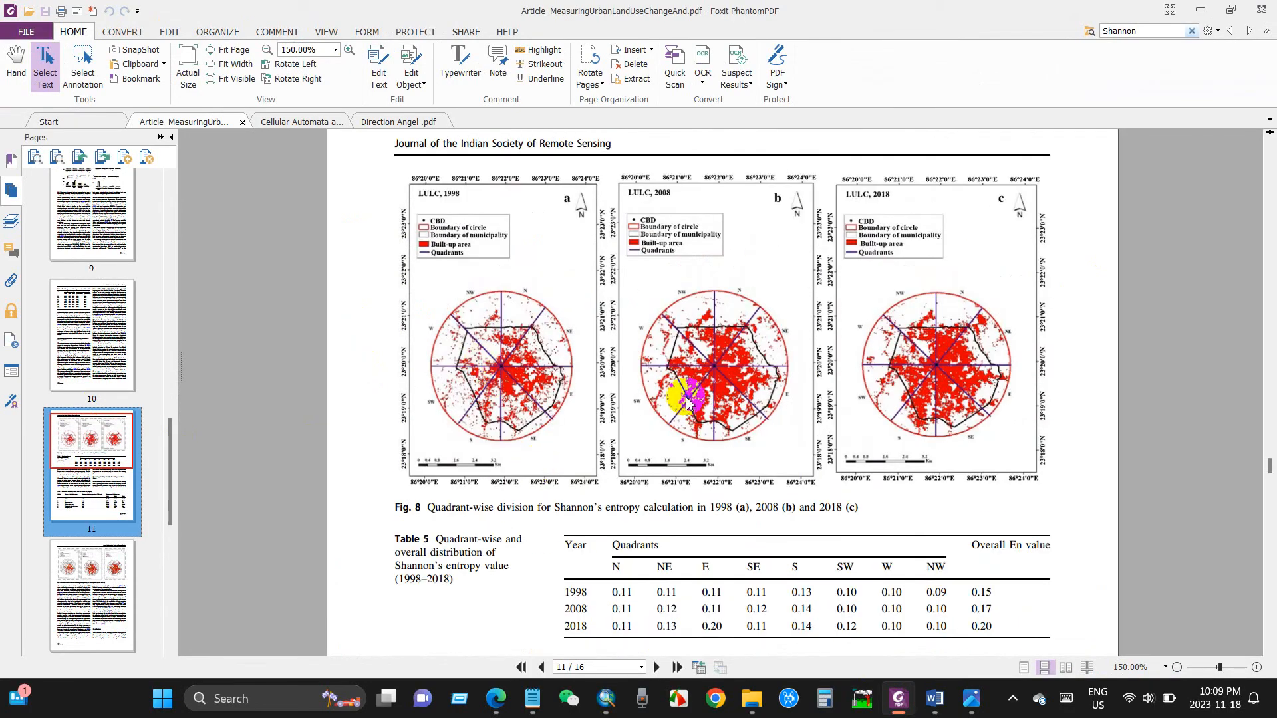
click(117, 578)
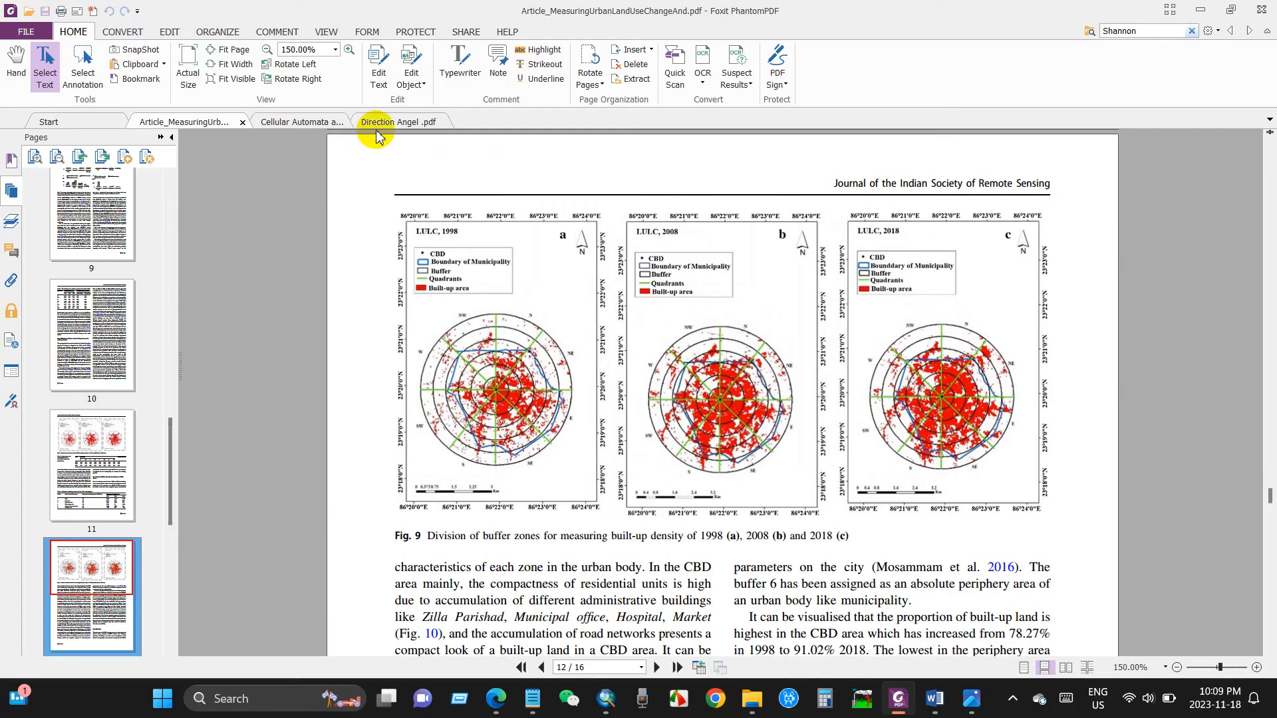
Examine the gradient-direction maps and radar charts on page 10 of the Cellular Automata paper on Dhaka.
click(269, 122)
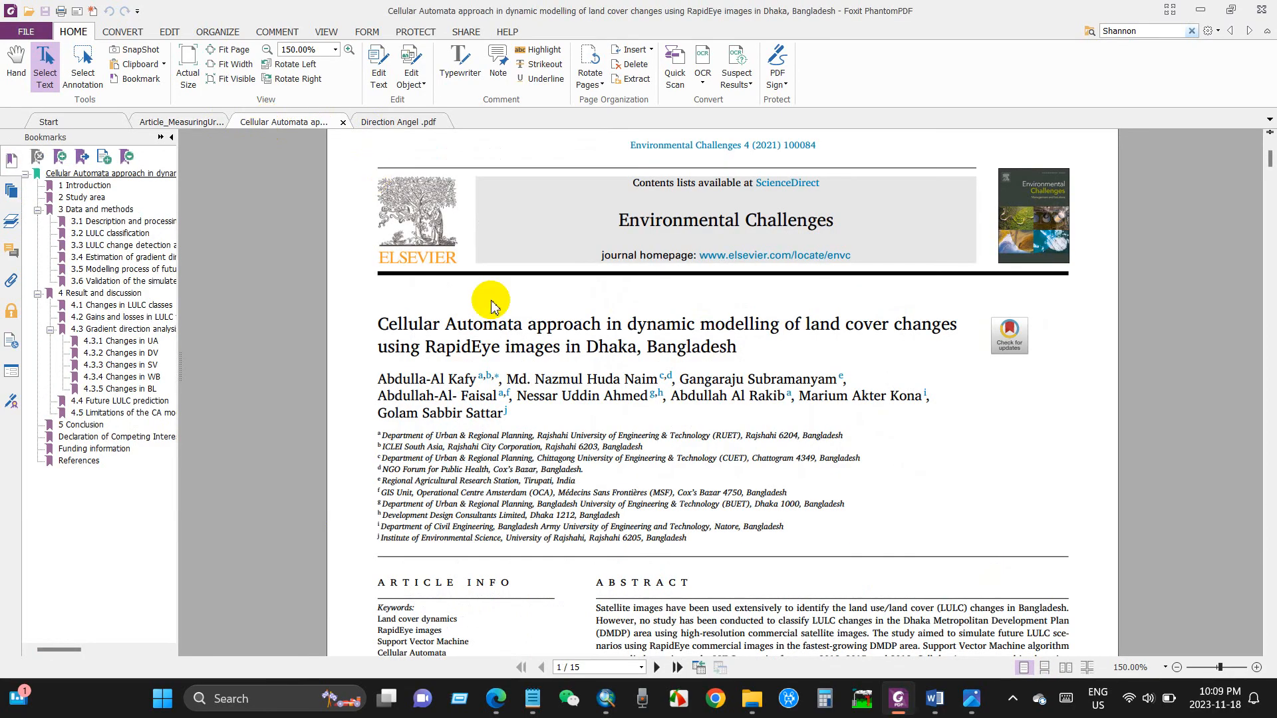
scroll(425, 239, up, 1)
scroll(520, 393, down, 1)
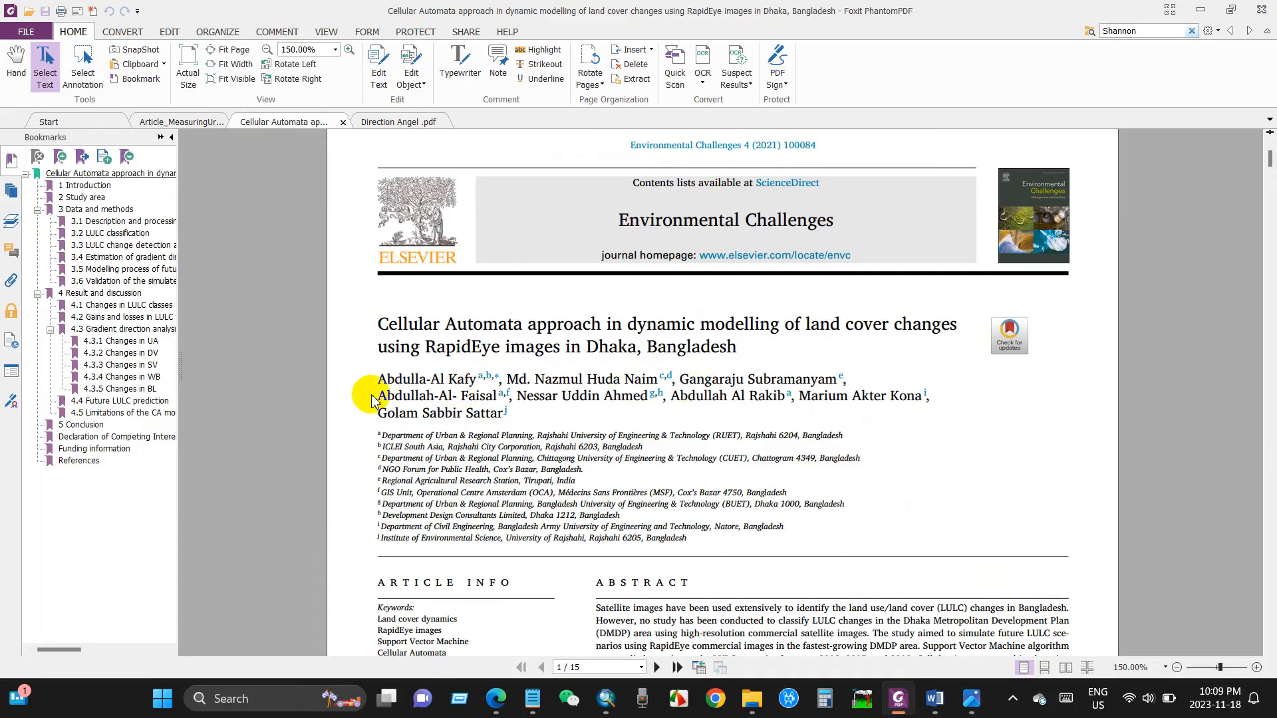
scroll(655, 390, down, 15)
scroll(637, 411, down, 20)
scroll(584, 433, down, 20)
scroll(589, 433, down, 20)
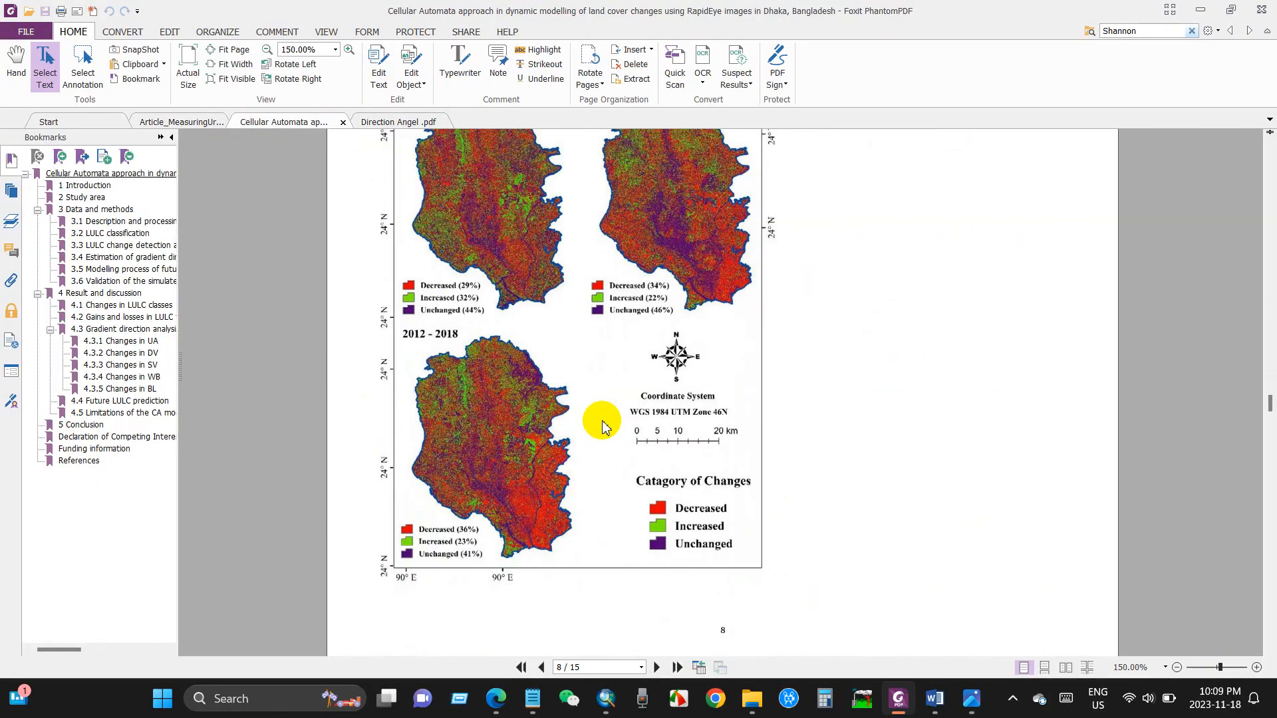
scroll(602, 426, down, 20)
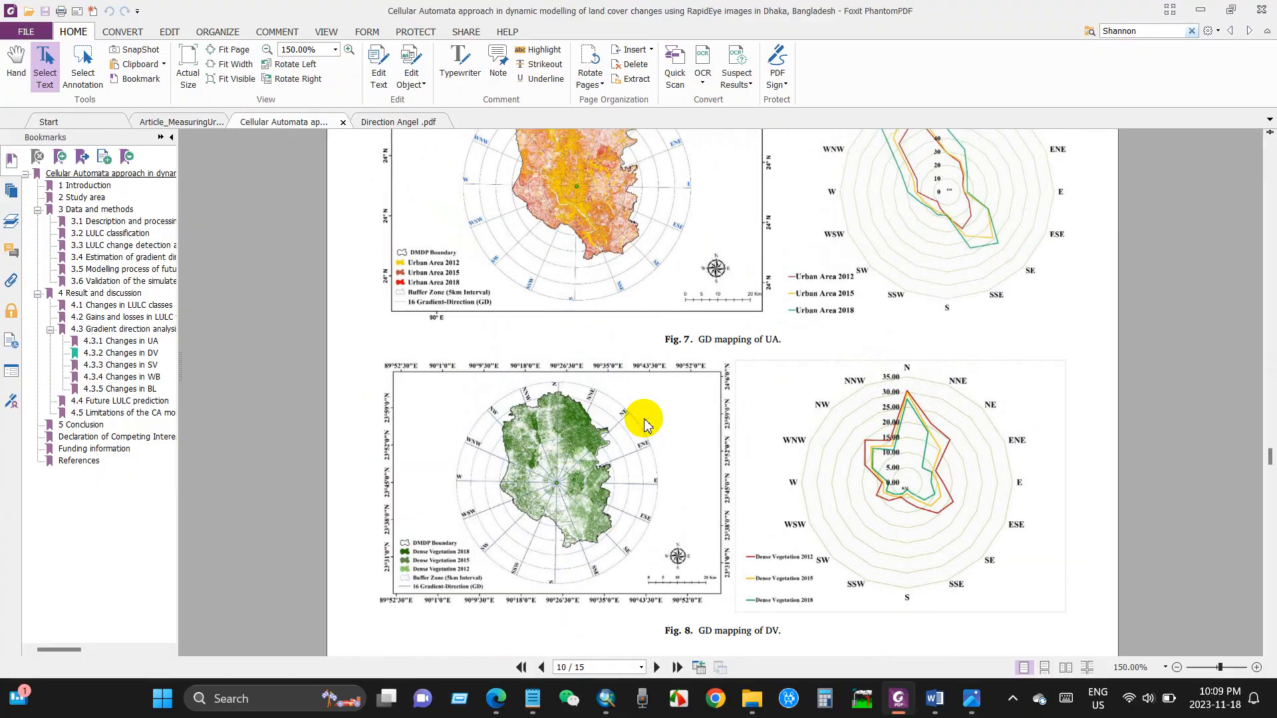
scroll(643, 423, up, 2)
Switch to ArcMap, select the CBD layer and examine the CBD point within the study area.
click(972, 700)
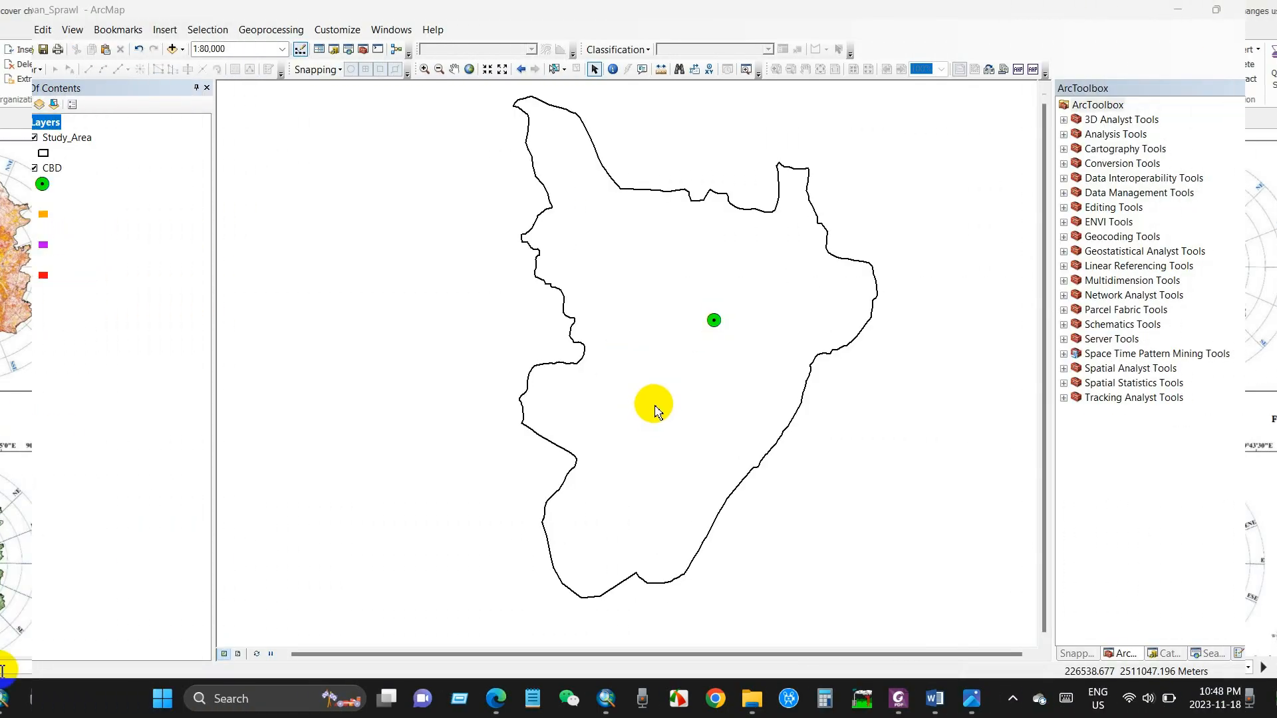
drag(694, 290, 734, 341)
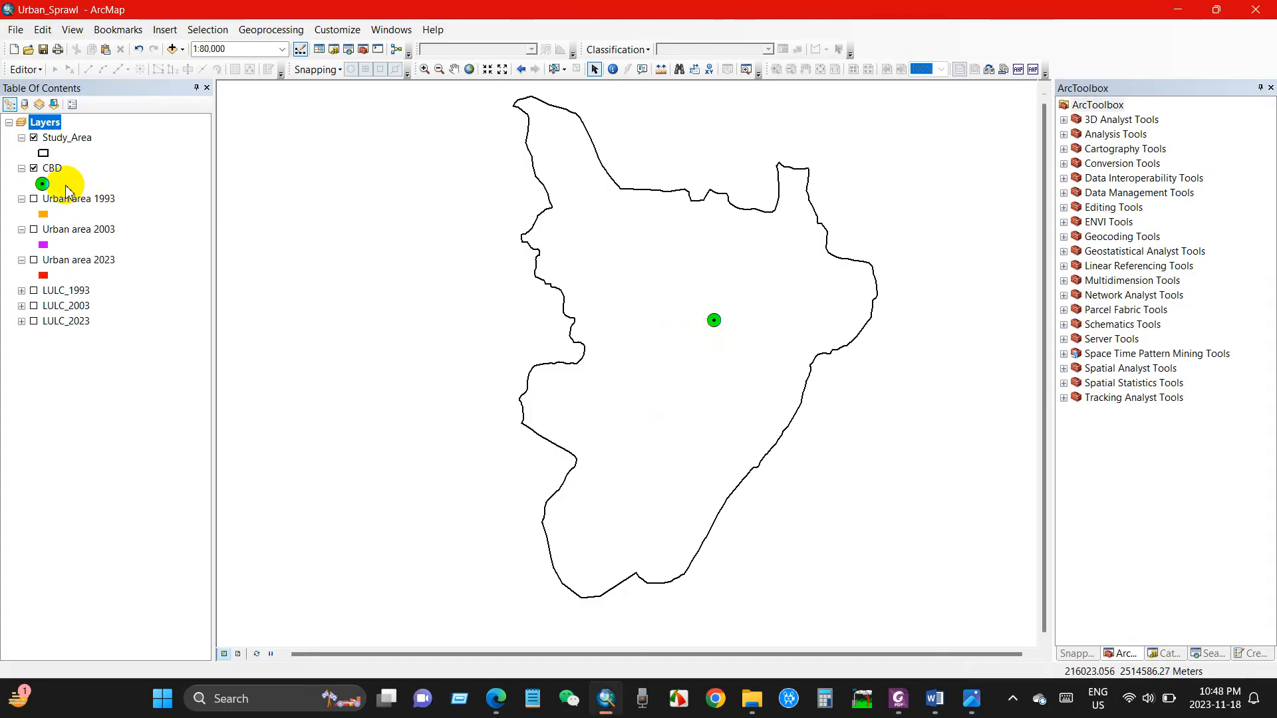
click(53, 170)
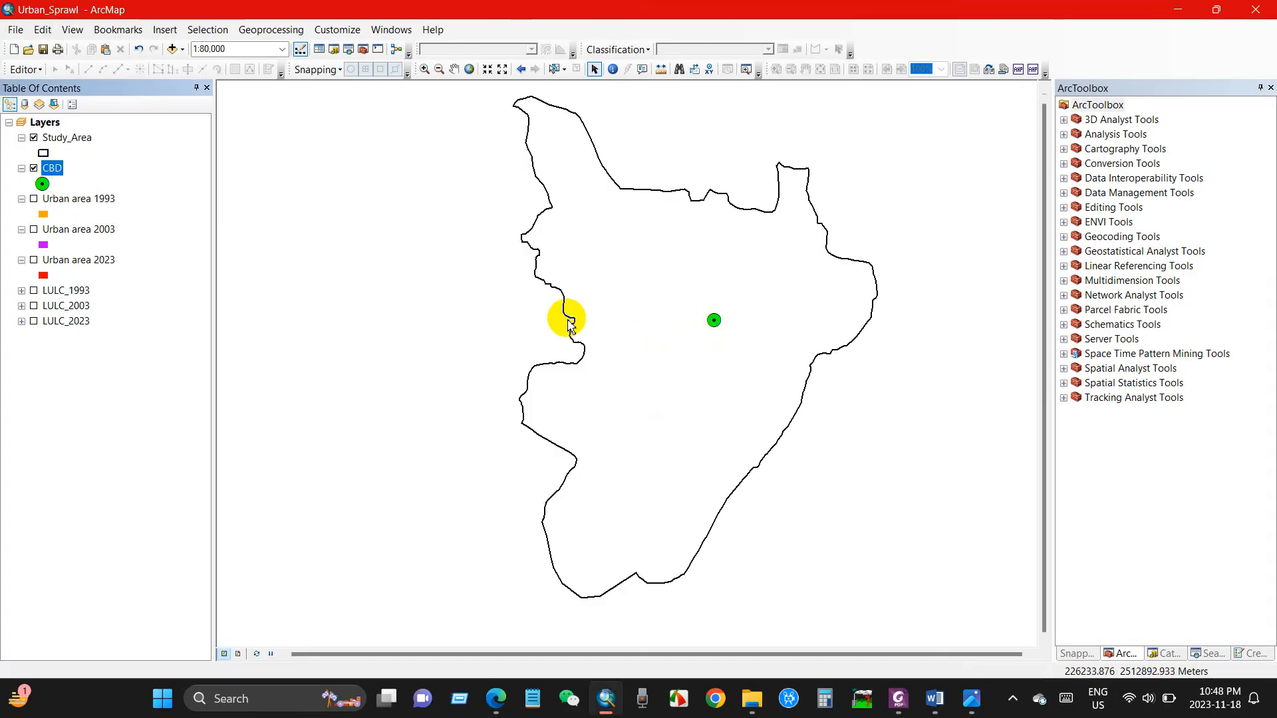
scroll(569, 324, down, 2)
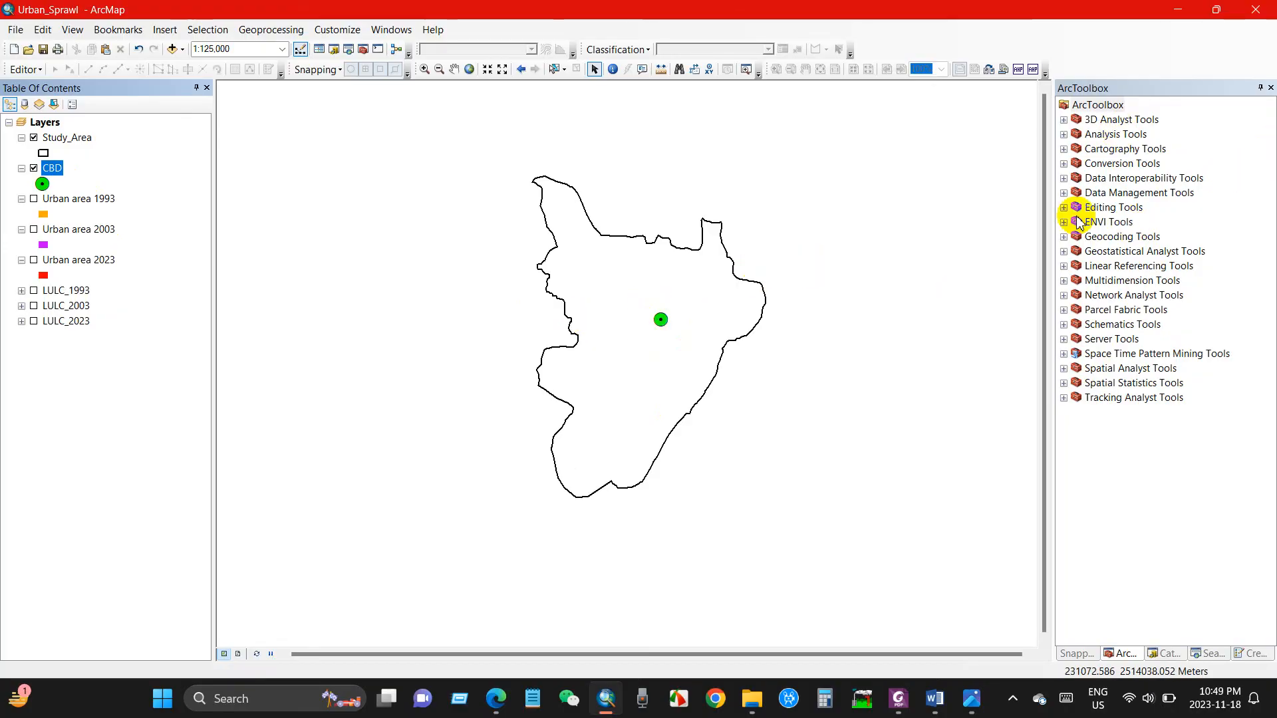
Switch to Foxit PhantomPDF and compare the direction angle diagram with the direction maps in the Purulia and Dhaka papers.
click(936, 700)
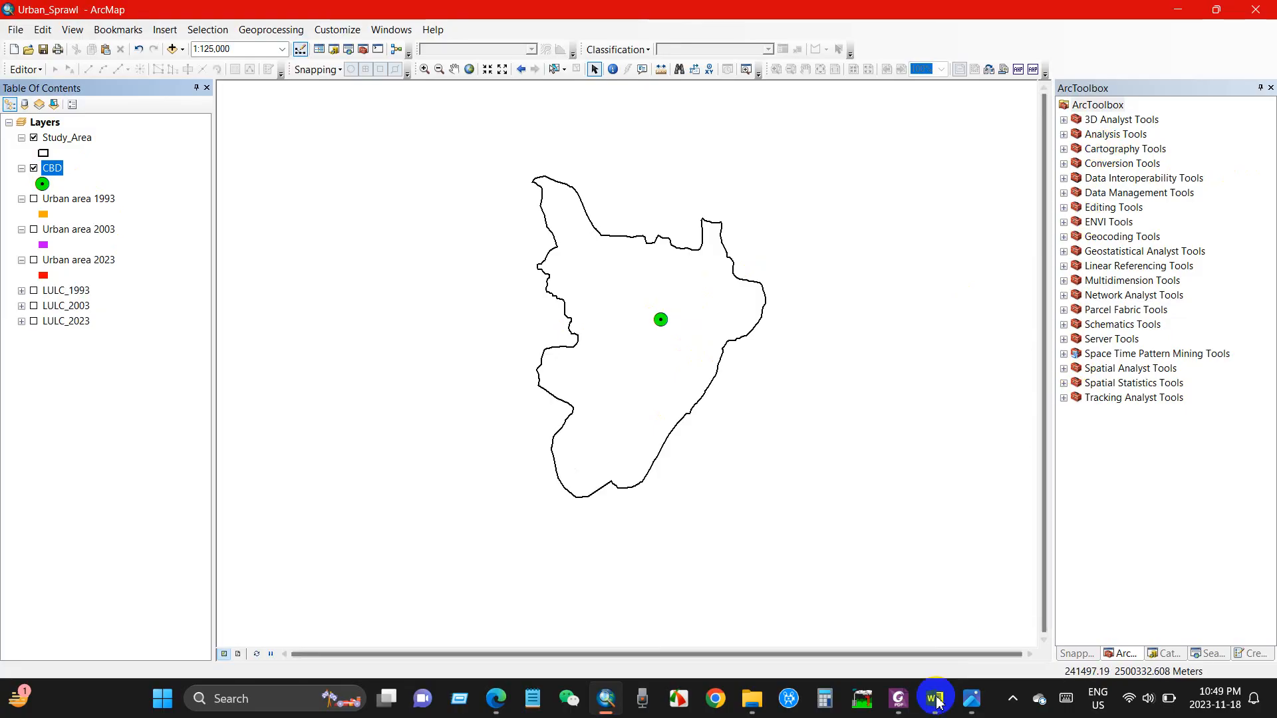
click(899, 699)
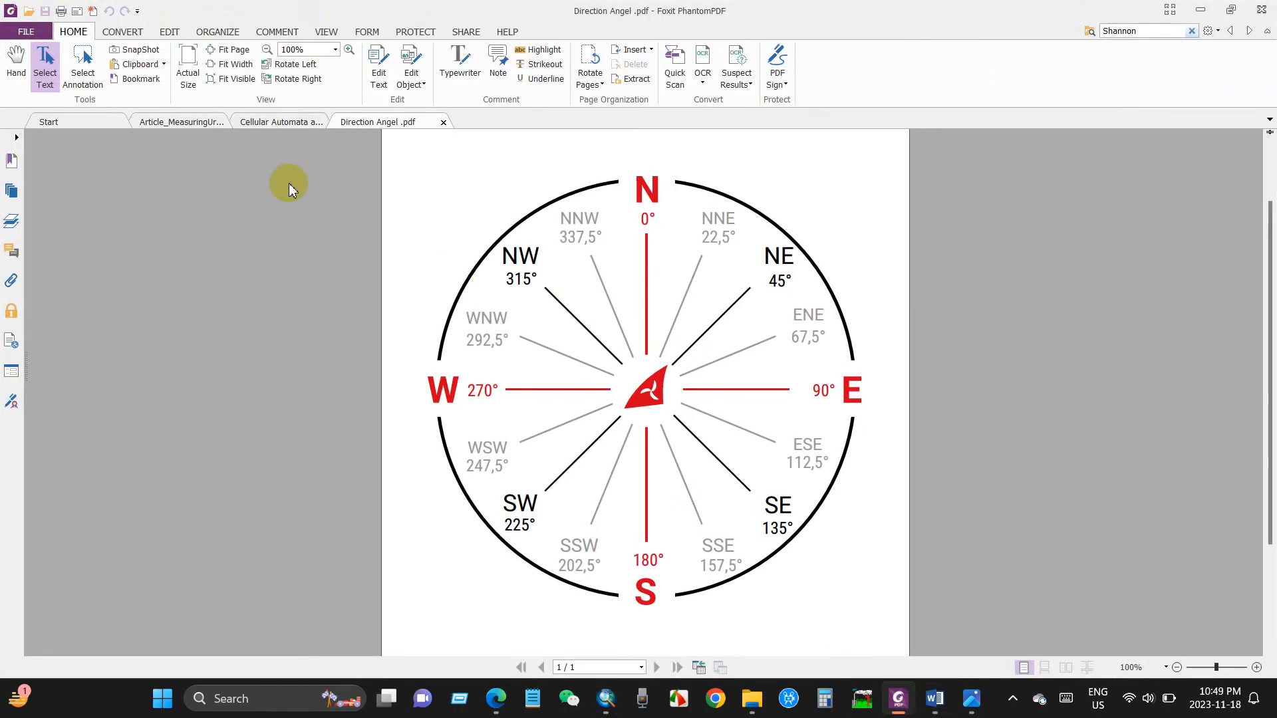
click(173, 121)
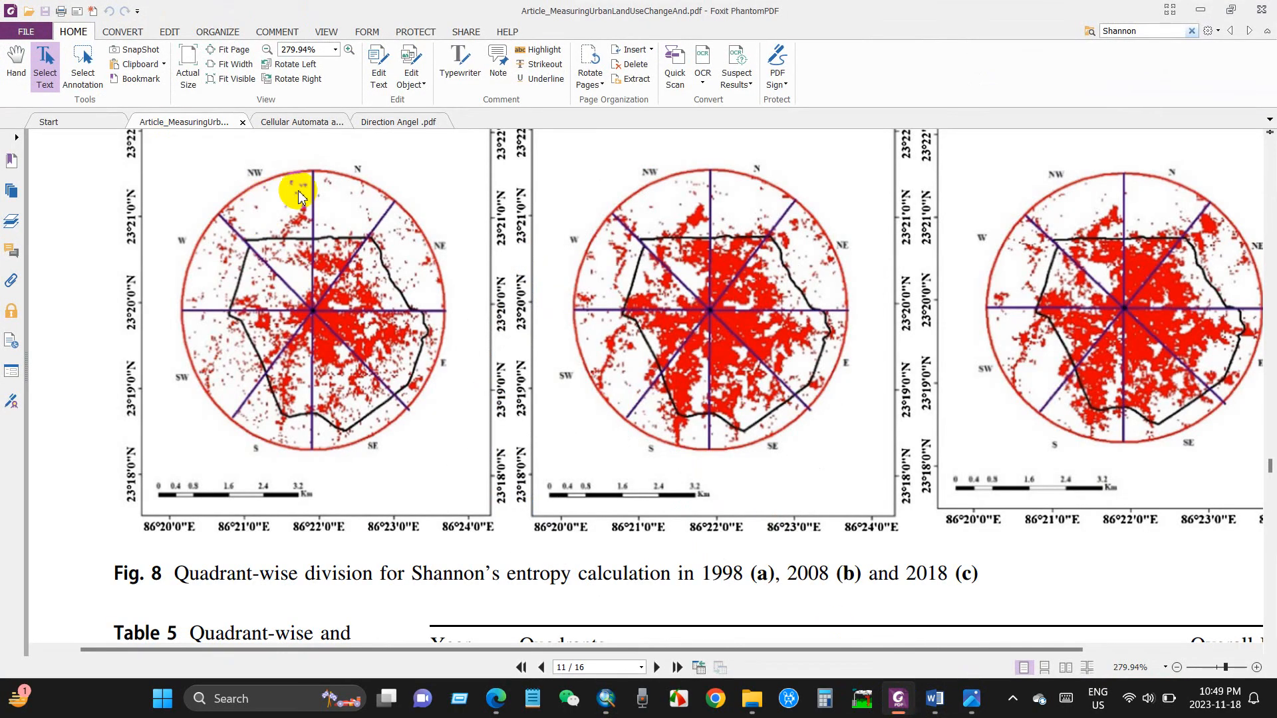
click(290, 123)
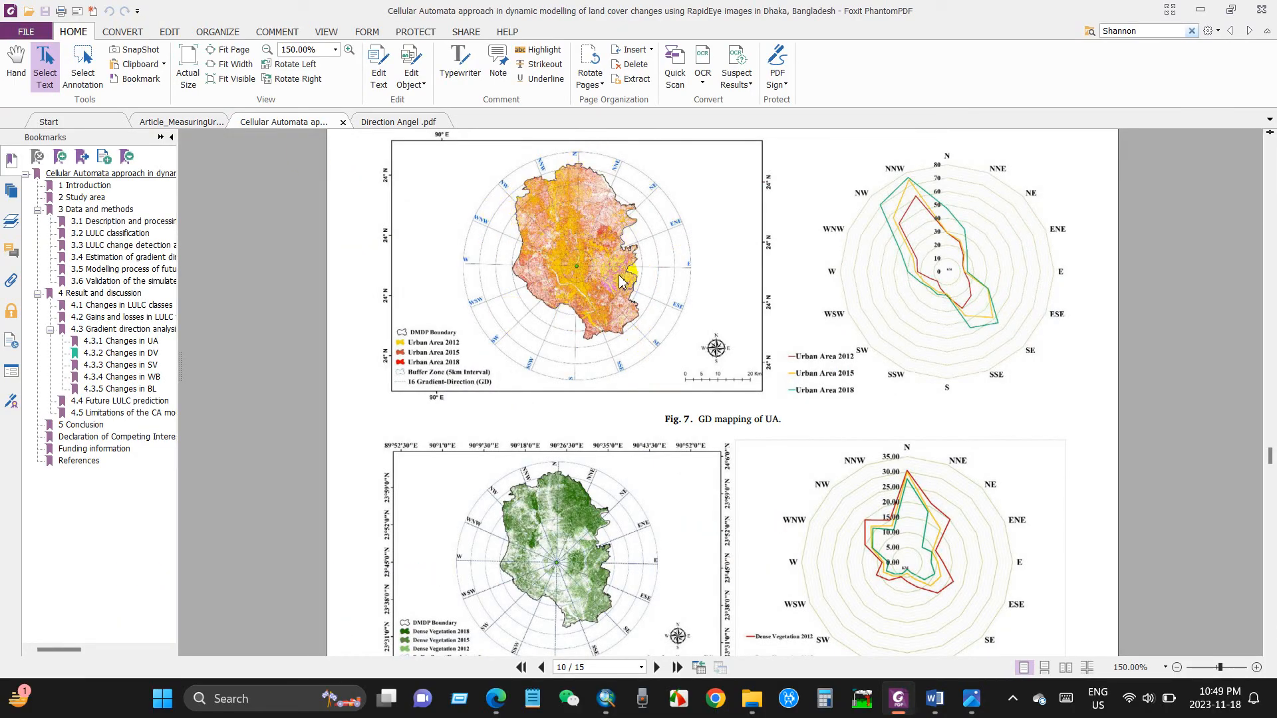
Return to ArcMap and open the Multiple Ring Buffer tool with CBD as the input features.
click(606, 698)
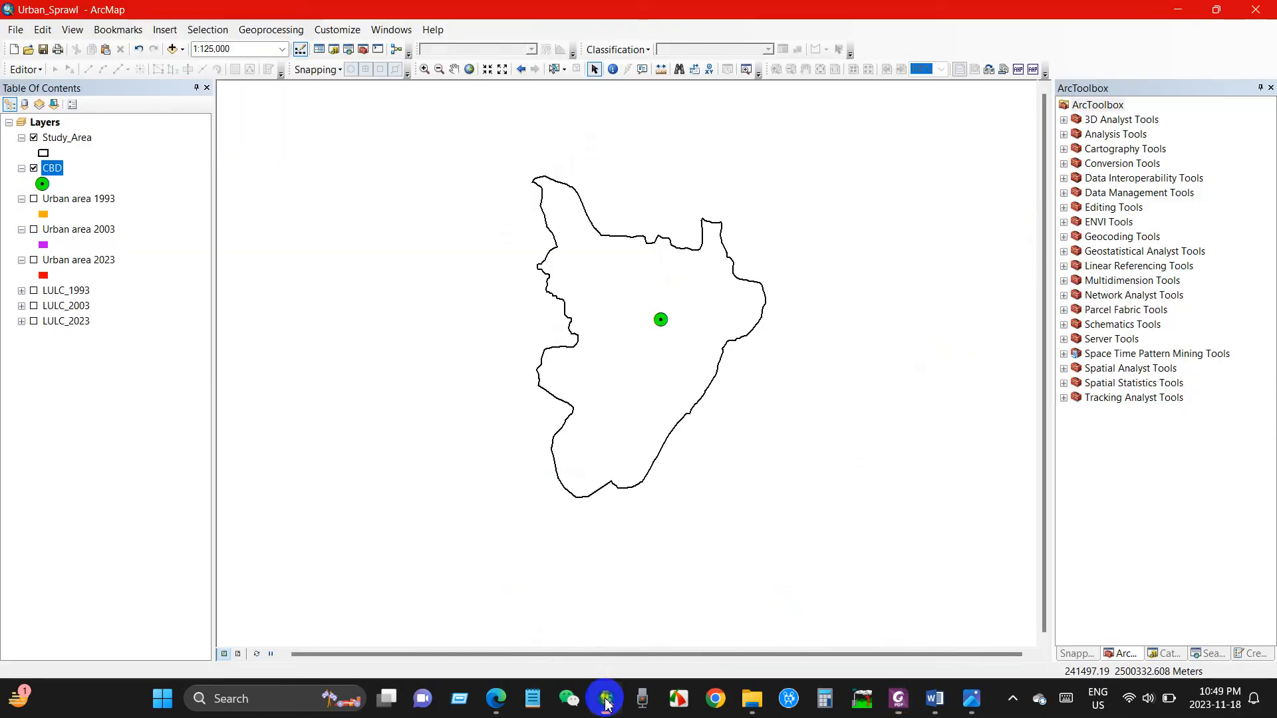
double_click(1107, 136)
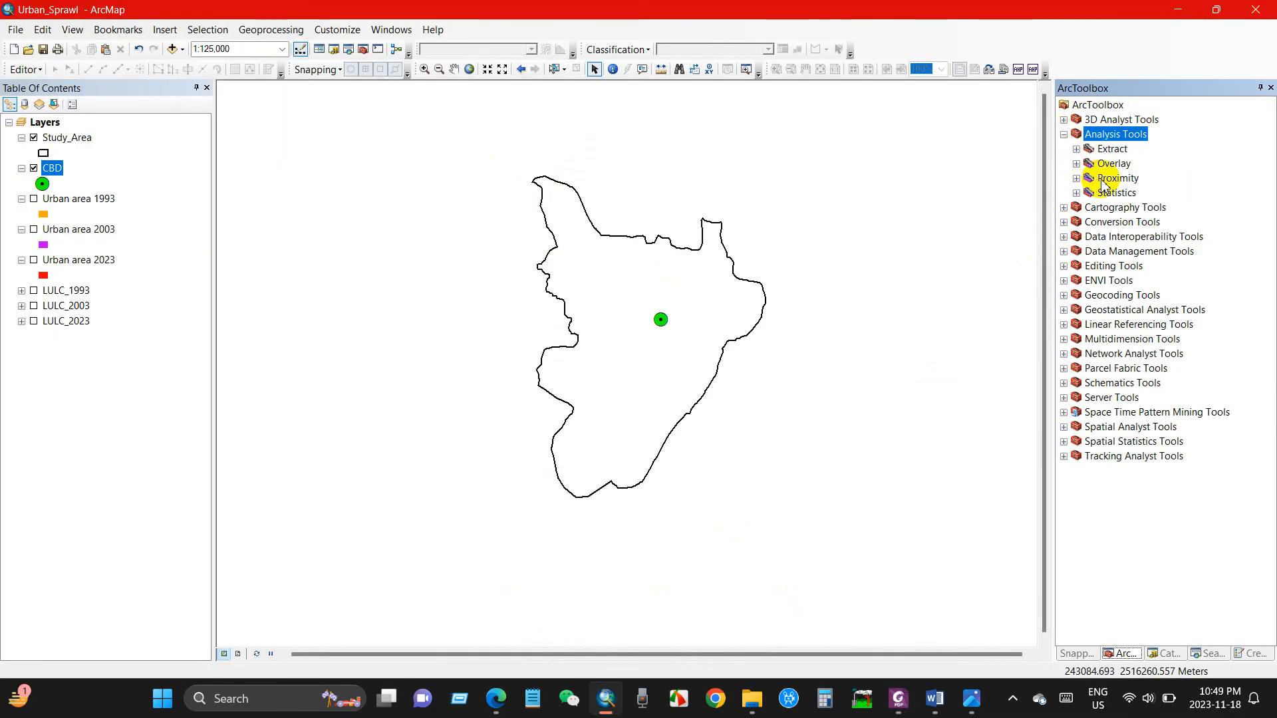
double_click(1109, 179)
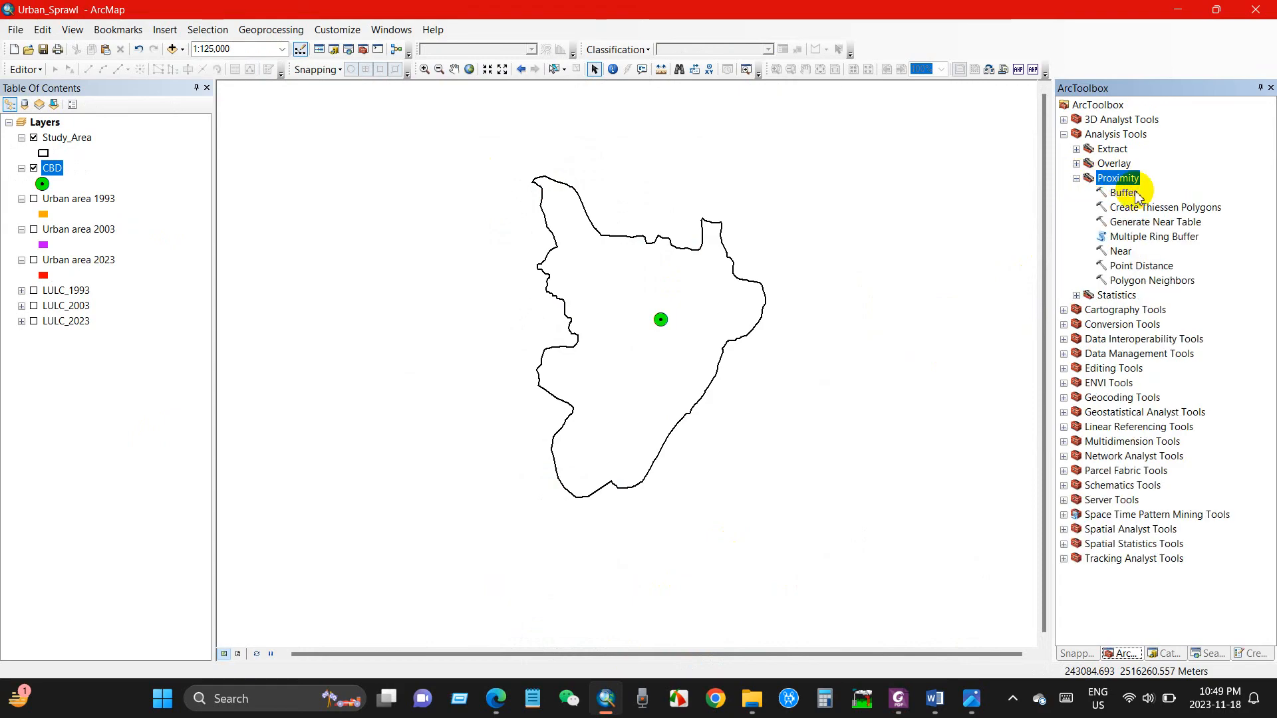
click(1137, 238)
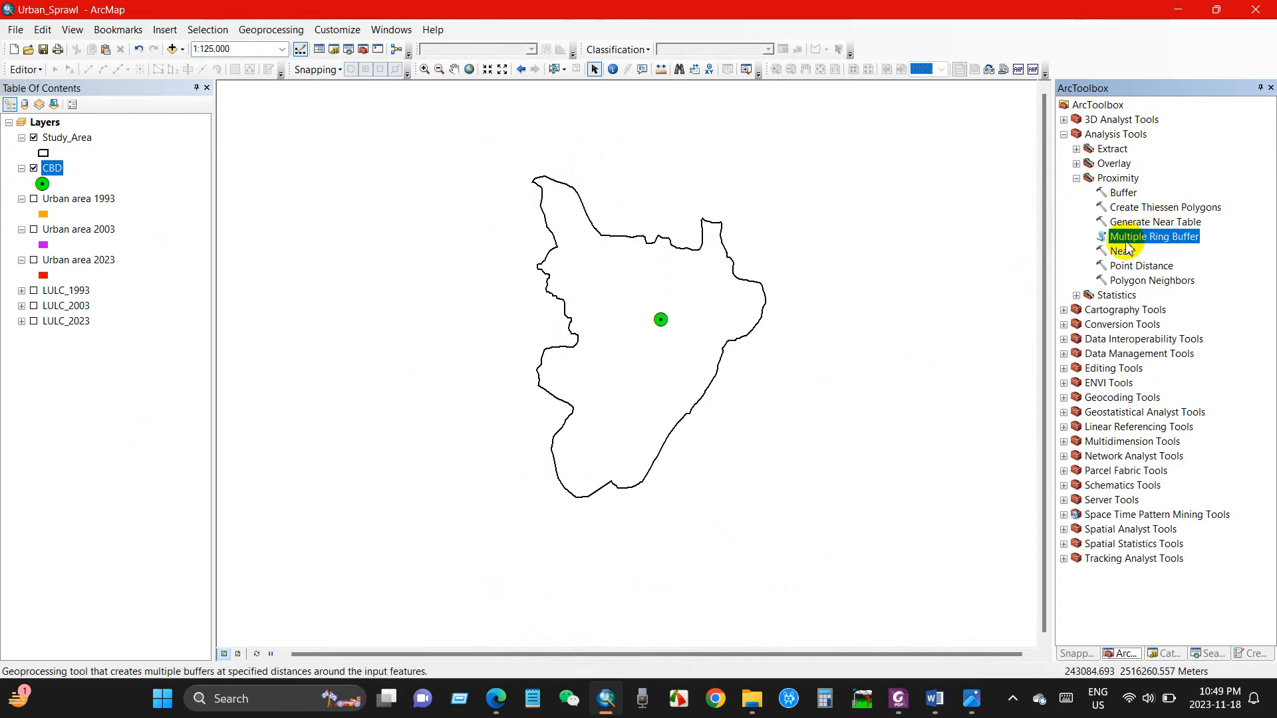
double_click(1127, 240)
drag(733, 109, 809, 173)
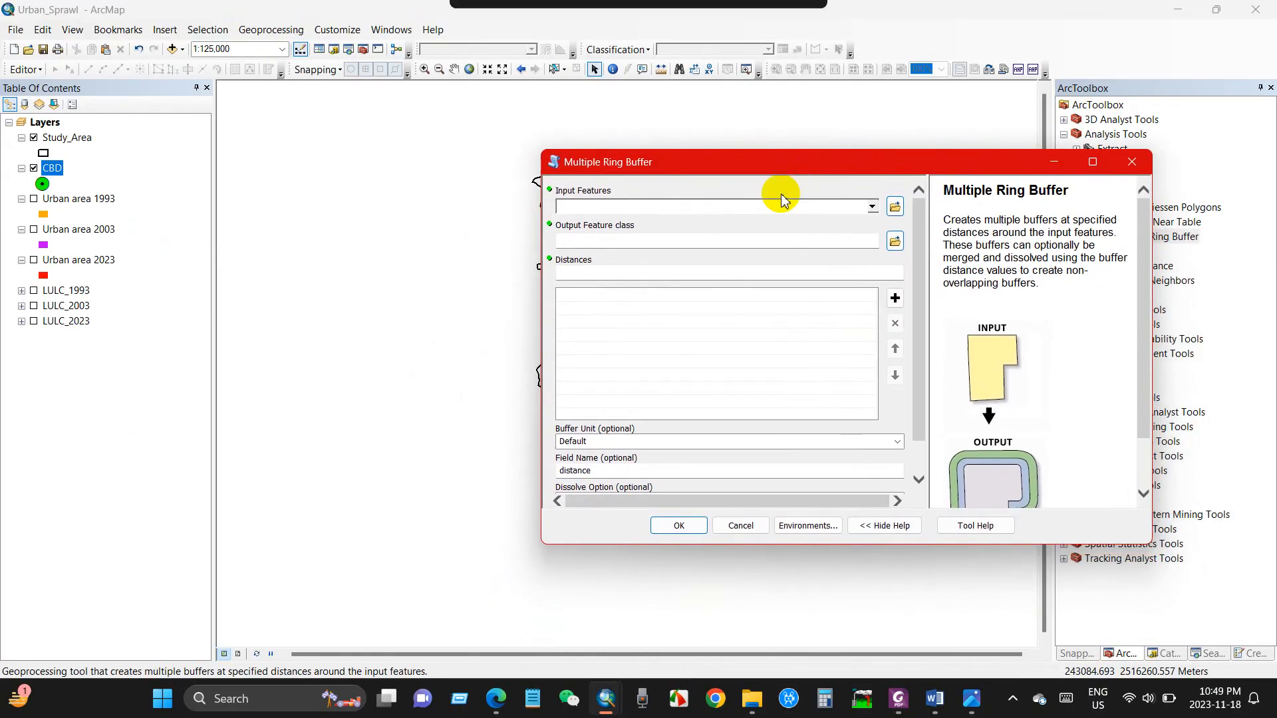
click(872, 208)
click(598, 233)
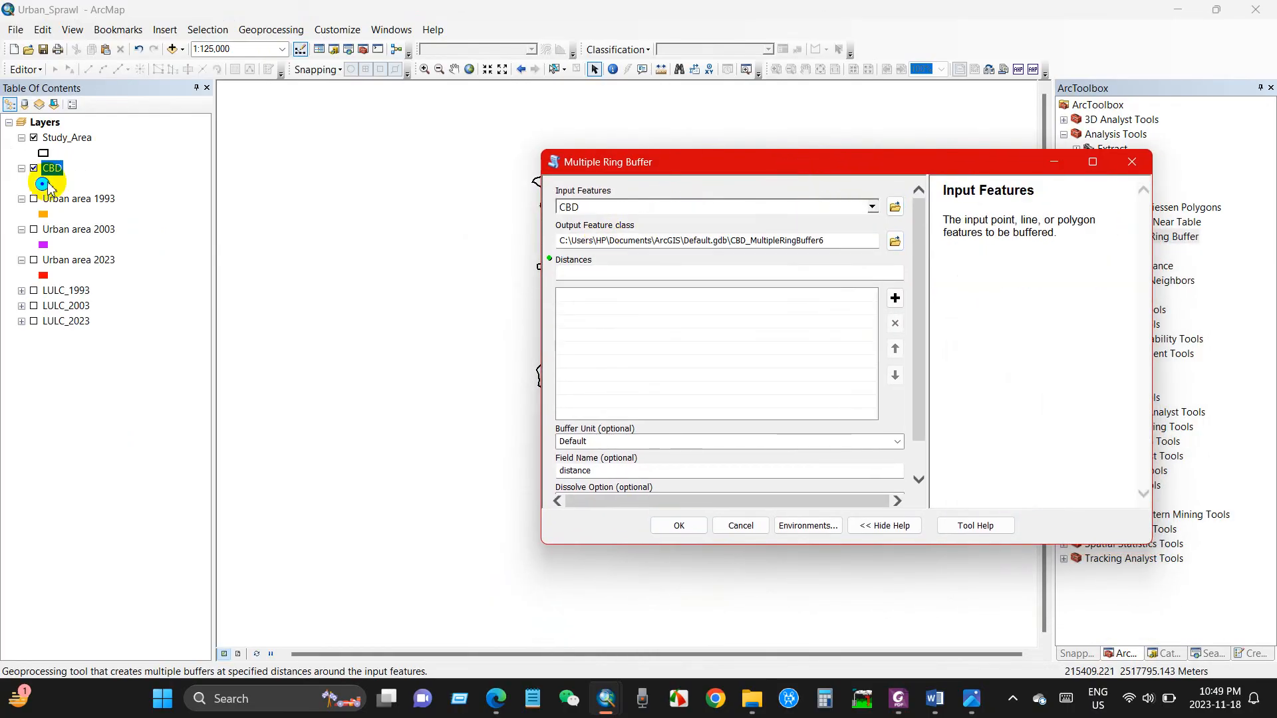
click(601, 255)
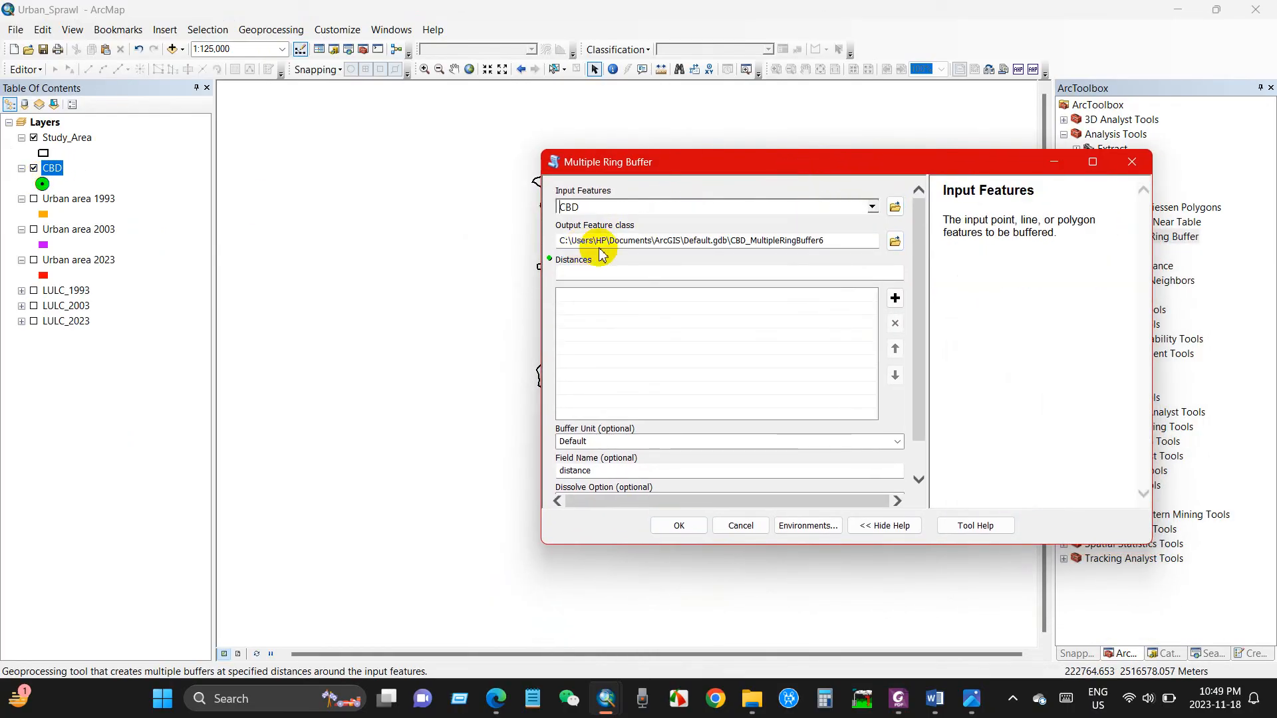
Add buffer distances of 2, 4, 6 and 8 and set the buffer unit to Kilometers.
click(890, 273)
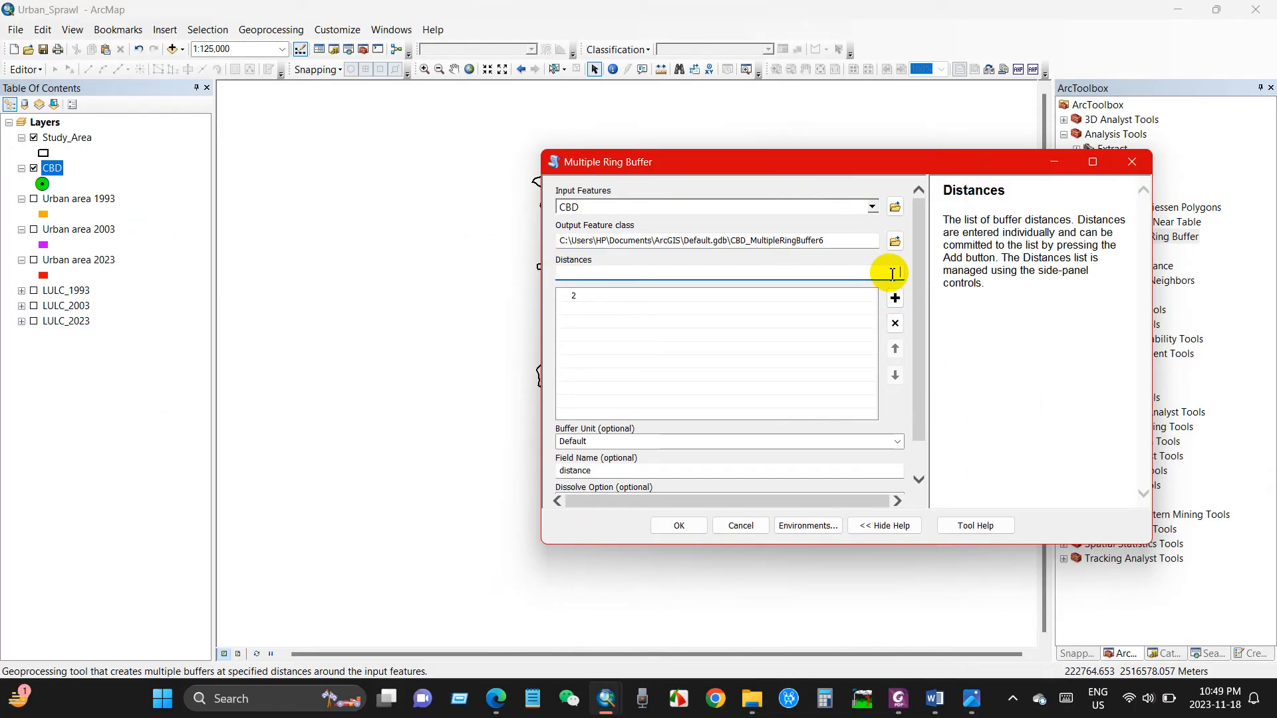
click(890, 271)
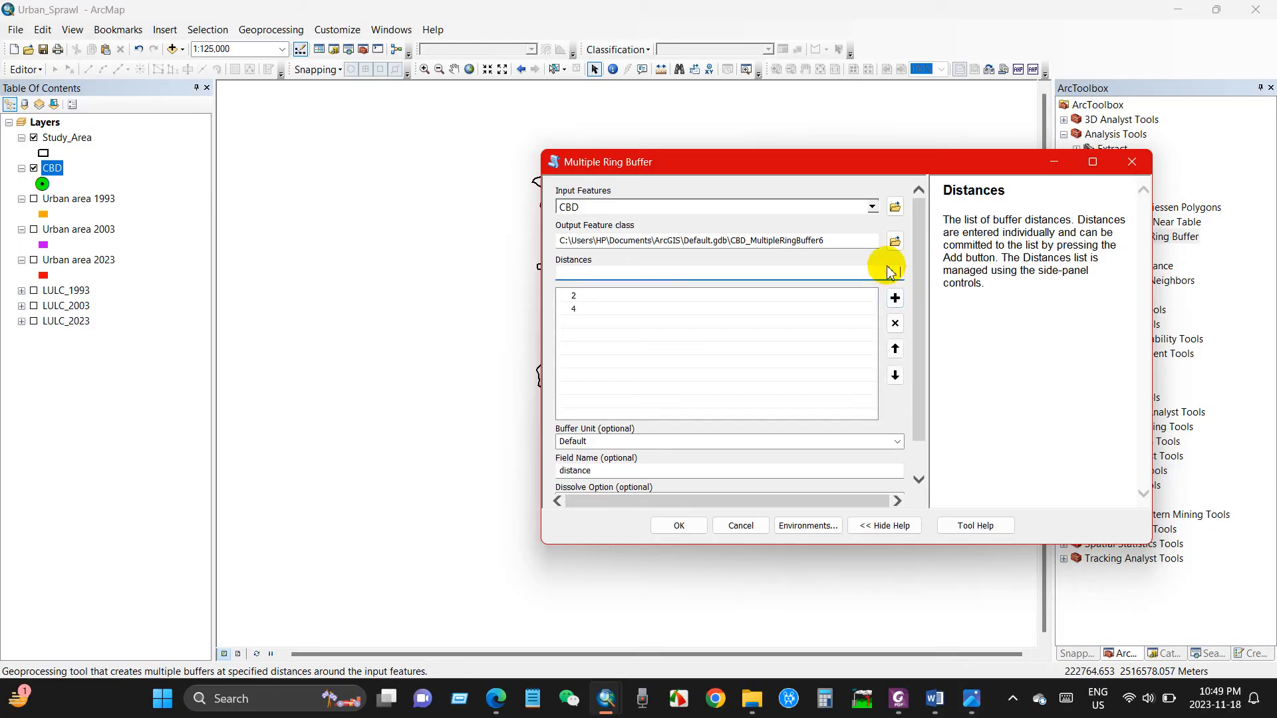
text(6)
click(890, 274)
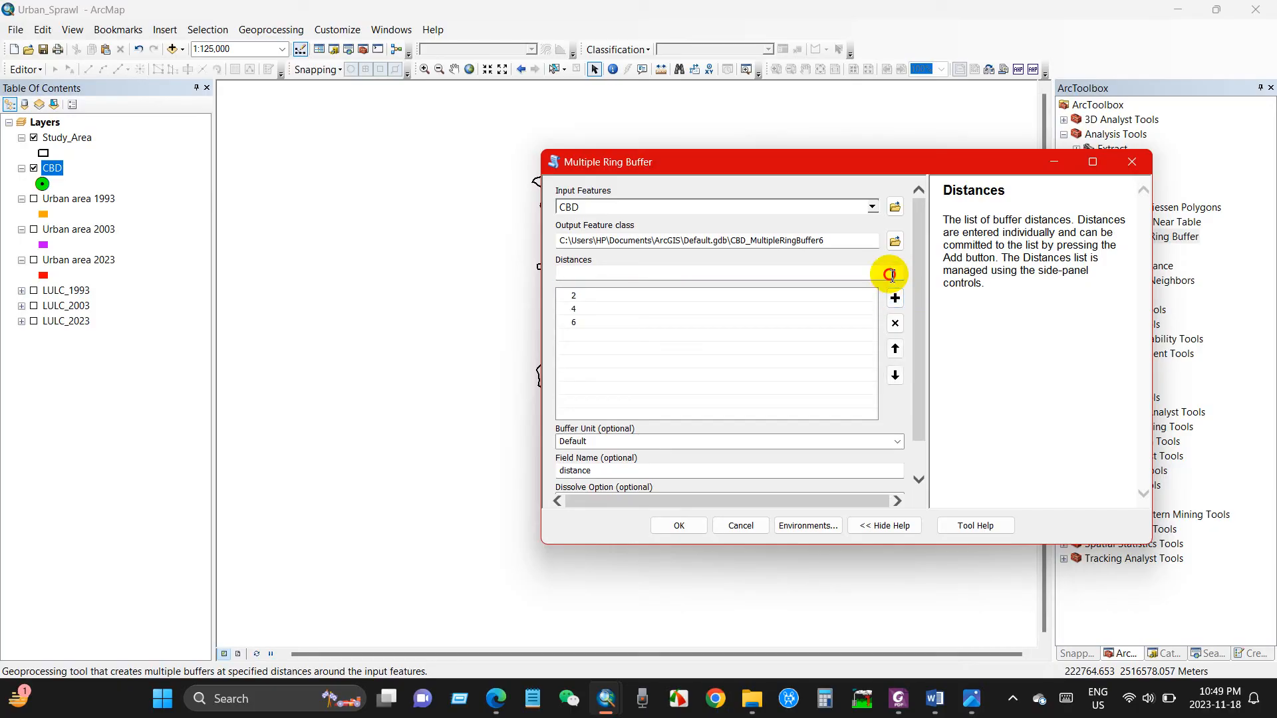
text(8)
click(895, 298)
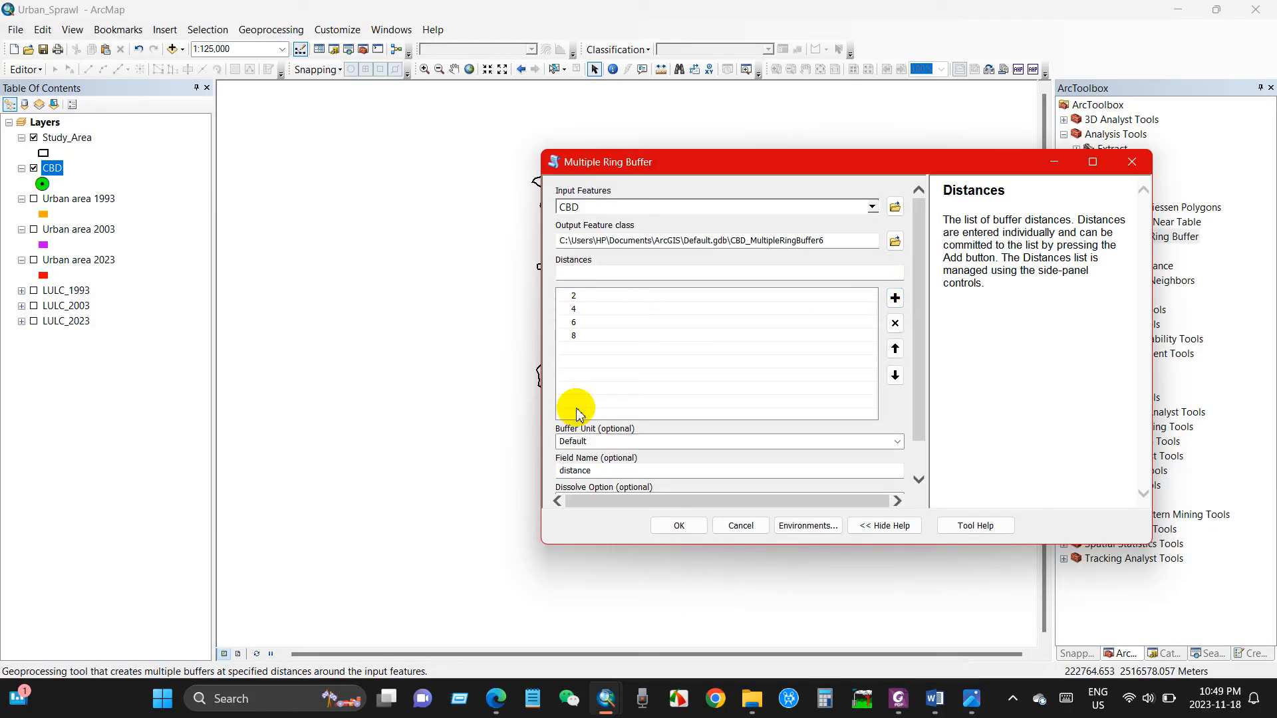
click(897, 442)
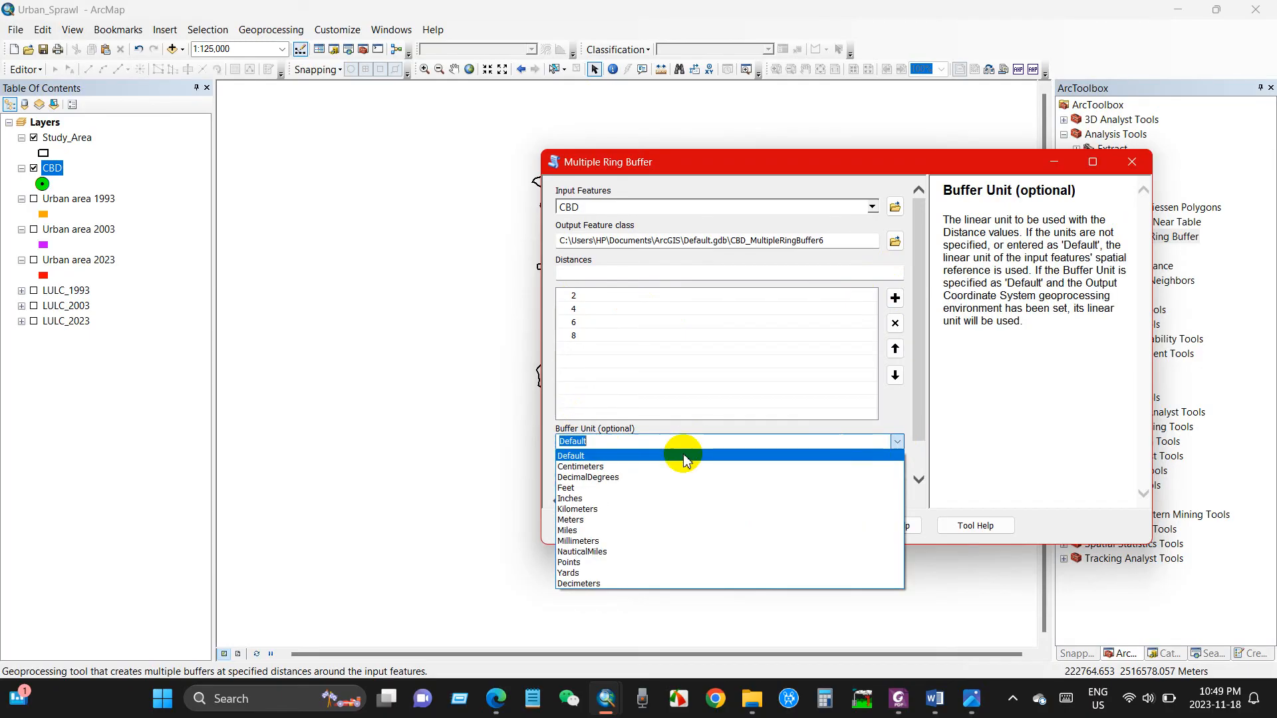
click(580, 510)
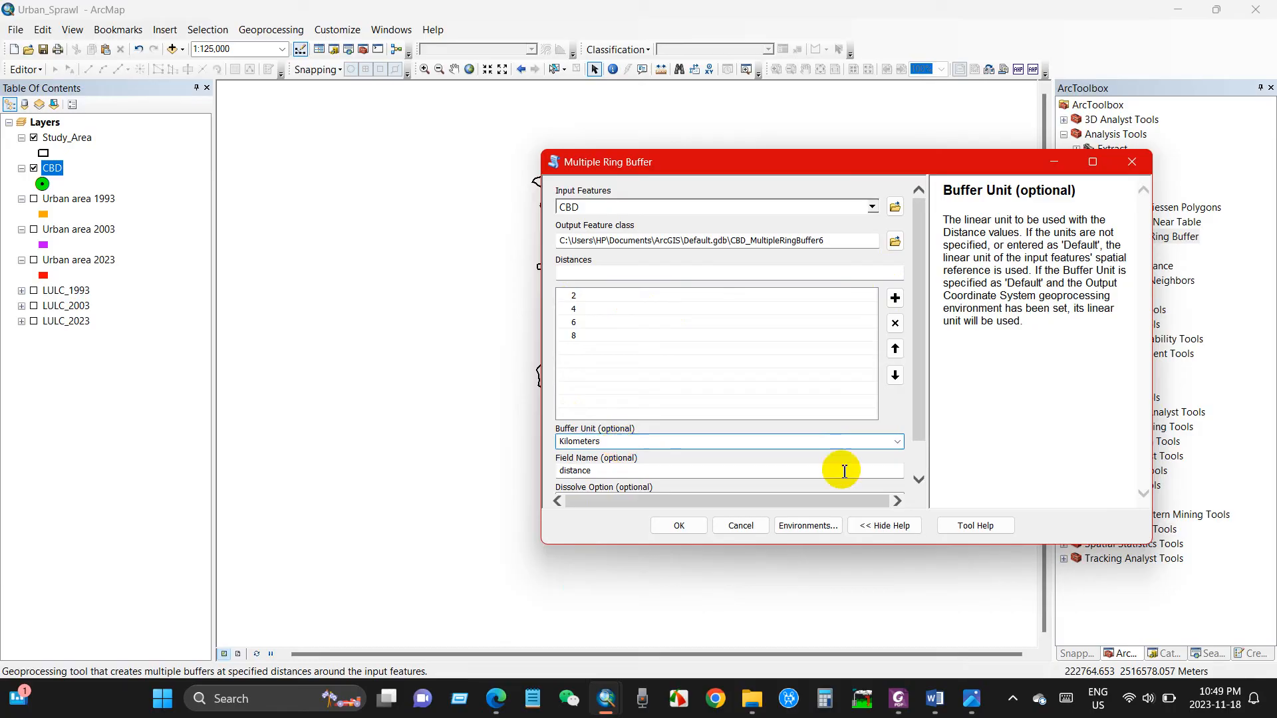
Run the Multiple Ring Buffer tool on the CBD with the distance field name and the ALL dissolve option.
scroll(918, 456, down, 2)
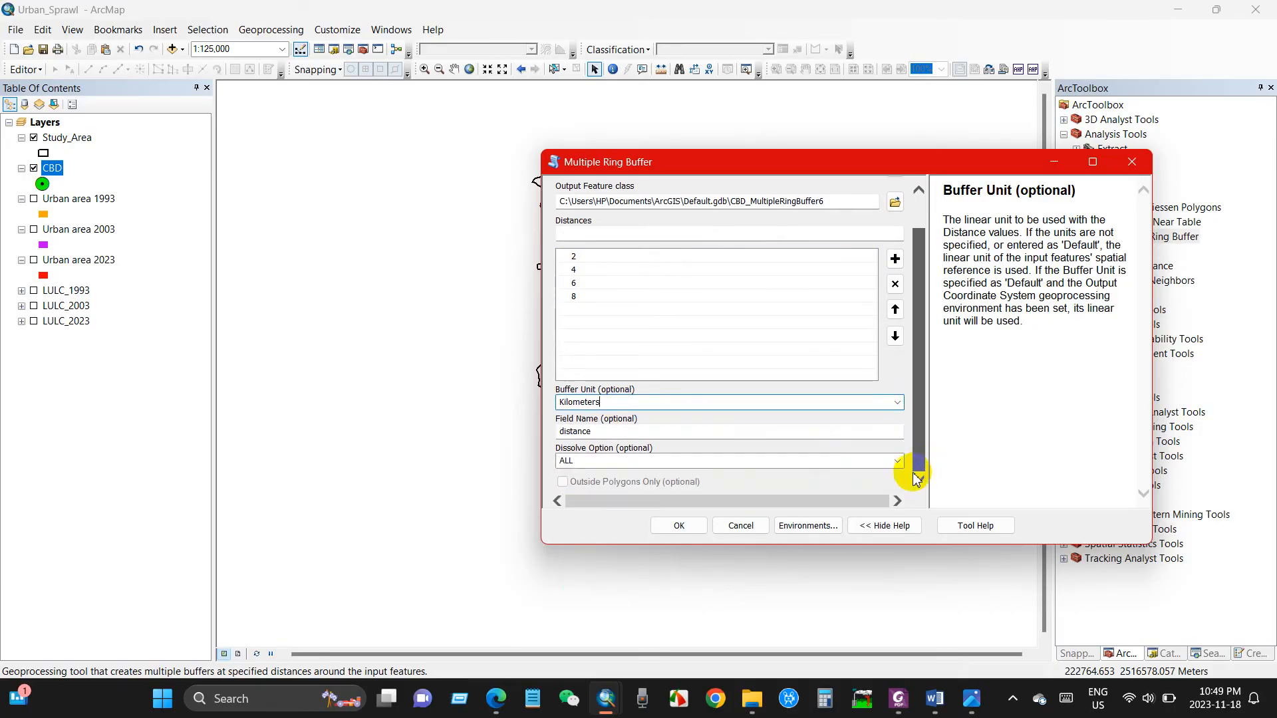
click(679, 525)
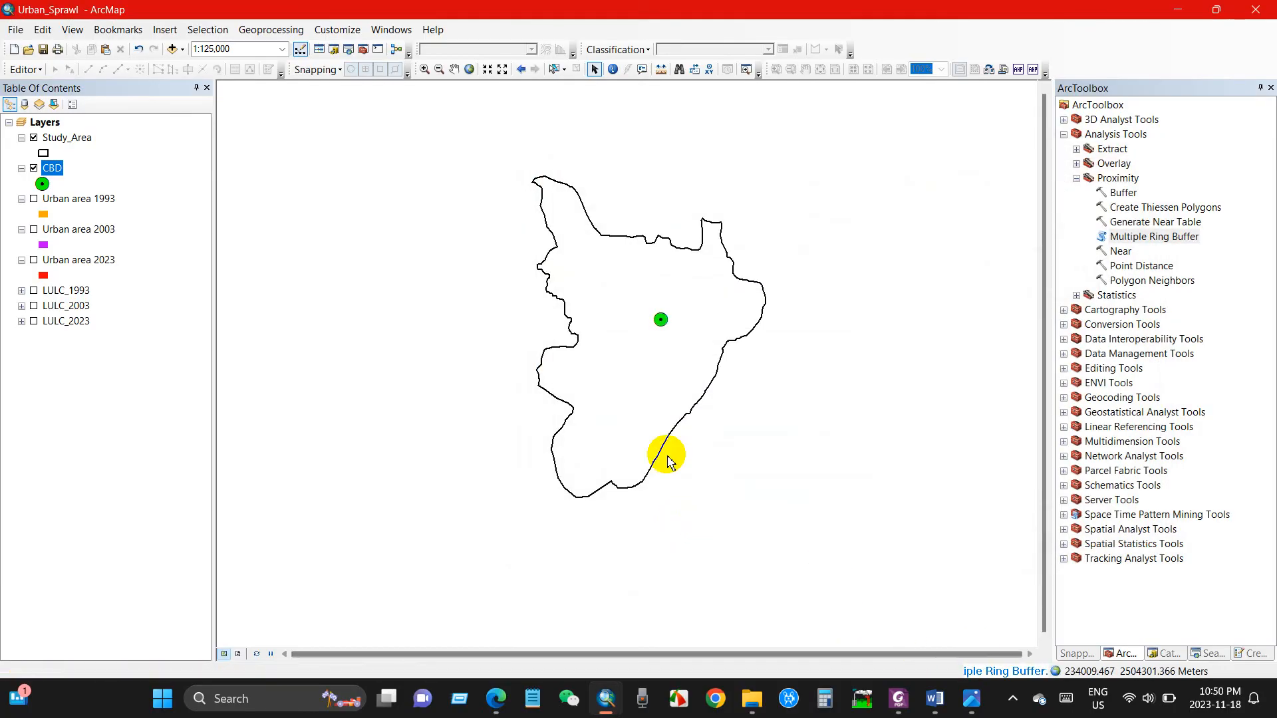
scroll(605, 399, down, 1)
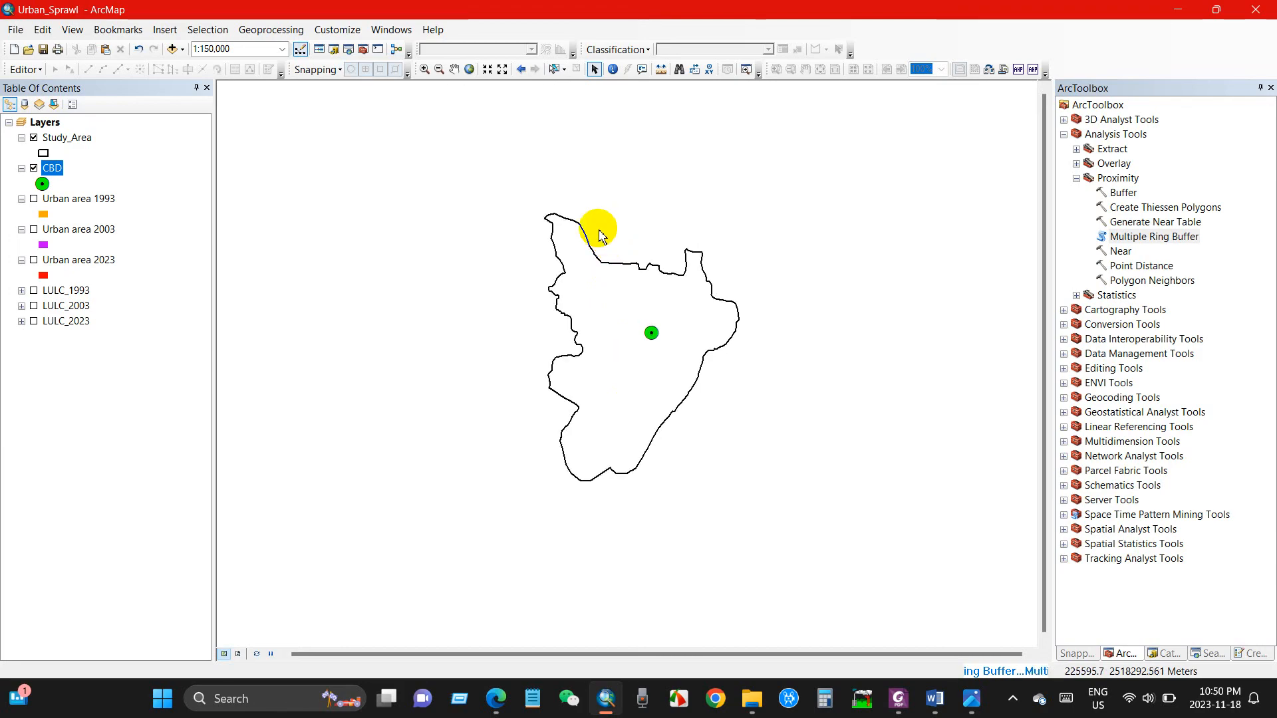
scroll(598, 229, up, 1)
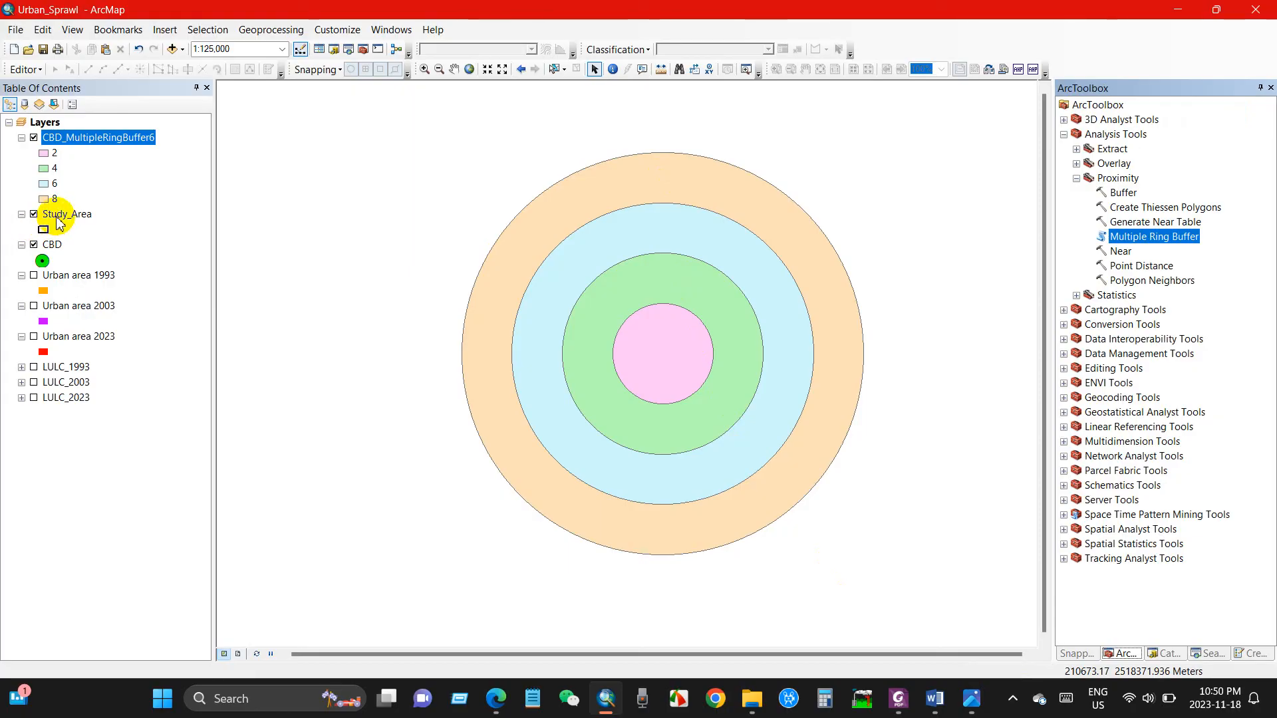
Apply the Hollow symbol to the 2, 4, 6 and 8 km rings of the multiple ring buffer layer.
click(45, 157)
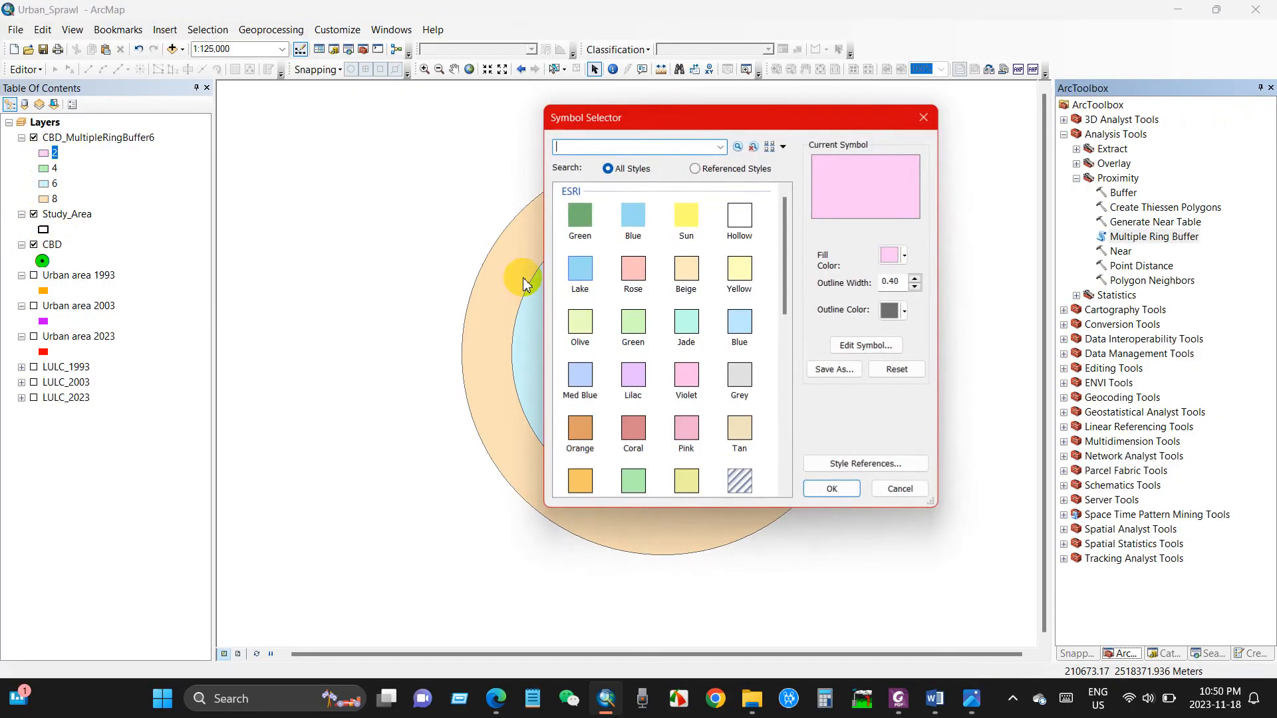
double_click(730, 218)
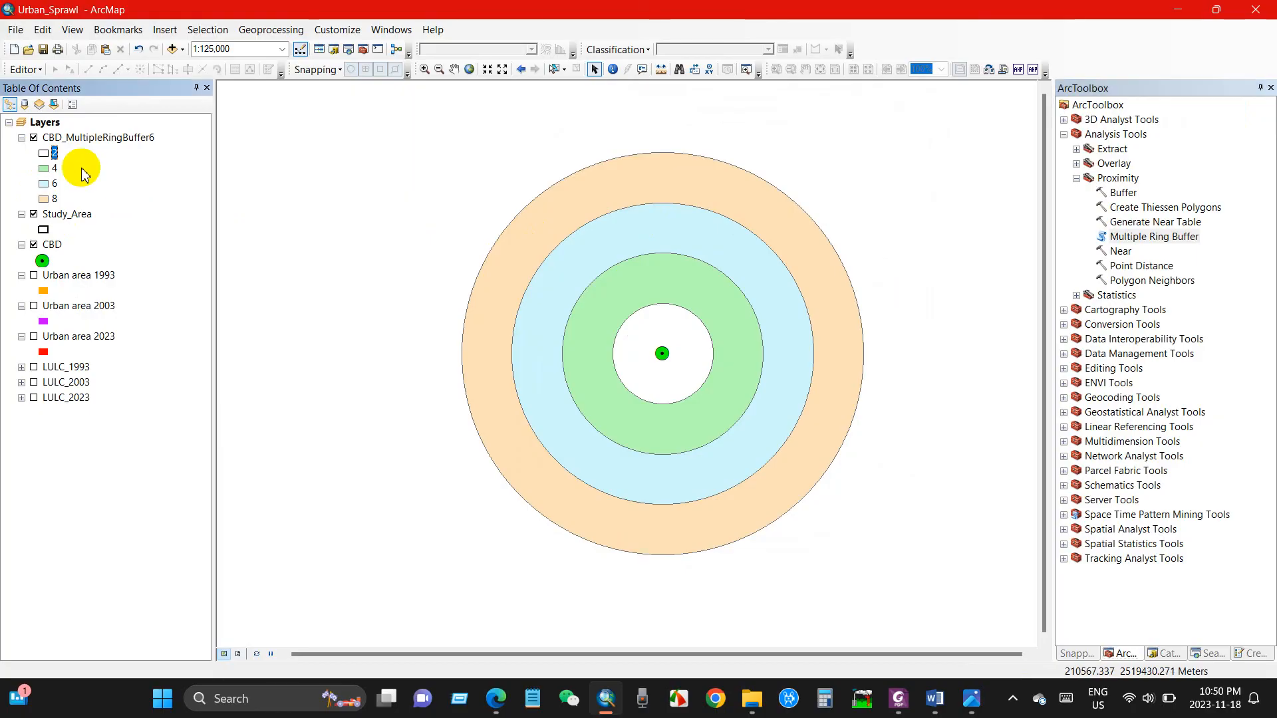
click(43, 168)
double_click(740, 218)
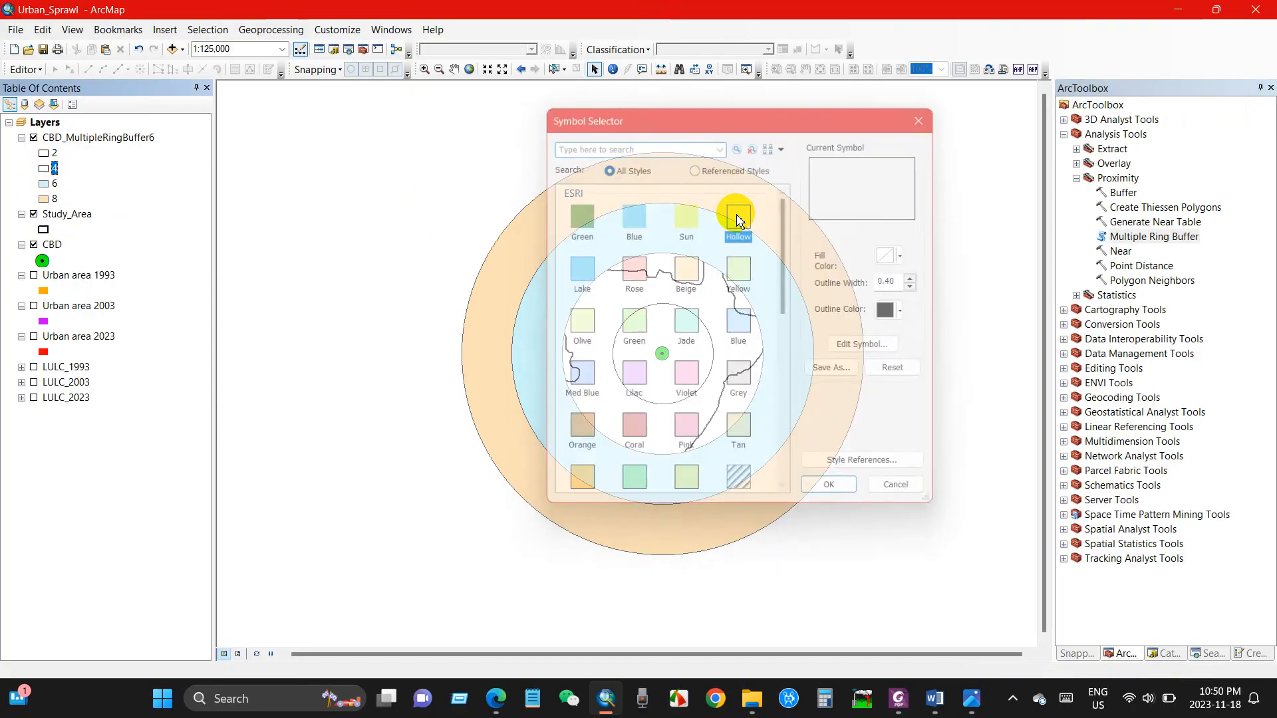
click(44, 199)
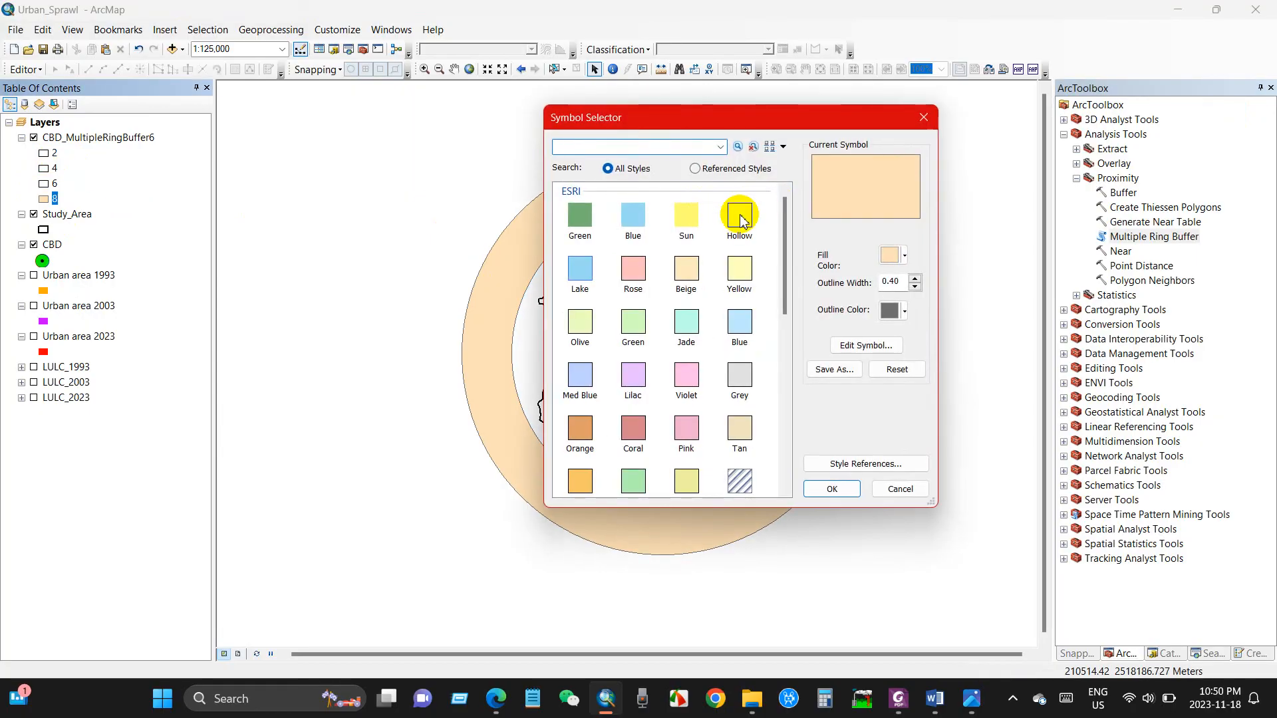
double_click(740, 217)
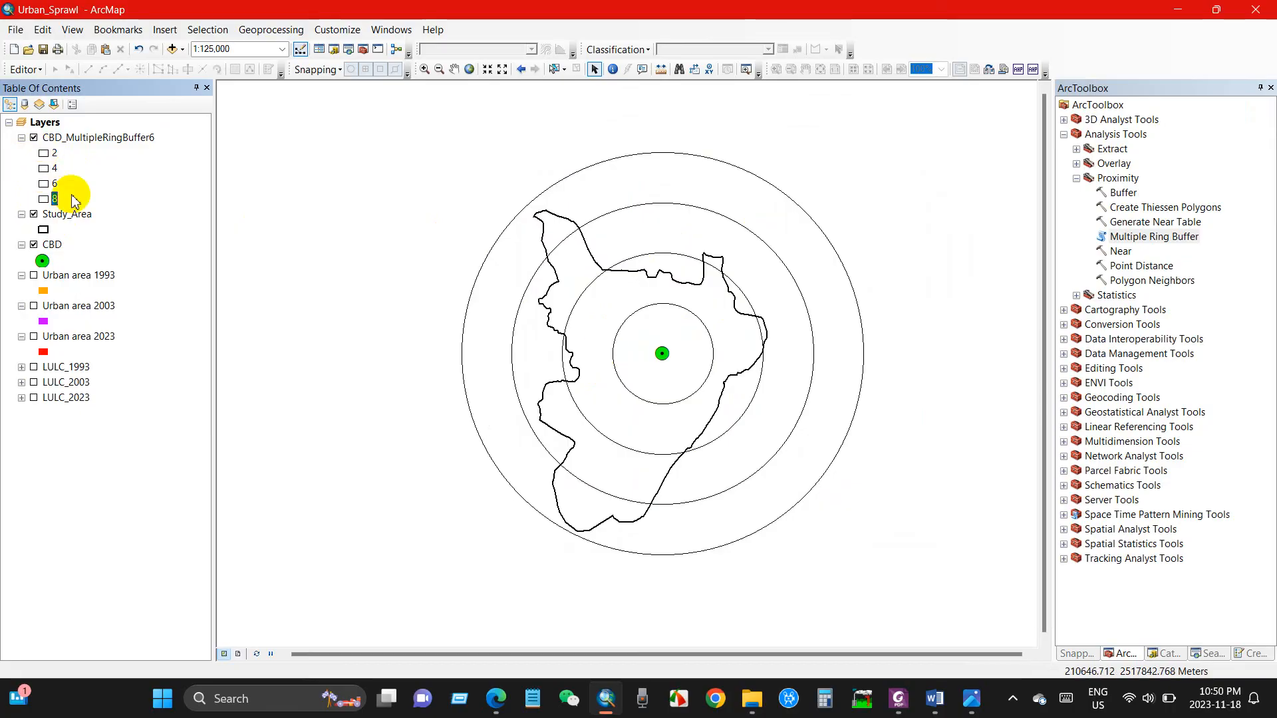
Reorder the layers so that Study_Area and CBD are above the multiple ring buffer layer.
drag(65, 218, 63, 130)
drag(47, 251, 62, 166)
click(67, 137)
ctrl+click(53, 171)
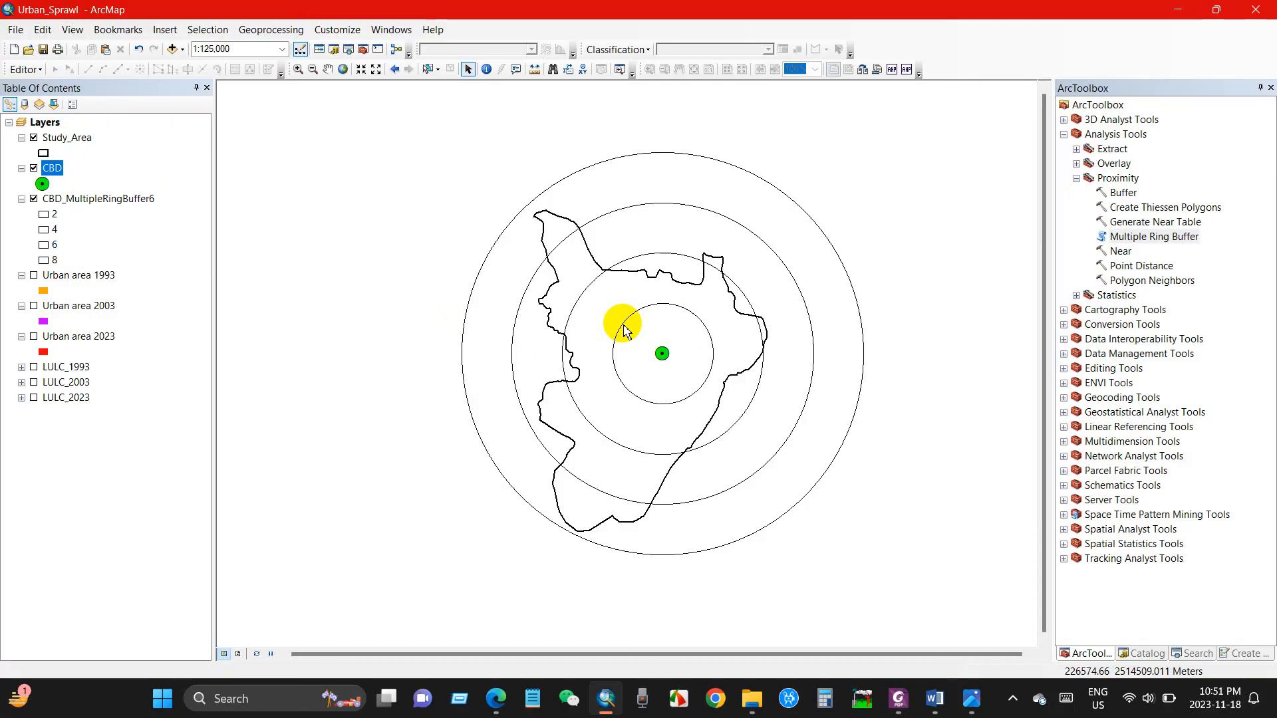
Switch to Foxit PhantomPDF and compare the papers' direction maps, then view the gradient-direction map image in the photo viewer.
click(898, 698)
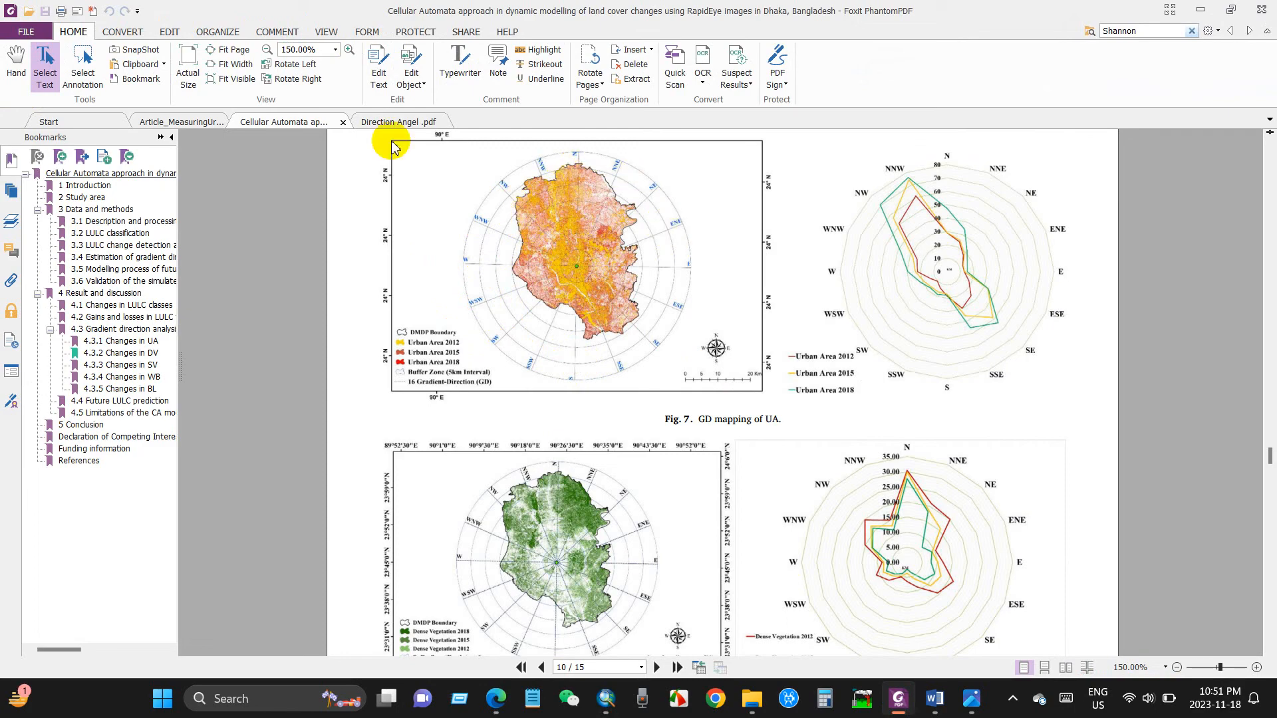
click(167, 121)
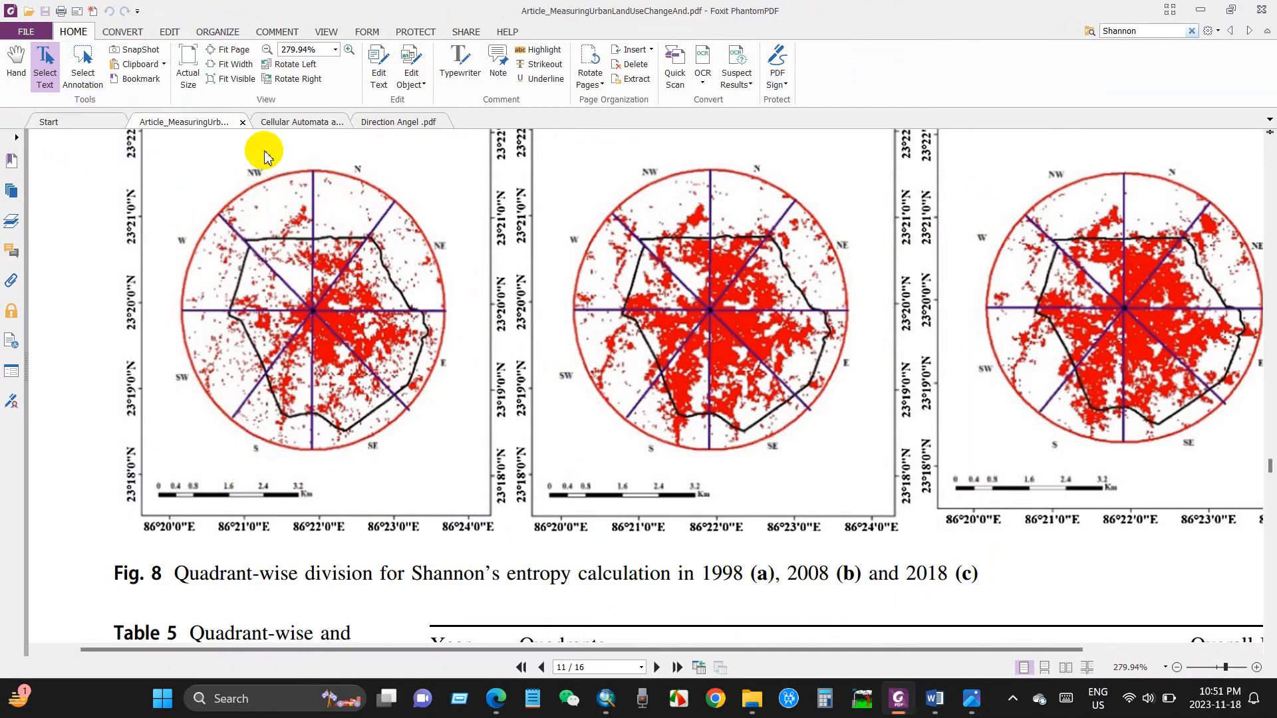
click(276, 124)
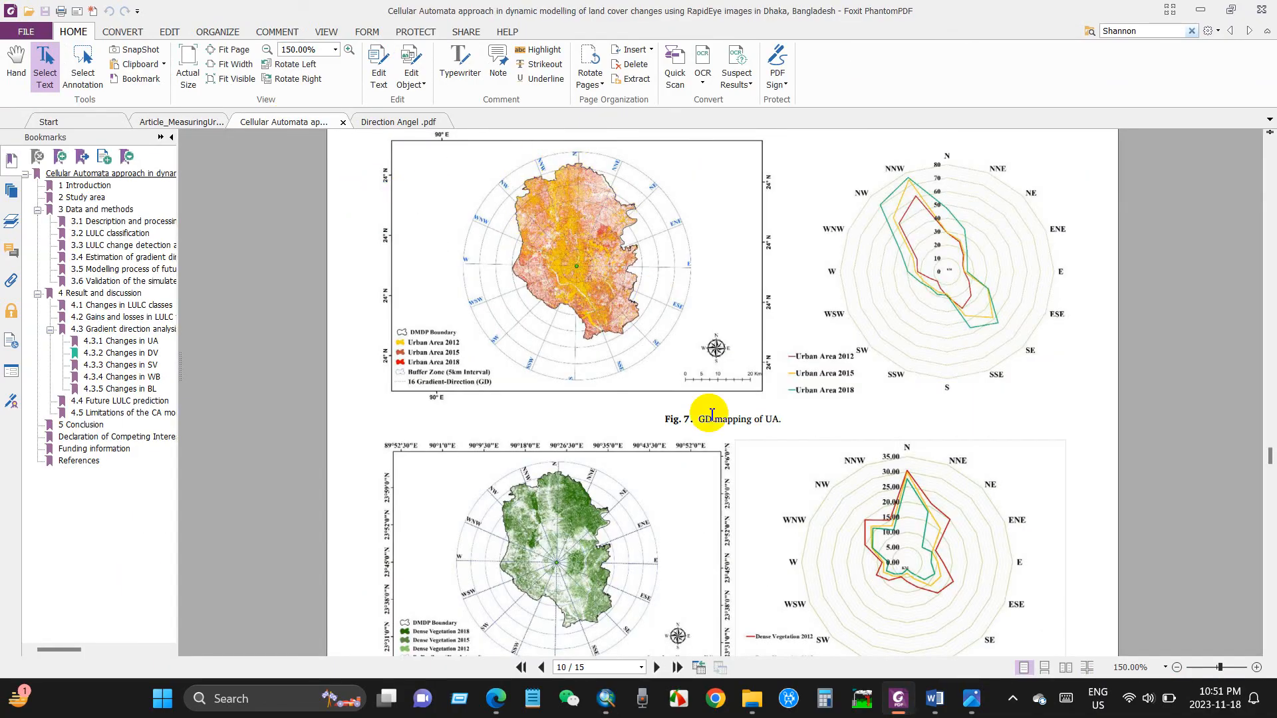
click(977, 700)
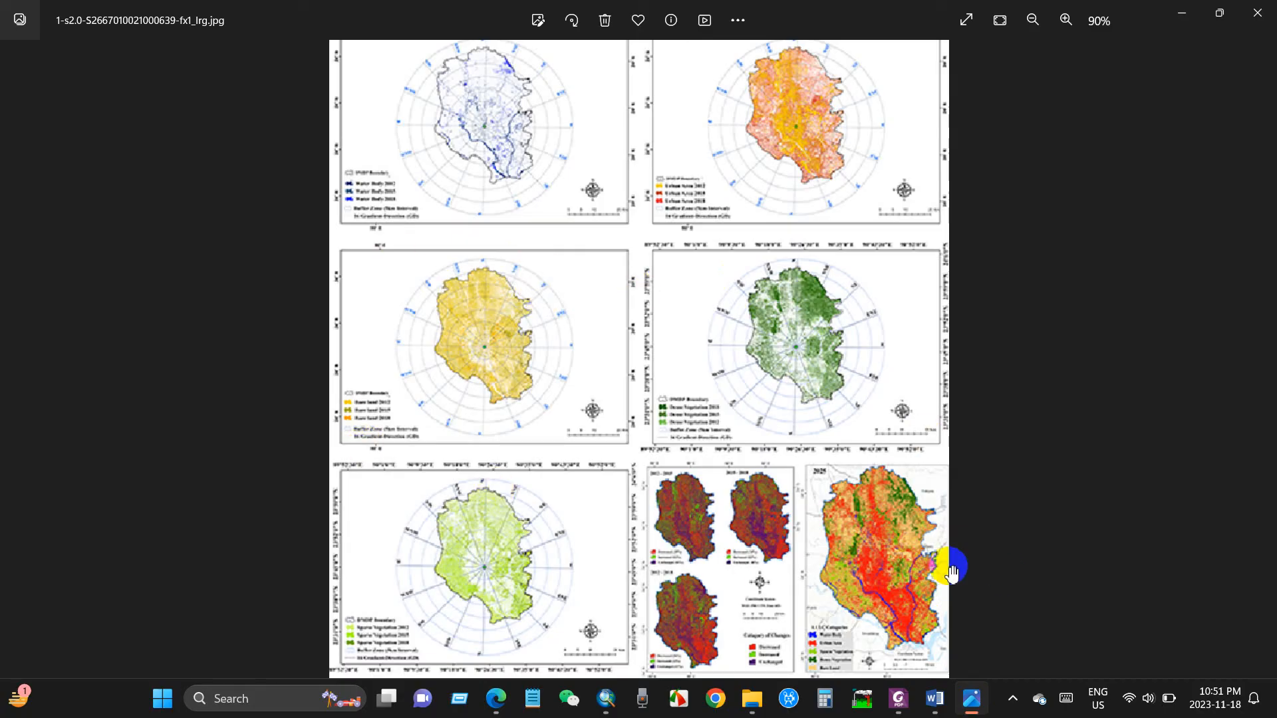
Return to ArcMap and set up a new Polyline shapefile named Direction in the GD Tutorial Shapefile folder.
click(603, 696)
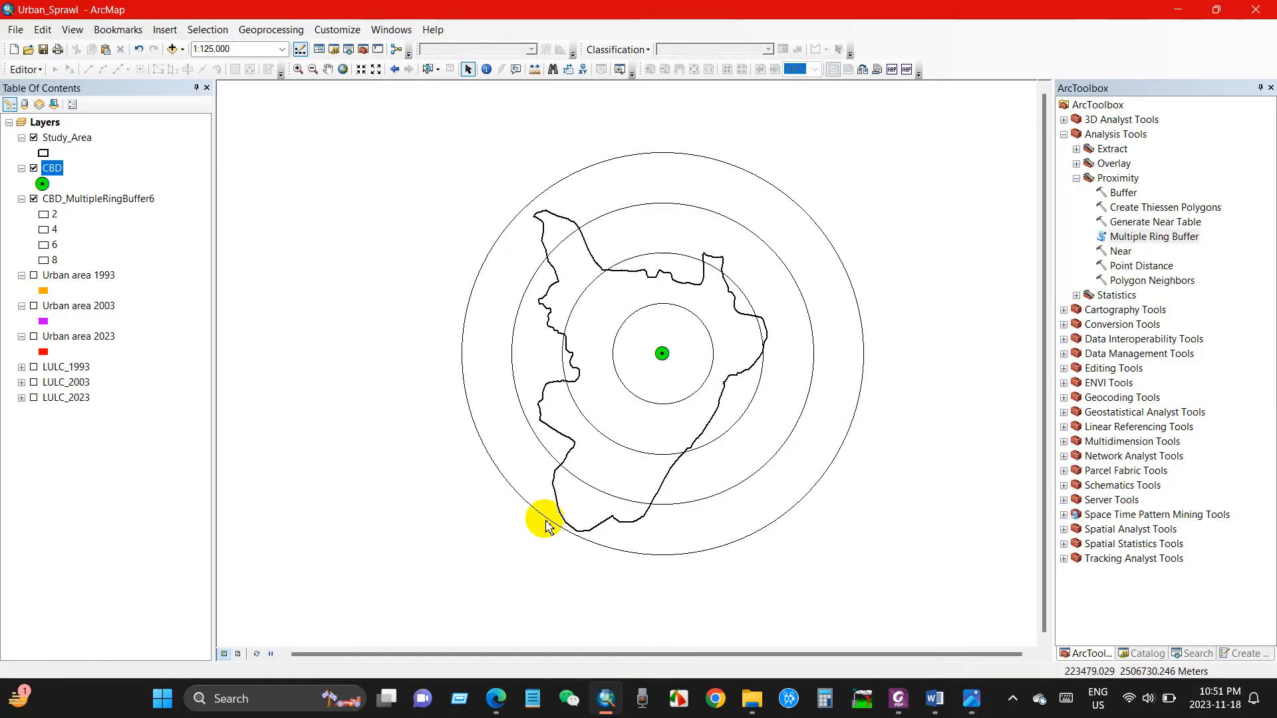
click(1141, 653)
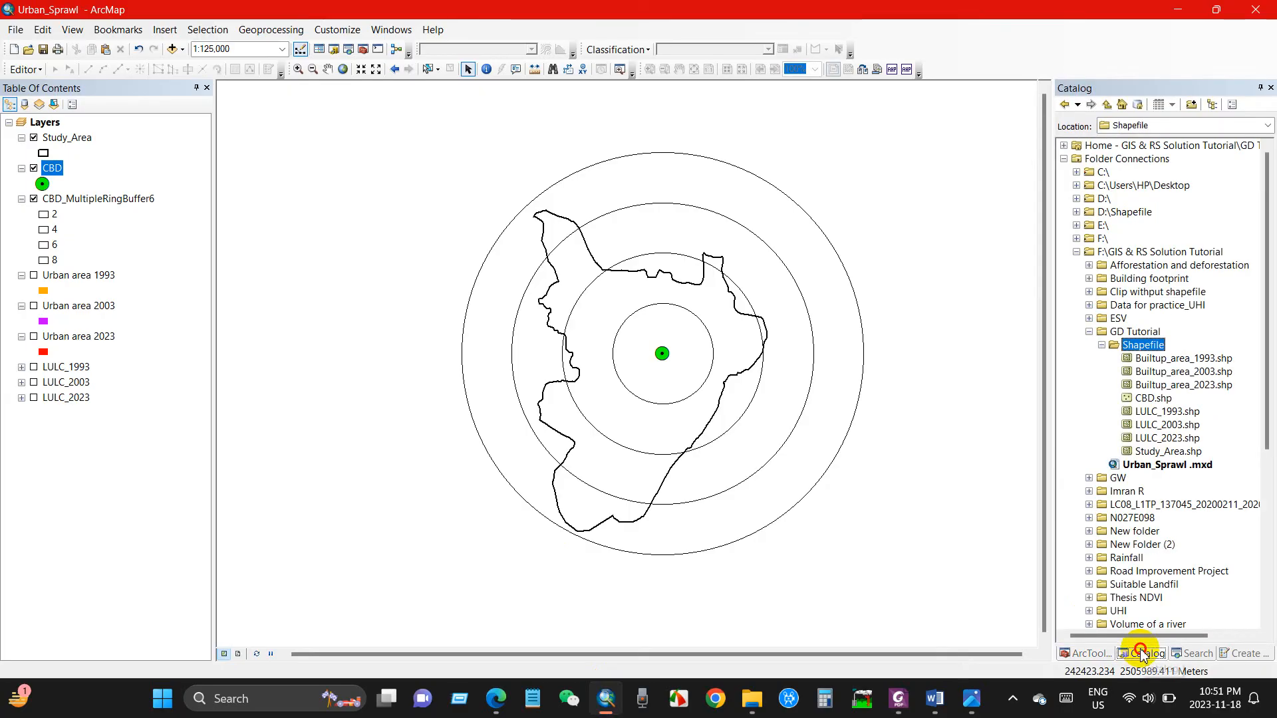
right_click(1140, 353)
mouse_move(1176, 443)
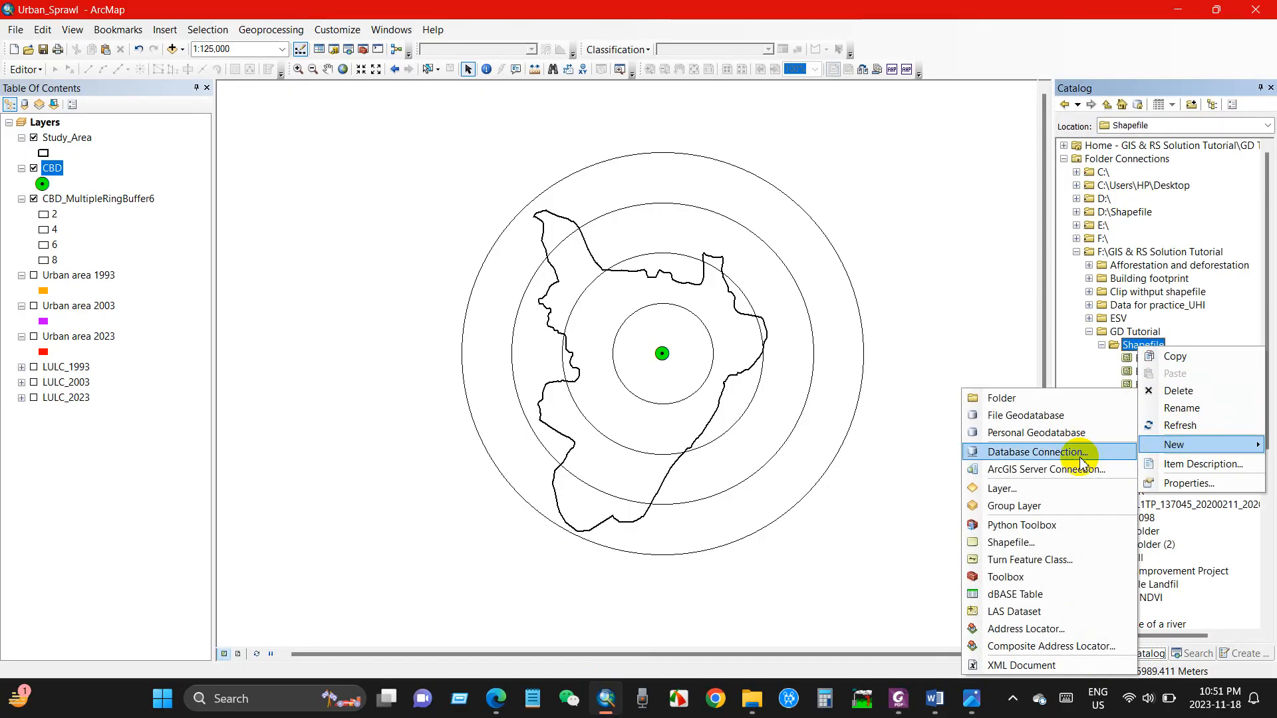
click(1097, 542)
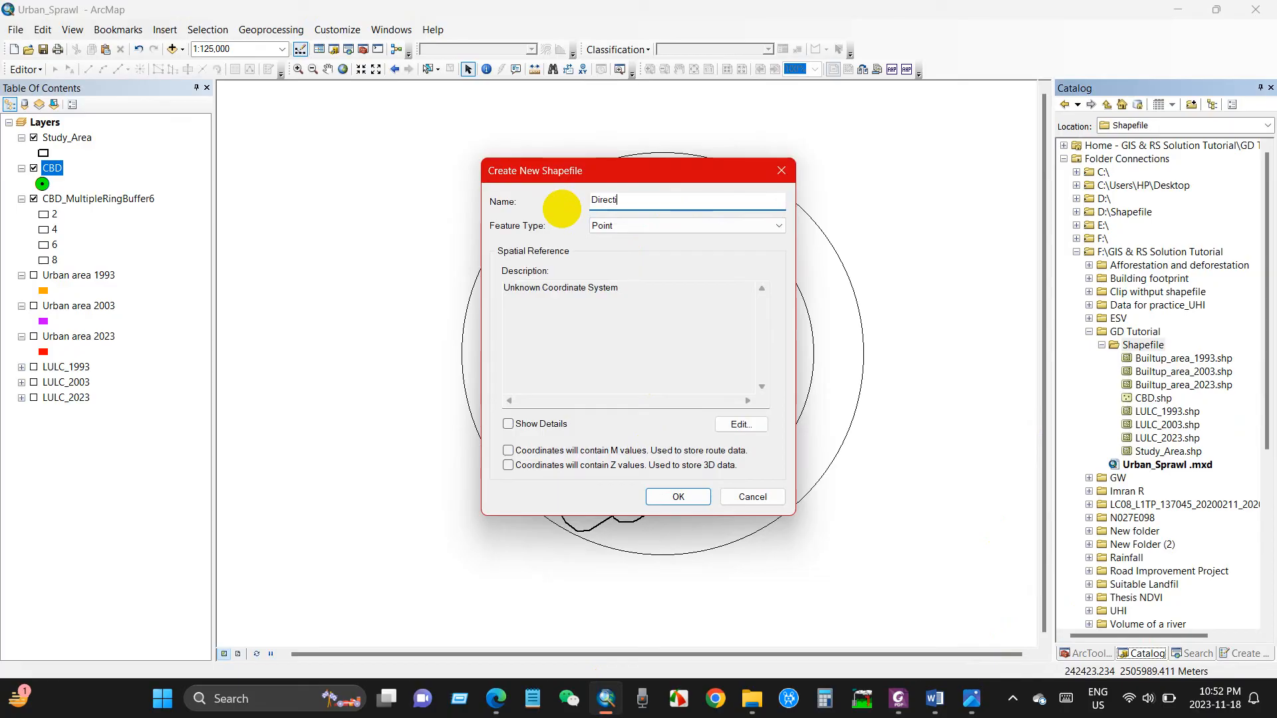
click(626, 226)
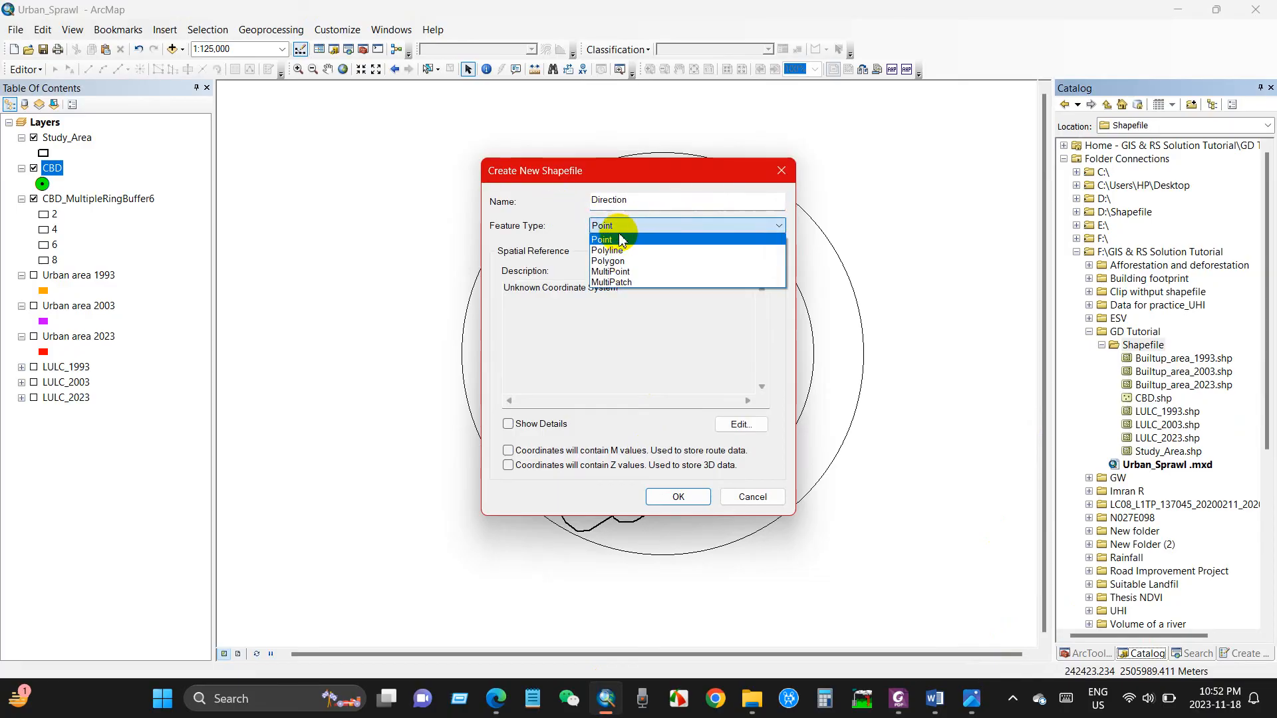
click(617, 251)
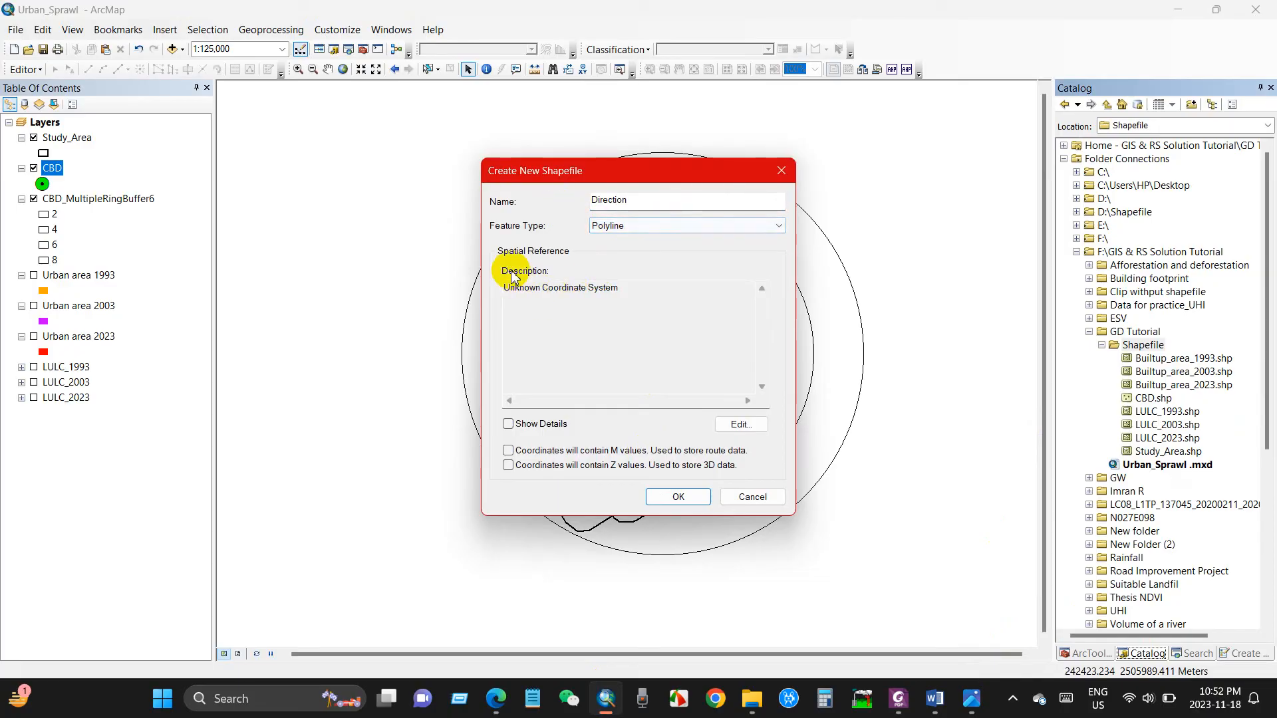
Assign the WGS_1984_UTM_Zone_46N coordinate system to the Direction shapefile and create it.
click(739, 425)
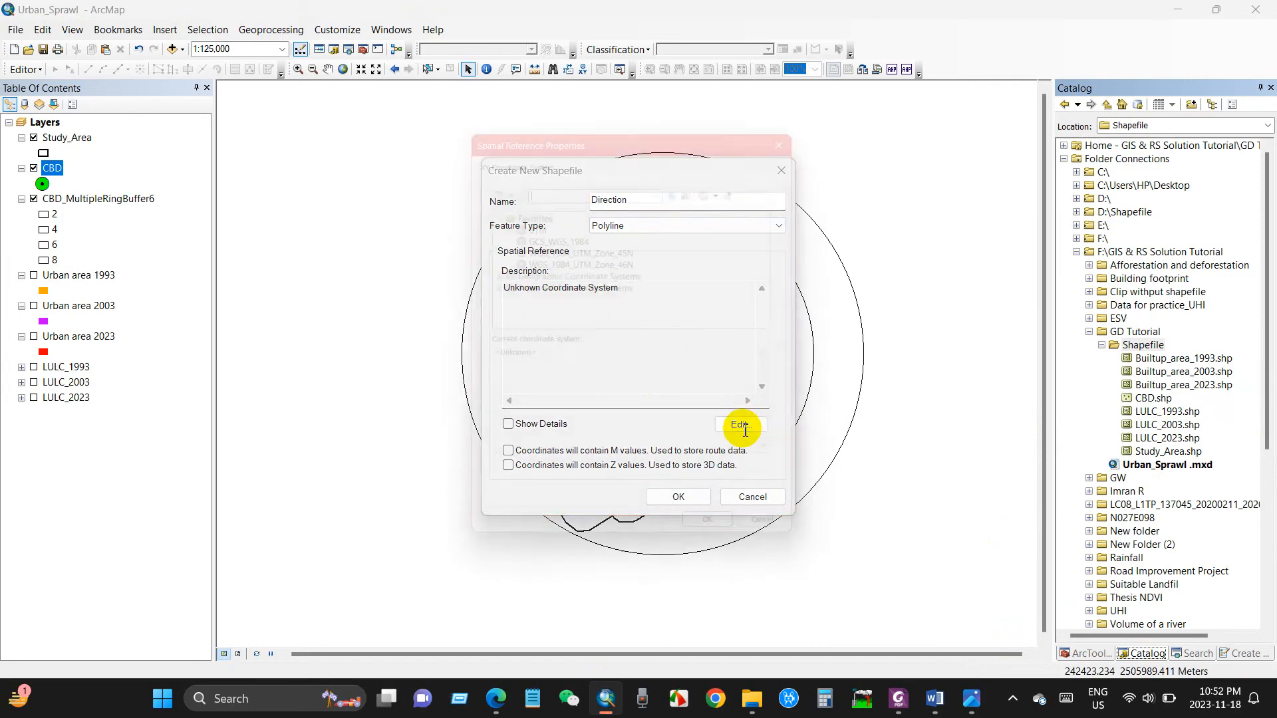
click(599, 258)
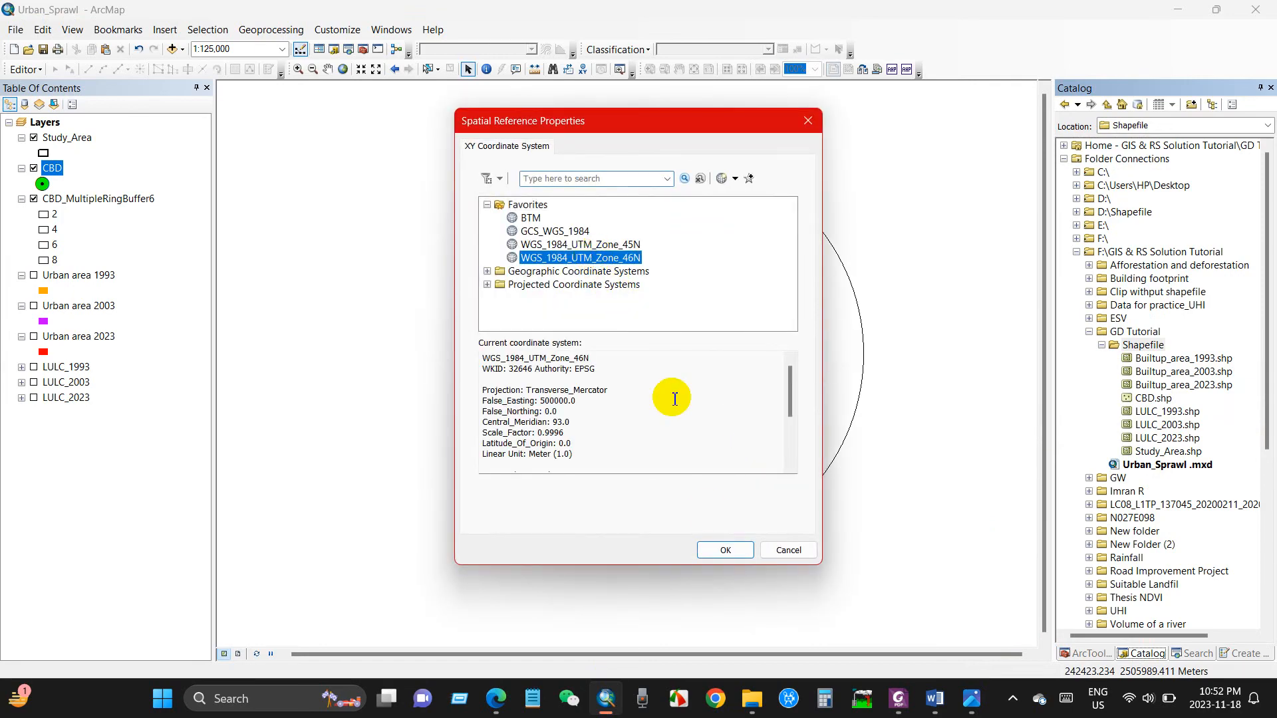
click(725, 551)
click(667, 498)
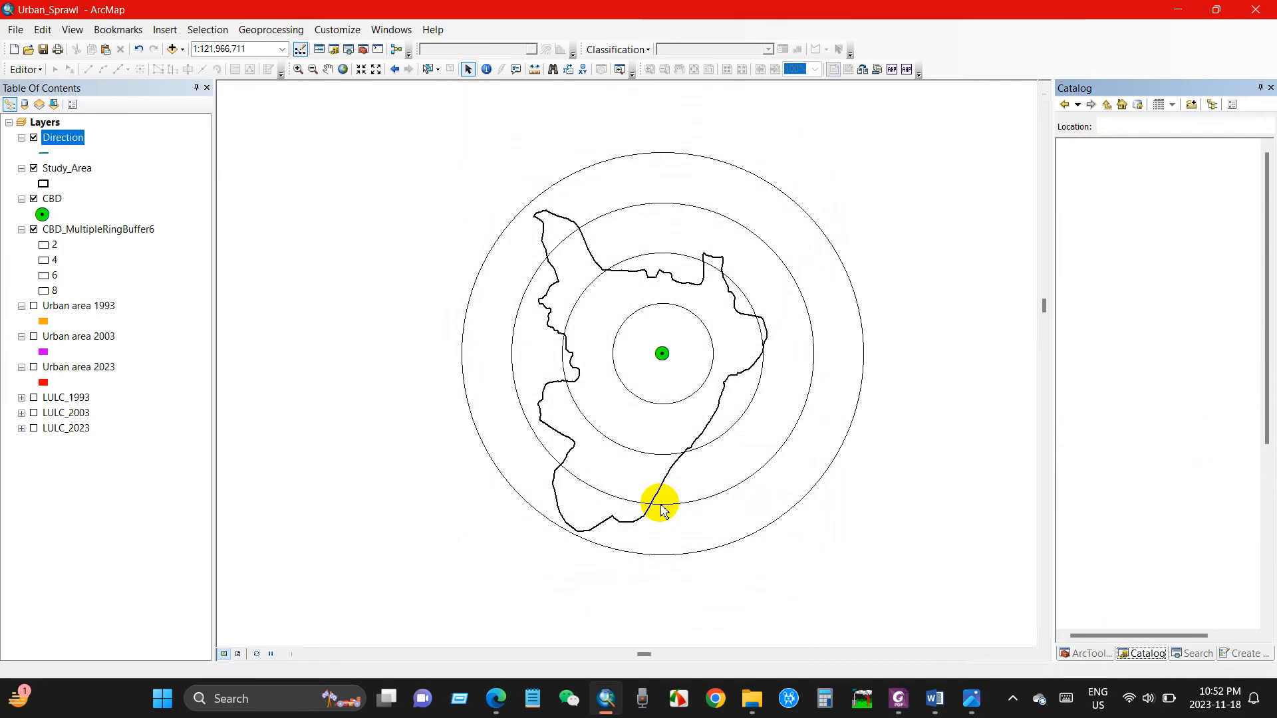
Start an editing session on the Direction layer and activate its line template for drawing.
click(1243, 652)
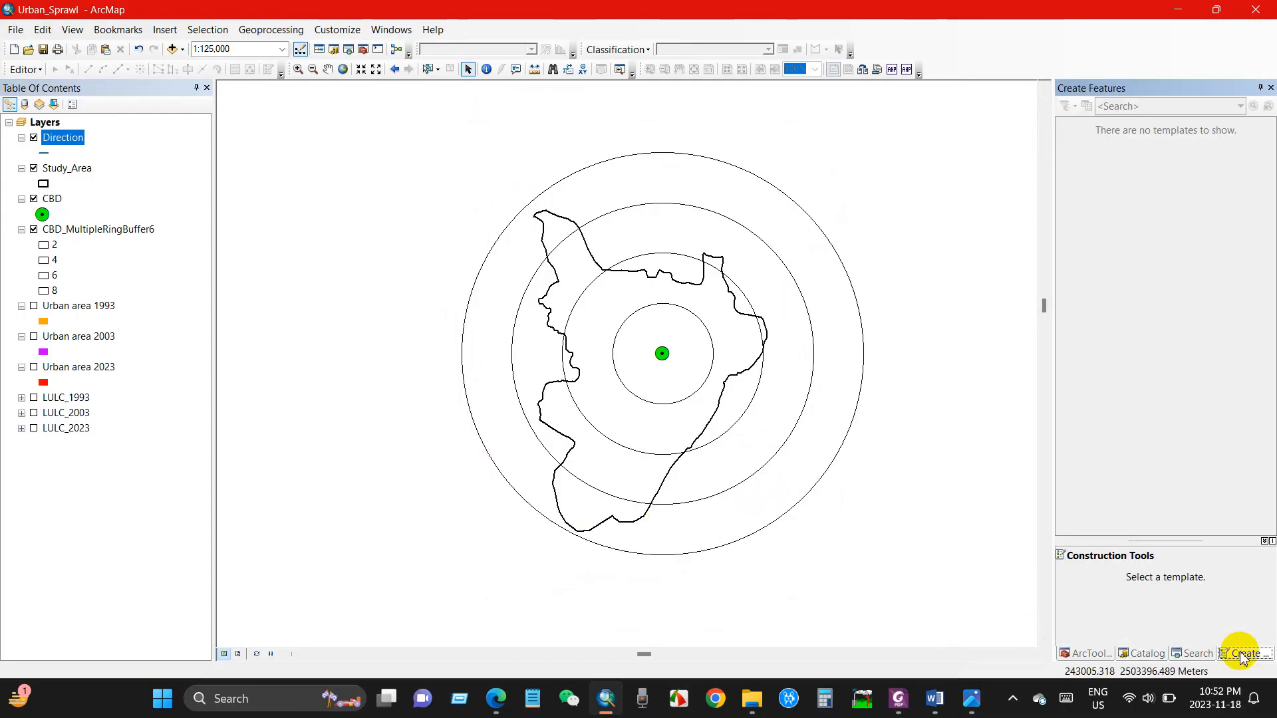
click(25, 69)
click(45, 88)
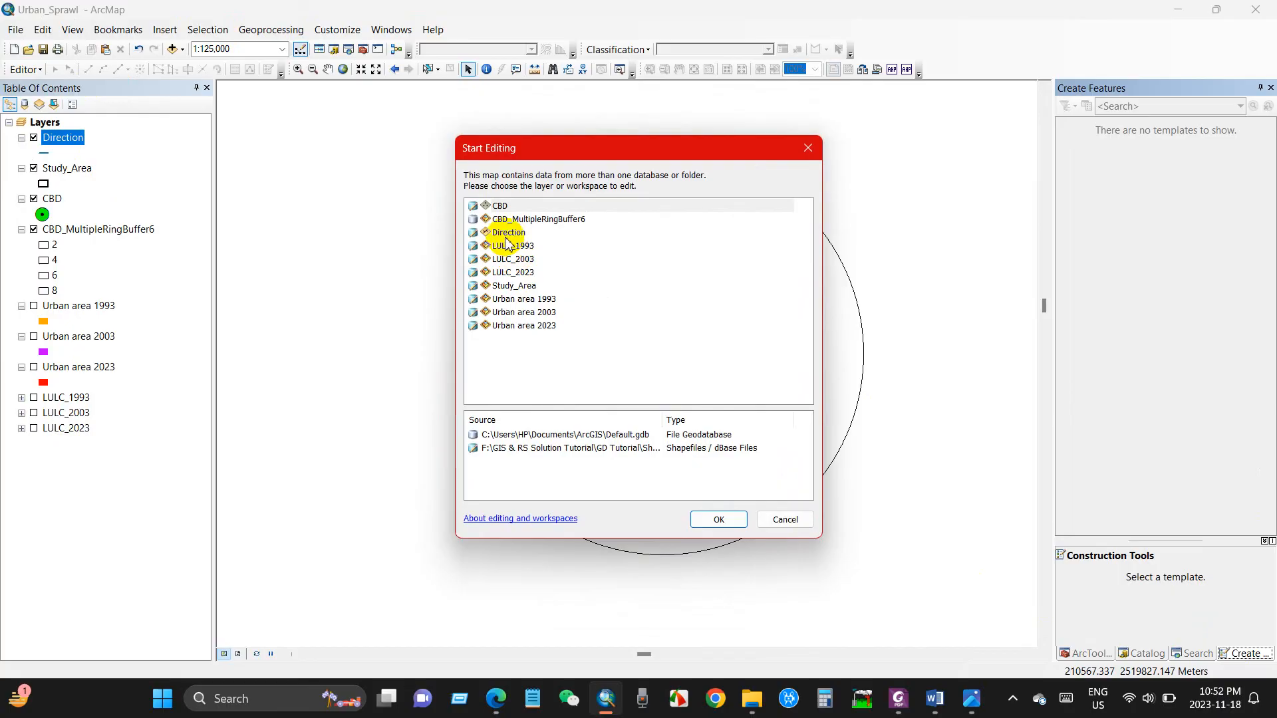
click(508, 232)
click(718, 519)
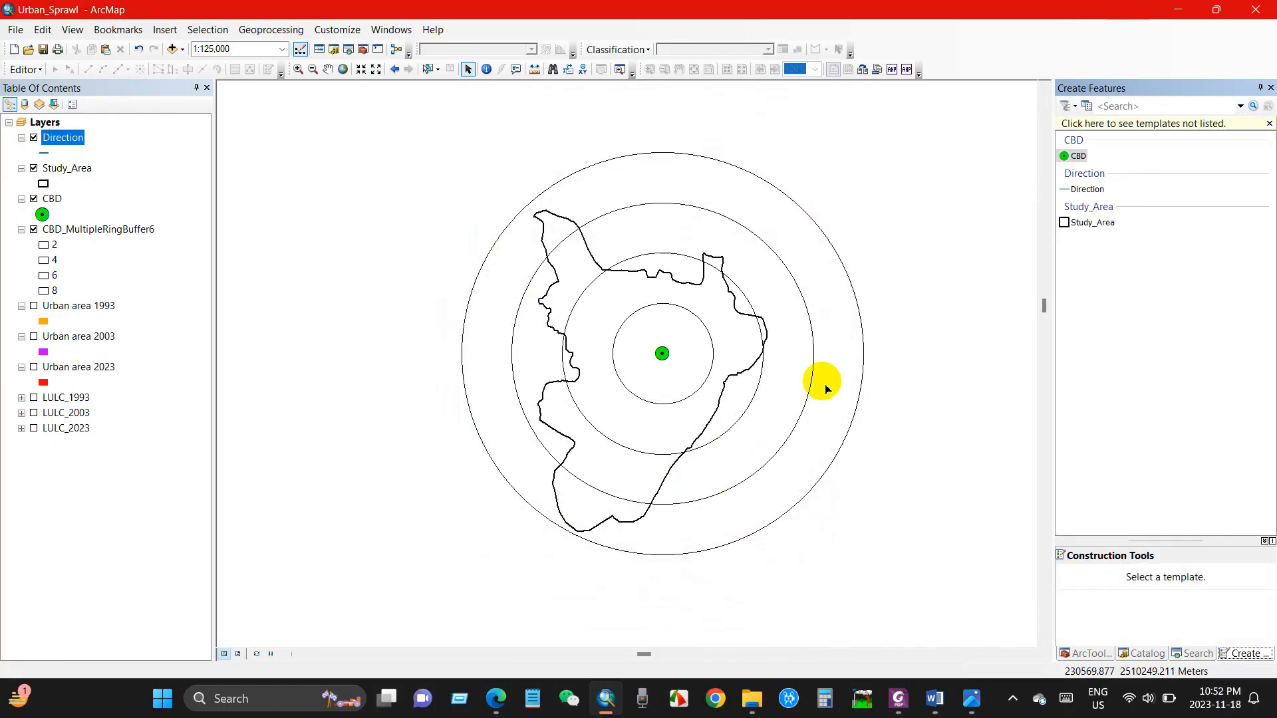
click(1067, 191)
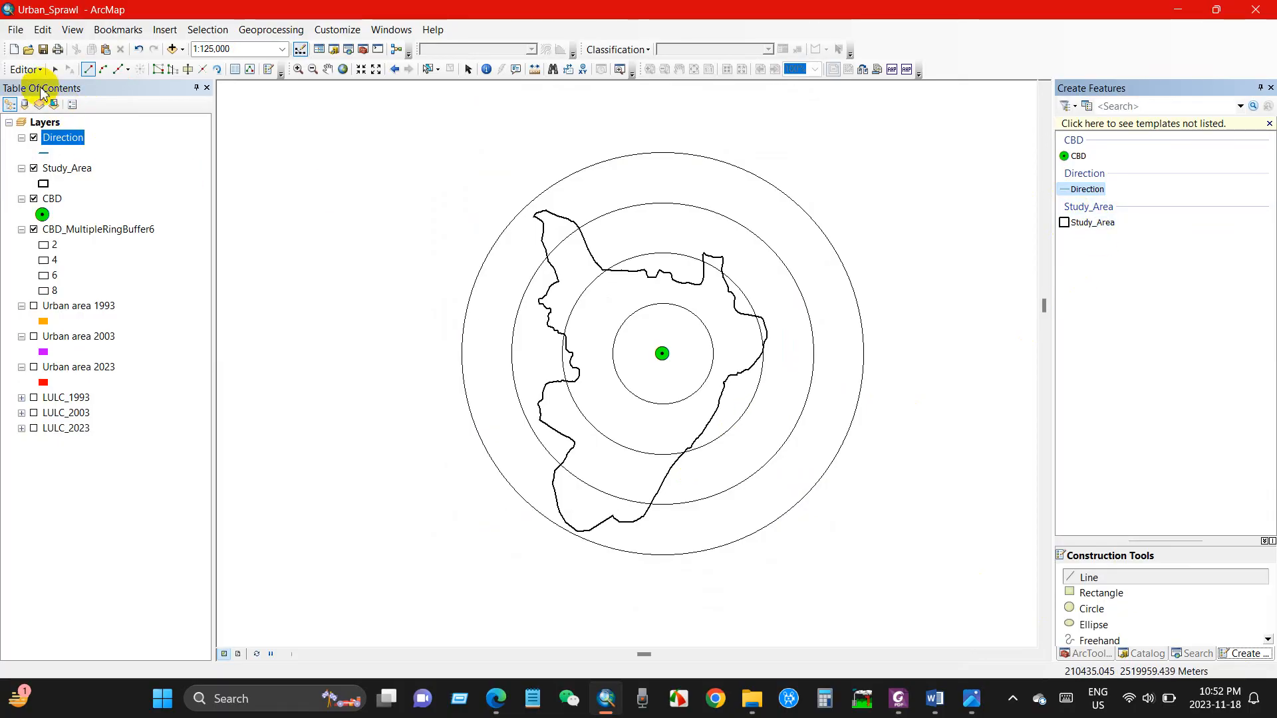
Check in the editing options that classic snapping is enabled, then accept the settings.
click(26, 69)
click(43, 358)
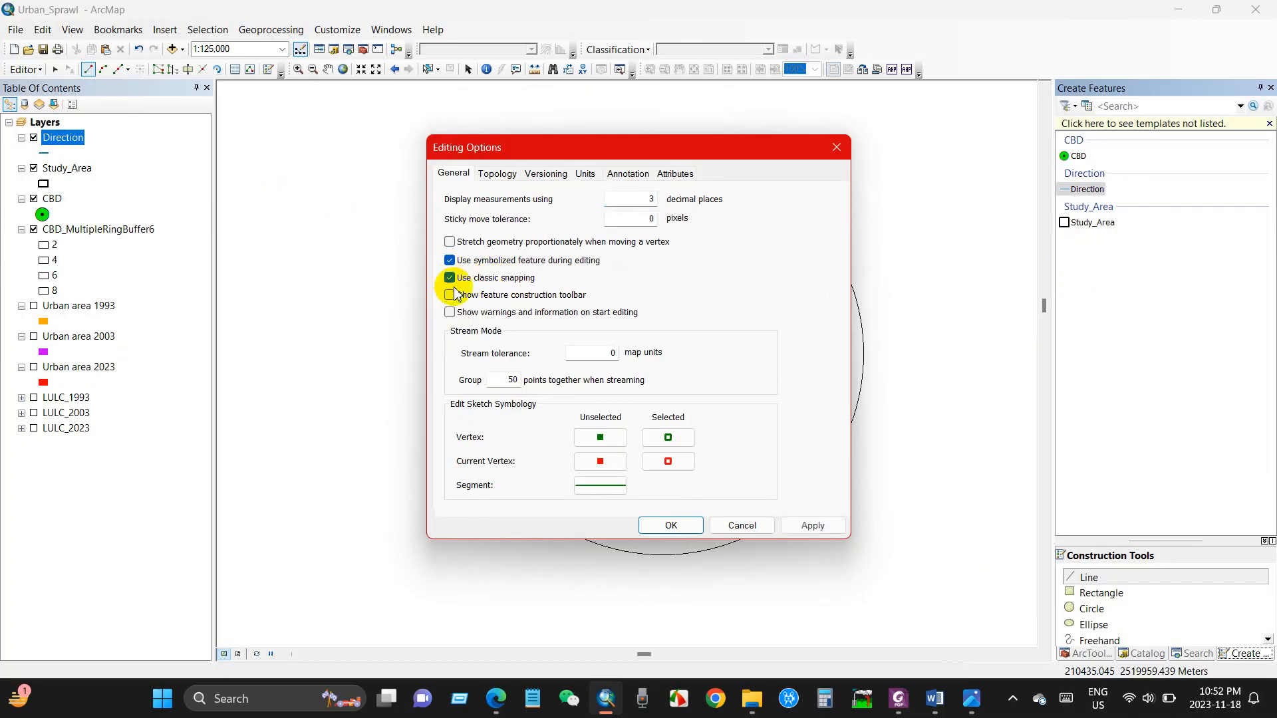
click(670, 525)
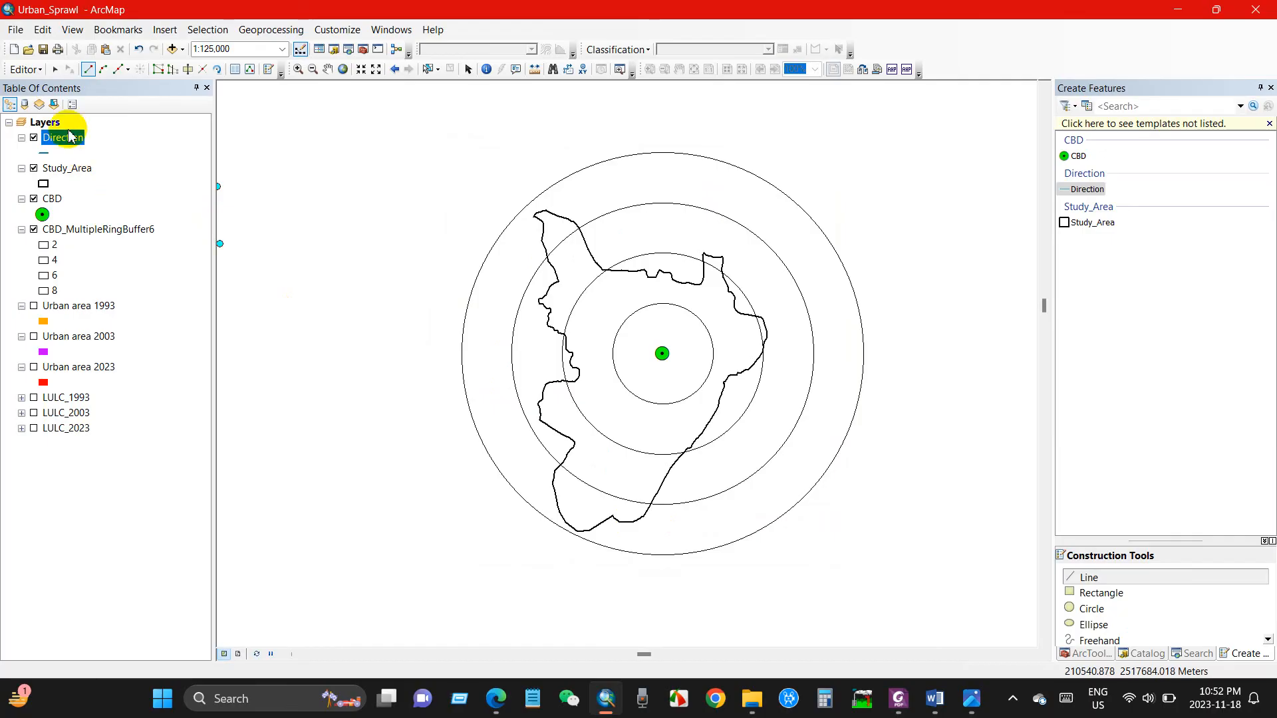
Open the snapping environment and review the vertex, edge and end snapping of the CBD layer.
click(33, 69)
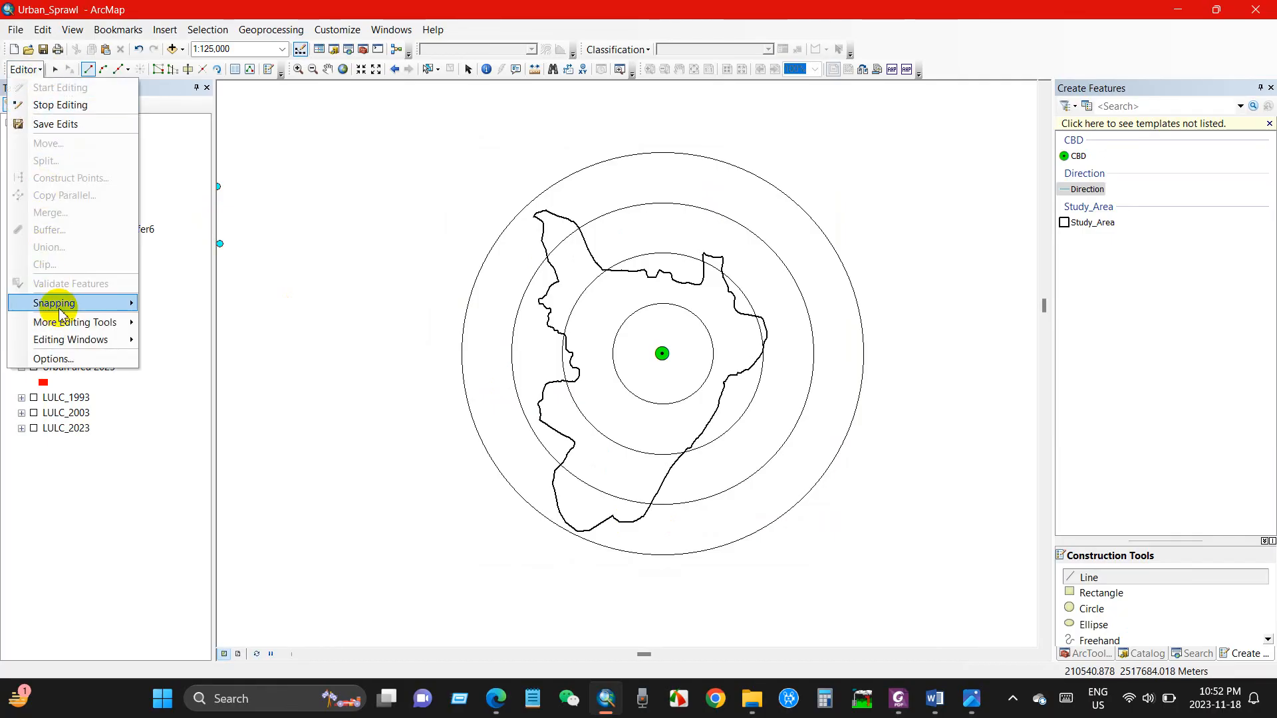
click(193, 306)
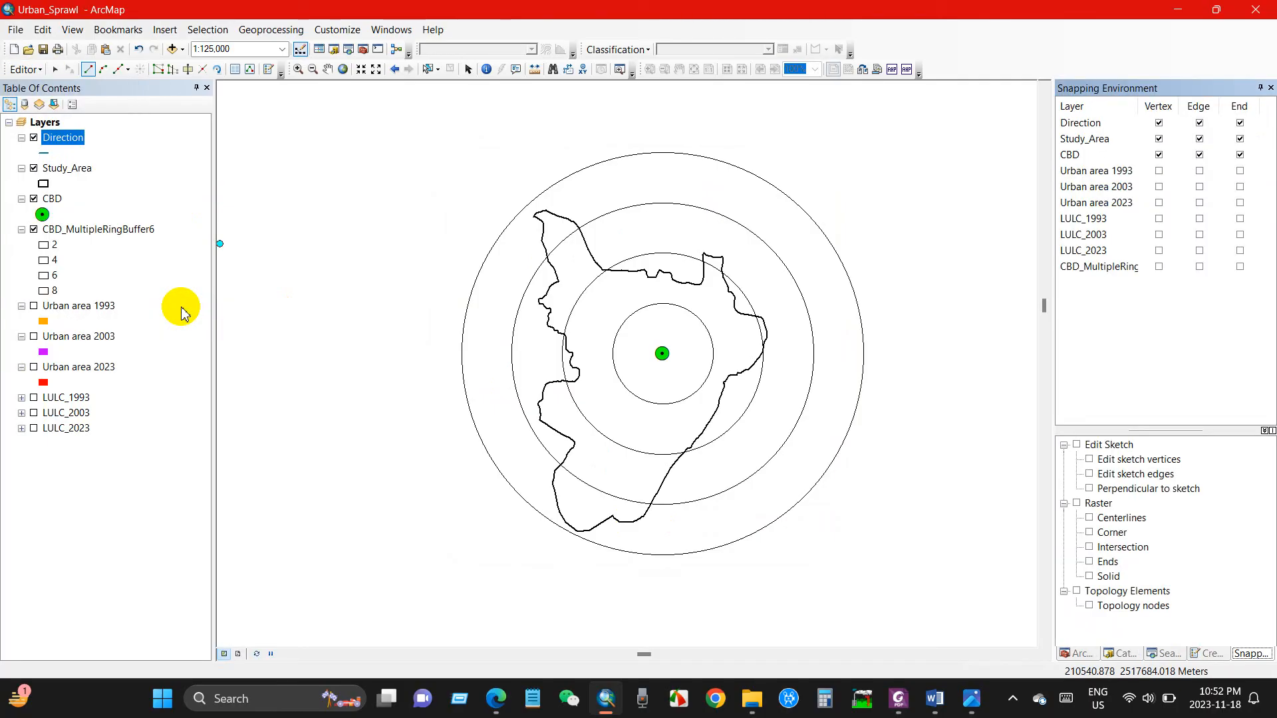
click(1160, 156)
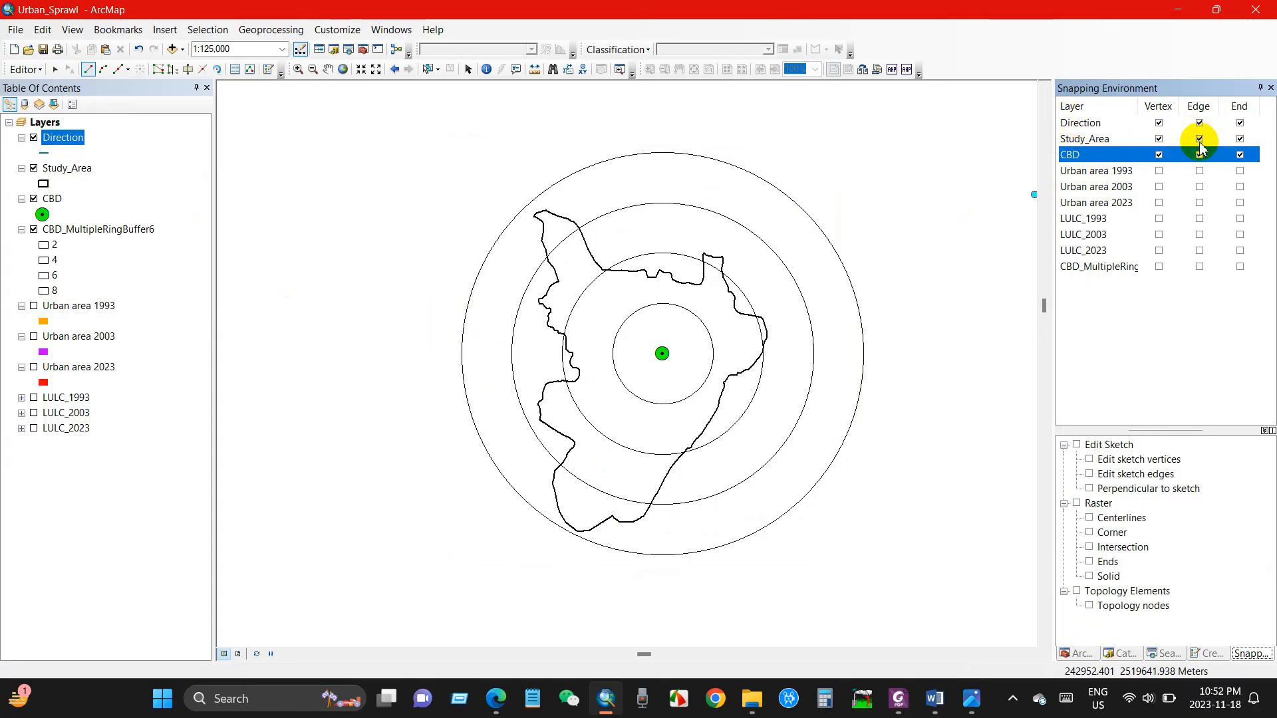
Show the Catalog, then bring the snapping environment settings back into view.
click(1123, 654)
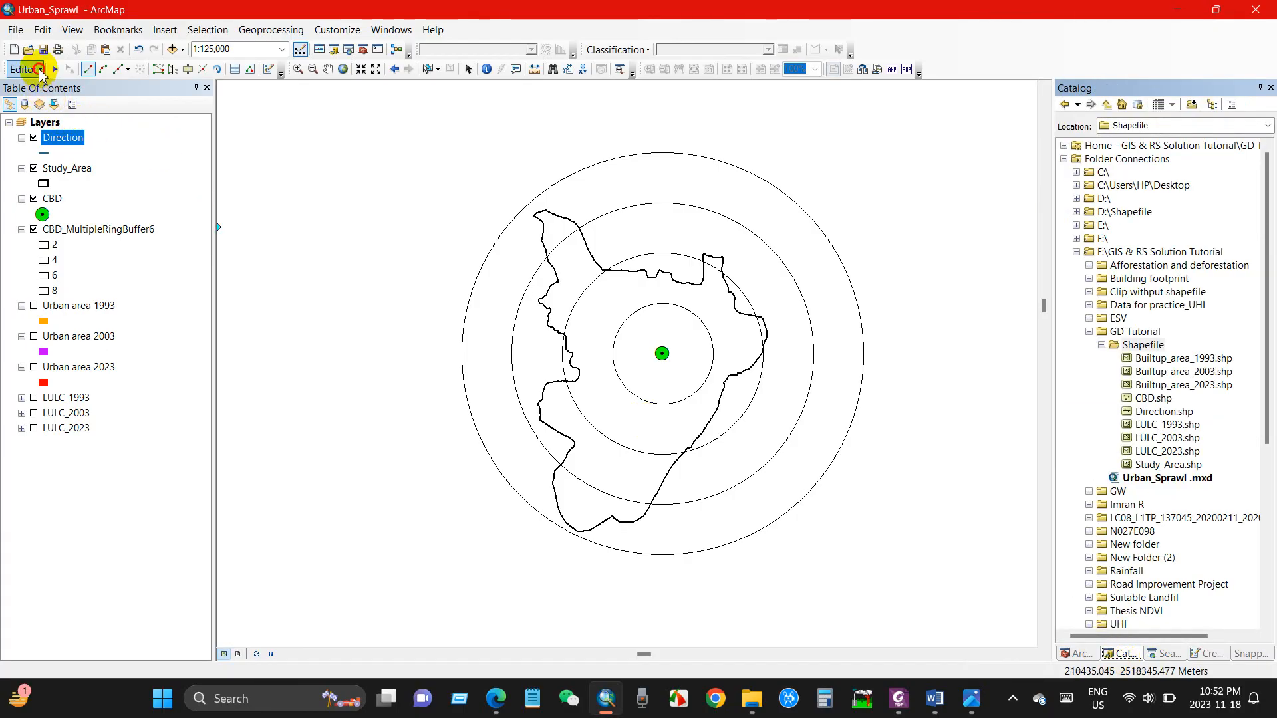
click(38, 70)
mouse_move(54, 298)
click(237, 307)
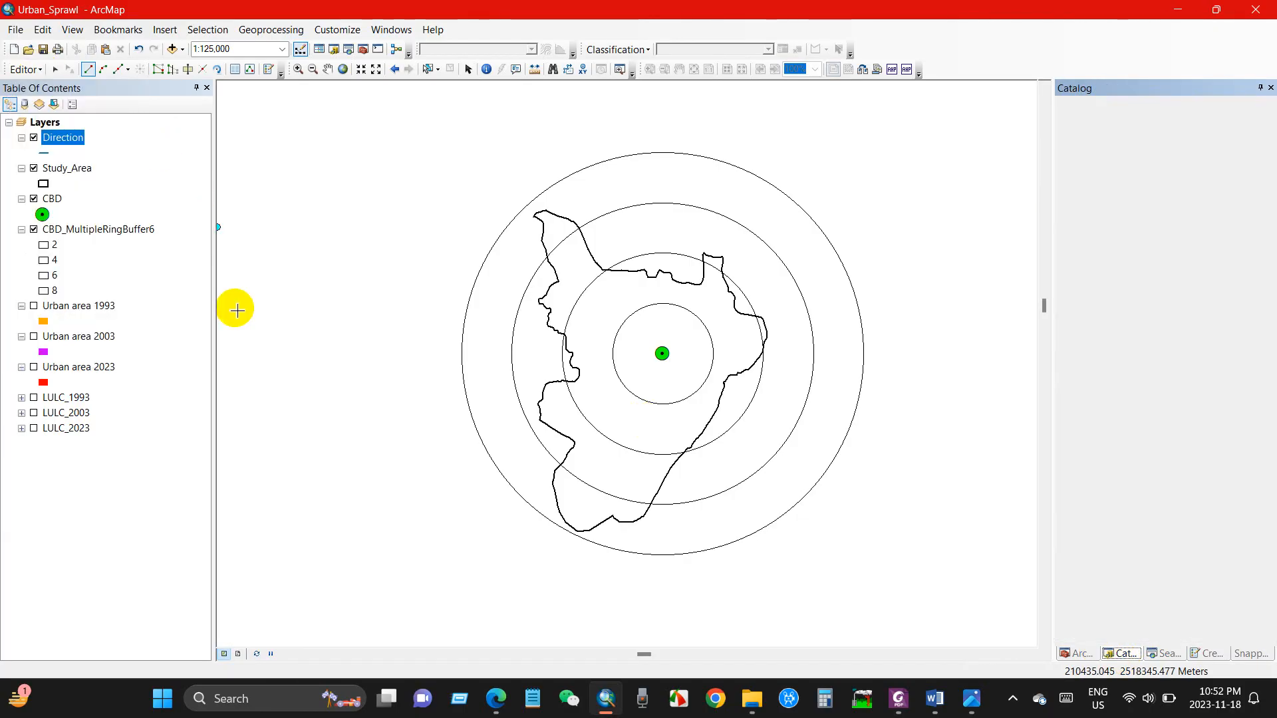
Review the classic snapping options for tolerance and units, accept them, and bring ArcToolbox back into view.
click(26, 69)
mouse_move(52, 302)
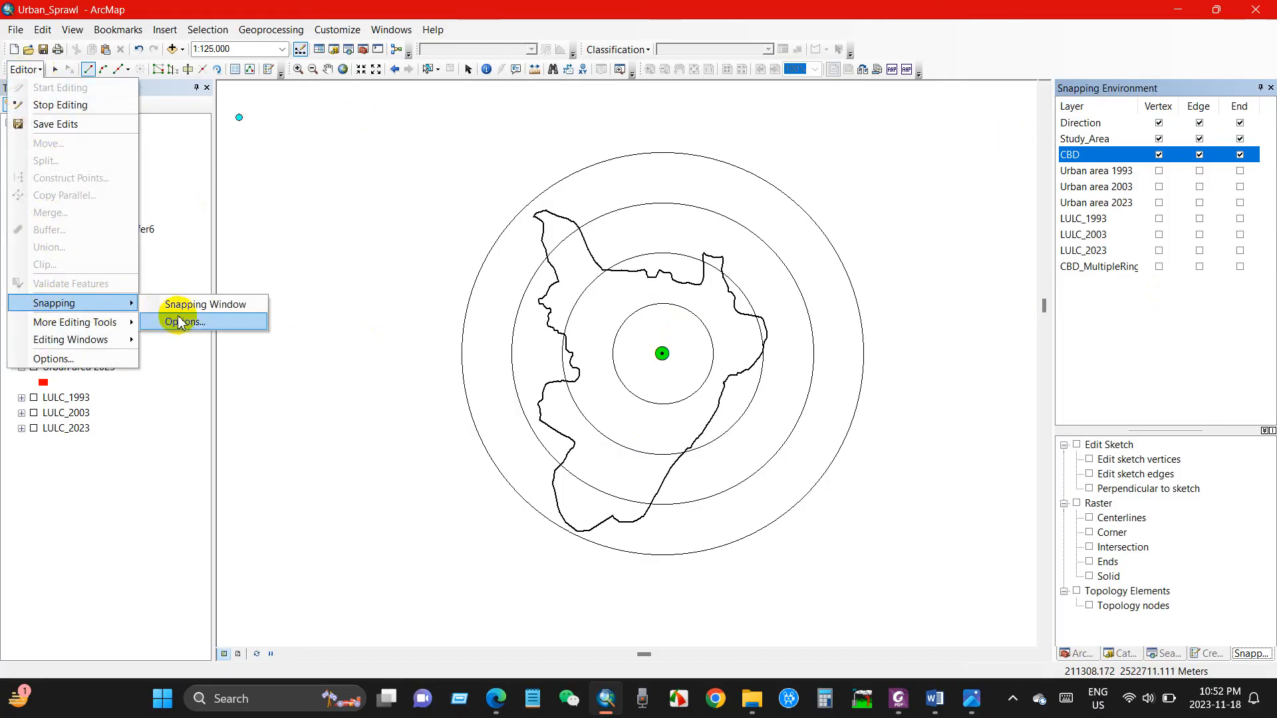
click(181, 324)
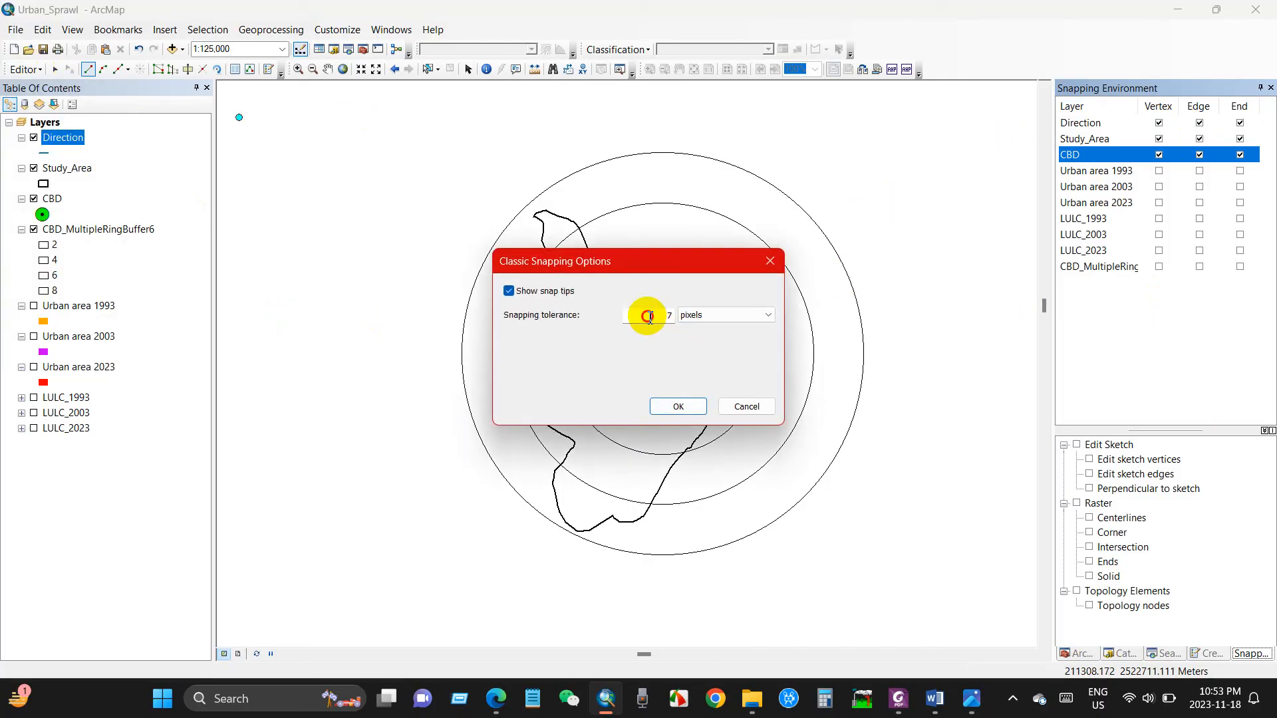
click(711, 317)
click(712, 318)
click(713, 319)
click(710, 318)
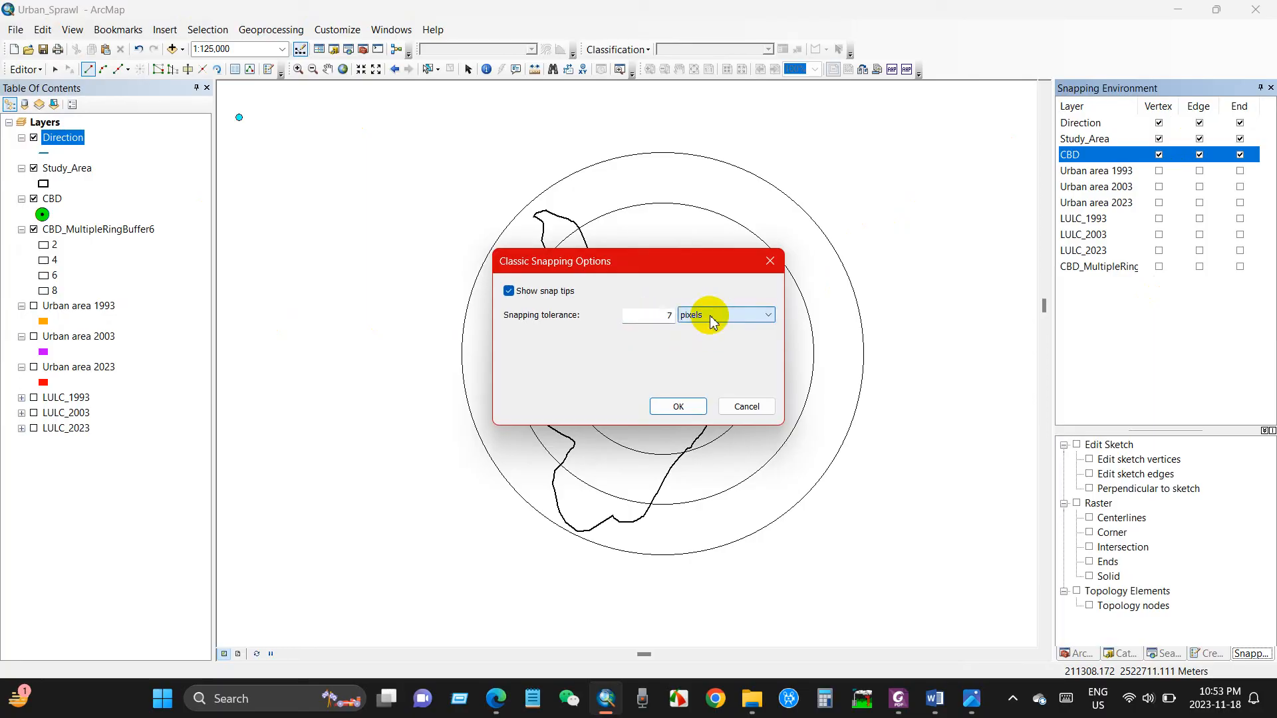
click(674, 407)
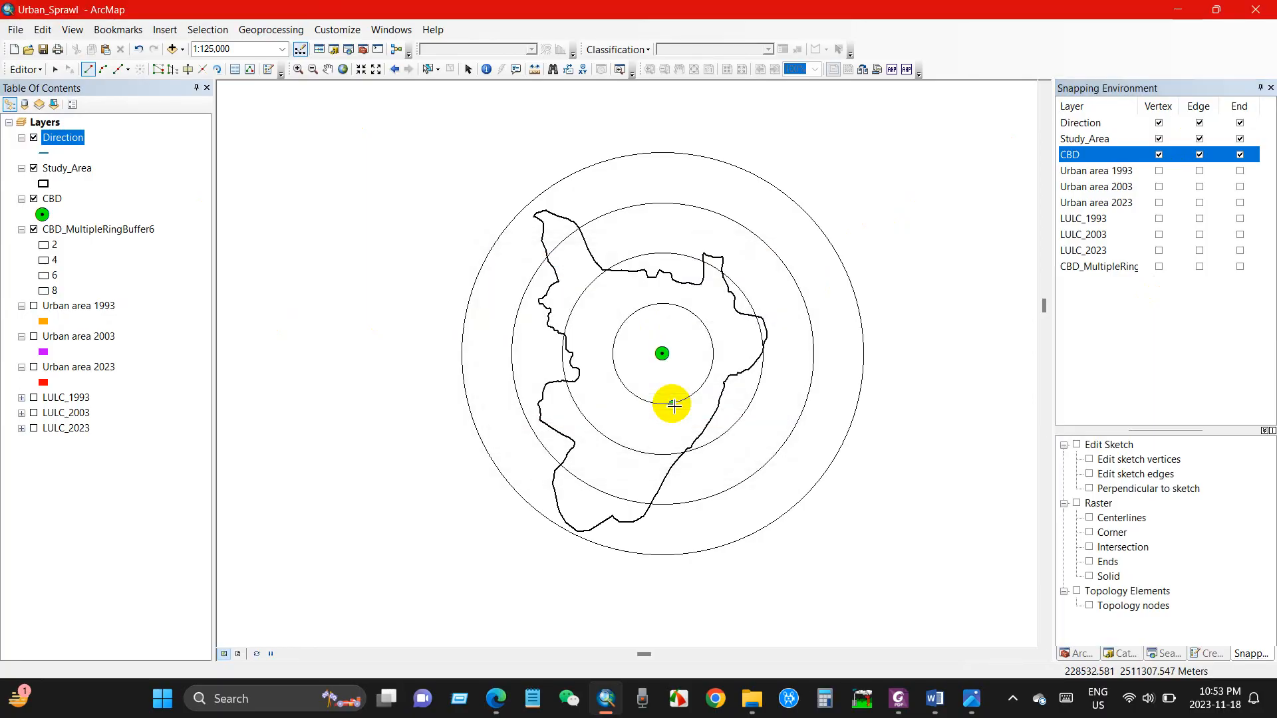
click(1124, 653)
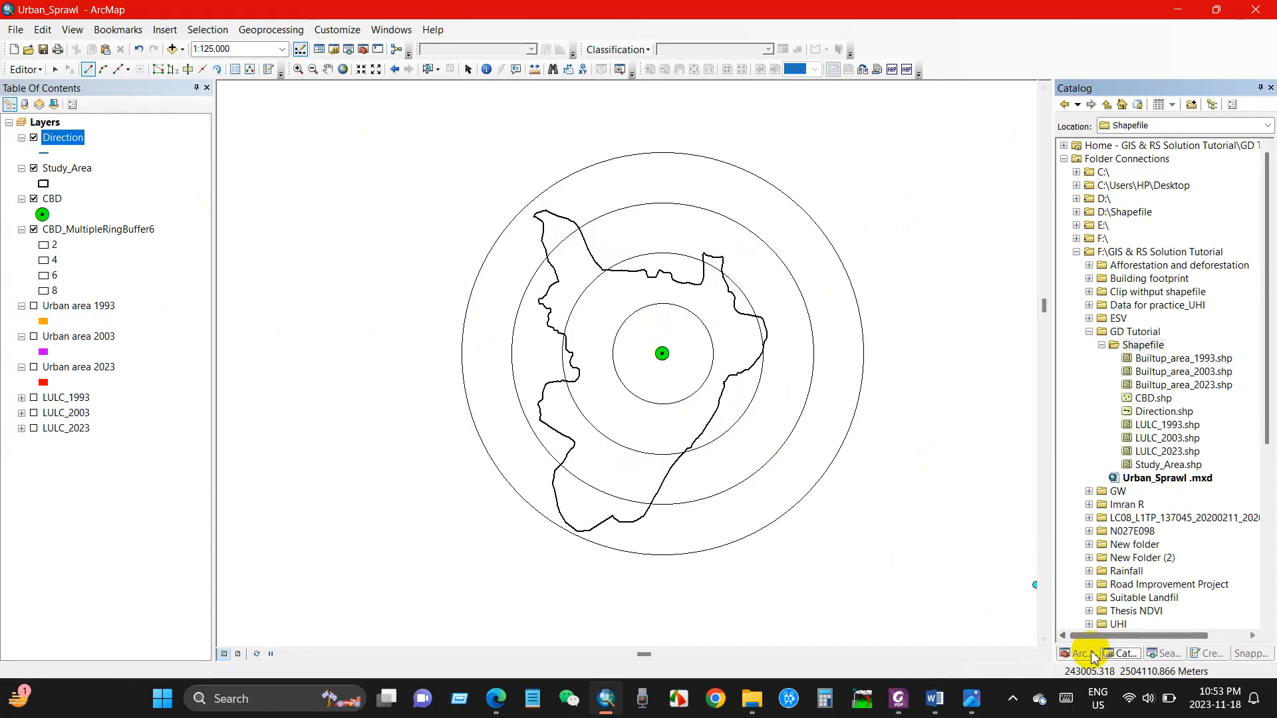
click(1081, 654)
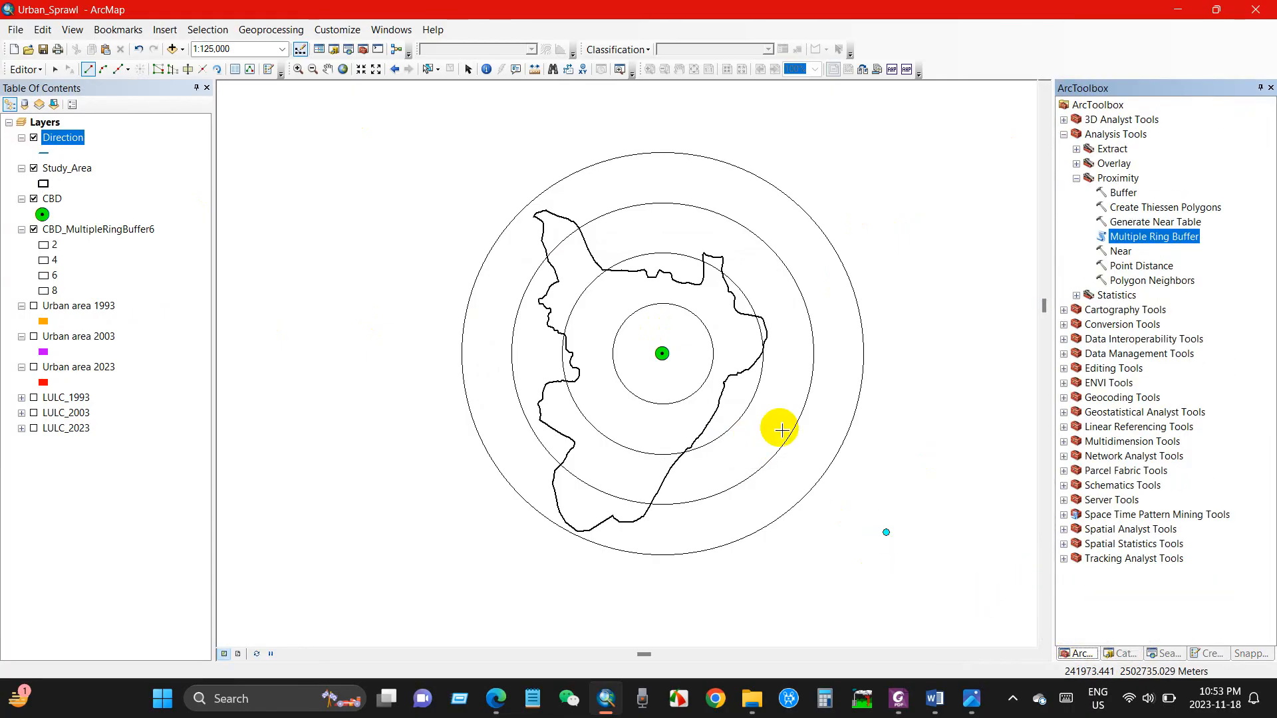
Draw a direction line about 9647 m long from the CBD at 22.5 degrees, taking the angle from the Direction Angel PDF in Foxit PhantomPDF.
click(666, 360)
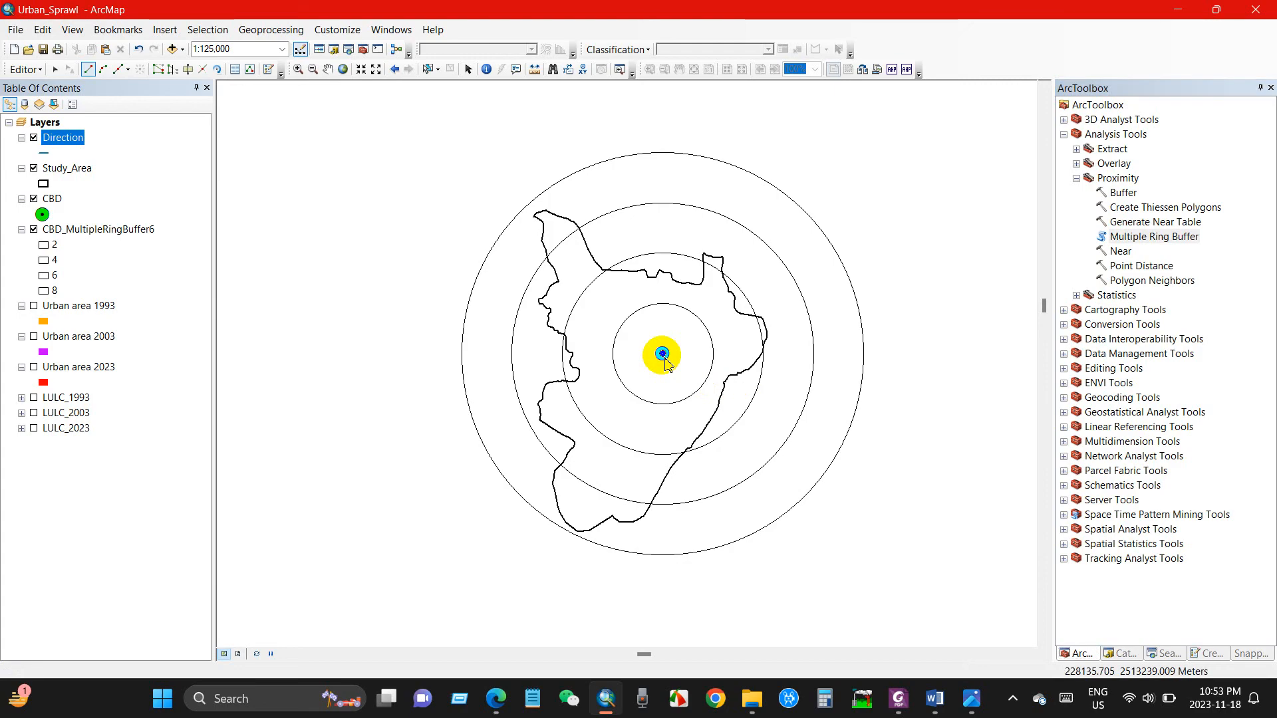
right_click(804, 158)
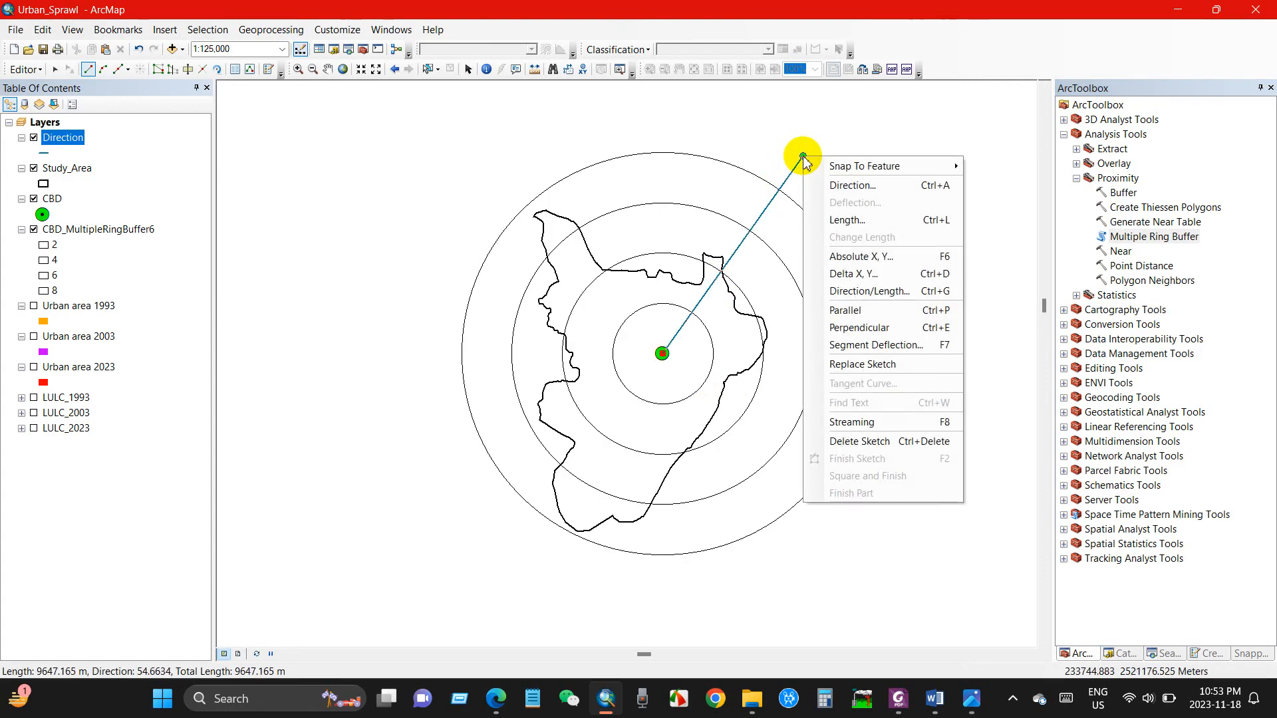
click(850, 292)
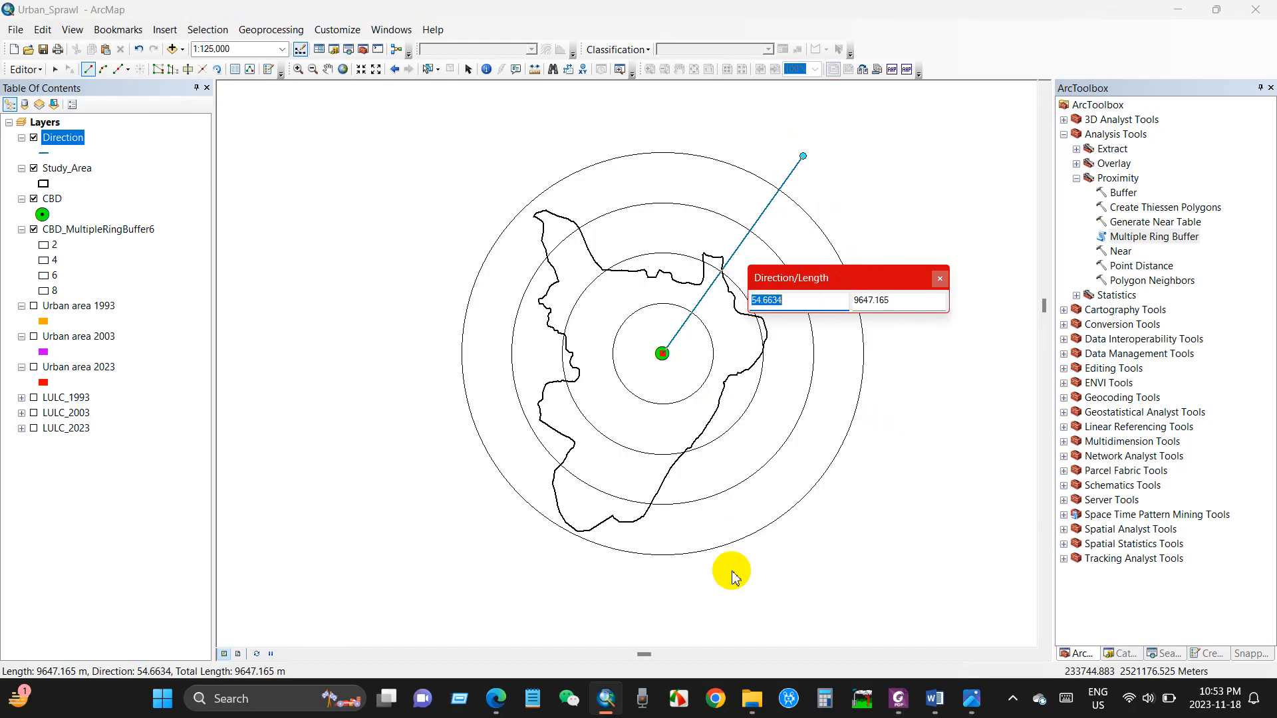
click(898, 700)
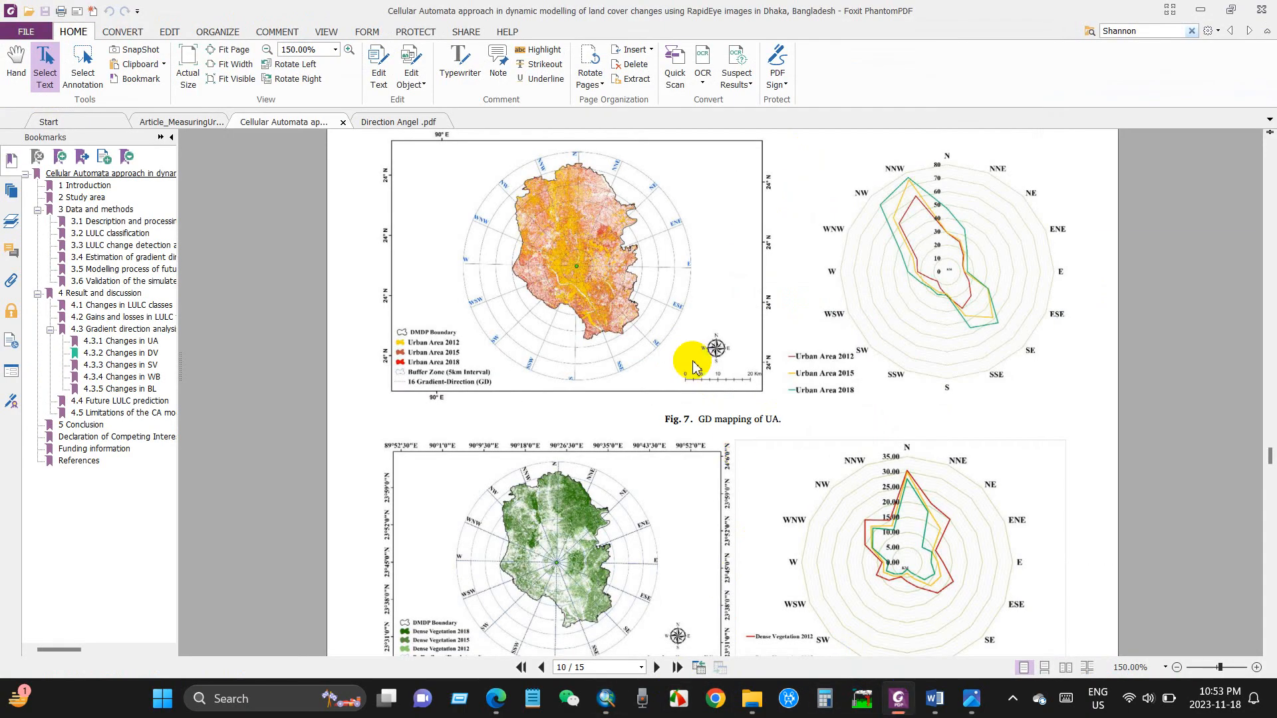
click(376, 124)
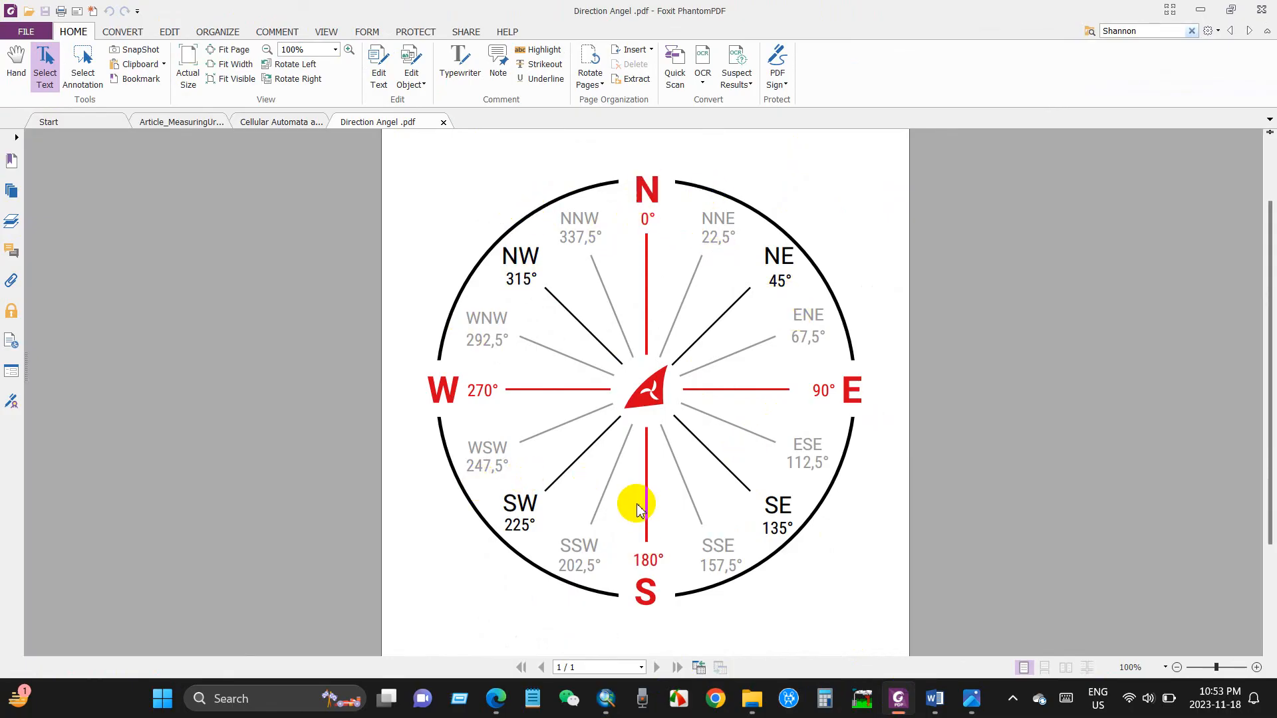
click(608, 700)
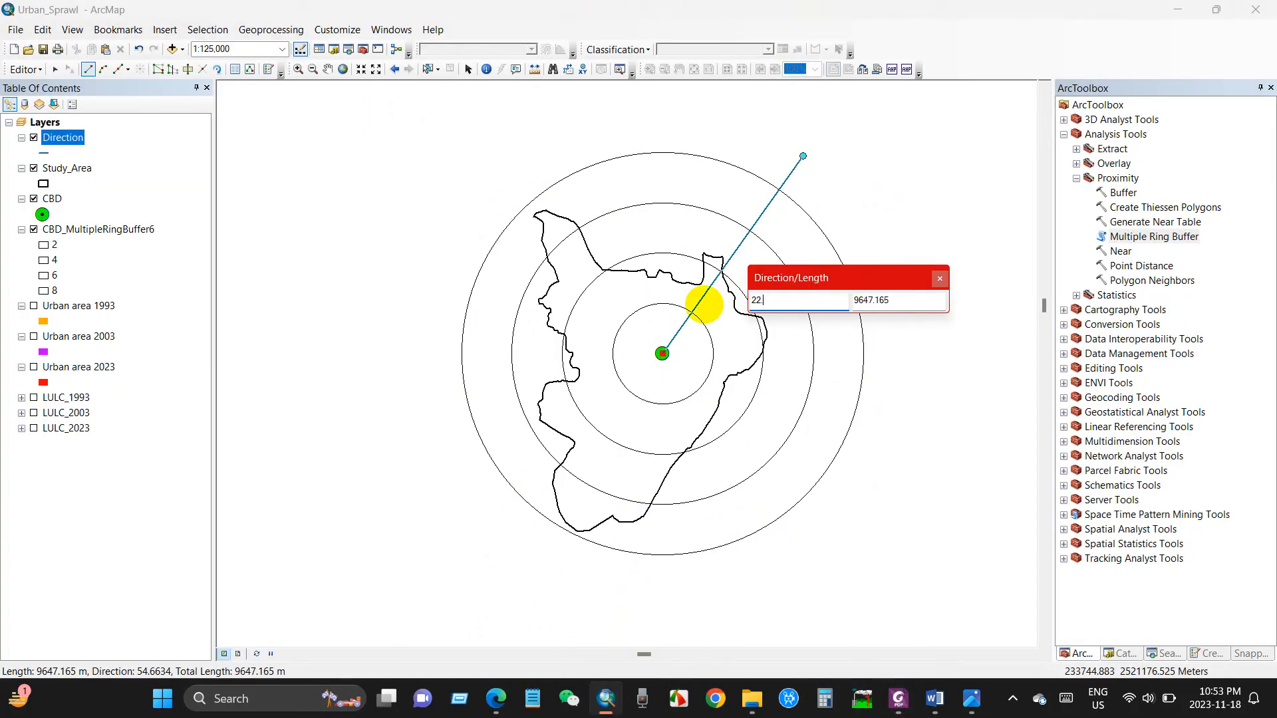
key(Return)
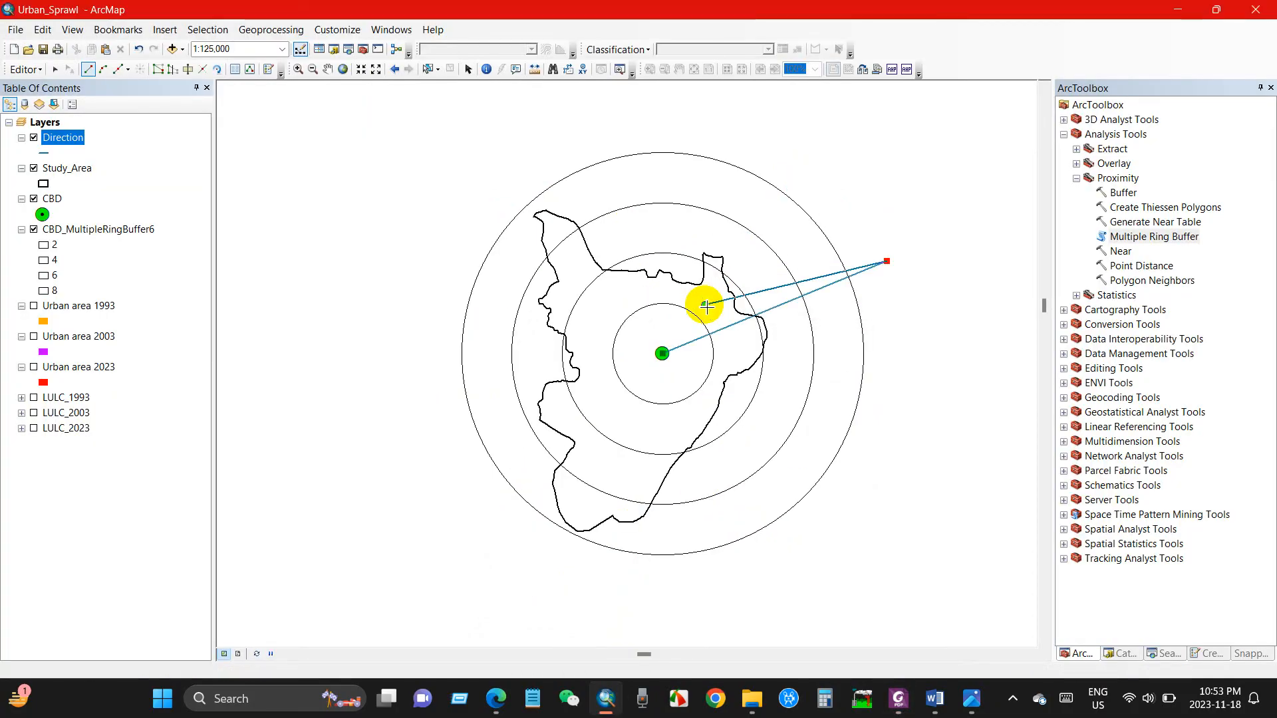
double_click(888, 262)
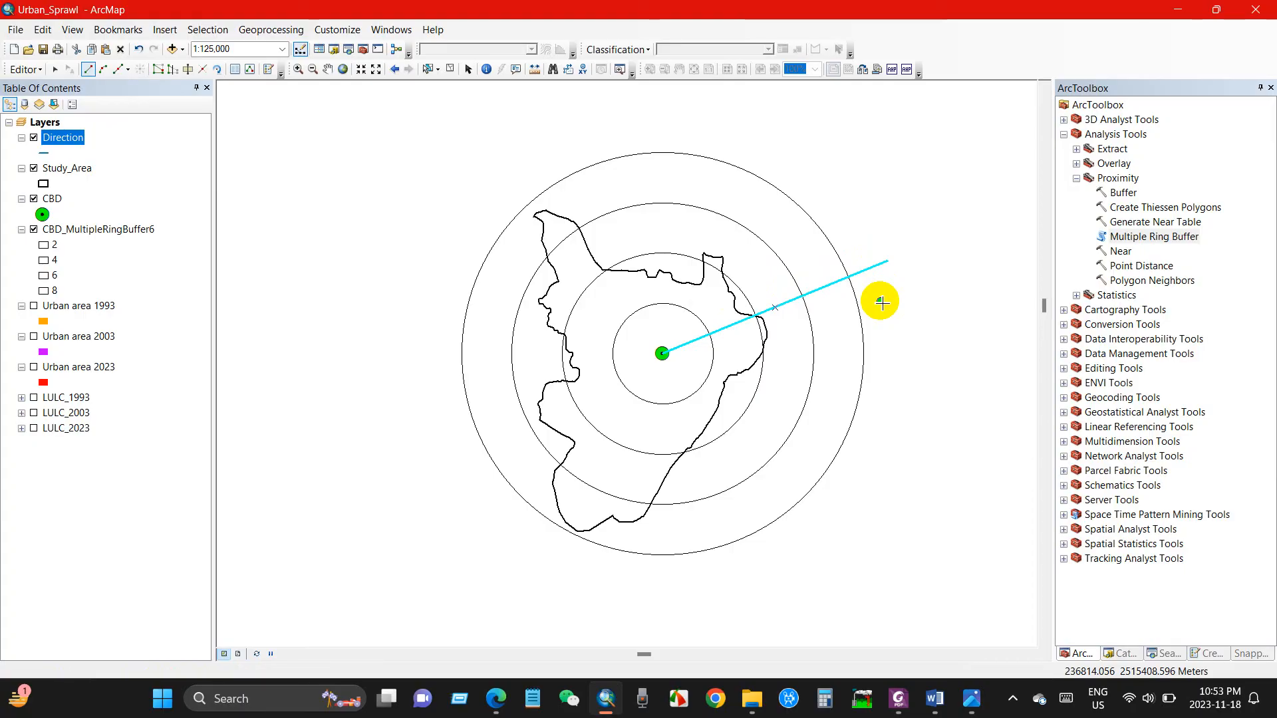
Consult the compass chart in Foxit PhantomPDF for the next angle, return to ArcMap and start a new line snapped to the CBD.
click(899, 699)
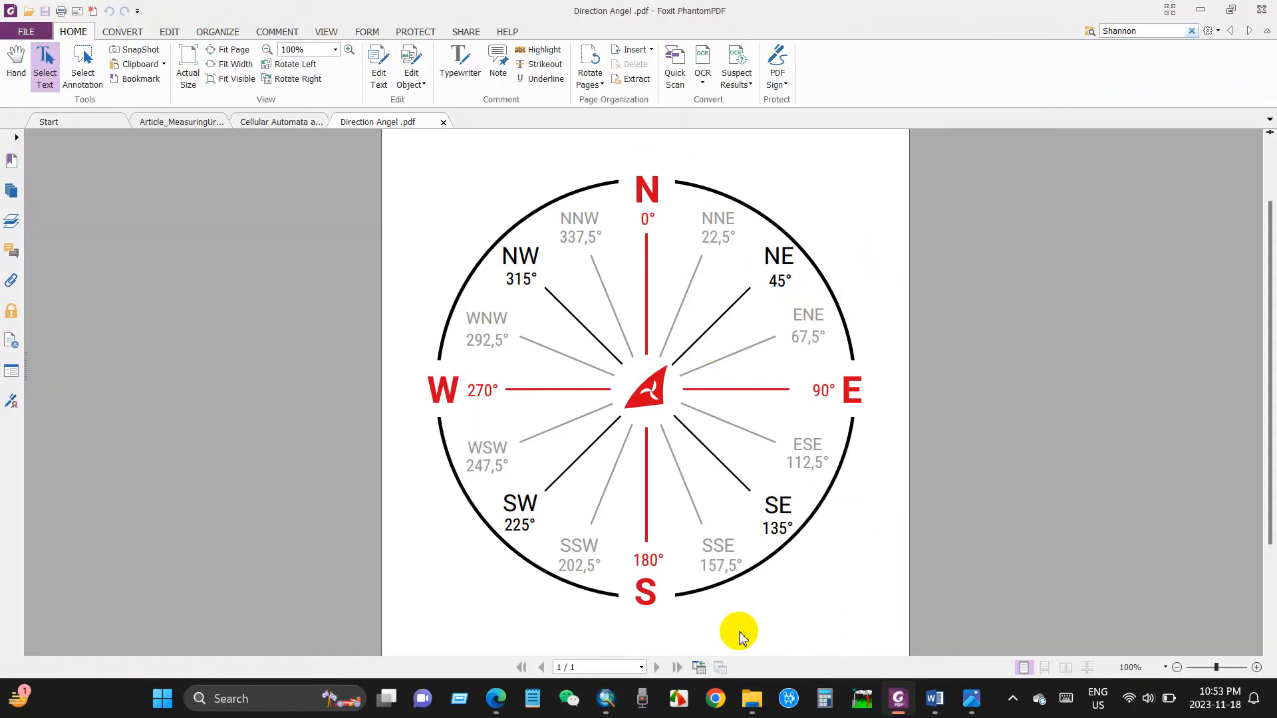
click(606, 698)
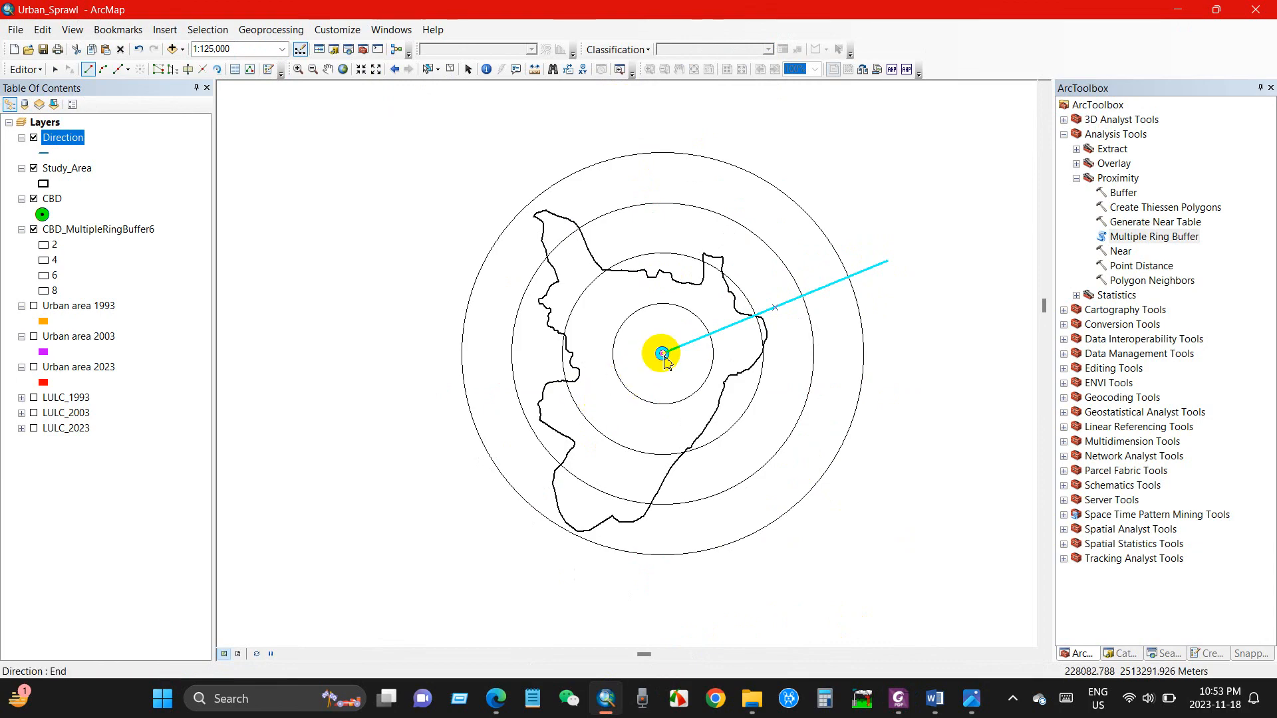
click(663, 355)
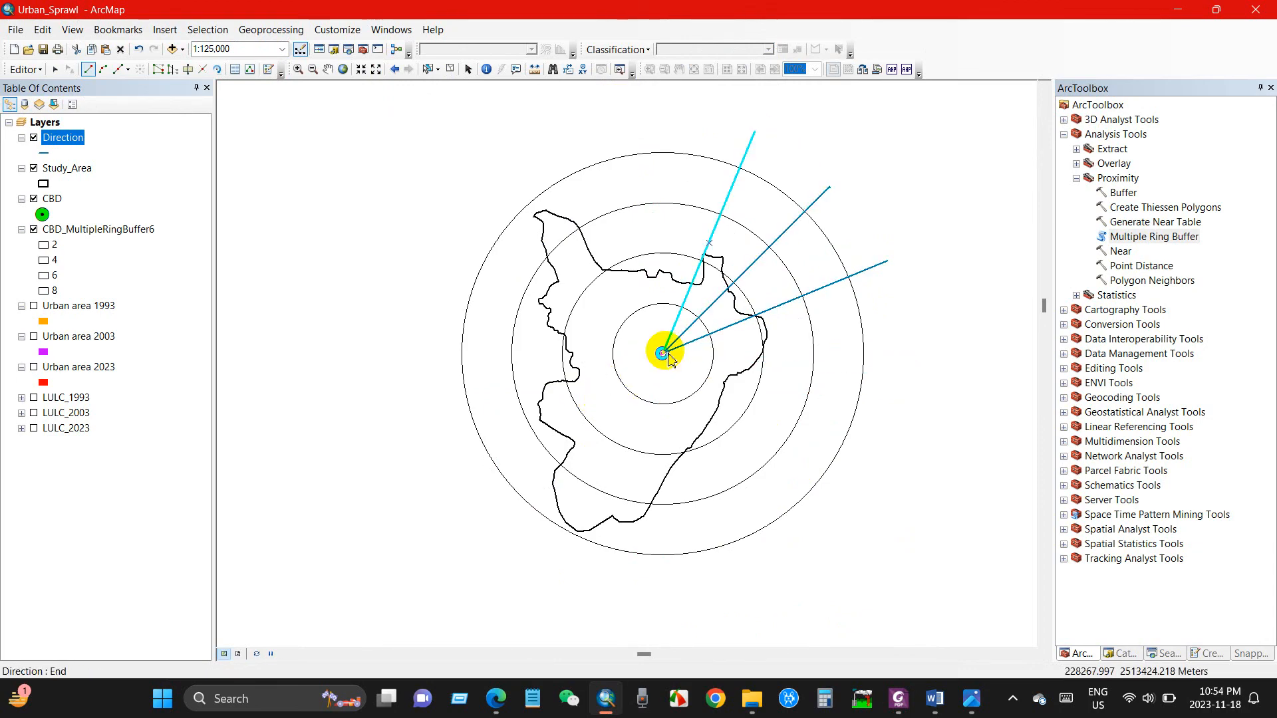
Draw a direction line from the CBD due north with its direction set to 90 degrees, and finish the sketch.
click(664, 354)
right_click(657, 115)
click(701, 250)
text(90)
key(Return)
double_click(663, 116)
Draw a direction line about 9866 m long from the CBD at 112.5 degrees, checking the compass chart in Foxit PhantomPDF for the angle.
click(664, 353)
right_click(911, 355)
click(955, 141)
click(899, 699)
click(606, 699)
text(112)
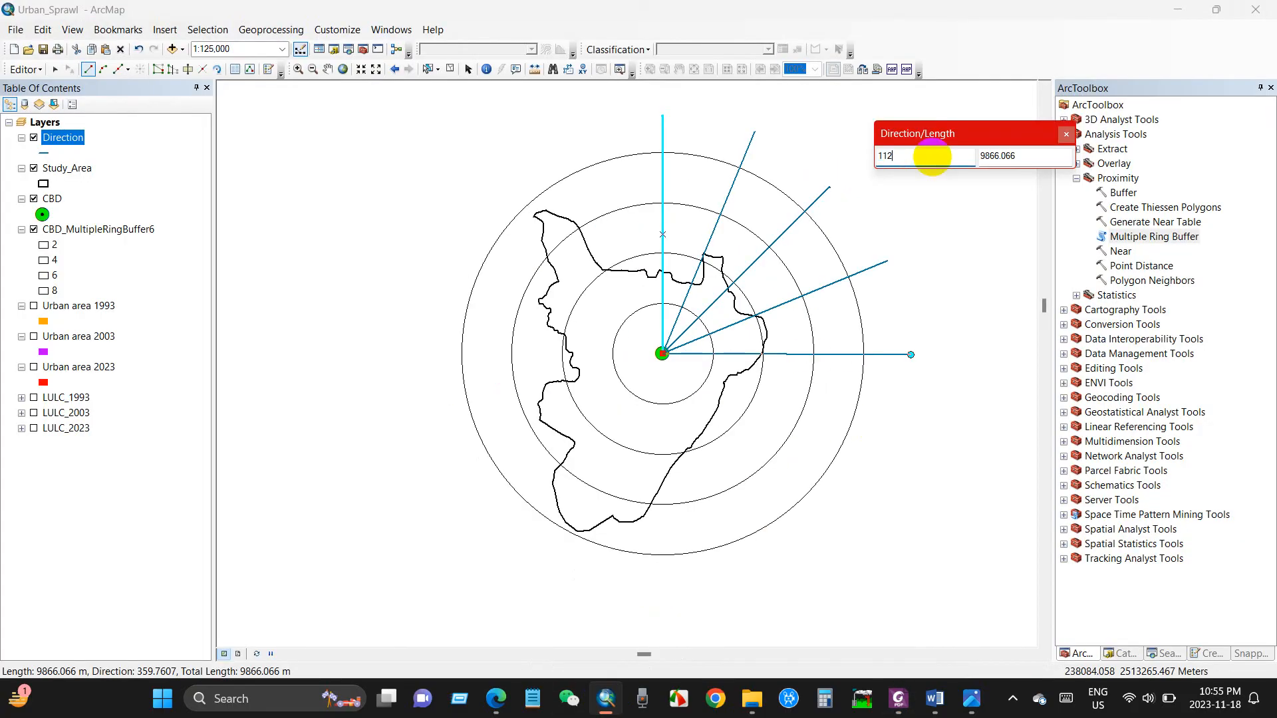
text(.5)
key(Return)
double_click(568, 125)
Draw a direction line from the CBD to the northwest with its direction set to 135 degrees, and finish the sketch.
click(663, 354)
right_click(913, 370)
click(966, 159)
text(135)
key(Return)
double_click(485, 177)
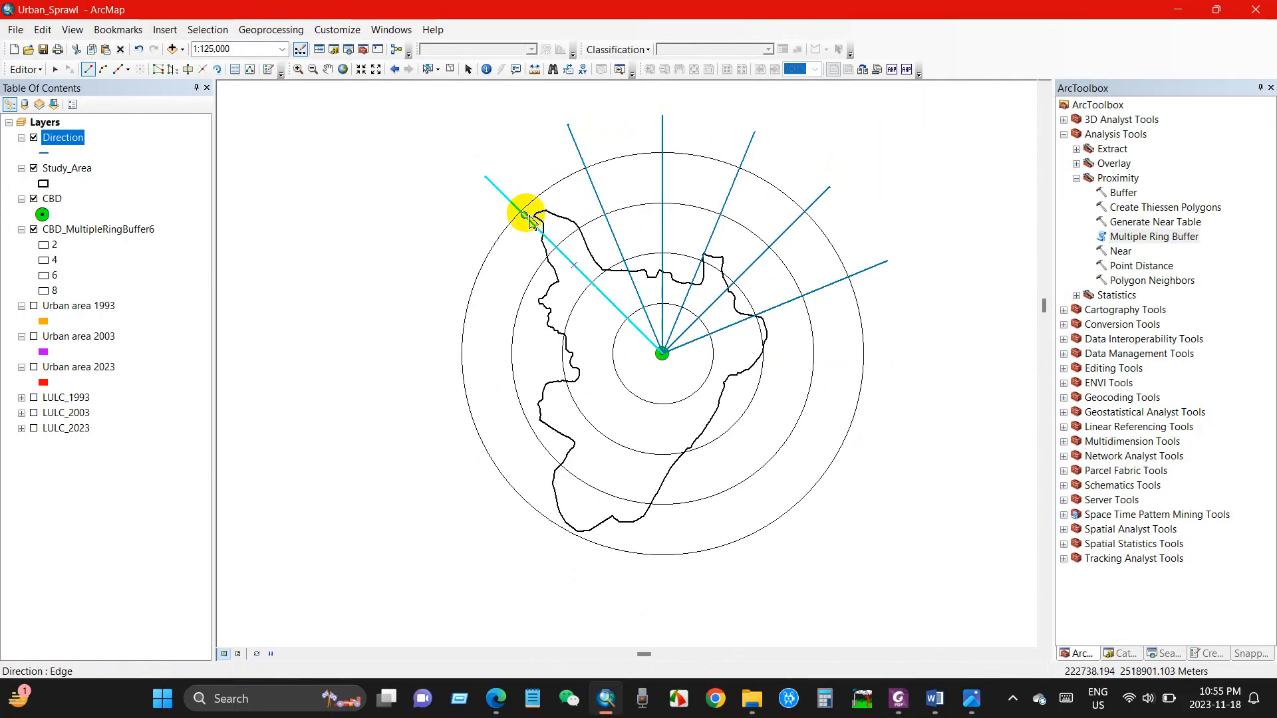
Draw a direction line from the CBD at 157.5 degrees and finish the sketch of the due-west line.
click(663, 353)
right_click(927, 384)
click(992, 171)
text(157.5)
key(Return)
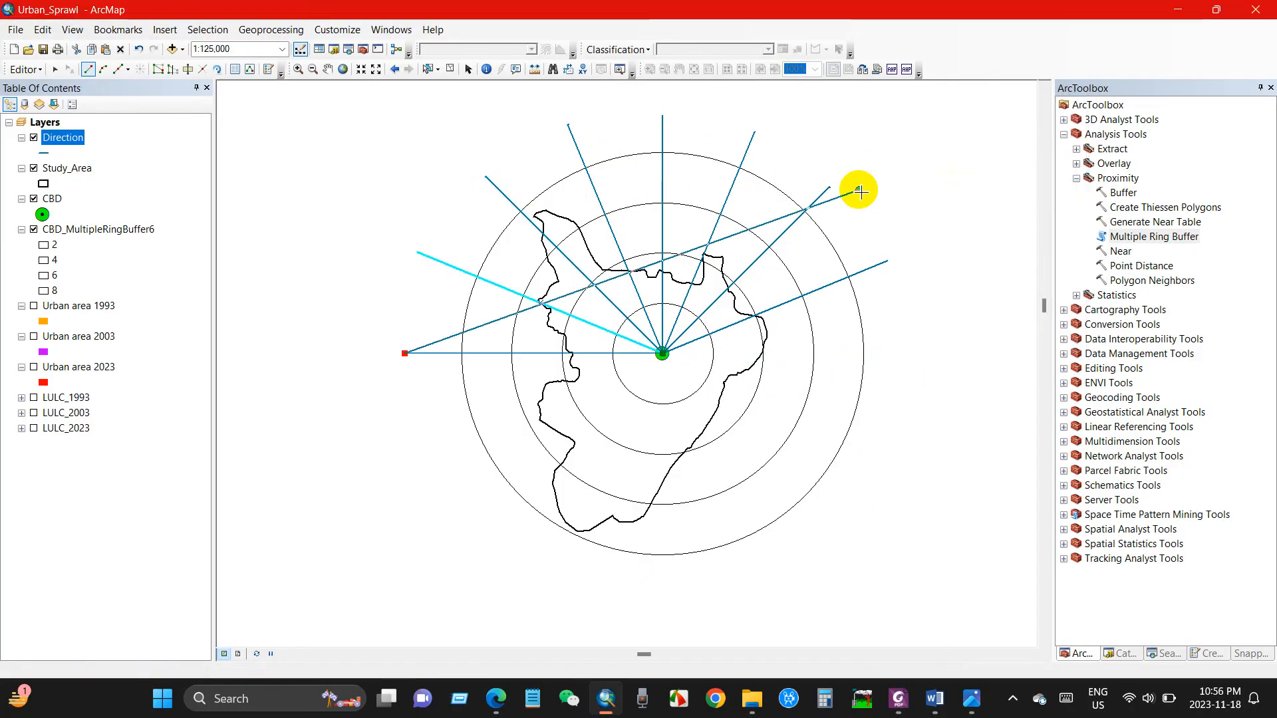
right_click(406, 354)
click(434, 543)
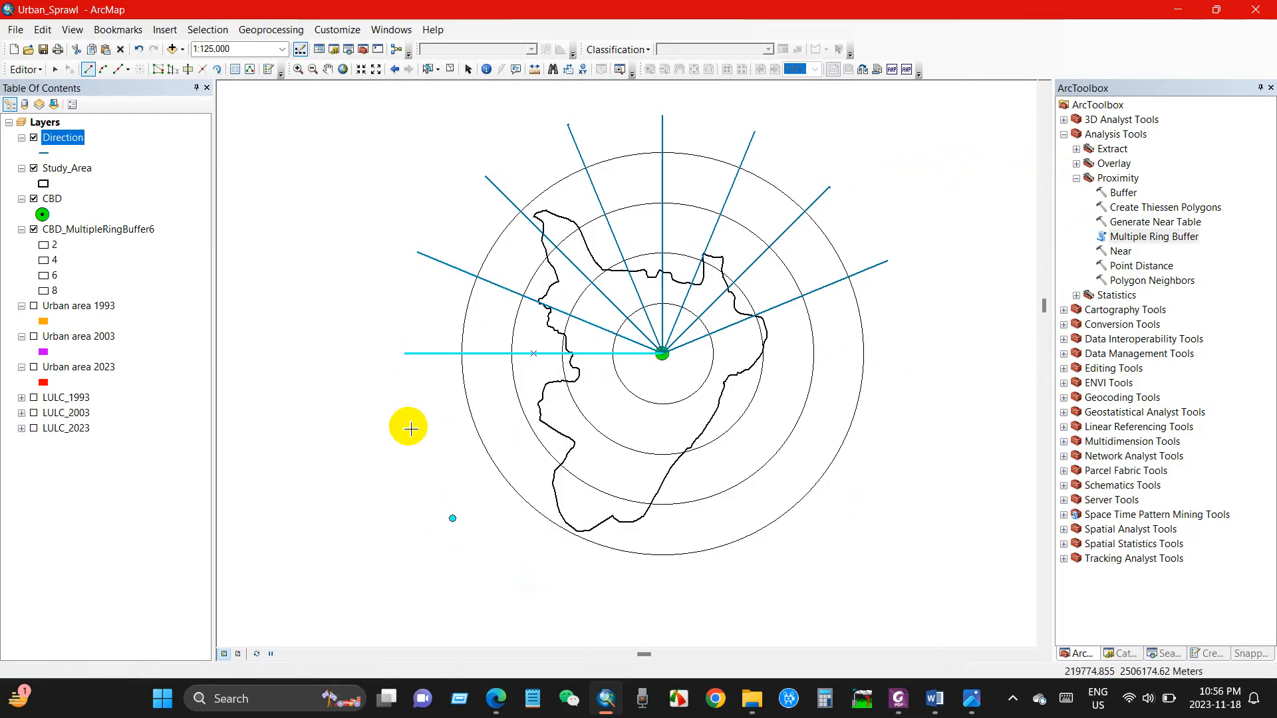
Draw a direction line about 9973 m long from the CBD at 202.5 degrees, consulting the compass chart in Foxit PhantomPDF, and finish the sketch.
click(668, 360)
right_click(445, 477)
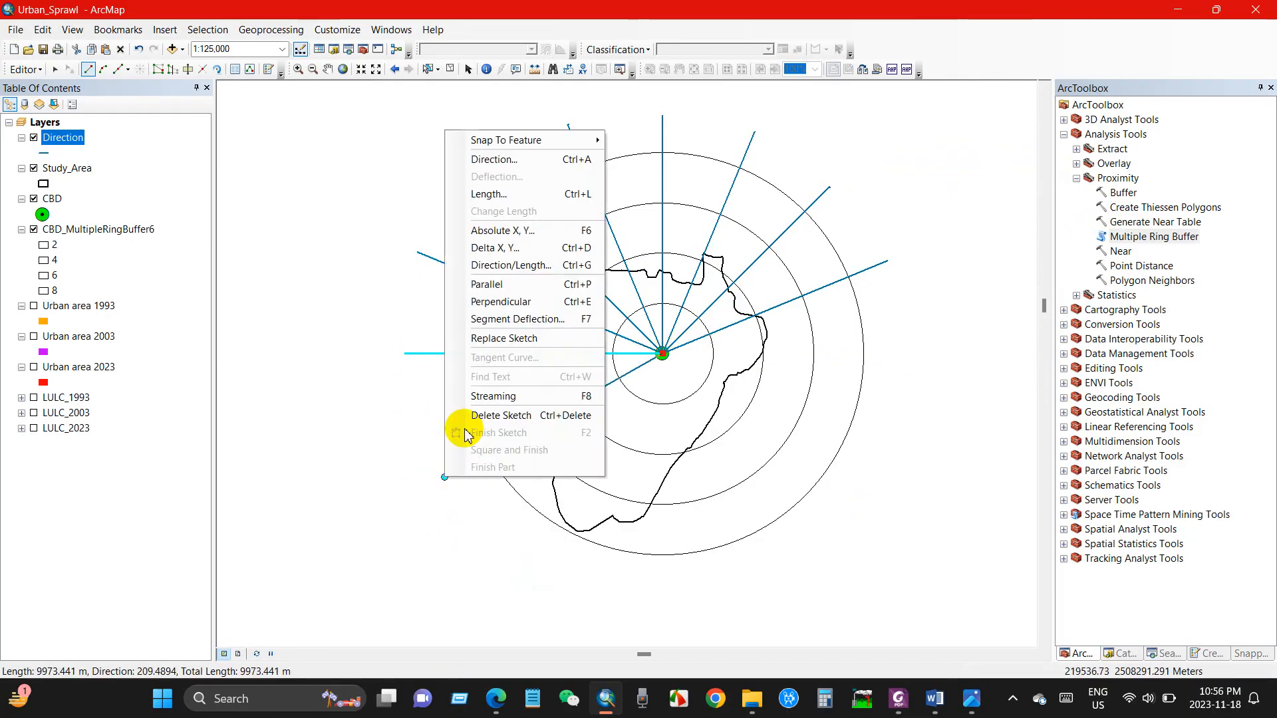
click(493, 266)
click(608, 690)
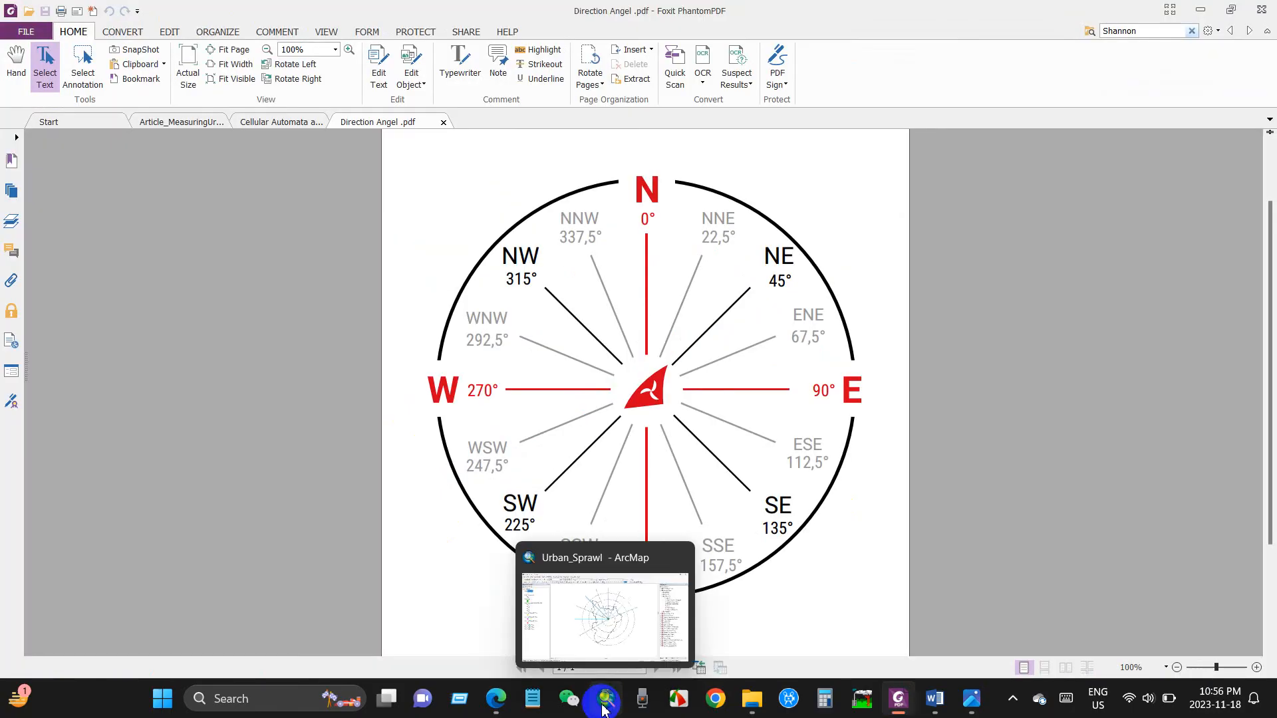
click(604, 706)
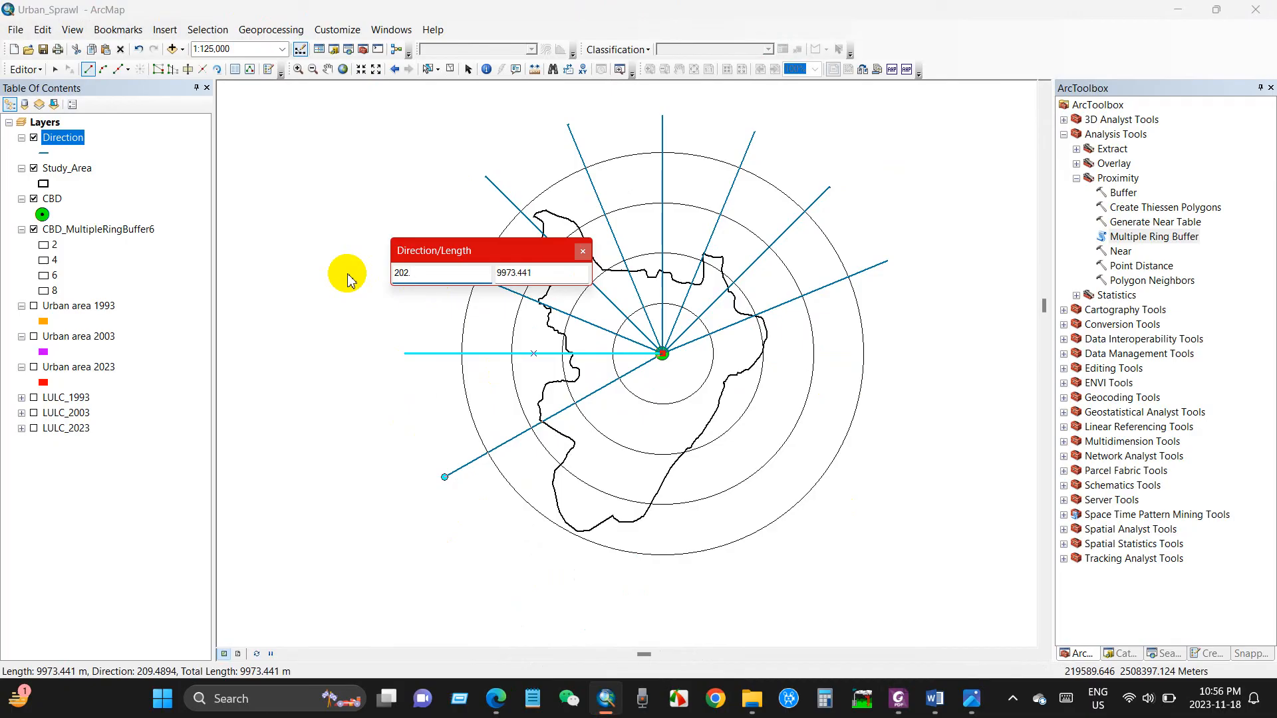
key(Return)
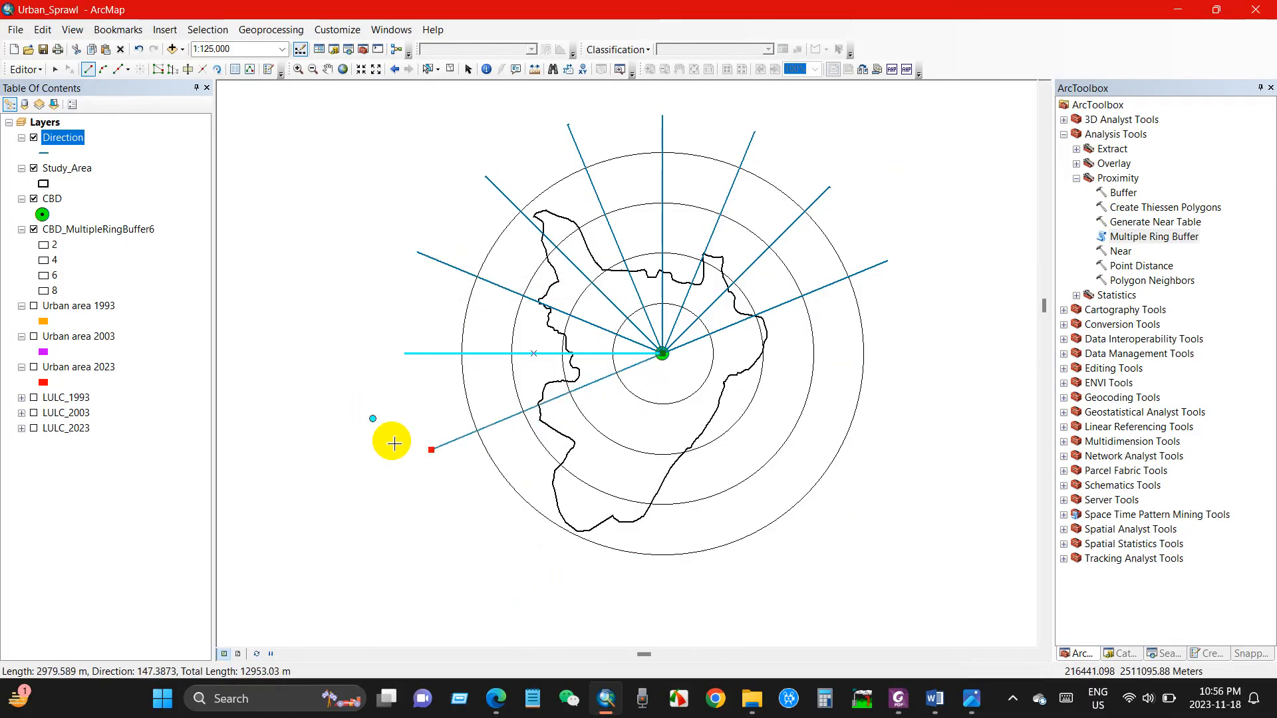
right_click(434, 450)
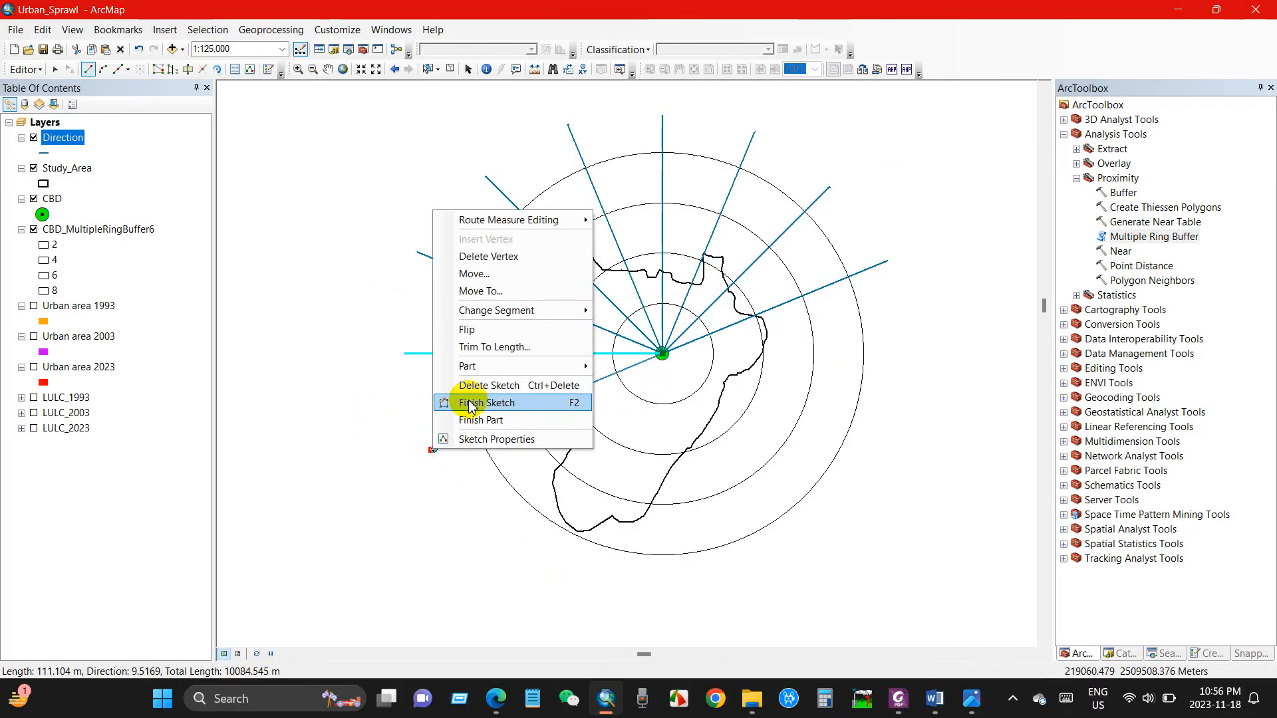
click(460, 481)
Draw a direction line about 10052 m long from the CBD at 225 degrees, checking the compass chart in Foxit PhantomPDF, and finish the sketch.
click(667, 356)
right_click(474, 523)
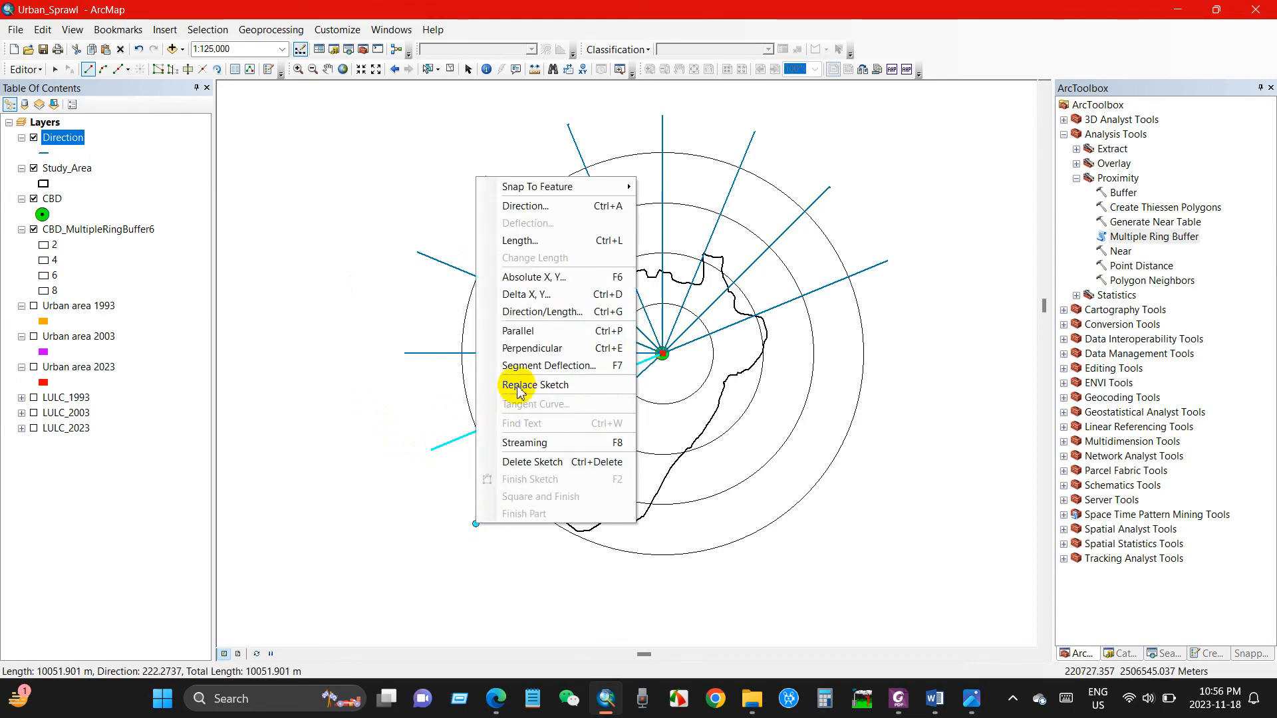
click(509, 312)
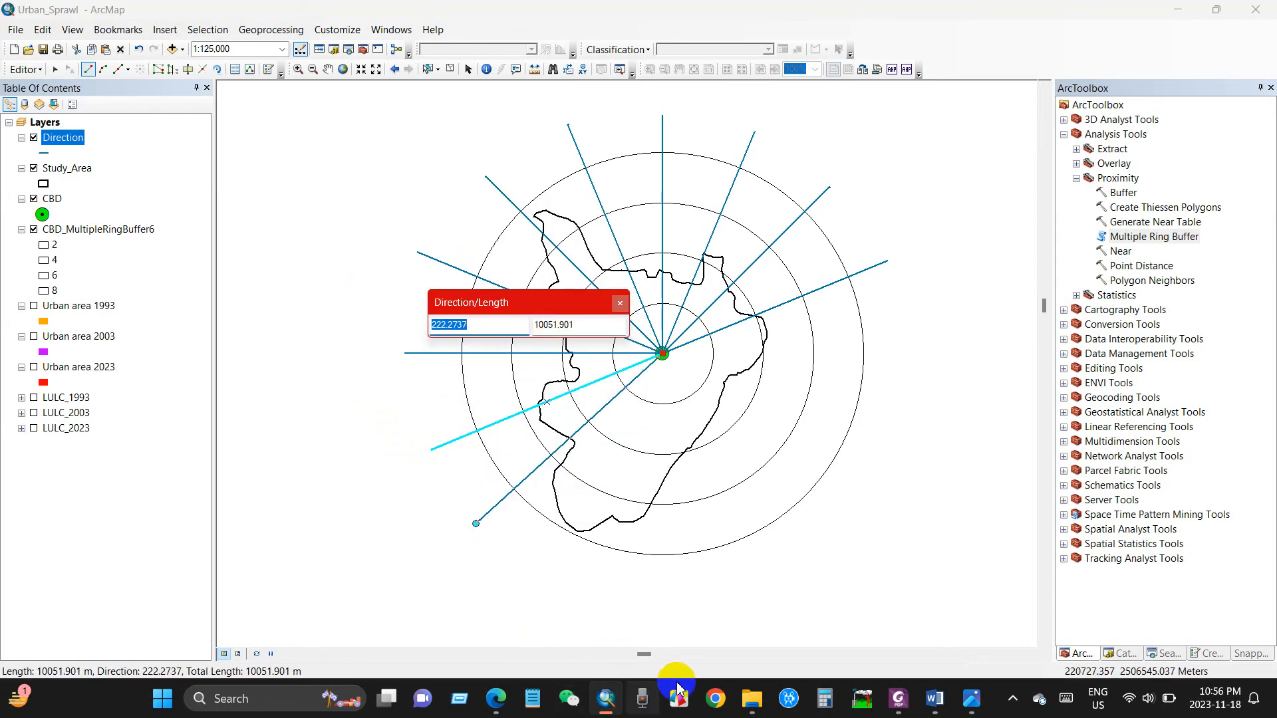
click(899, 700)
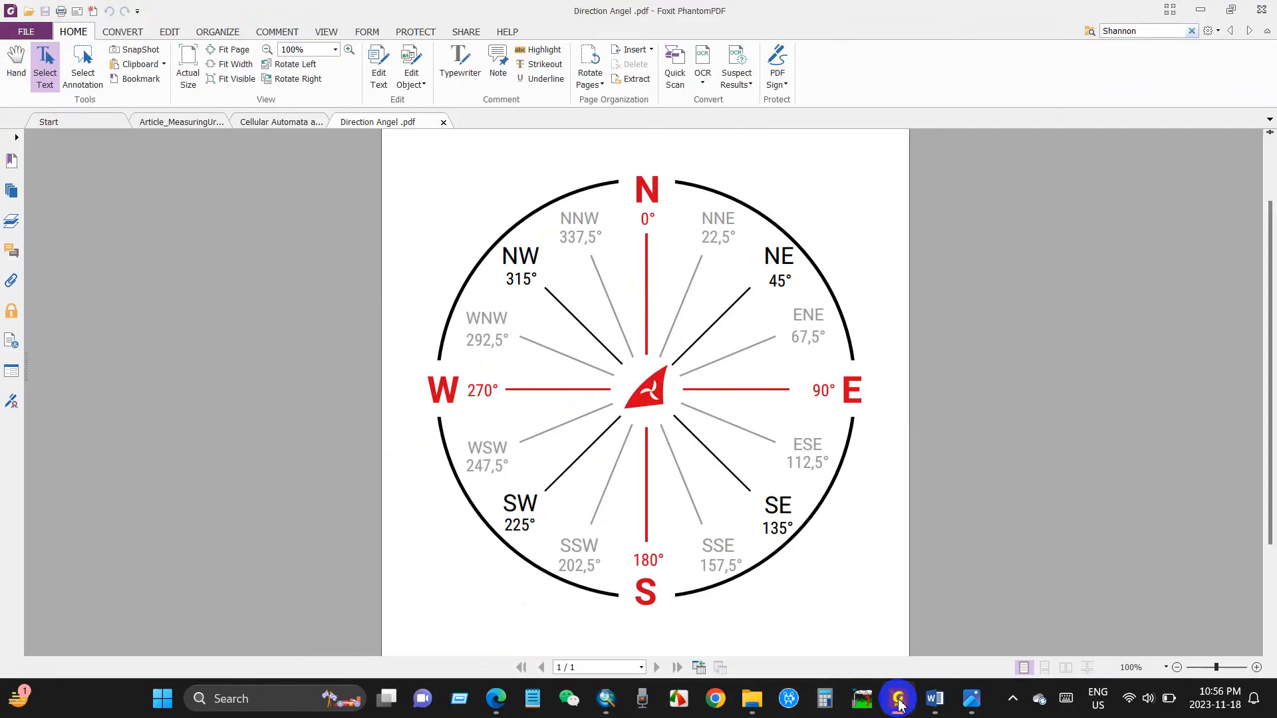
click(898, 701)
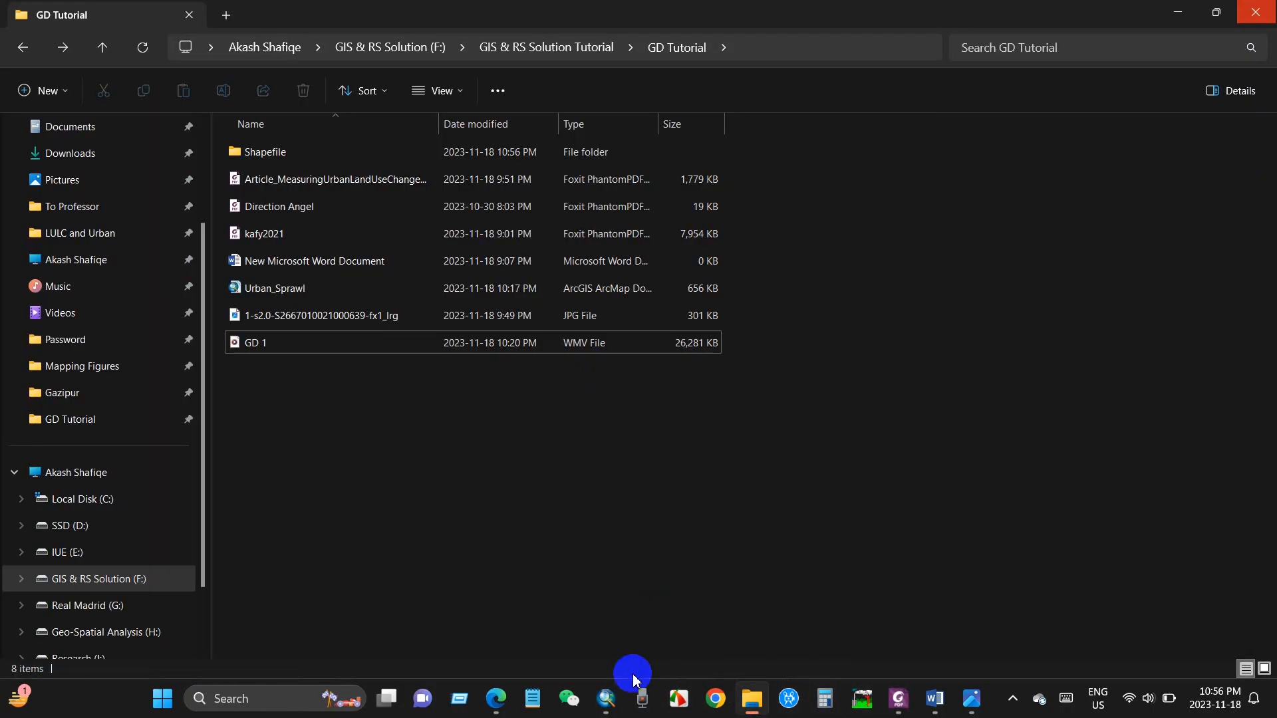
click(607, 700)
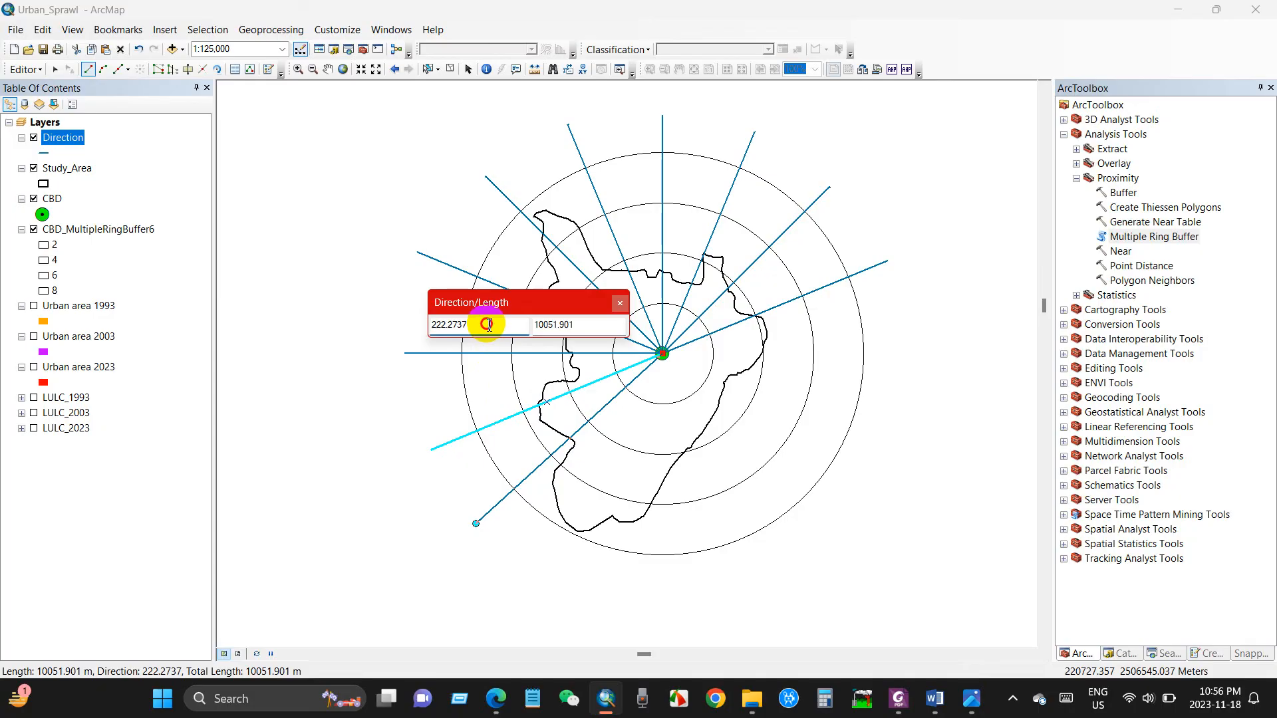
drag(487, 324, 384, 331)
key(Return)
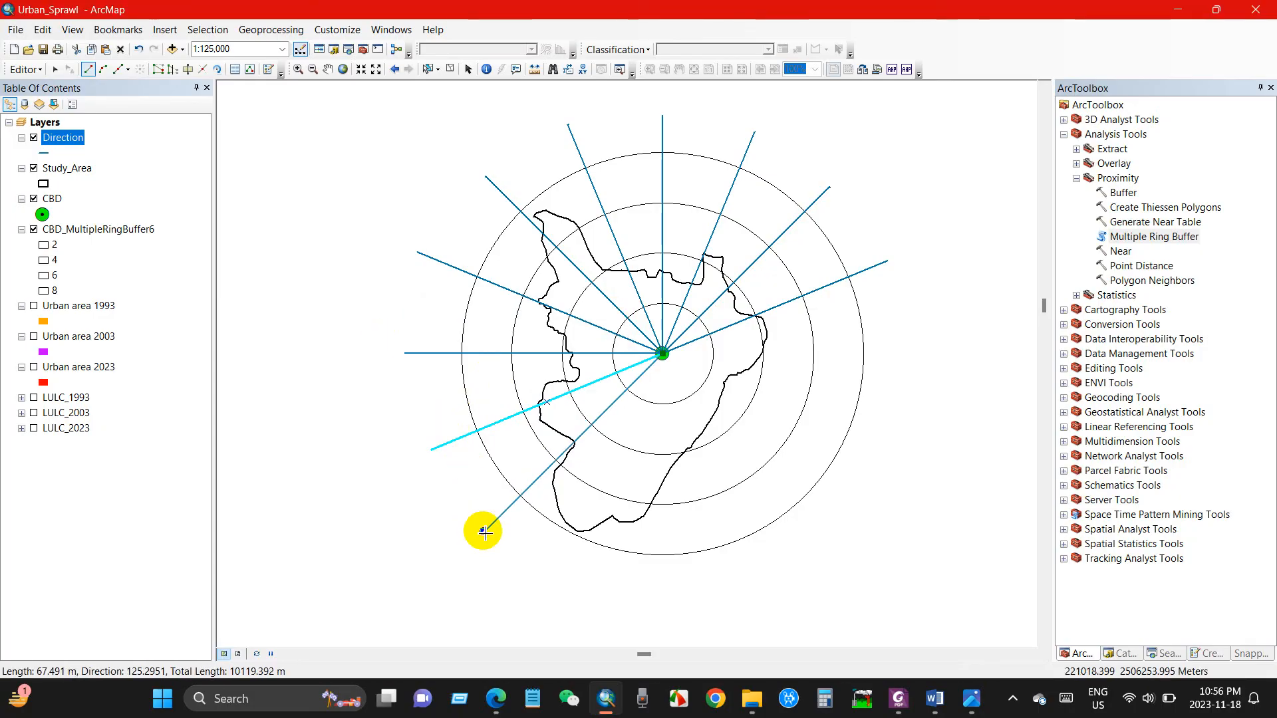
right_click(484, 532)
click(498, 486)
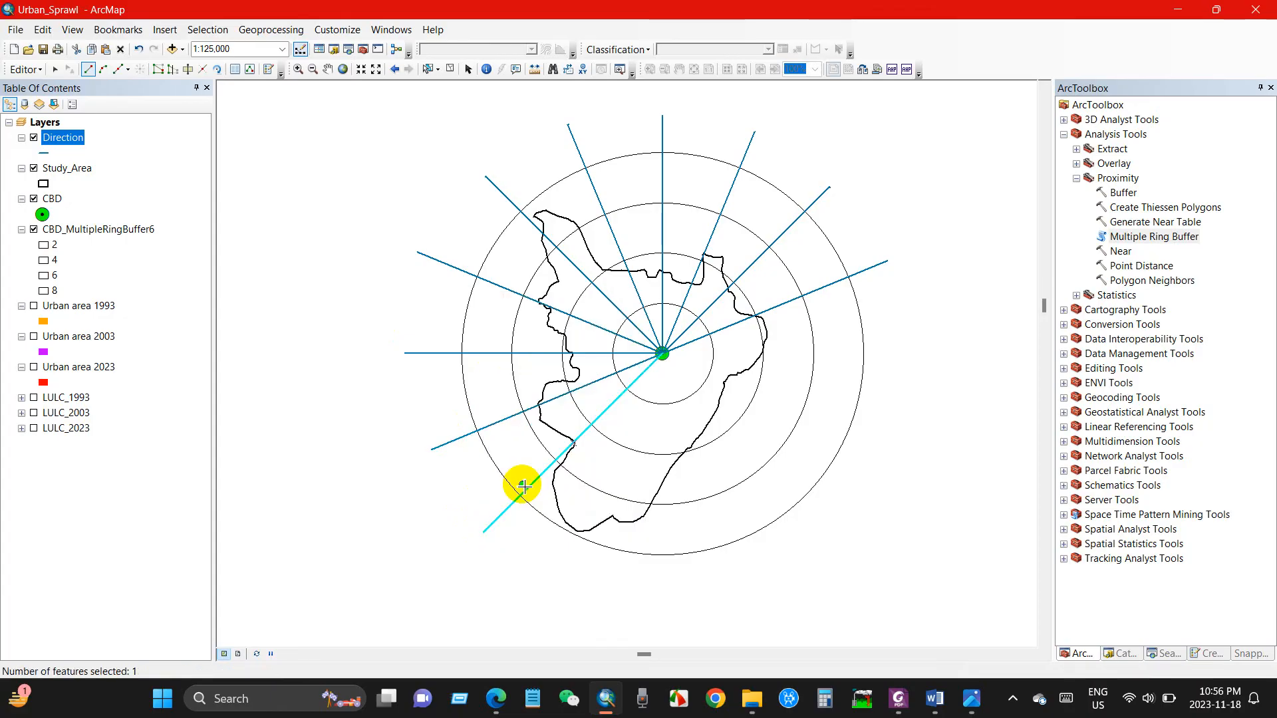
Draw a direction line about 9936 m long from the CBD at 247.5 degrees, checking the compass chart in Foxit PhantomPDF, and finish the sketch.
click(668, 357)
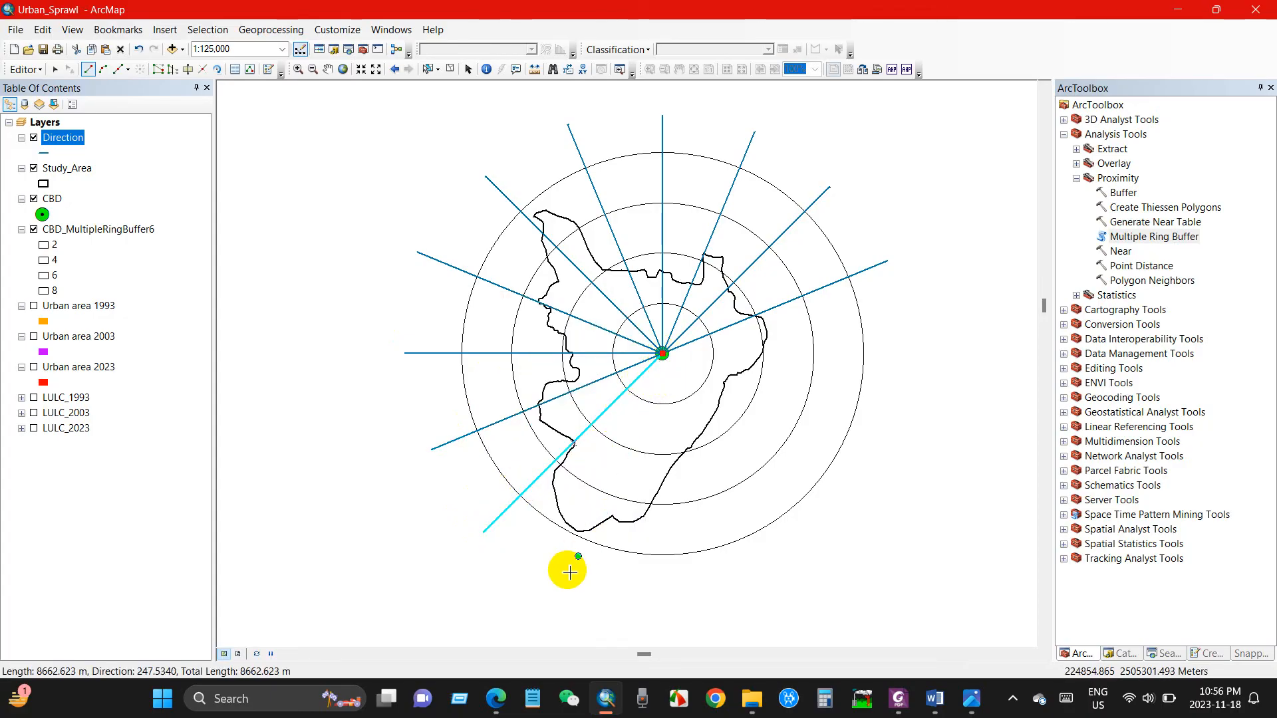
right_click(559, 581)
click(626, 368)
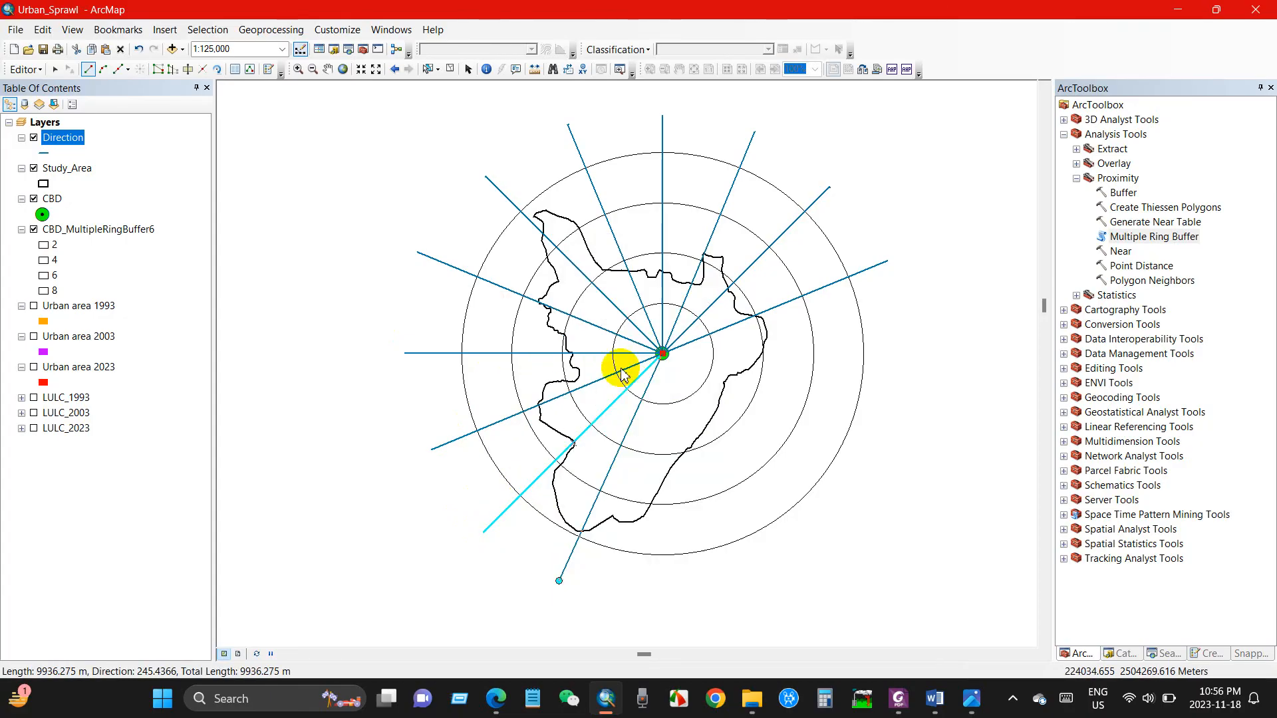
click(899, 702)
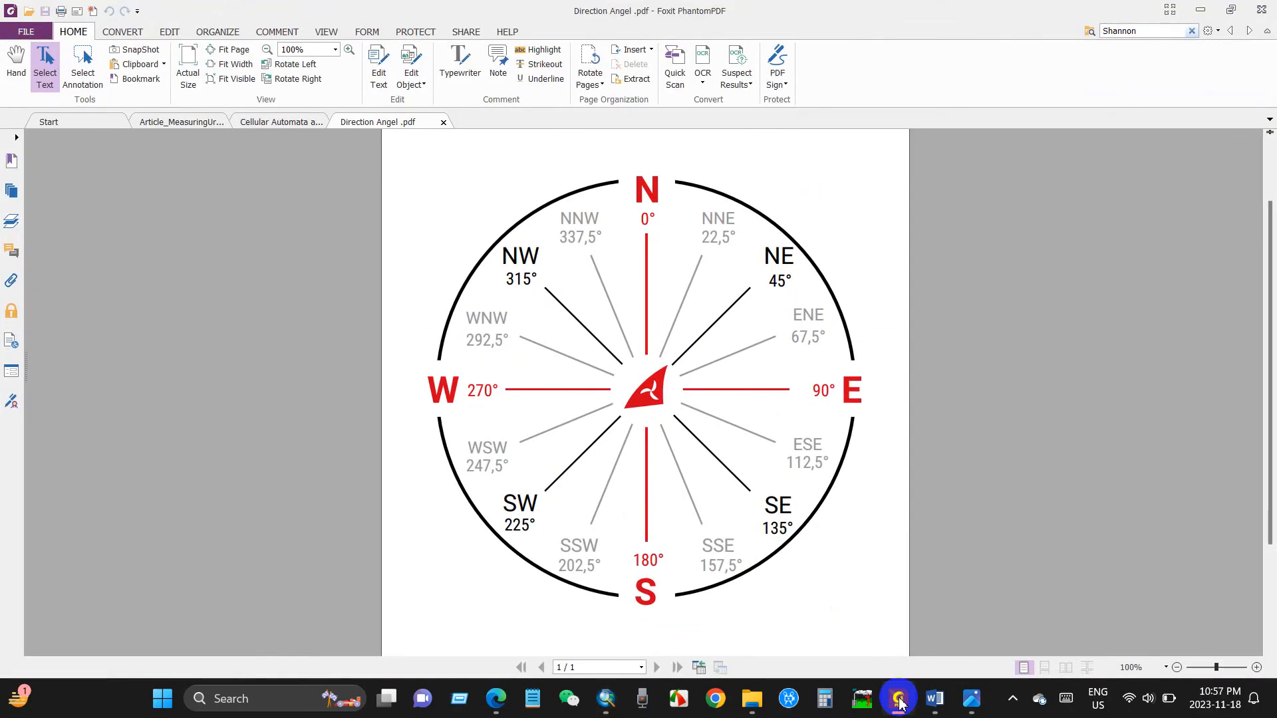
click(899, 702)
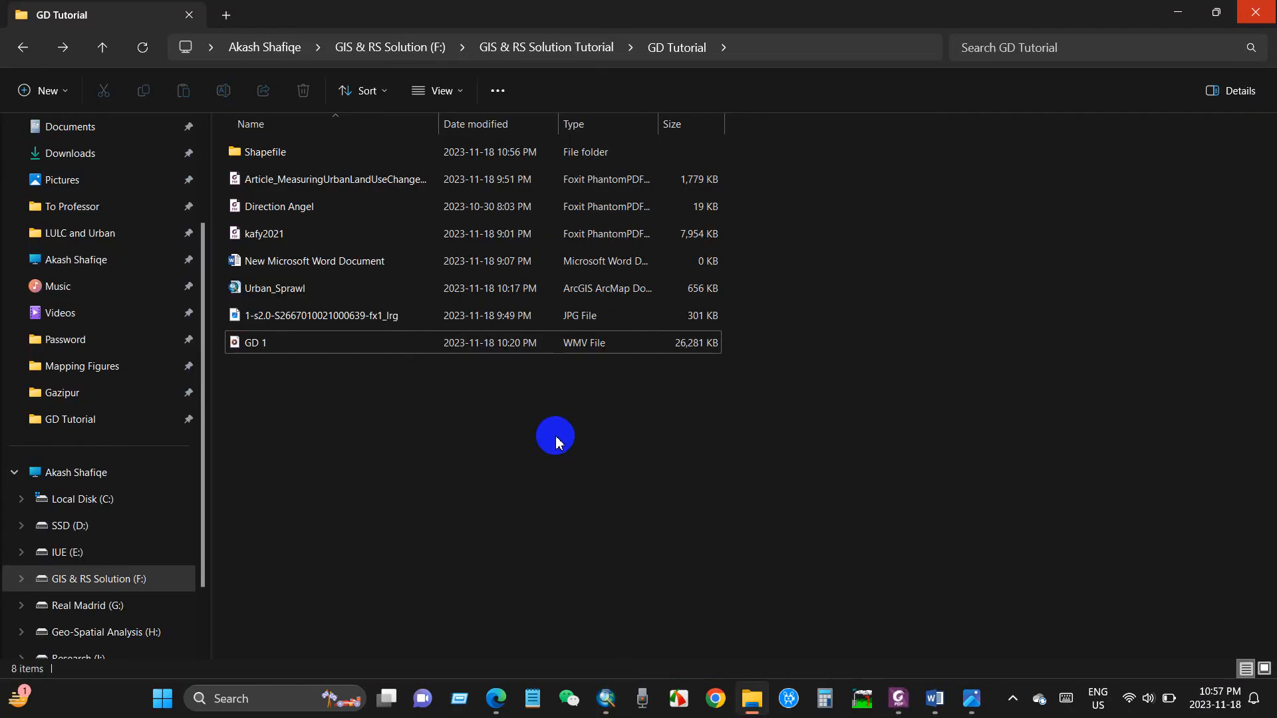
click(605, 697)
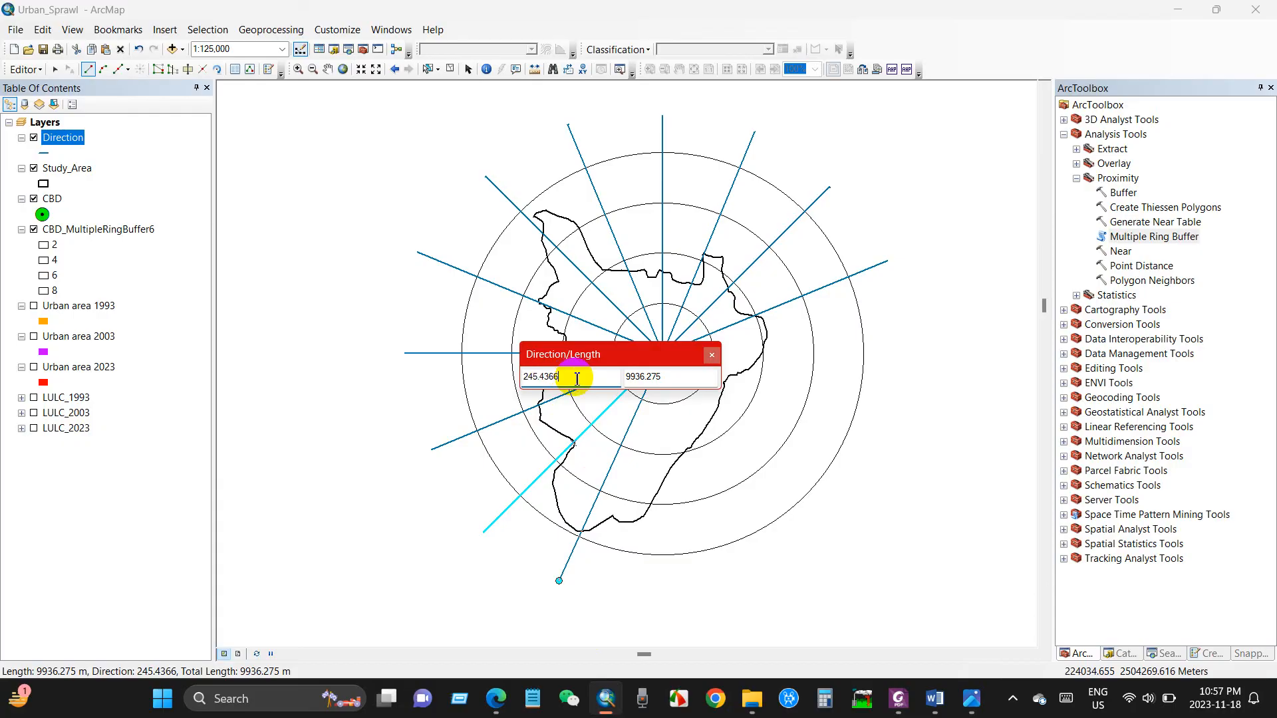
drag(571, 378, 479, 380)
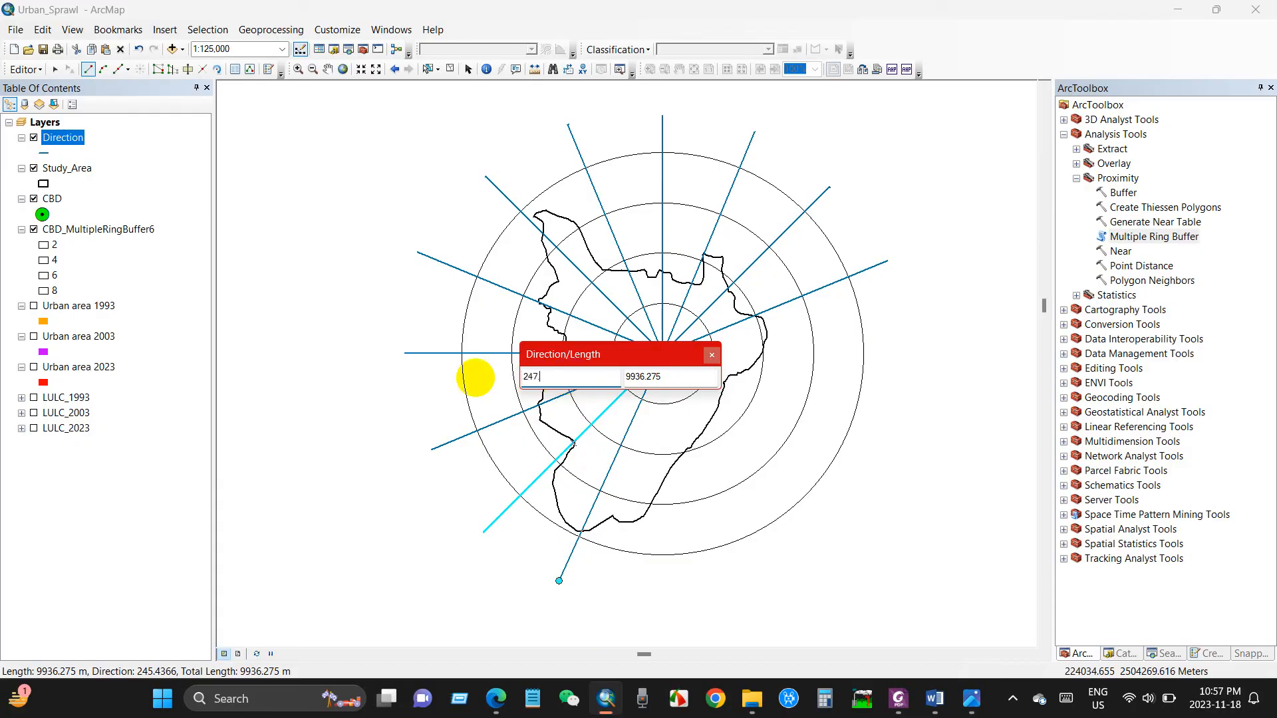
key(Return)
right_click(565, 586)
click(616, 540)
Draw a direction line from the CBD due south with its direction set to 270 degrees, consulting the PDF compass chart, and finish the sketch.
click(663, 354)
right_click(645, 602)
click(706, 388)
click(892, 695)
click(892, 696)
click(606, 699)
drag(656, 393, 585, 395)
text(270)
key(Return)
right_click(663, 604)
click(707, 559)
Draw a direction line from the CBD to the south-southeast, enter its direction for the next 22.5-degree interval, and finish the sketch.
click(662, 353)
right_click(747, 586)
click(796, 375)
key(Return)
right_click(757, 582)
click(801, 536)
Draw a direction line from the CBD to the southeast with an exact direction value and finish the sketch.
click(662, 353)
right_click(848, 535)
click(891, 322)
right_click(848, 536)
click(893, 489)
Draw the east-southeast direction line from the CBD with its direction set to 337.5 degrees, and finish the sketch.
click(663, 353)
right_click(898, 445)
click(948, 235)
text(337.5)
key(Return)
right_click(896, 450)
click(945, 420)
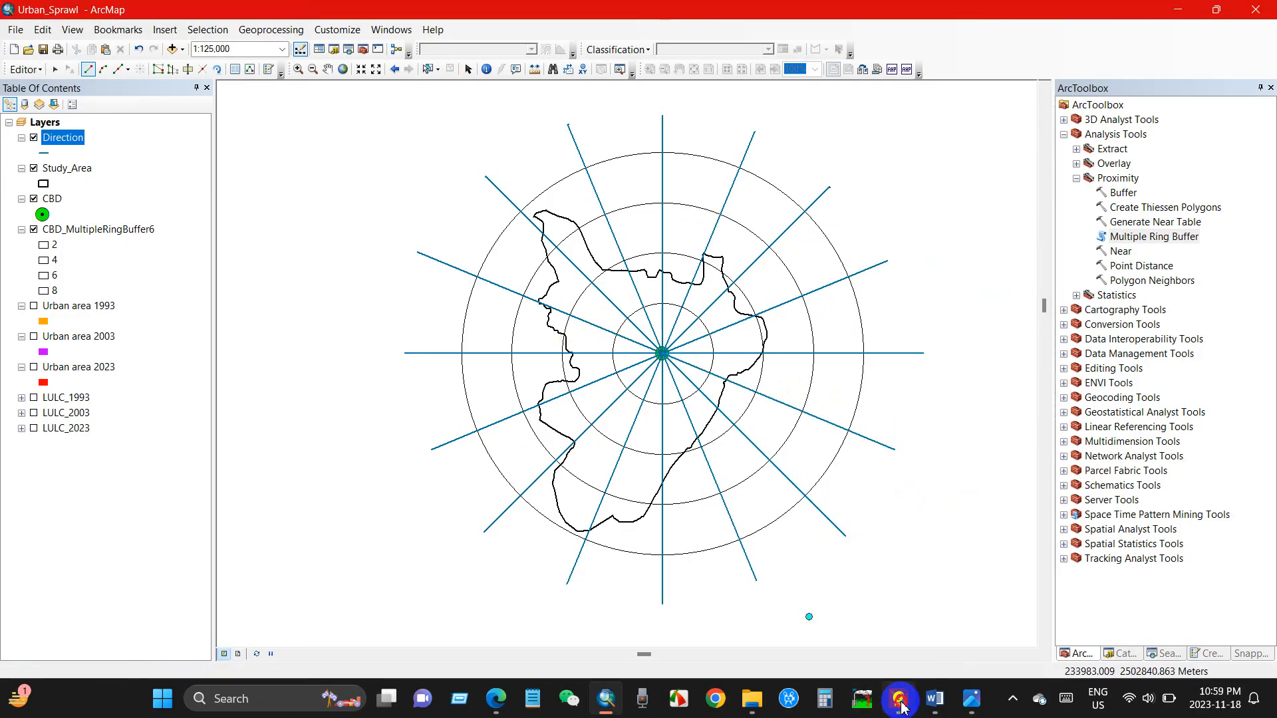
Examine the compass chart and the directional urban maps in the two articles in Foxit PhantomPDF, and return to ArcMap.
click(902, 705)
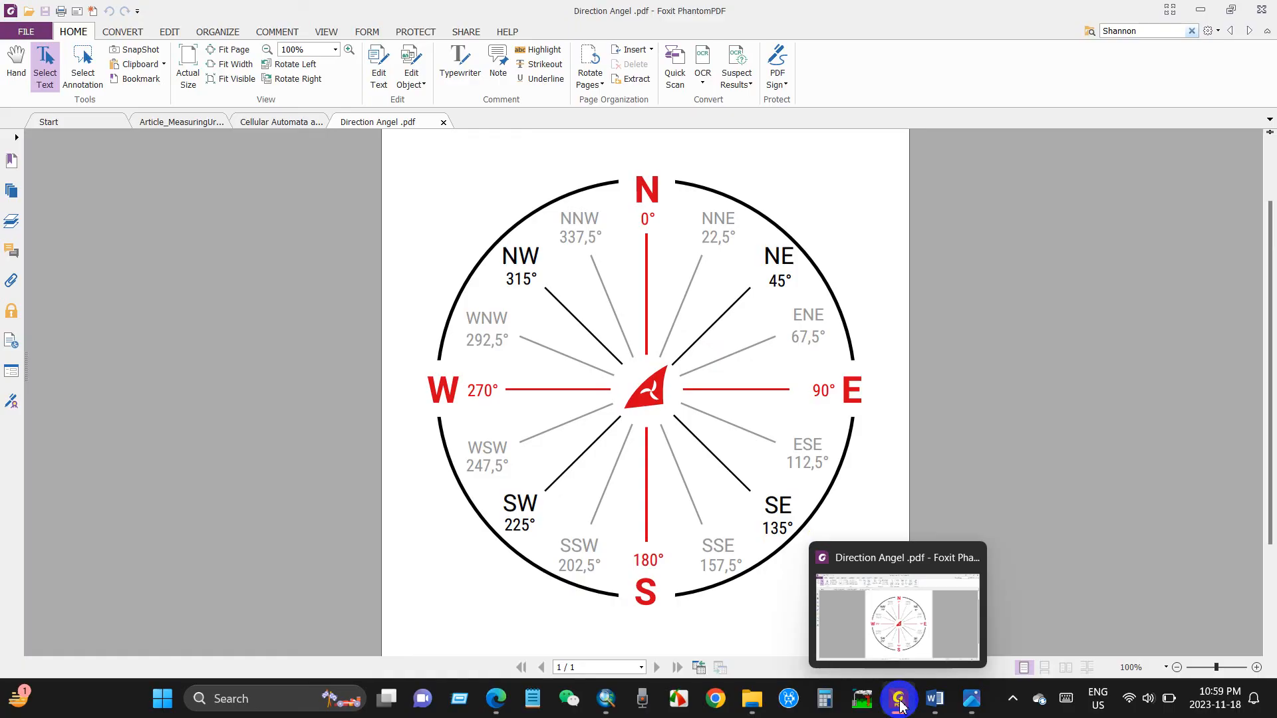
click(280, 124)
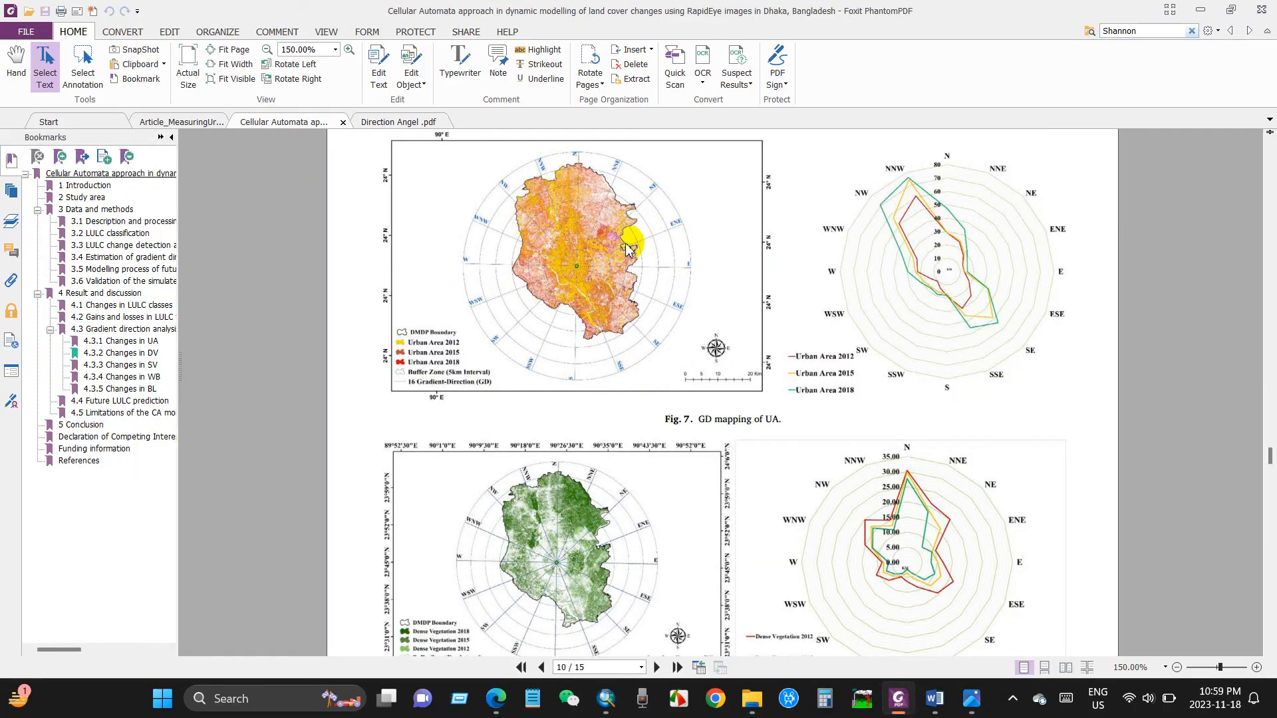
key(ctrl+shift+Tab)
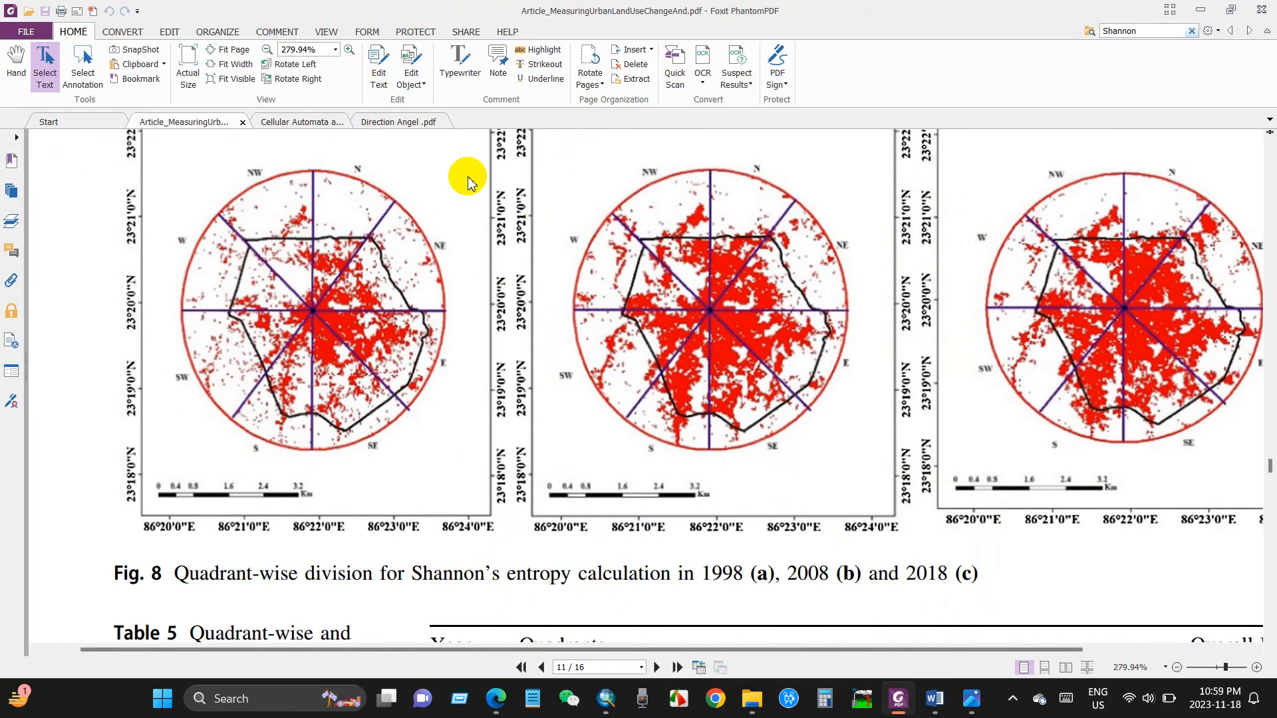
click(606, 700)
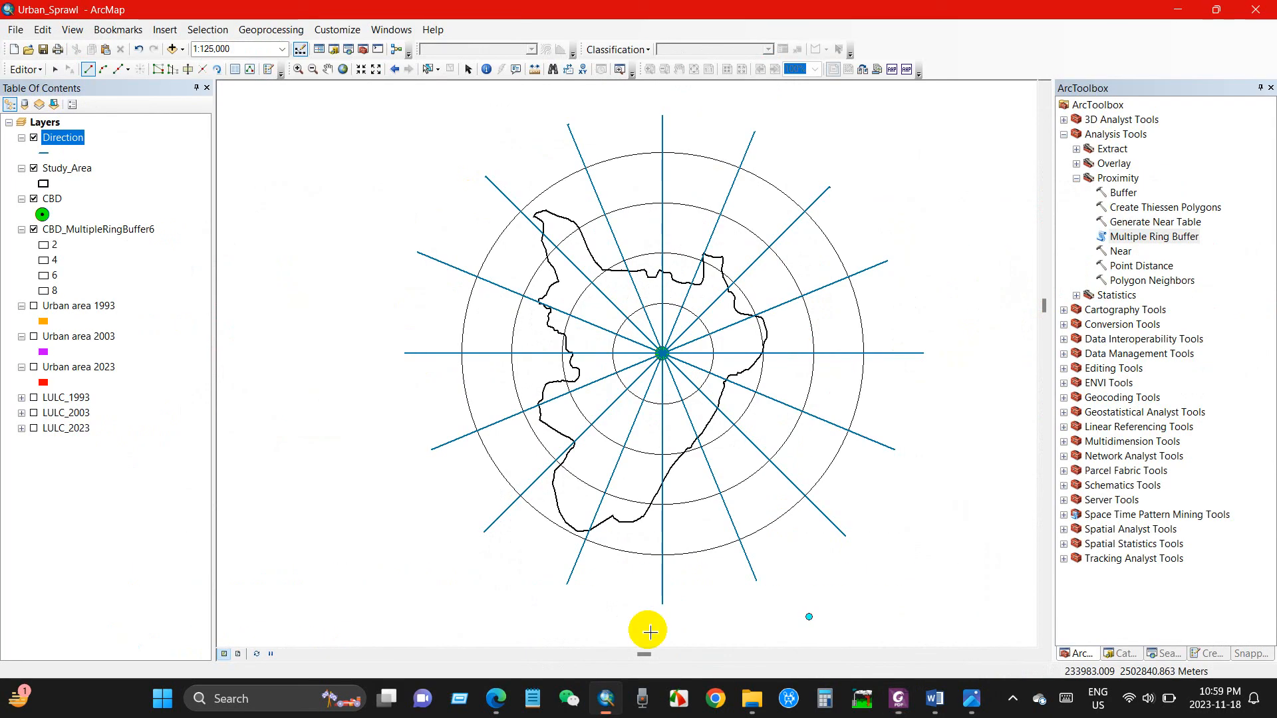
Draw a closed boundary line in the Direction layer, snapping to the outer end of every direction line around the CBD, and finish the sketch.
click(1195, 654)
click(1071, 188)
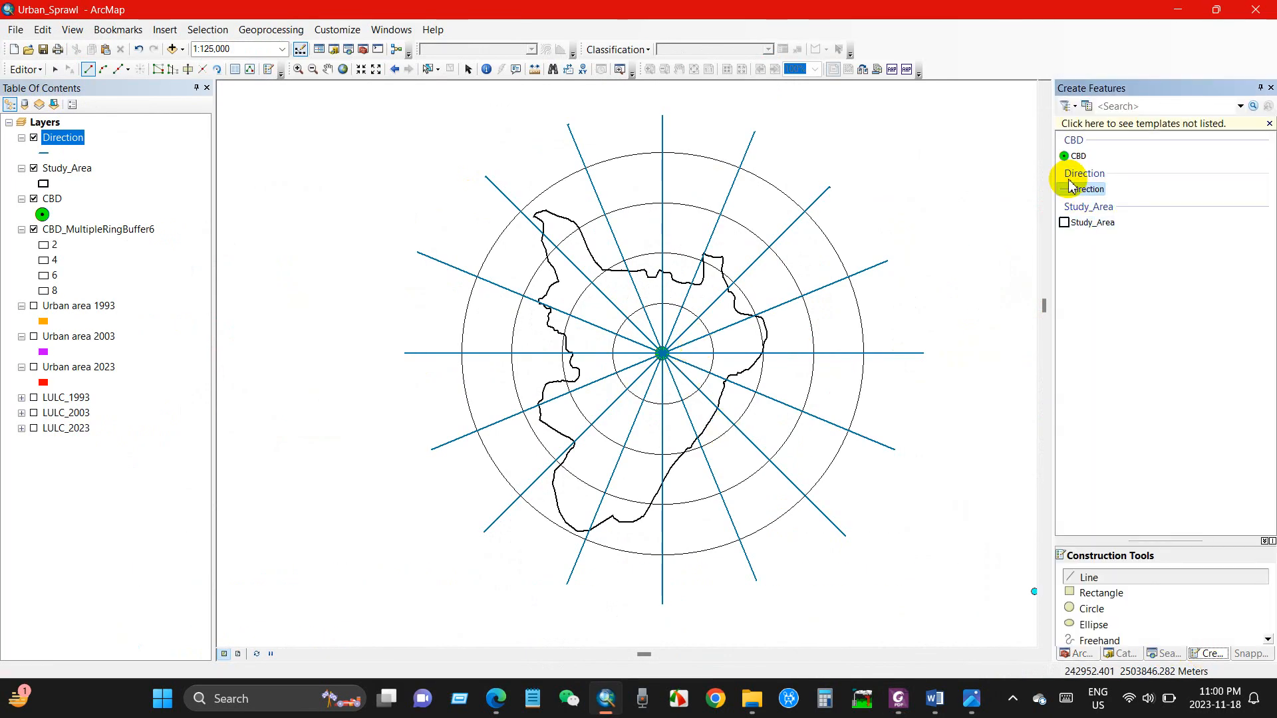
click(755, 131)
click(830, 188)
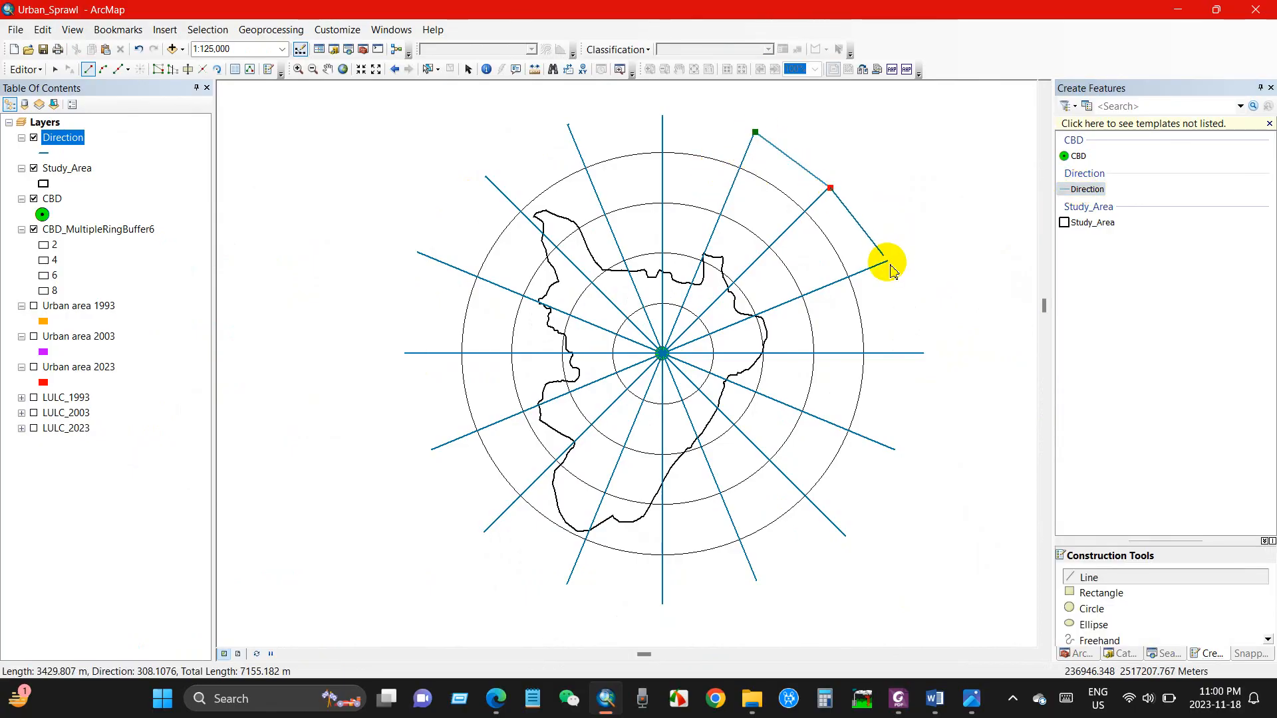
click(887, 262)
click(923, 353)
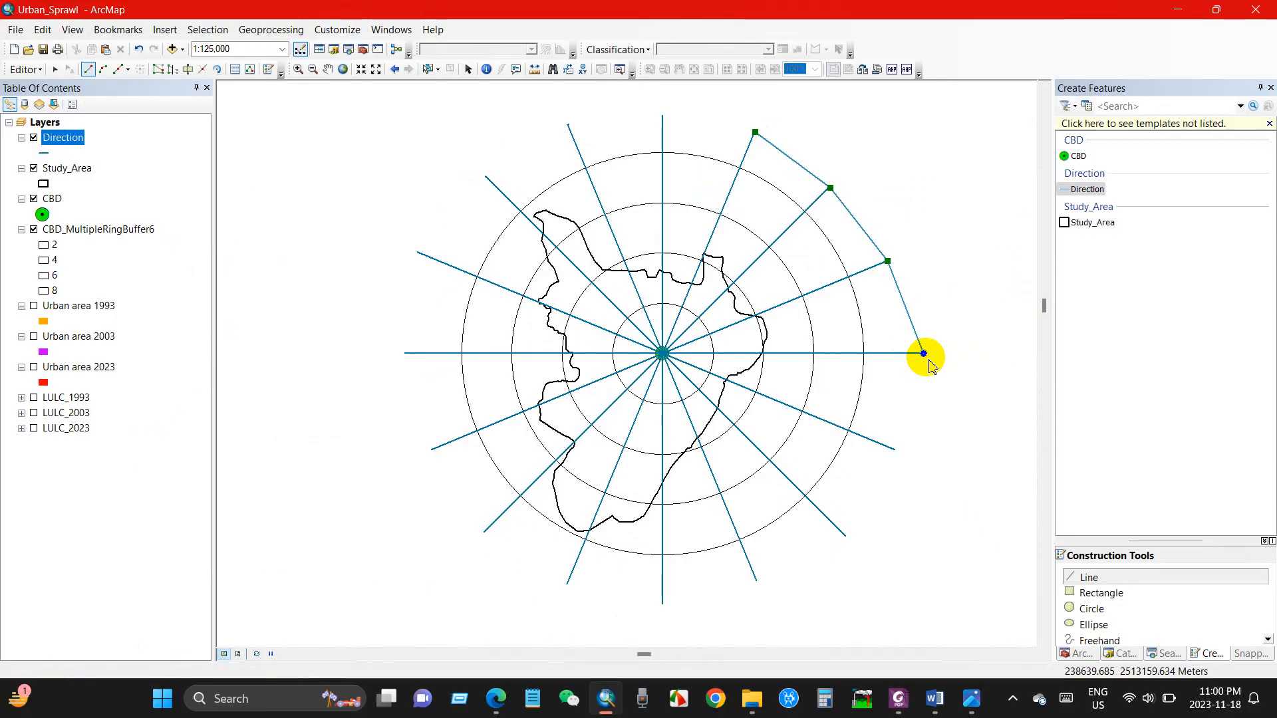
click(895, 450)
click(845, 536)
click(757, 581)
click(663, 604)
click(567, 585)
click(568, 124)
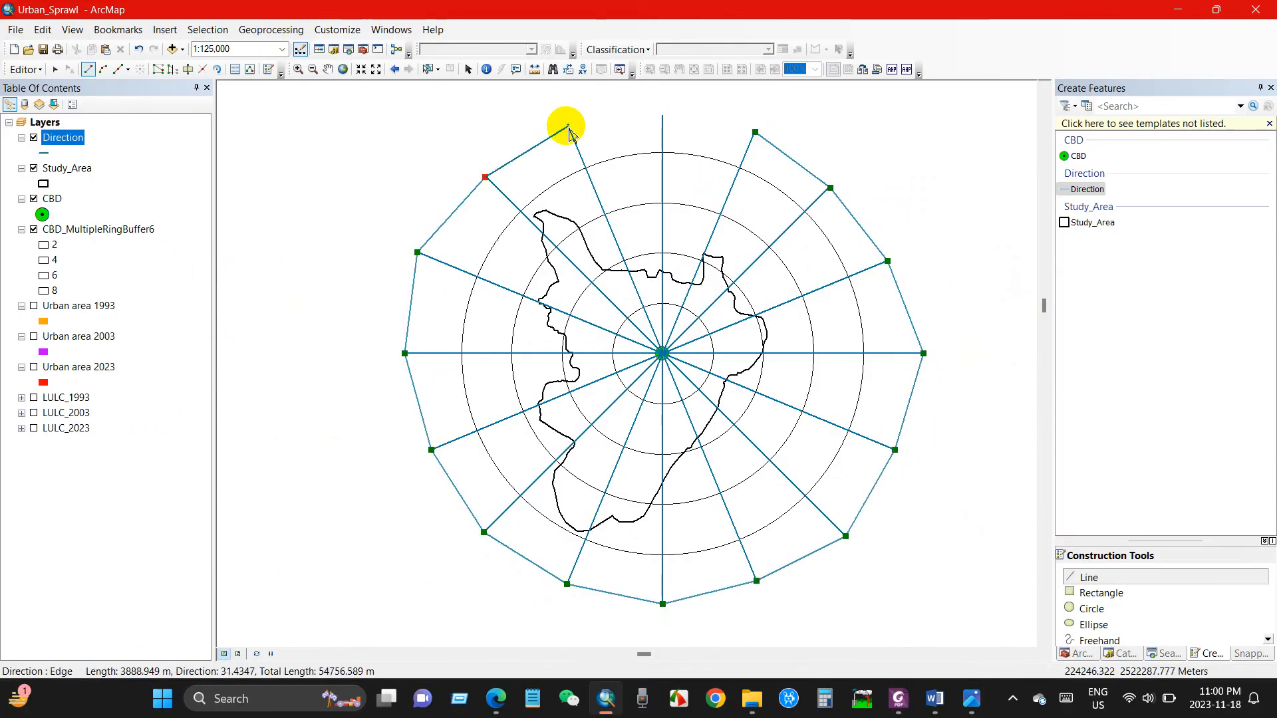
click(663, 116)
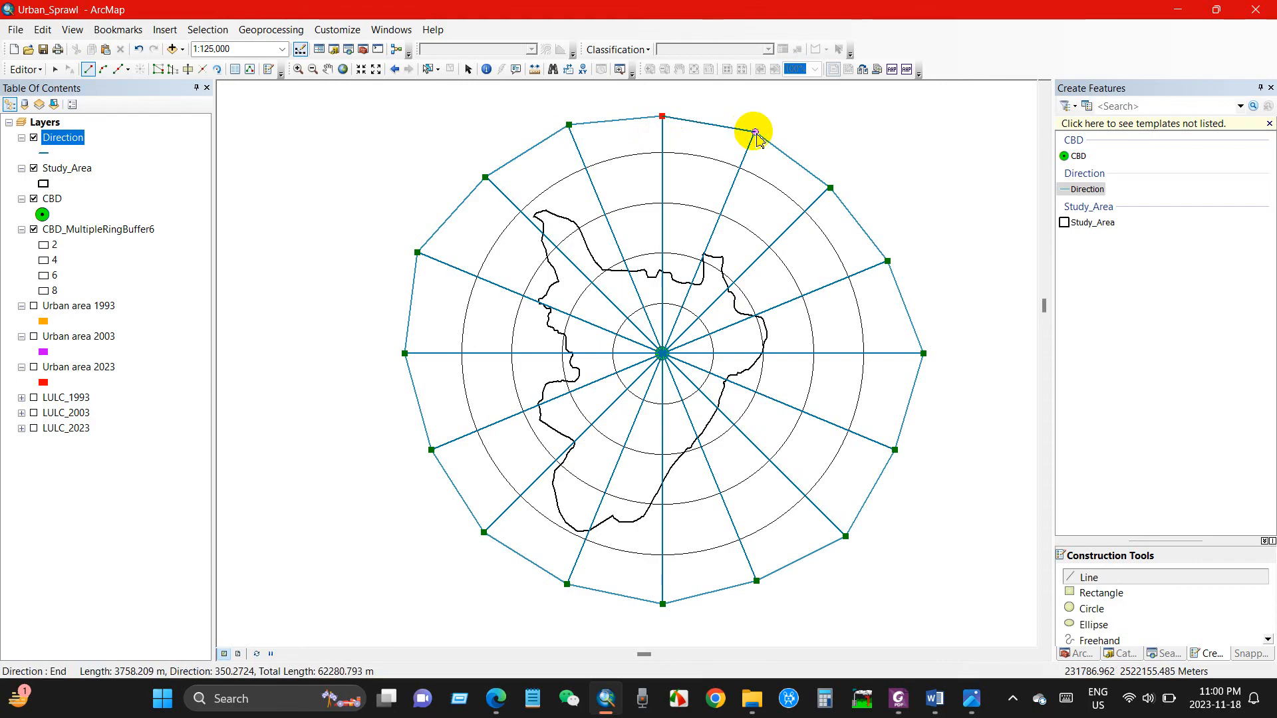
right_click(755, 131)
click(795, 403)
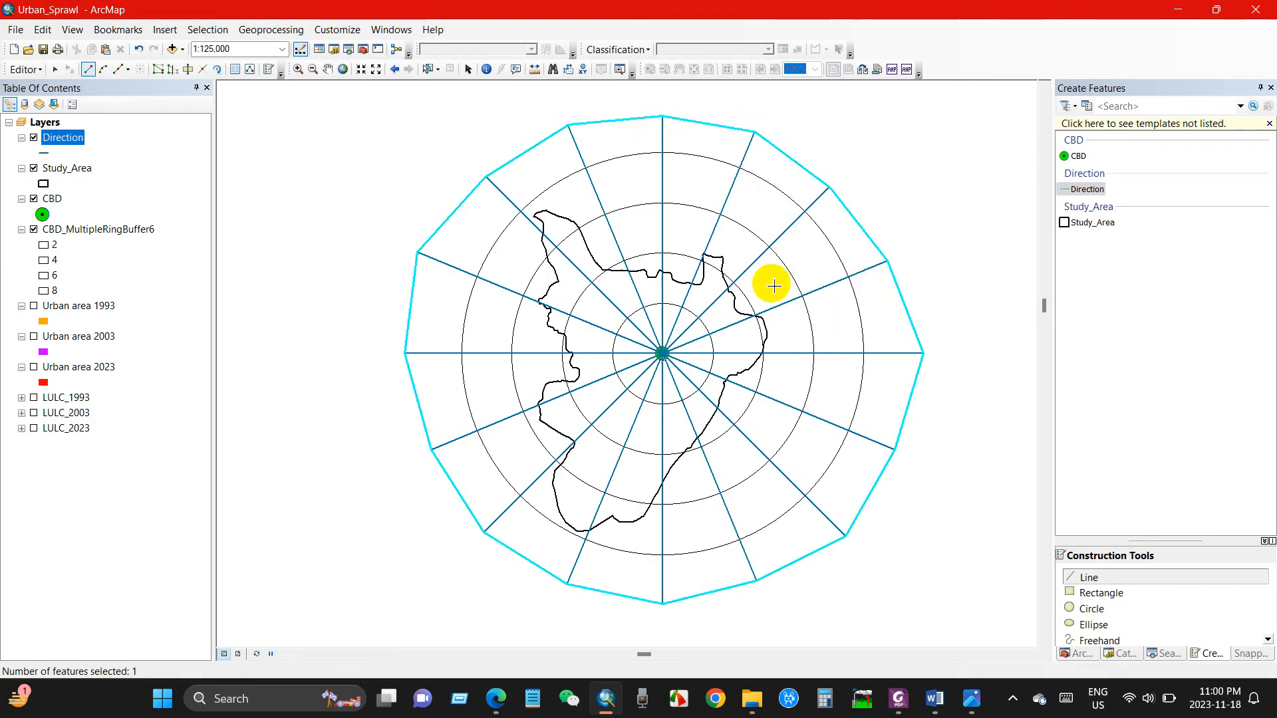
Clear the boundary line's selection, save the edits to the Direction layer and stop editing.
click(450, 69)
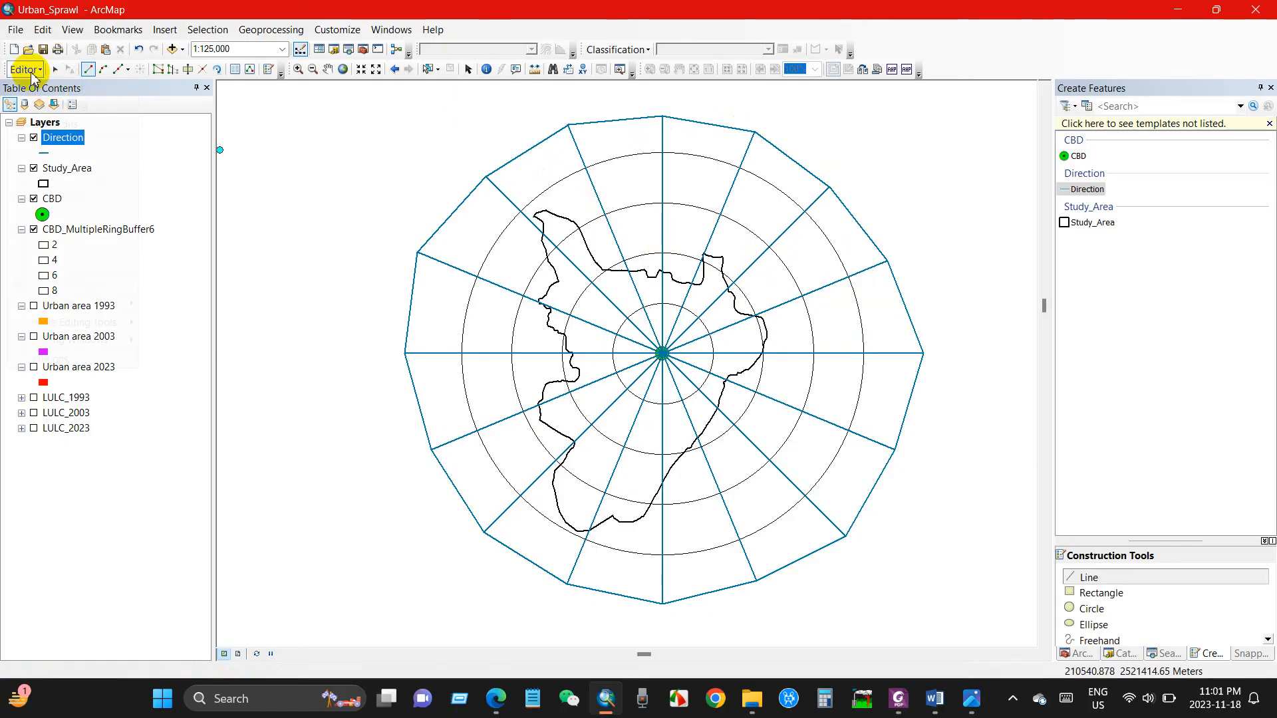
click(41, 123)
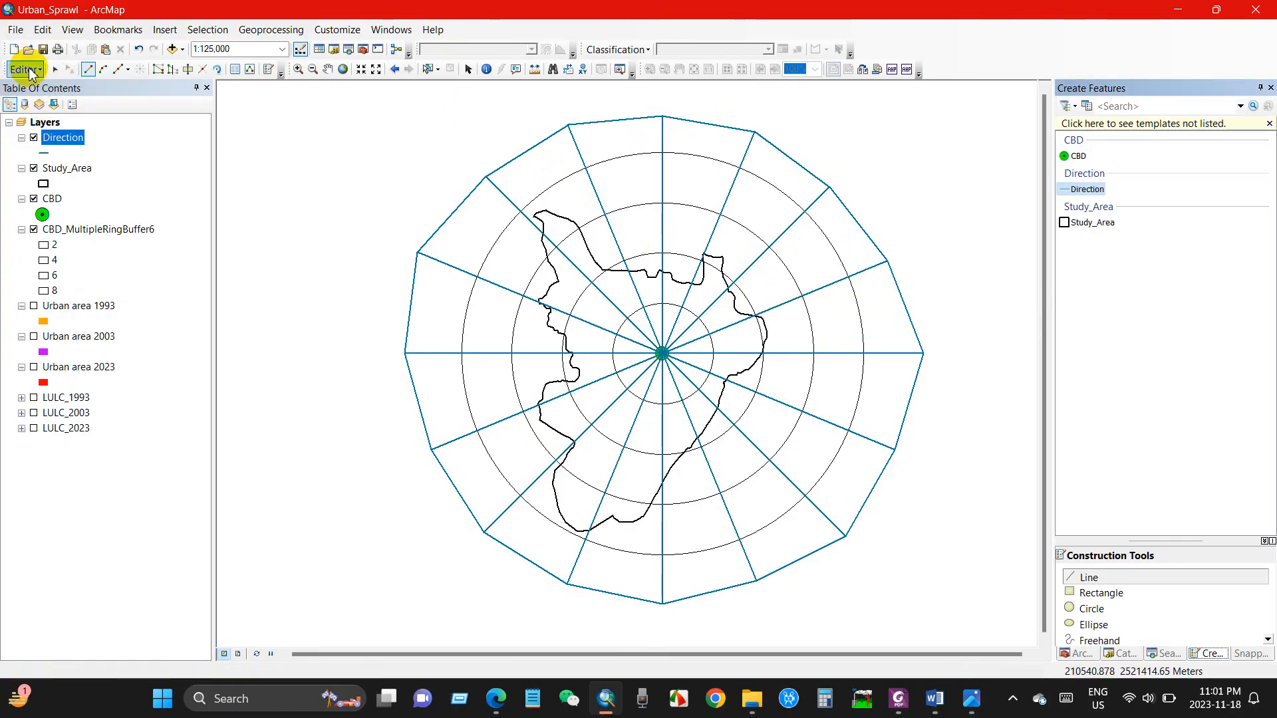
click(26, 69)
click(42, 98)
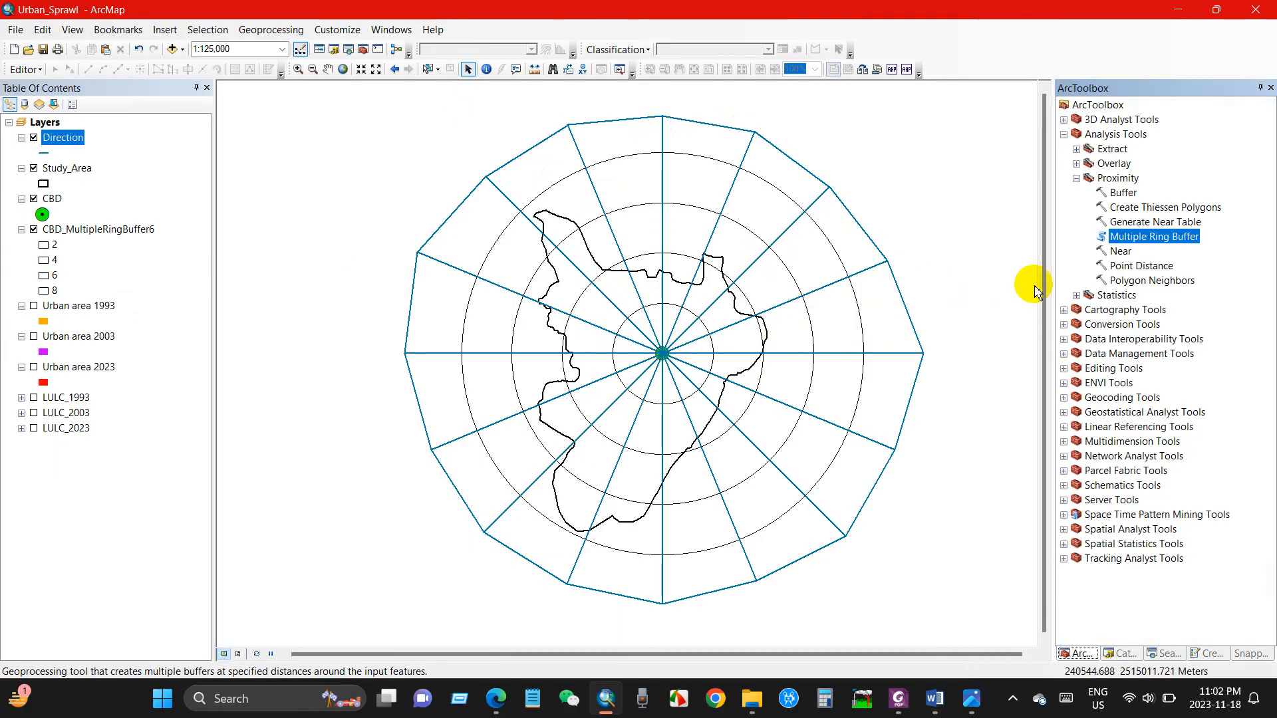
Locate the Feature To Polygon tool in the Features toolset of the Data Management Tools.
click(1116, 356)
click(1064, 353)
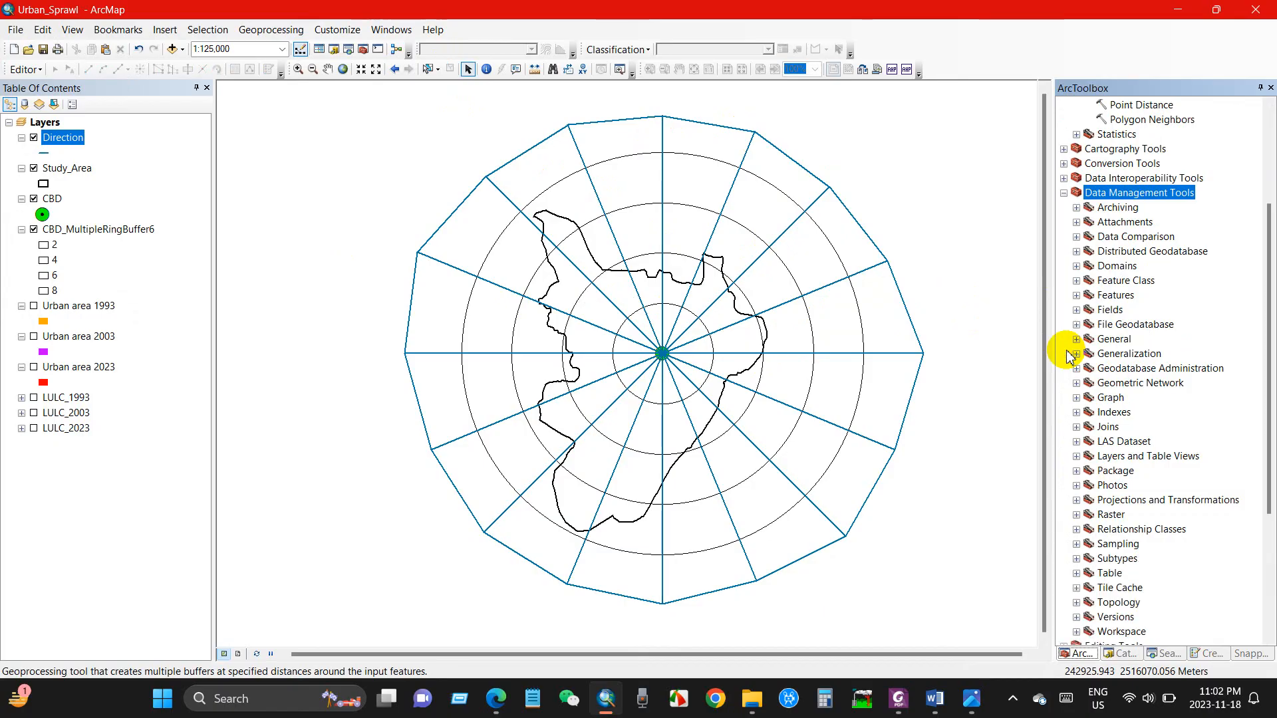
click(1116, 297)
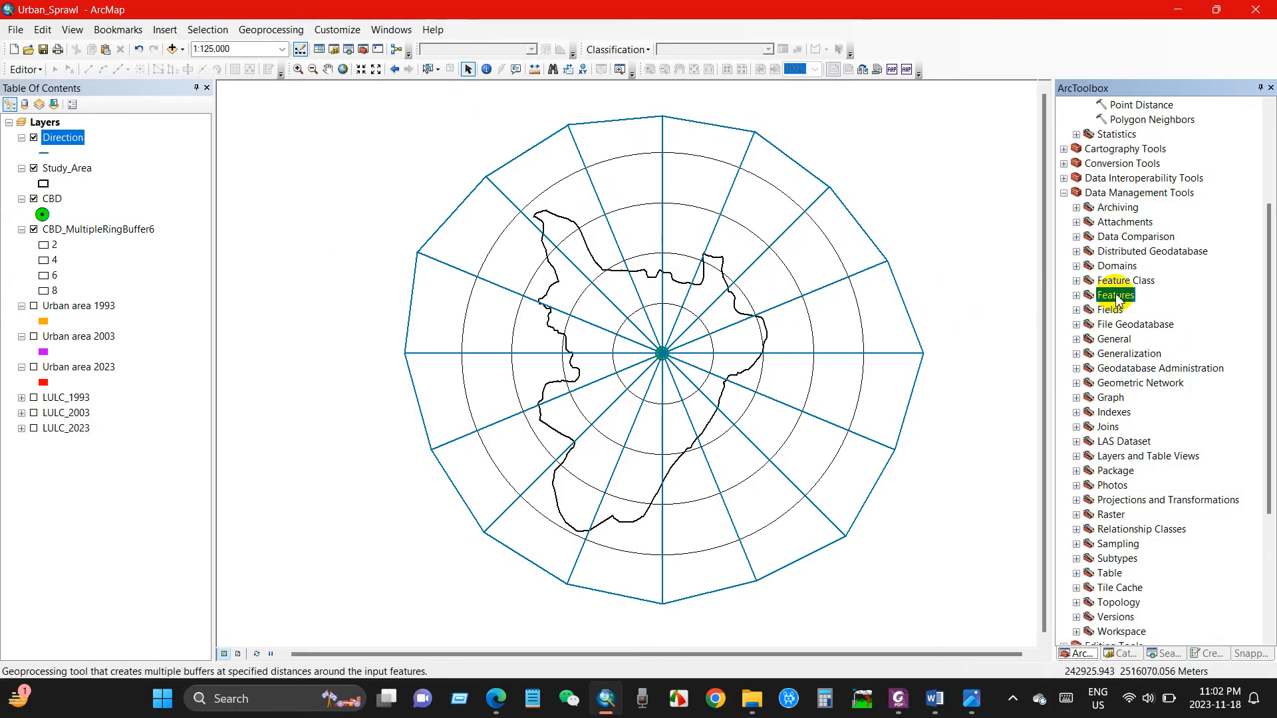
click(1077, 296)
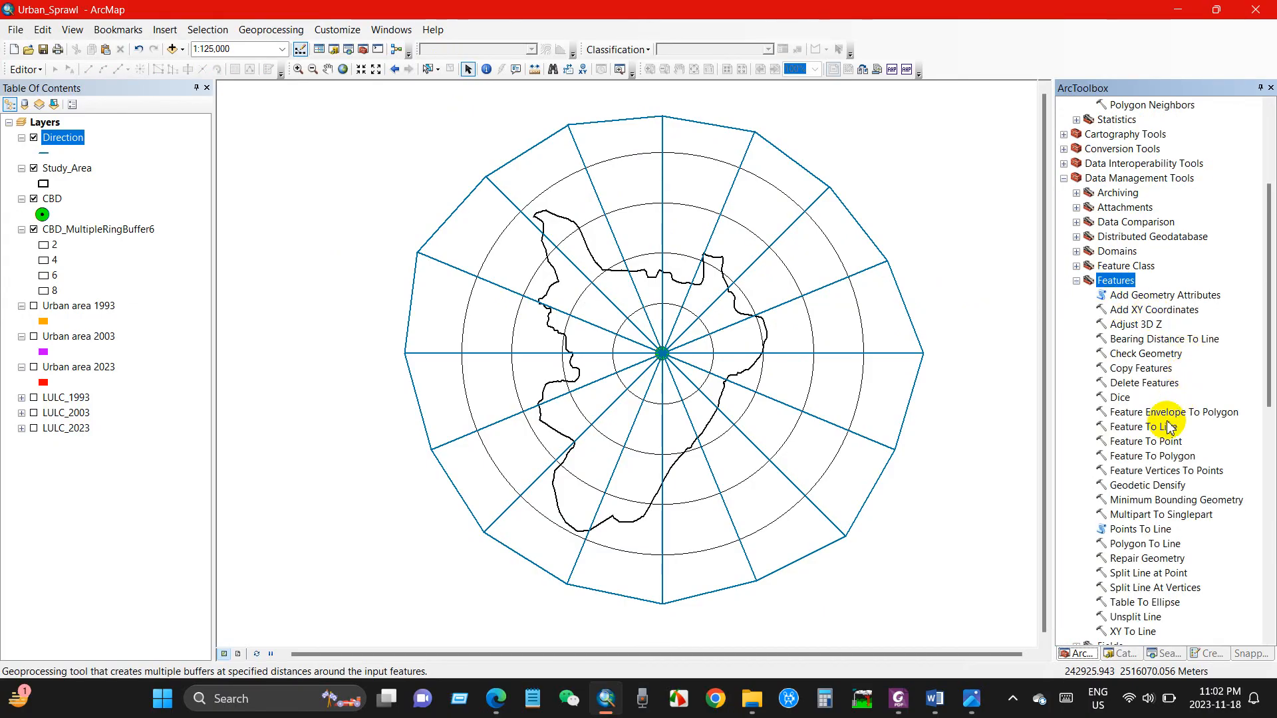
click(1138, 459)
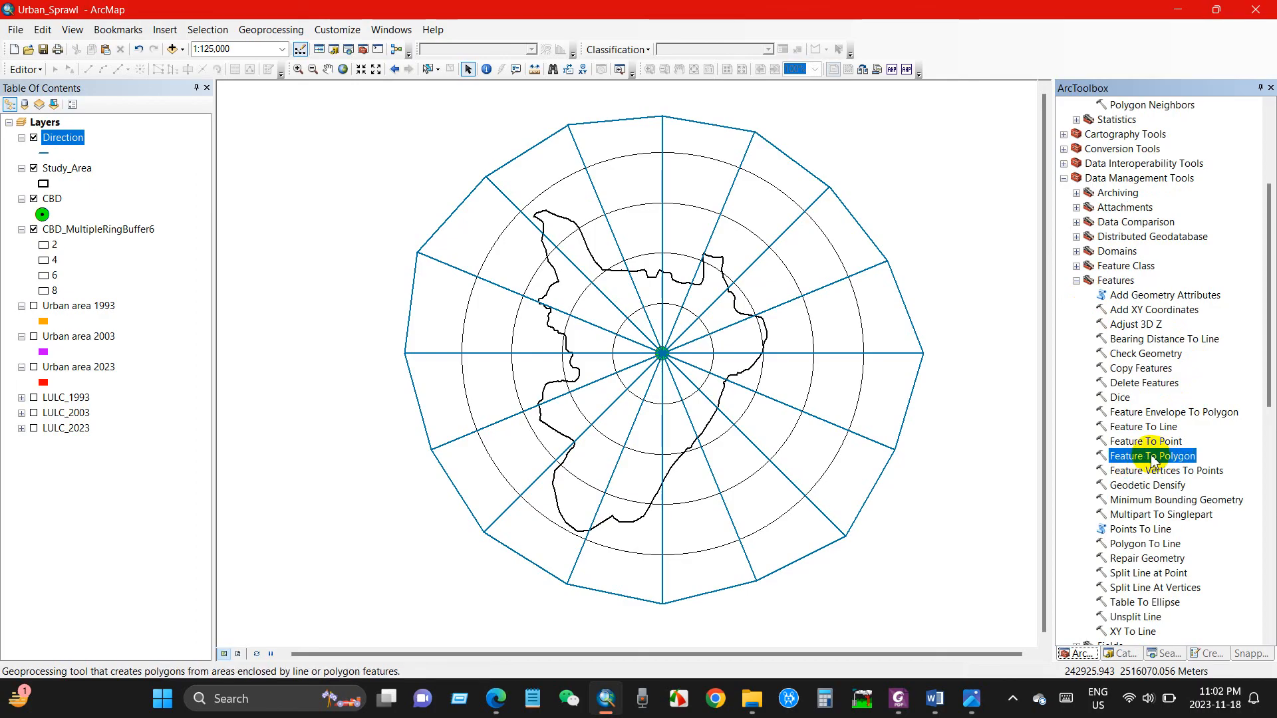
Search the geoprocessing tools for "feature to polygon" and return to the toolbox.
click(1169, 654)
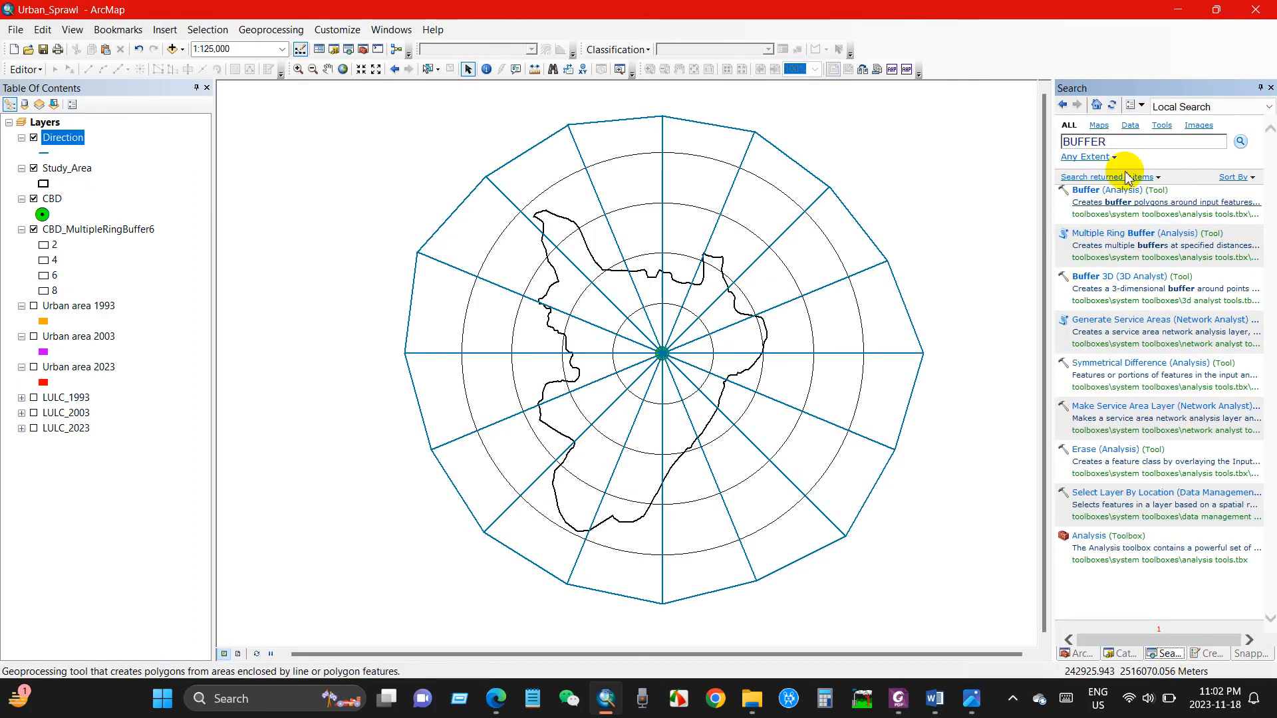
click(1057, 143)
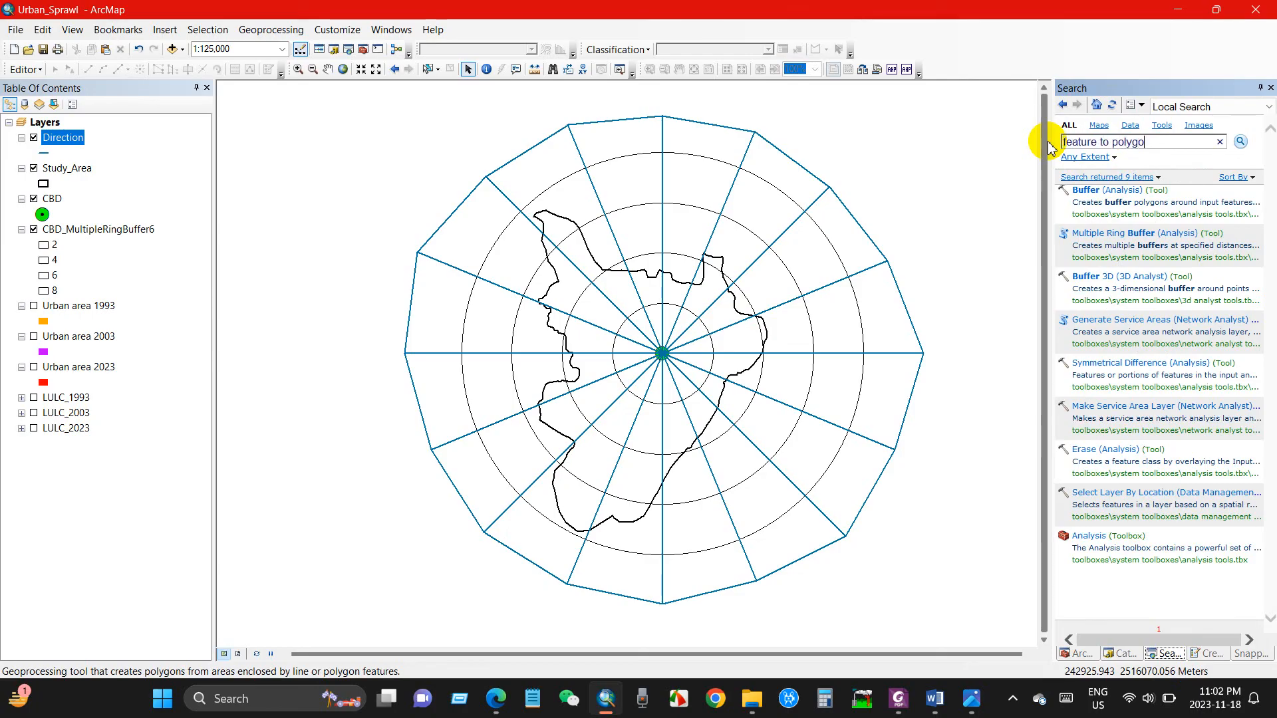
click(1241, 143)
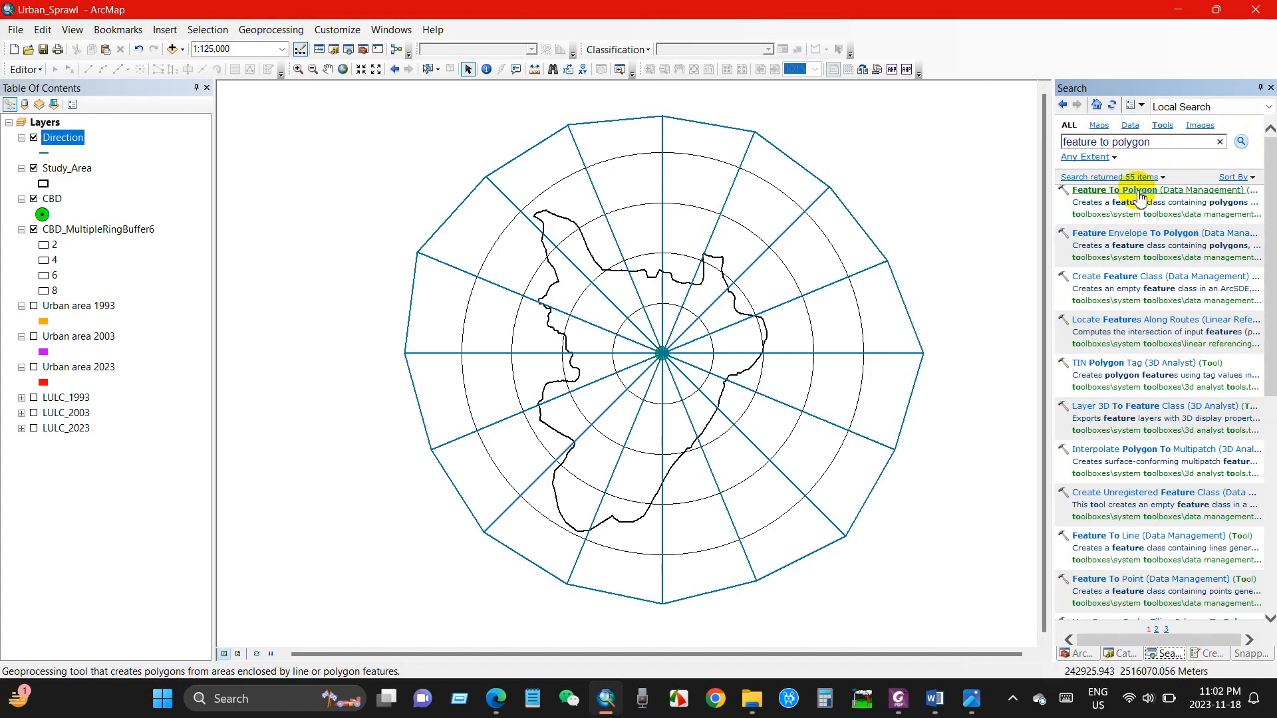
click(1073, 654)
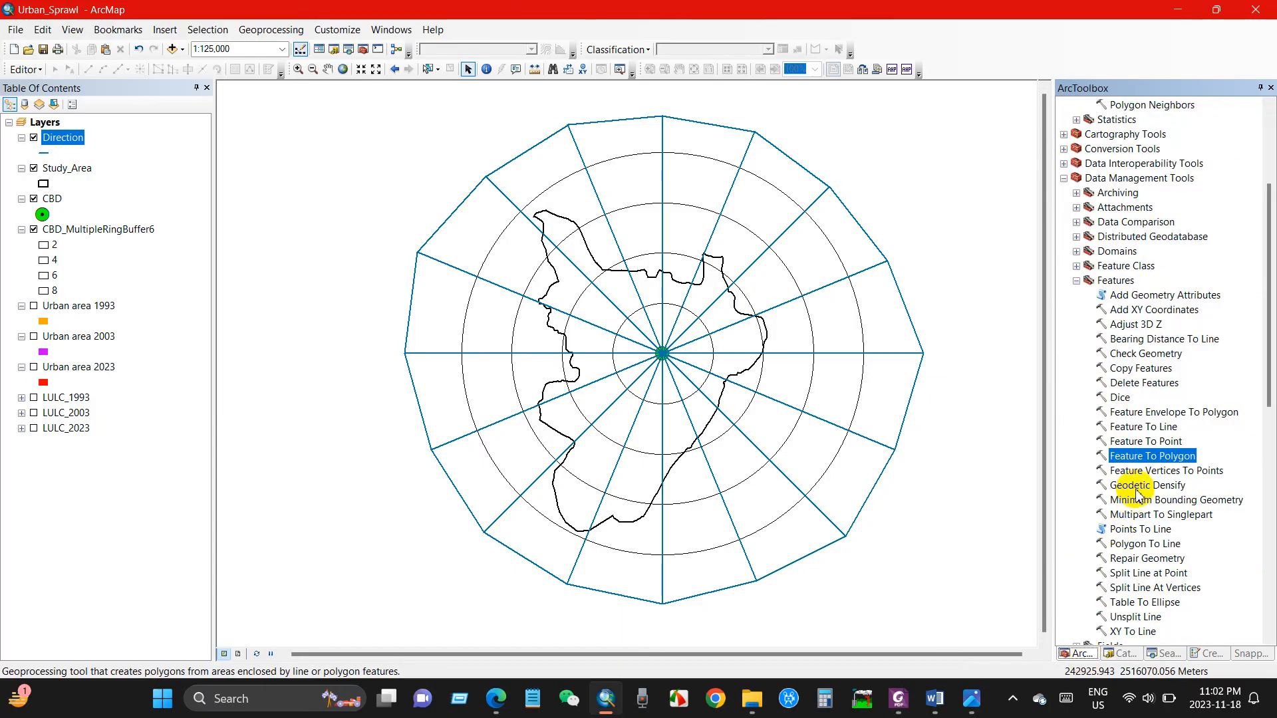
Run Feature To Polygon on the Direction layer with the default output Direction_FeatureToPolygon, and hide the Direction layer.
click(1105, 179)
click(1115, 282)
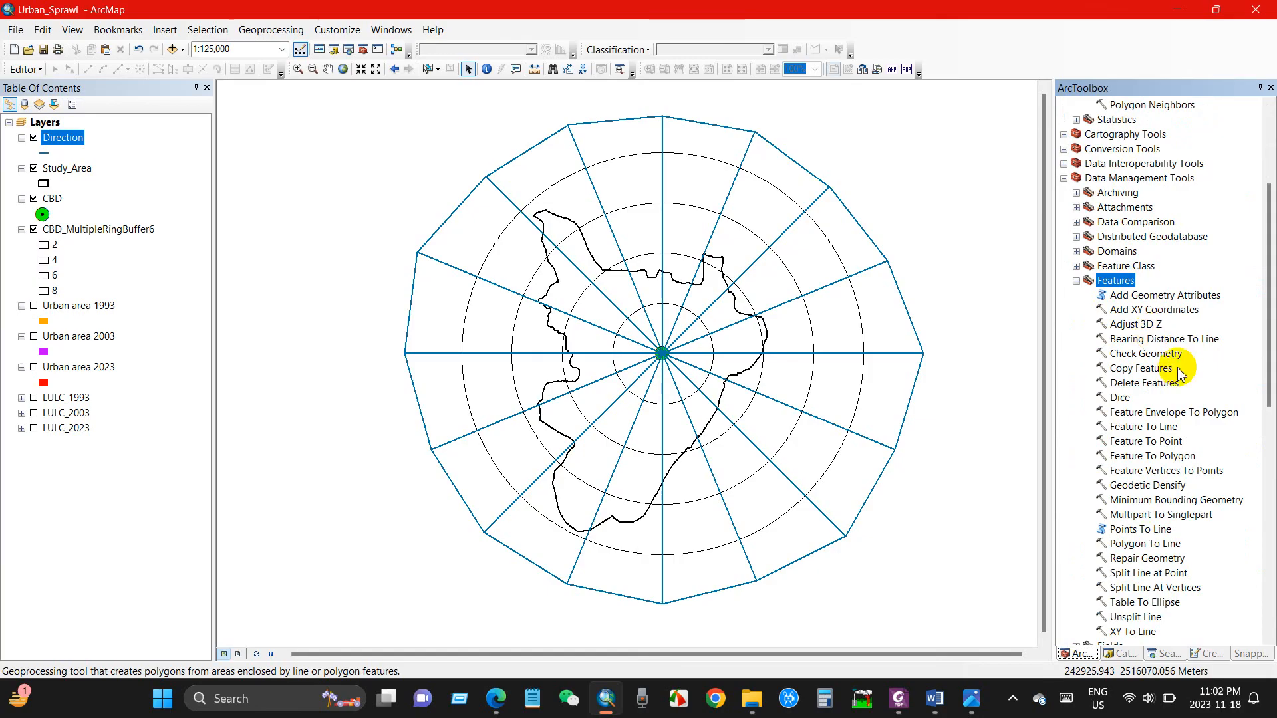
click(1154, 458)
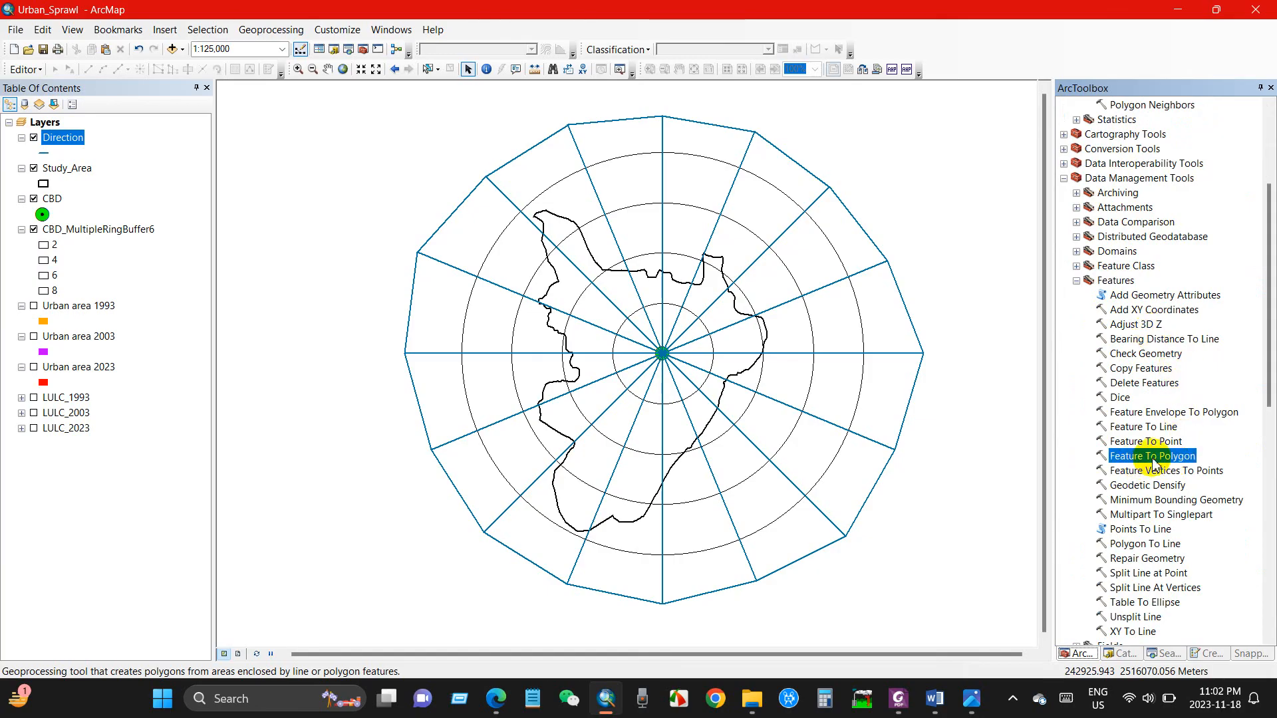
double_click(1145, 459)
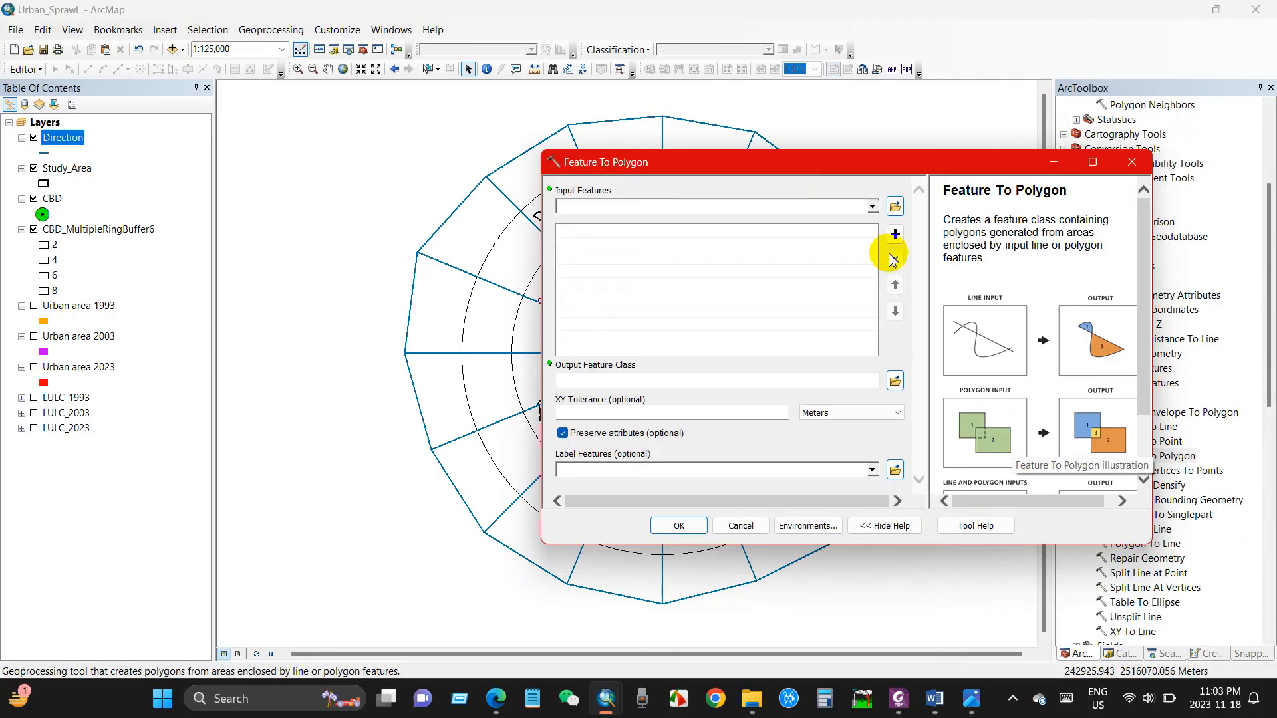
click(872, 206)
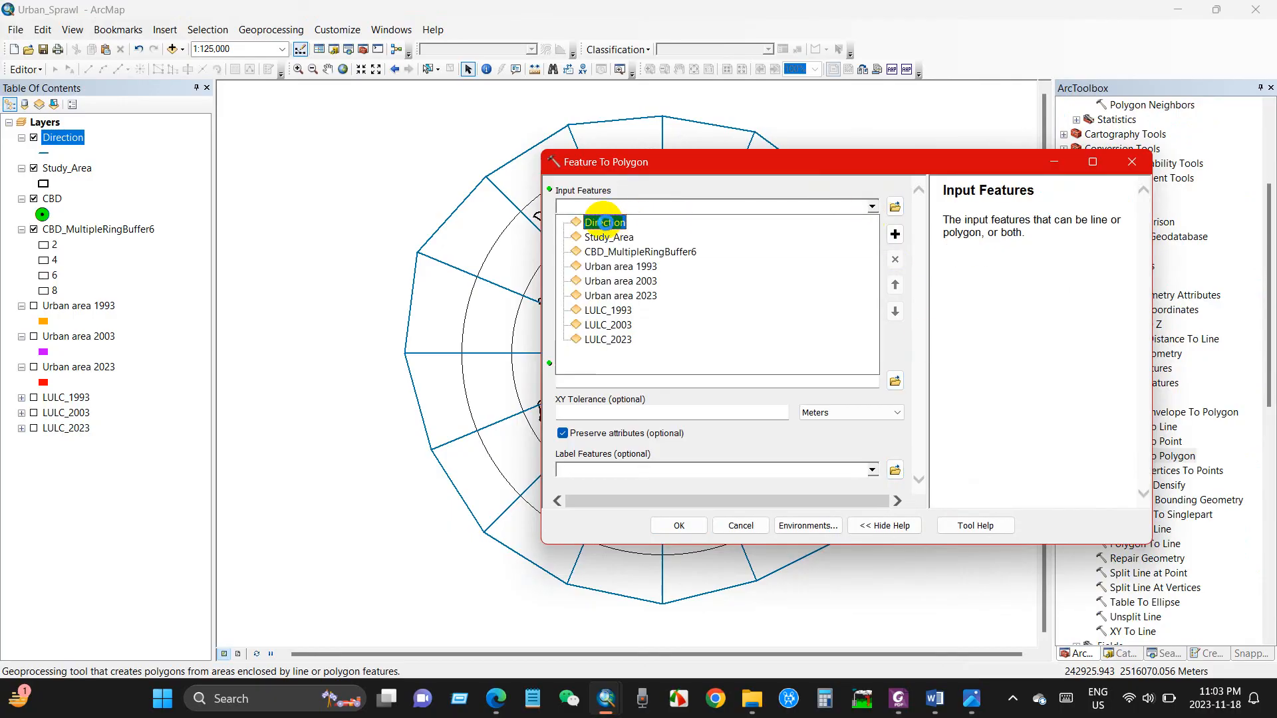
click(602, 224)
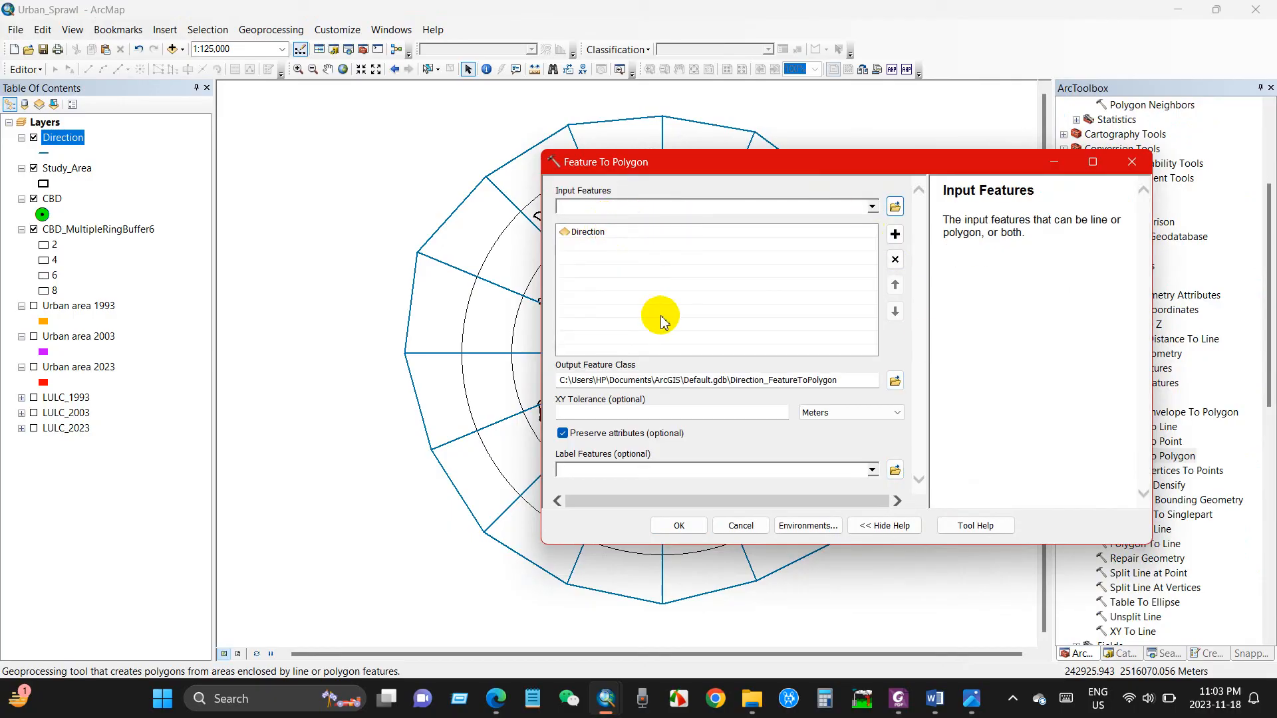
click(680, 526)
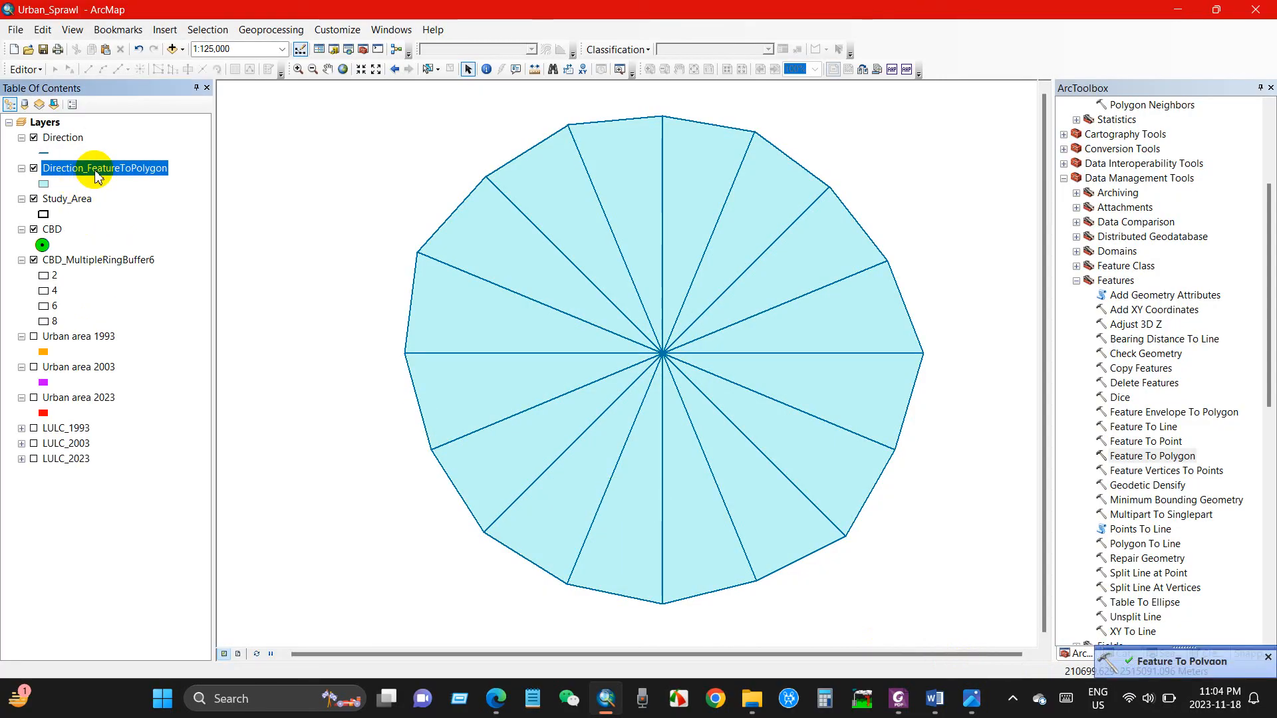
click(33, 137)
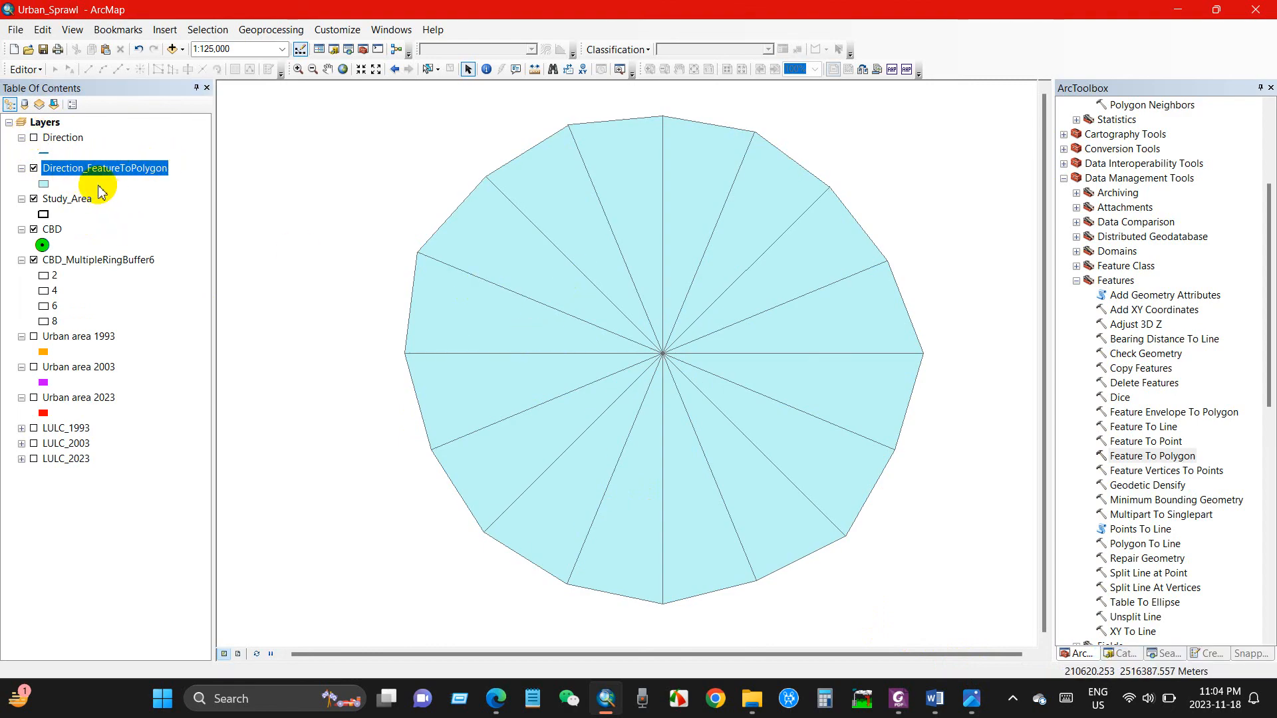
Open the attribute table of the Direction_FeatureToPolygon layer and review its polygon records.
right_click(83, 168)
click(141, 209)
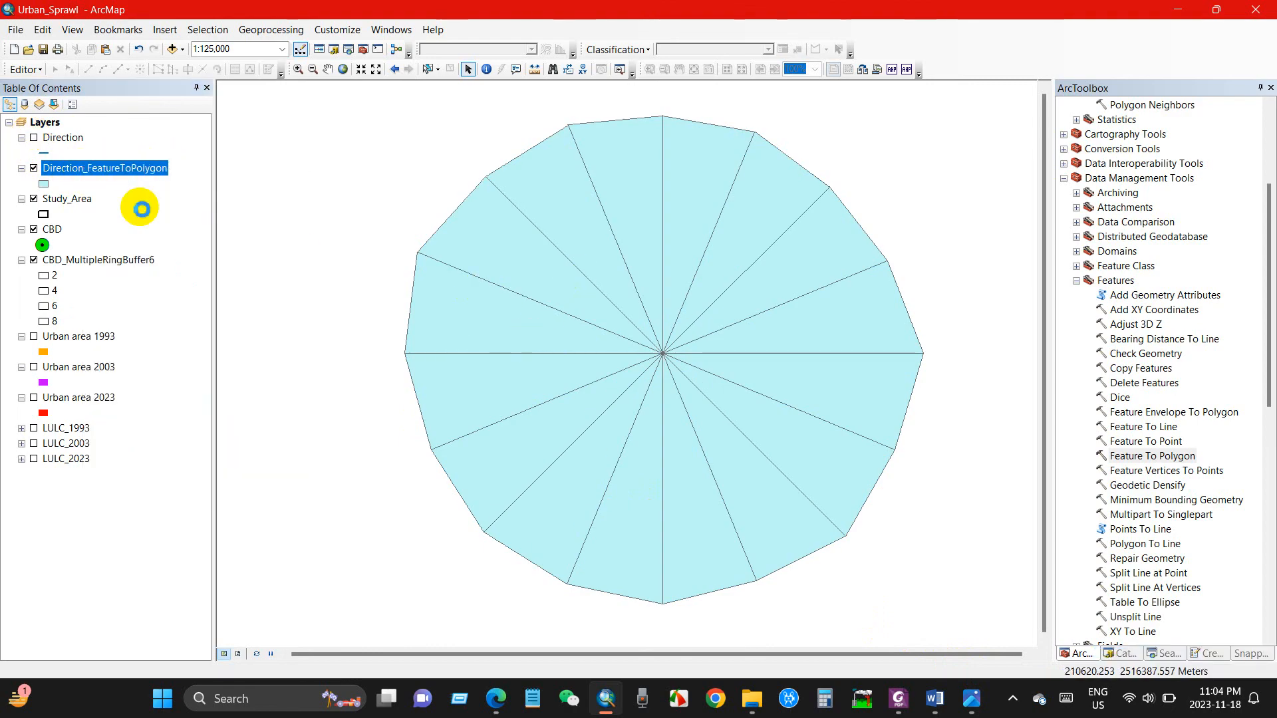
drag(602, 174, 562, 158)
scroll(597, 321, down, 2)
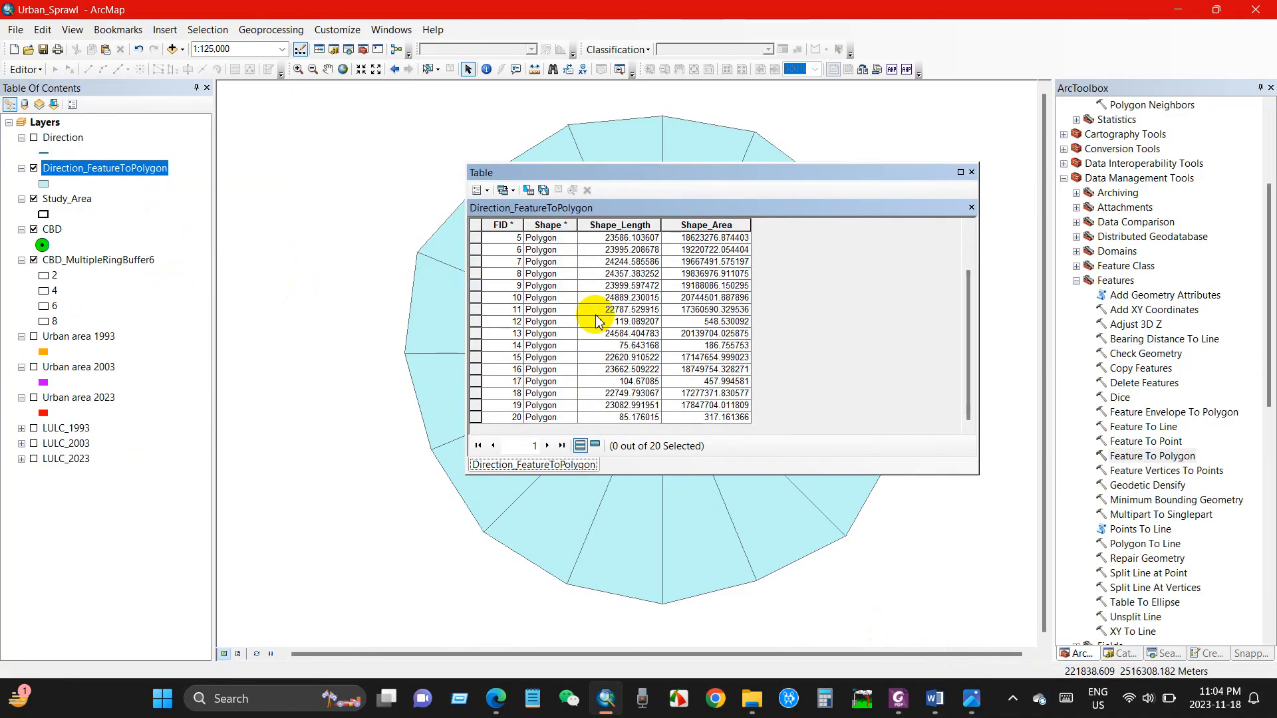
scroll(597, 324, up, 2)
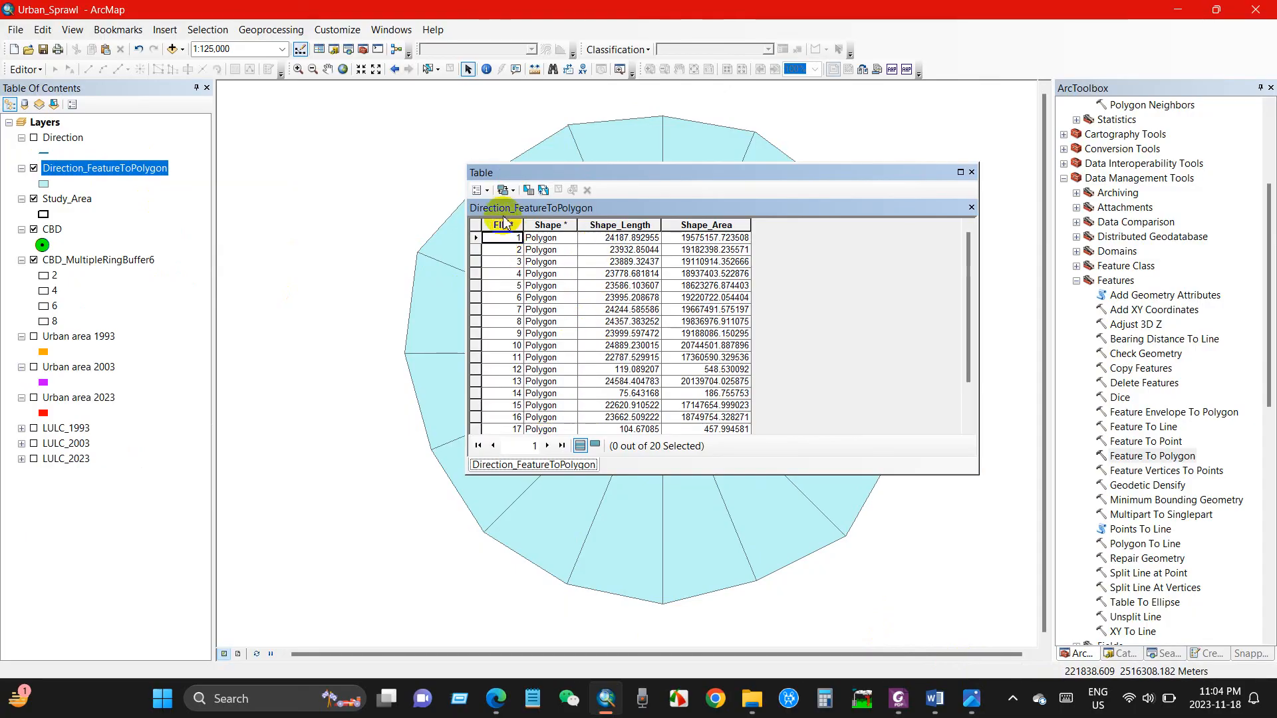
Add a text field named Direction with the default length of 50 to the attribute table.
click(479, 190)
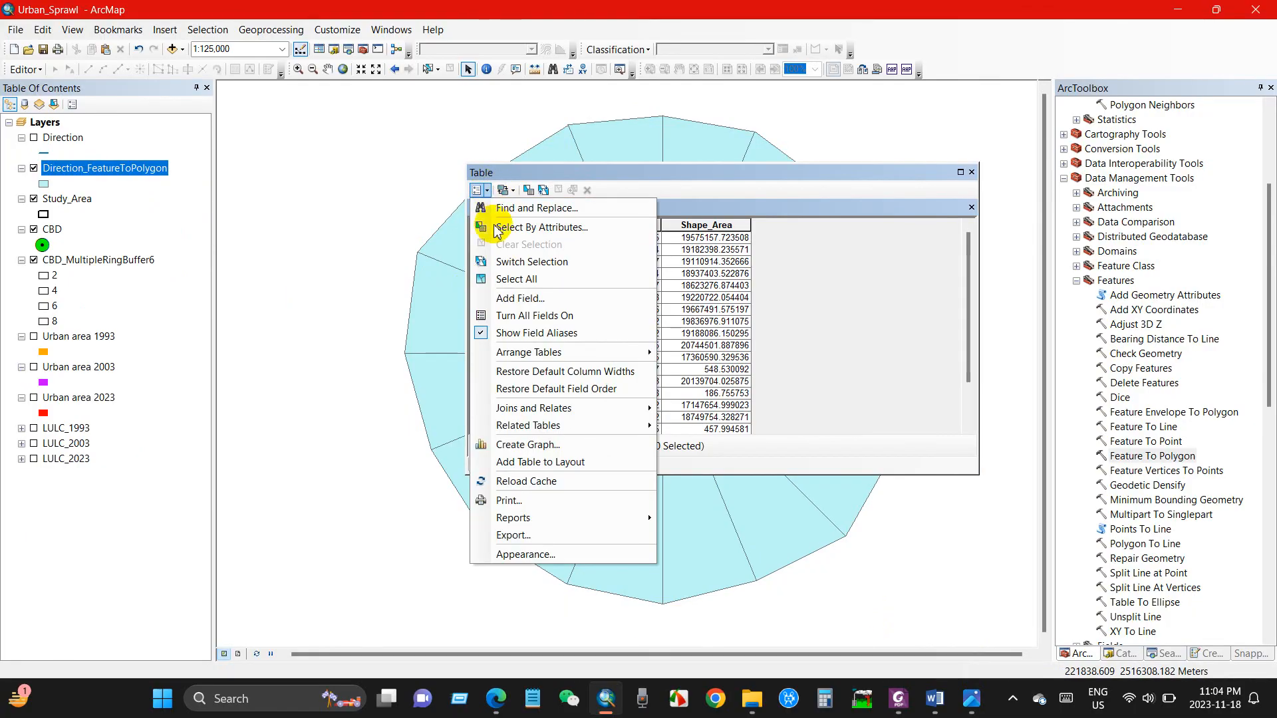
click(511, 299)
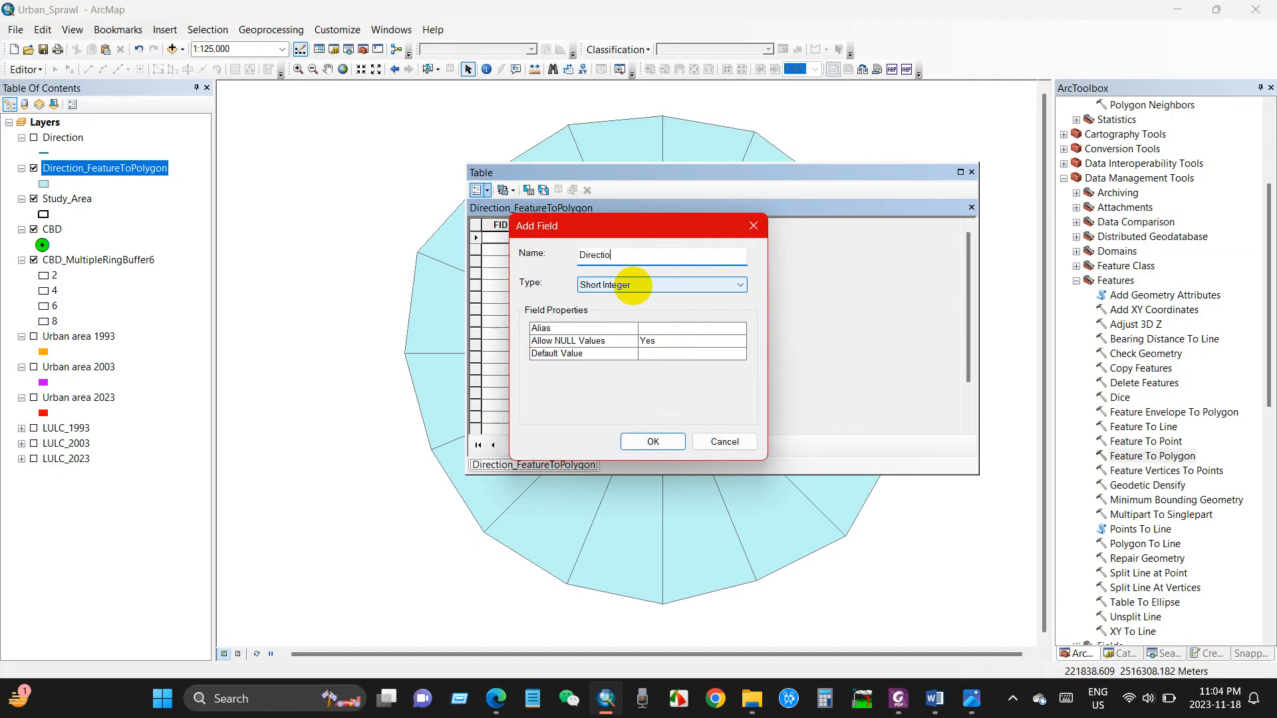
click(635, 286)
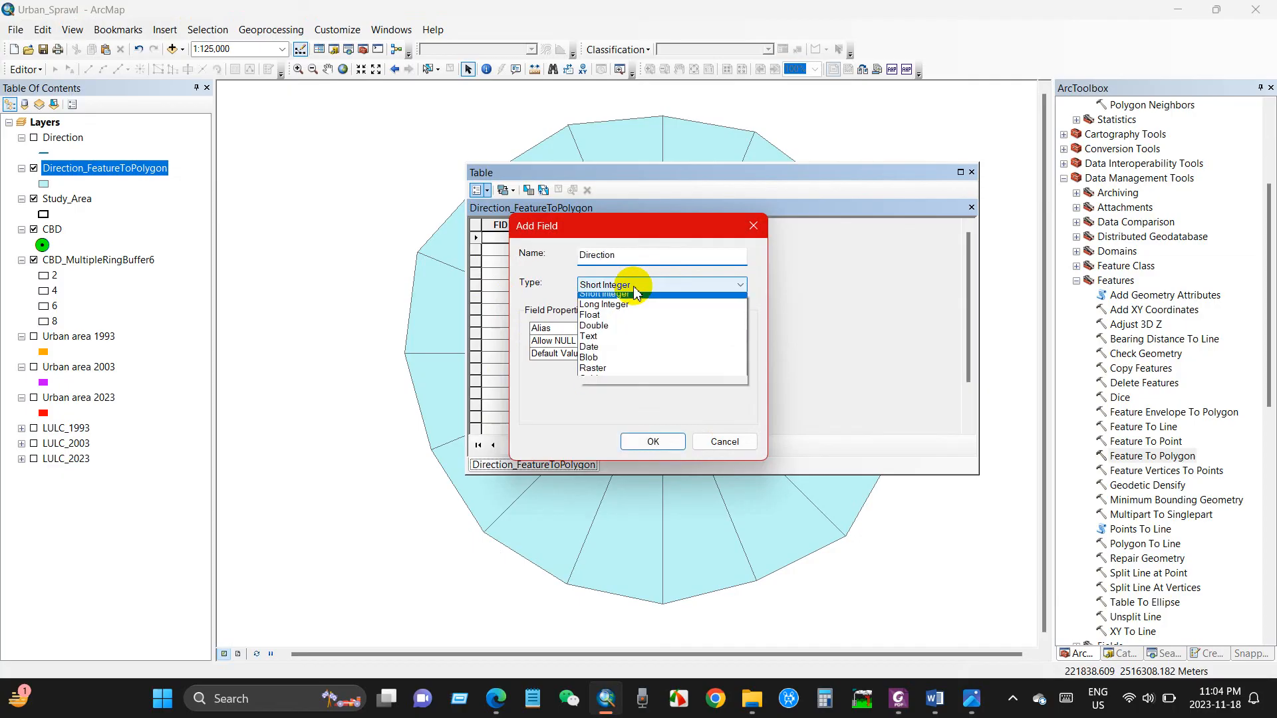
click(607, 317)
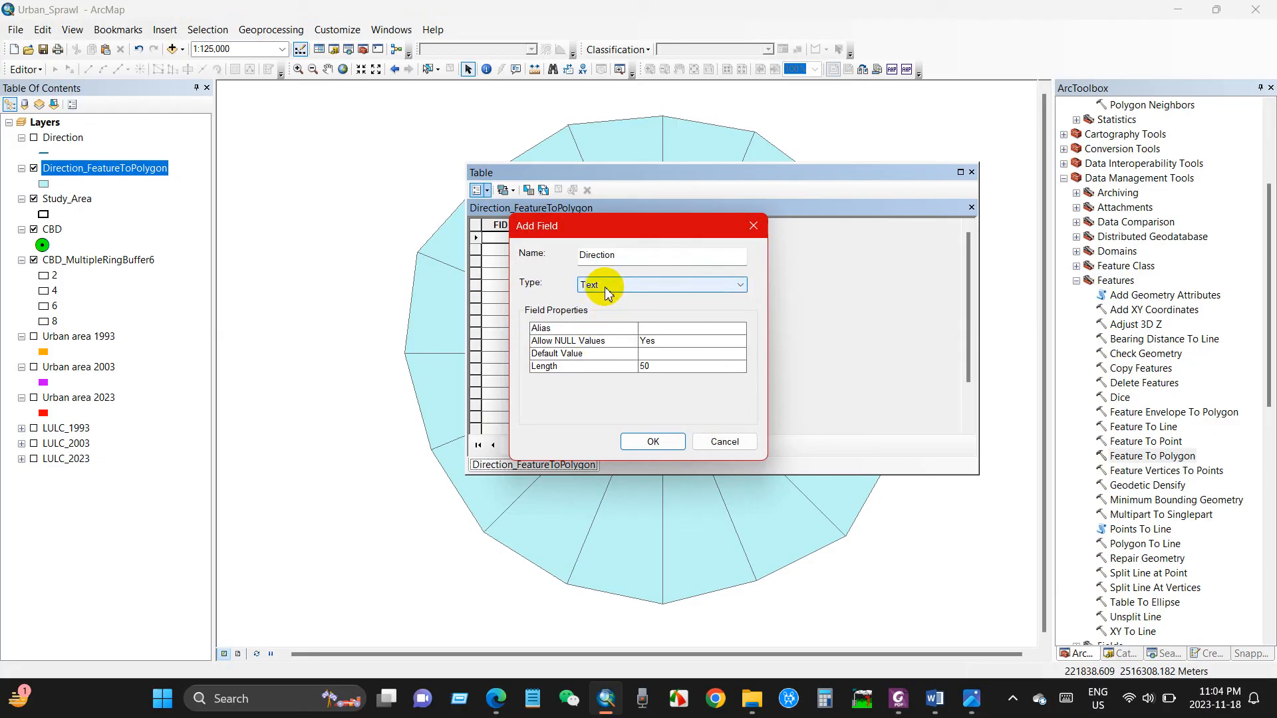
click(653, 443)
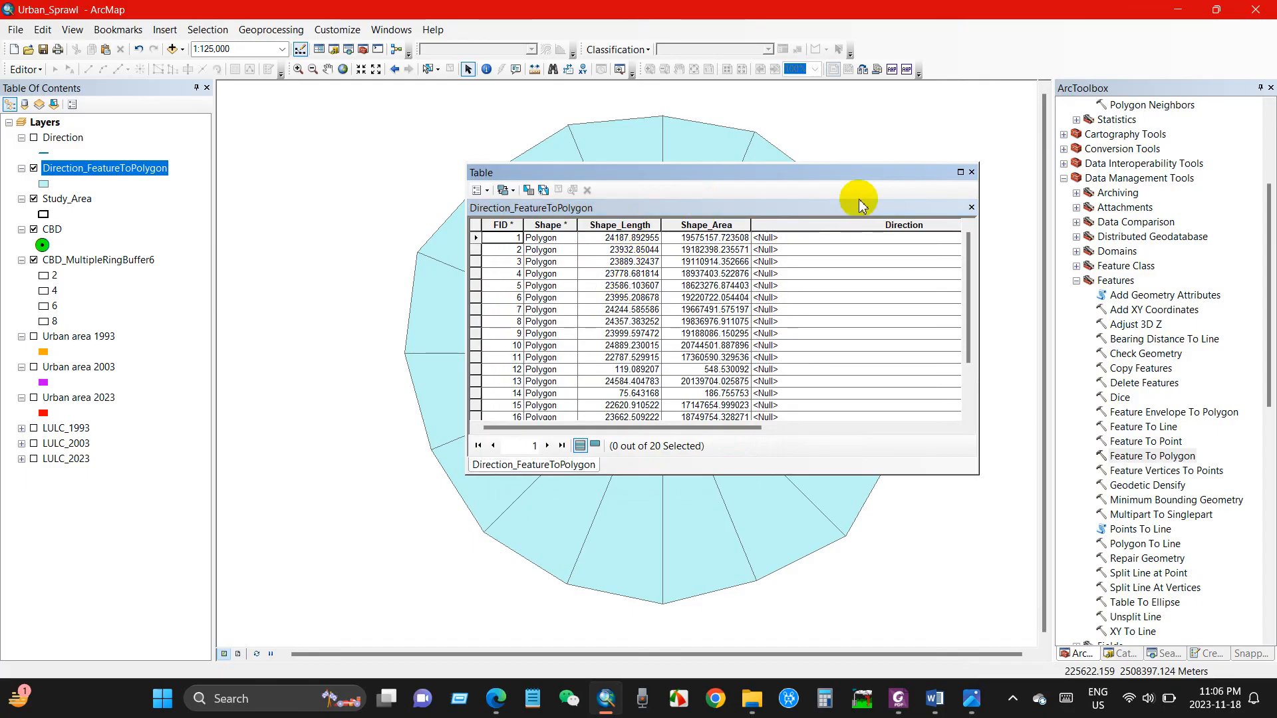
Move the table clear of the sectors and select its records one by one to check each polygon on the map.
drag(801, 174, 1157, 131)
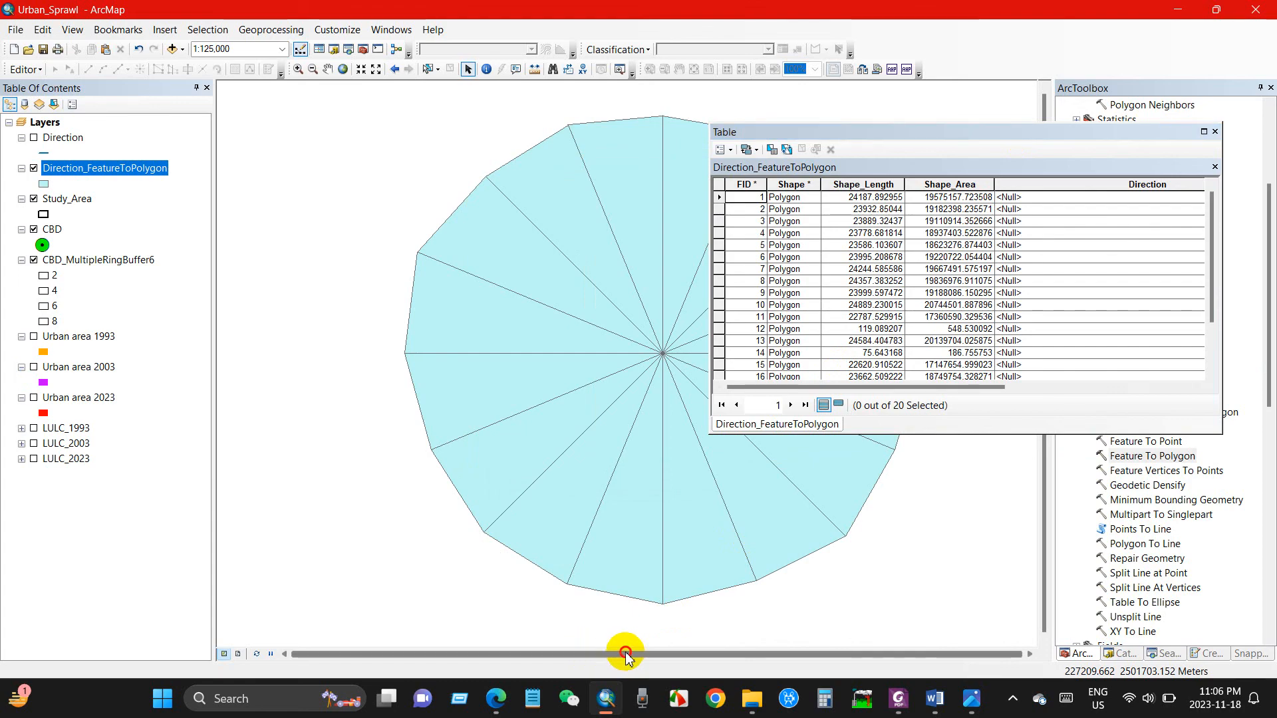
click(719, 199)
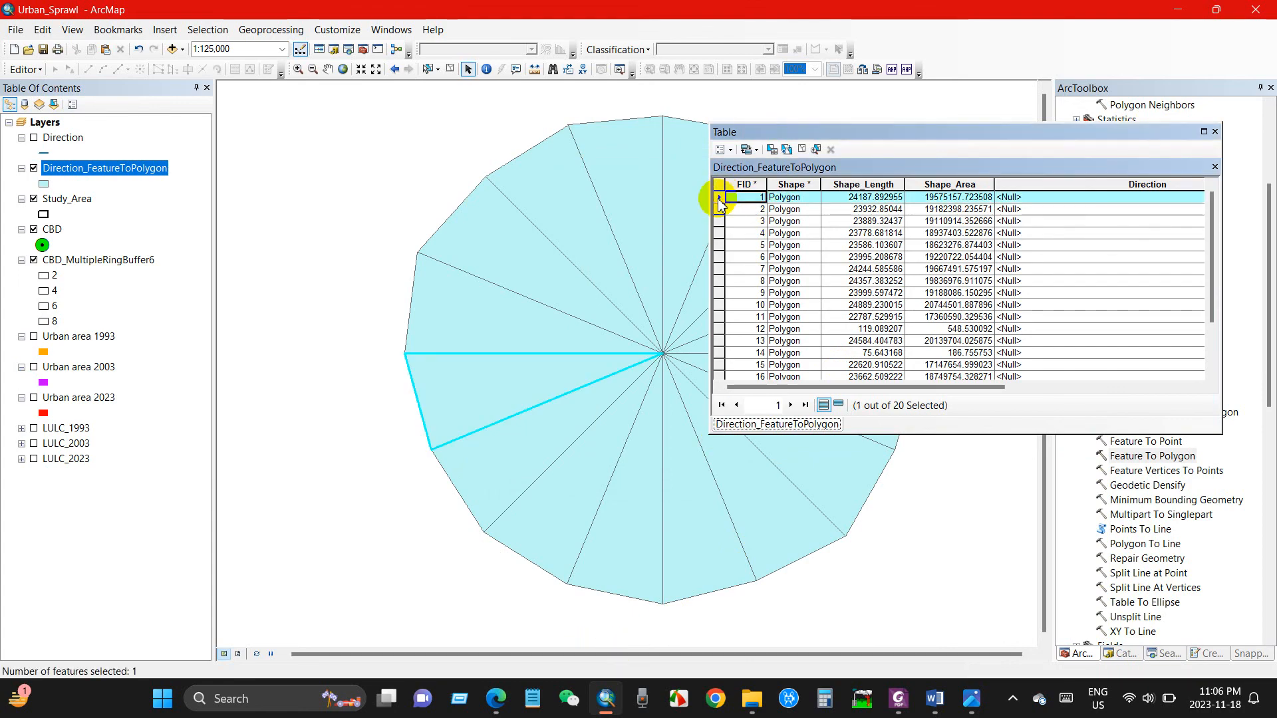
click(719, 209)
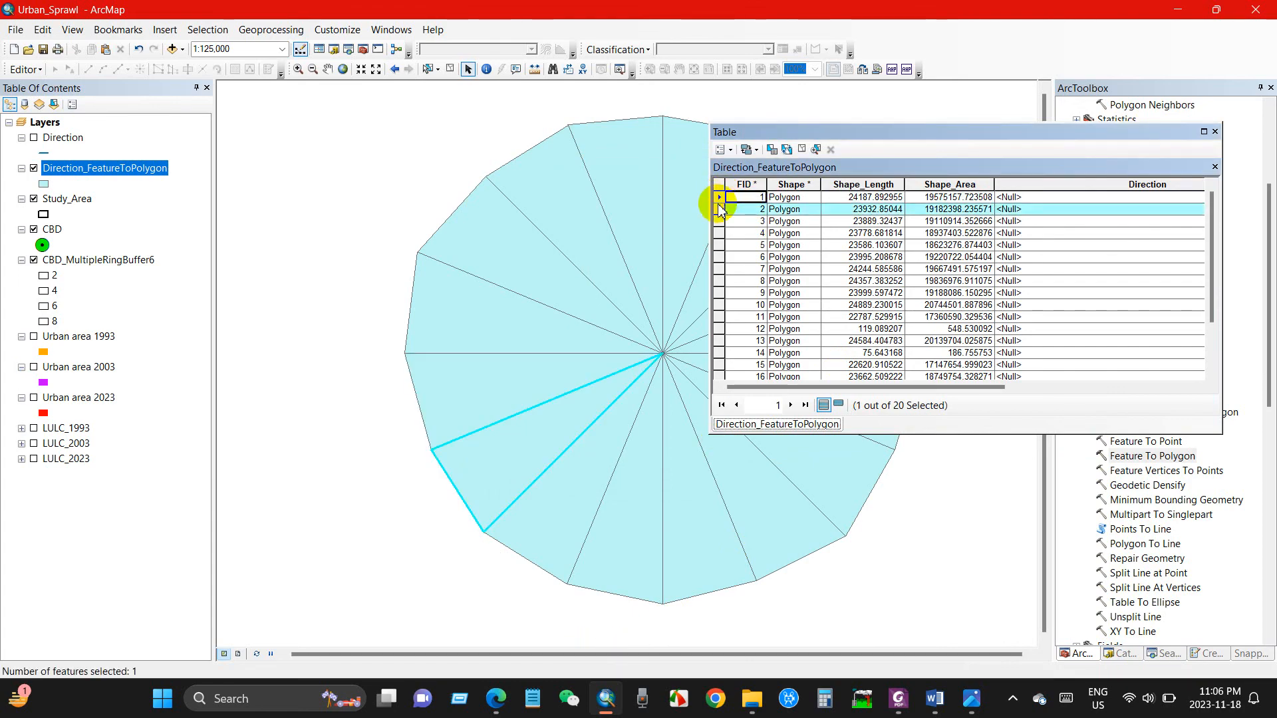
click(719, 232)
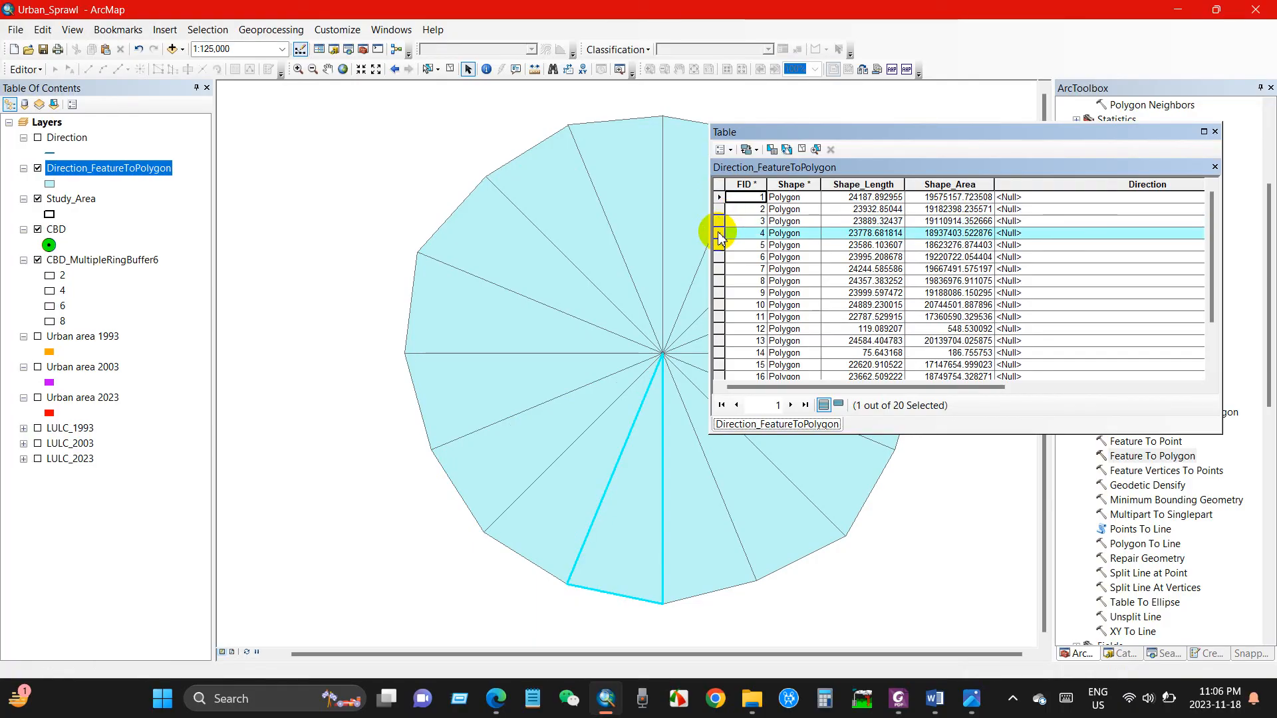
click(720, 245)
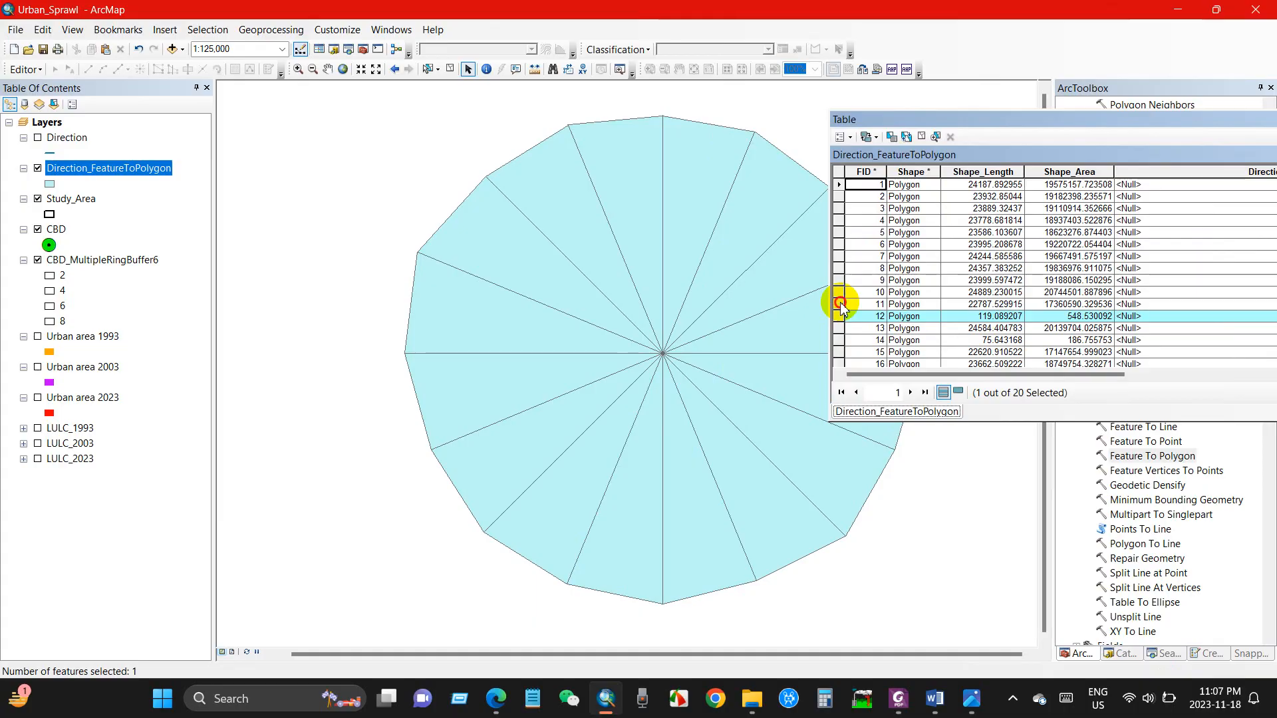
click(840, 305)
click(840, 317)
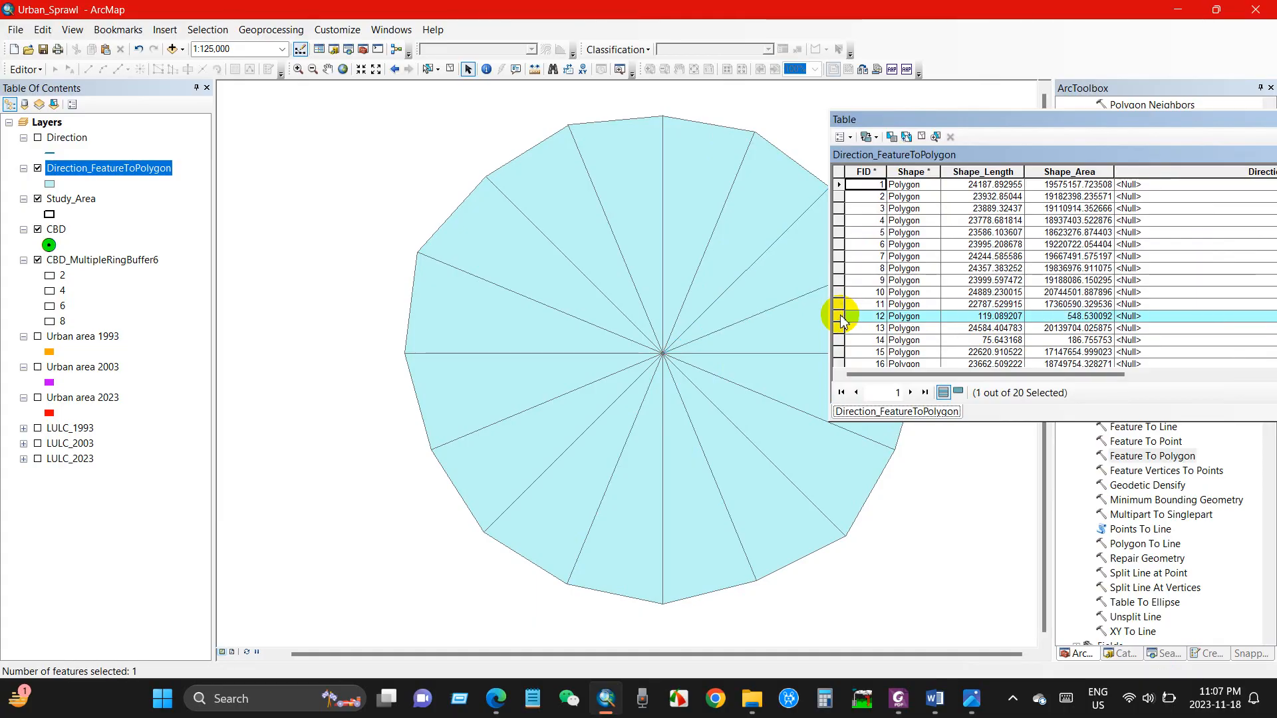
right_click(842, 319)
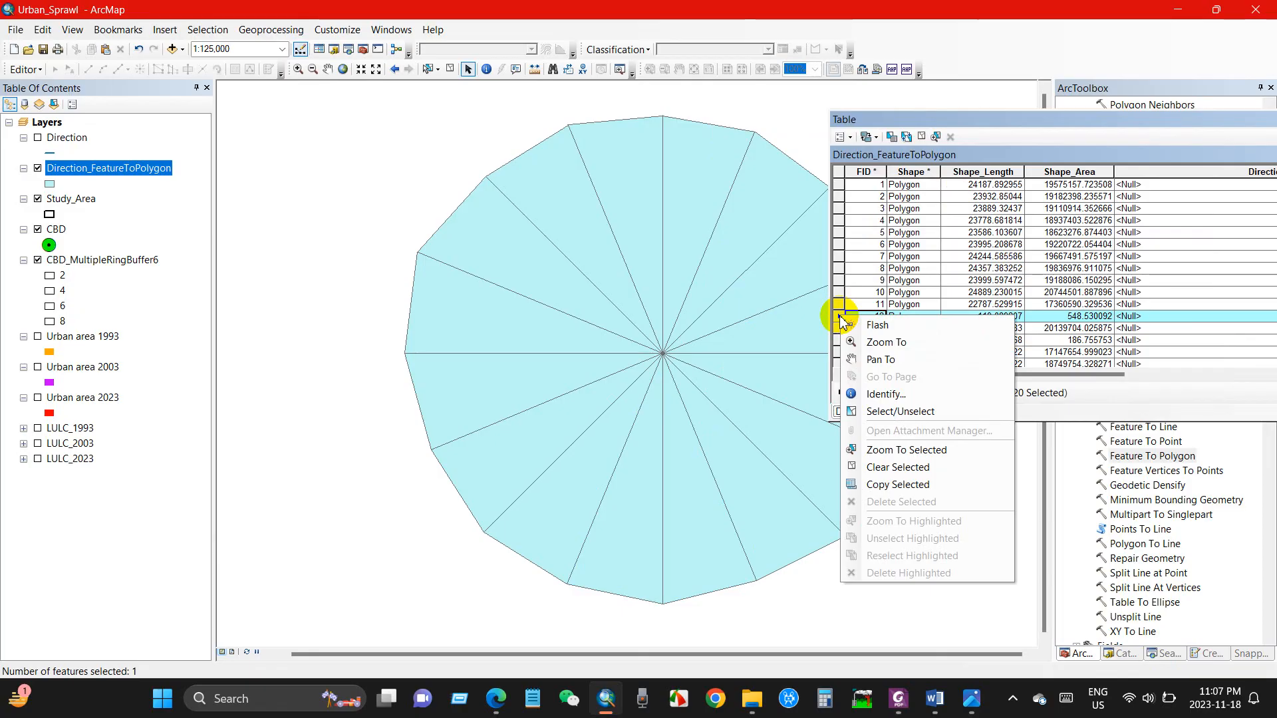
click(840, 317)
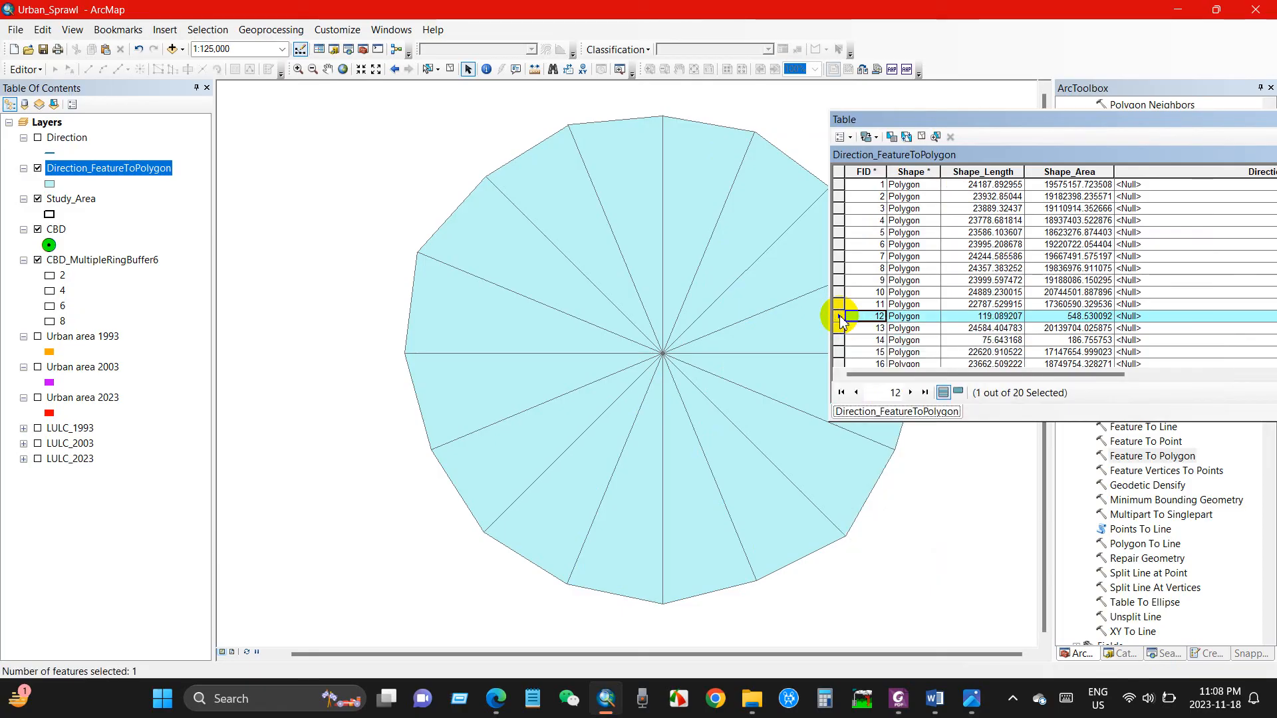
Start an edit session on the Direction_FeatureToPolygon layer.
click(25, 70)
click(42, 85)
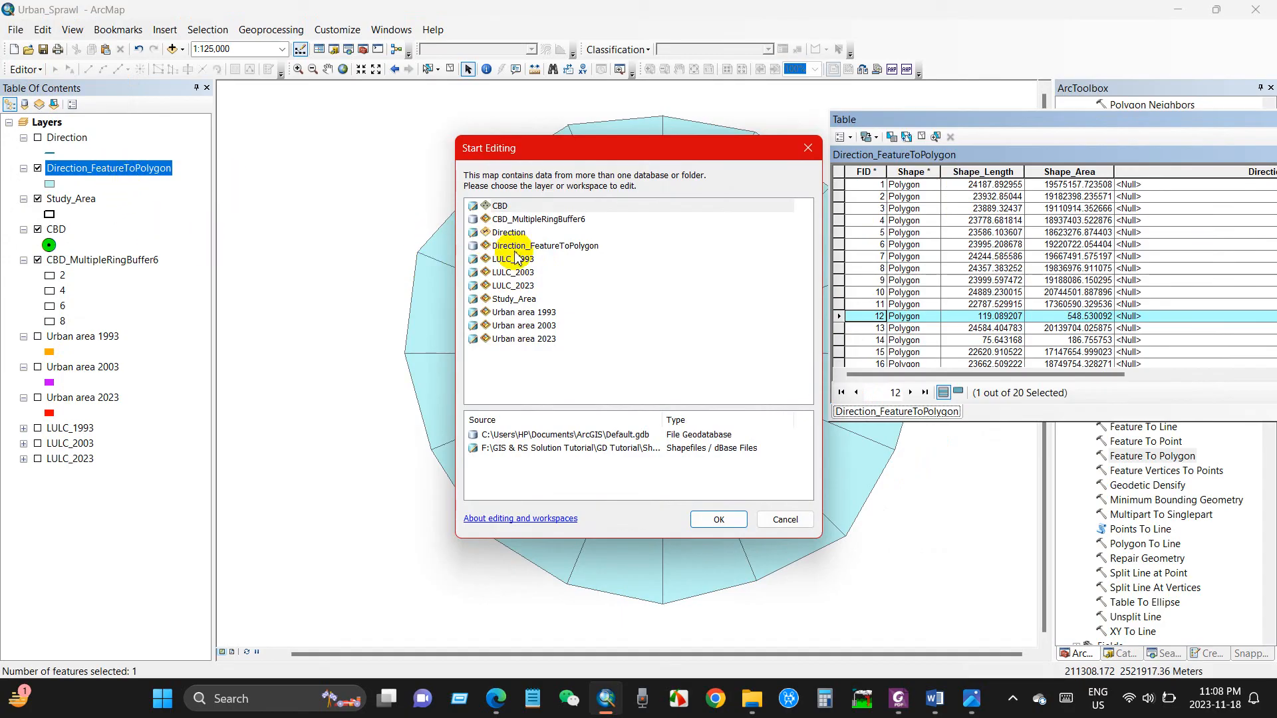
click(545, 247)
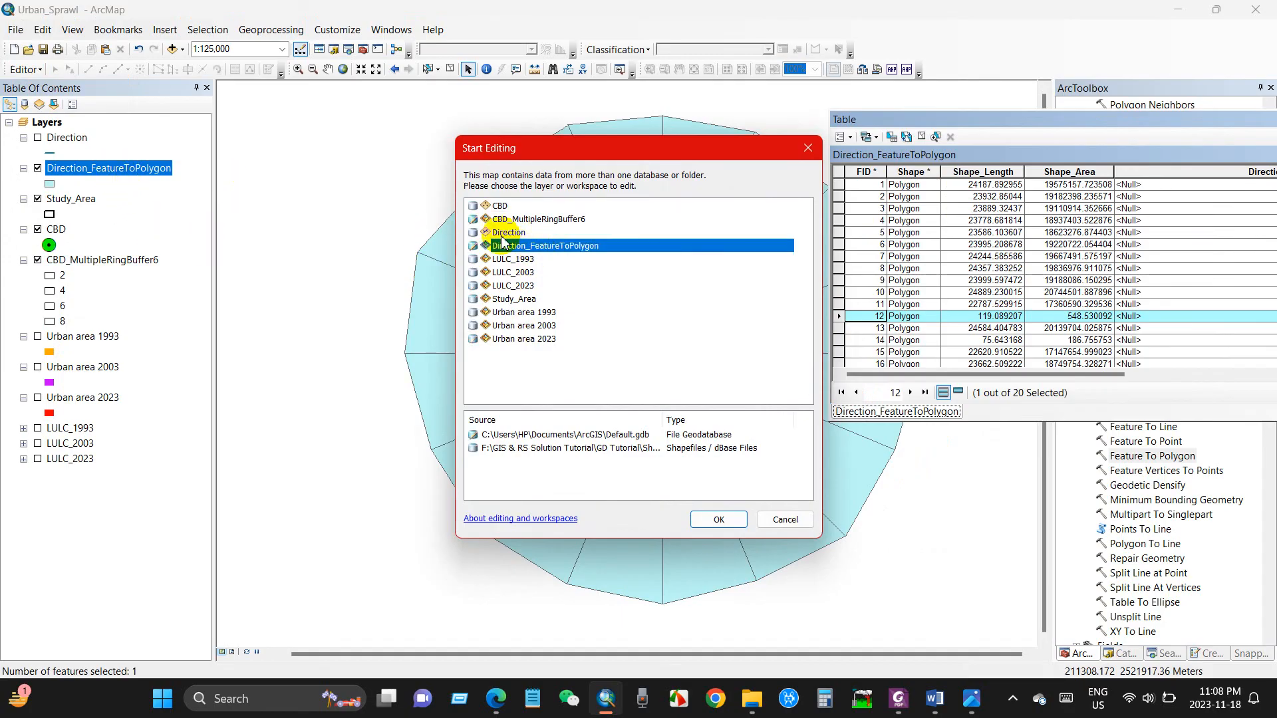
click(718, 521)
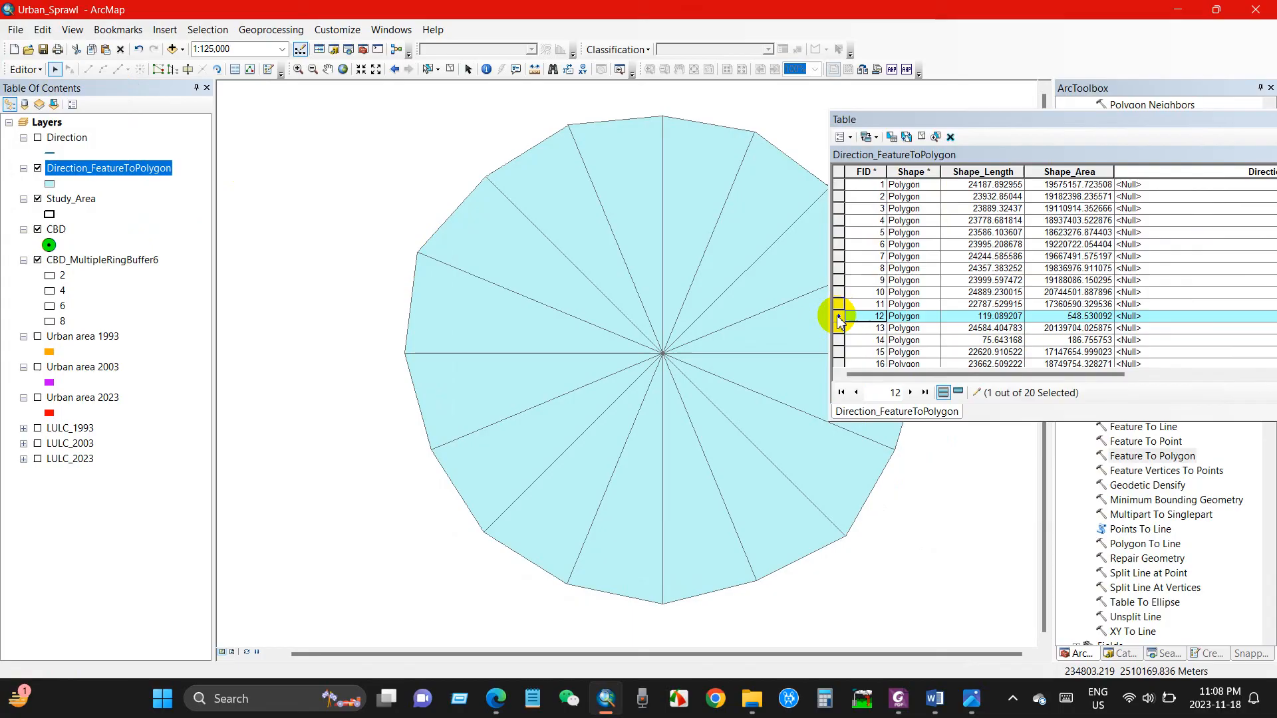
Delete the sliver polygon records with FID 12 and FID 14 from the attribute table.
click(840, 317)
right_click(840, 322)
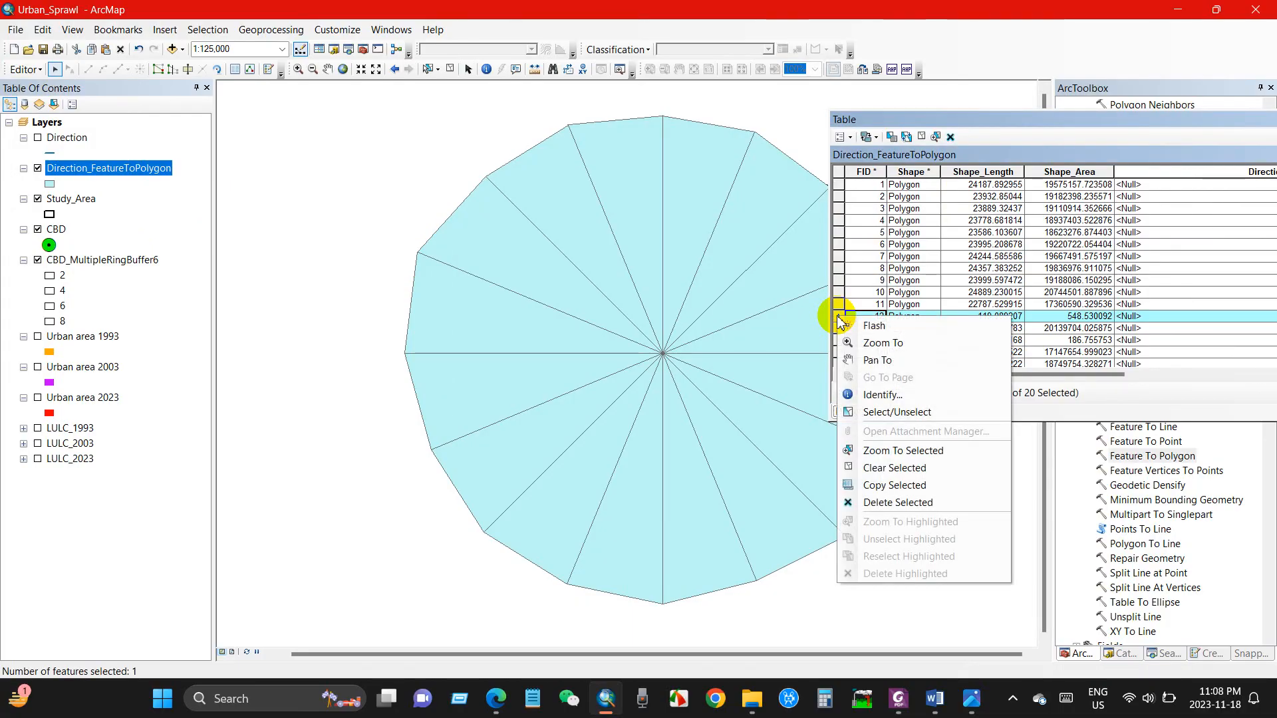
click(892, 503)
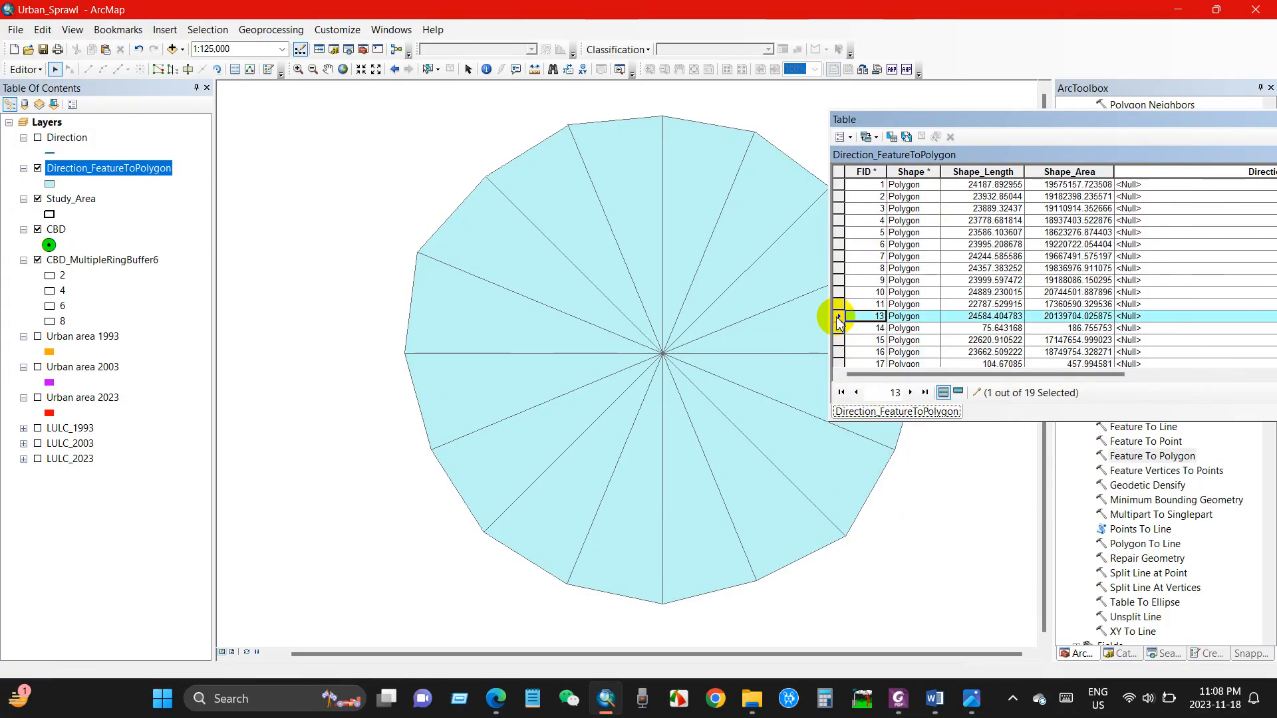
click(840, 329)
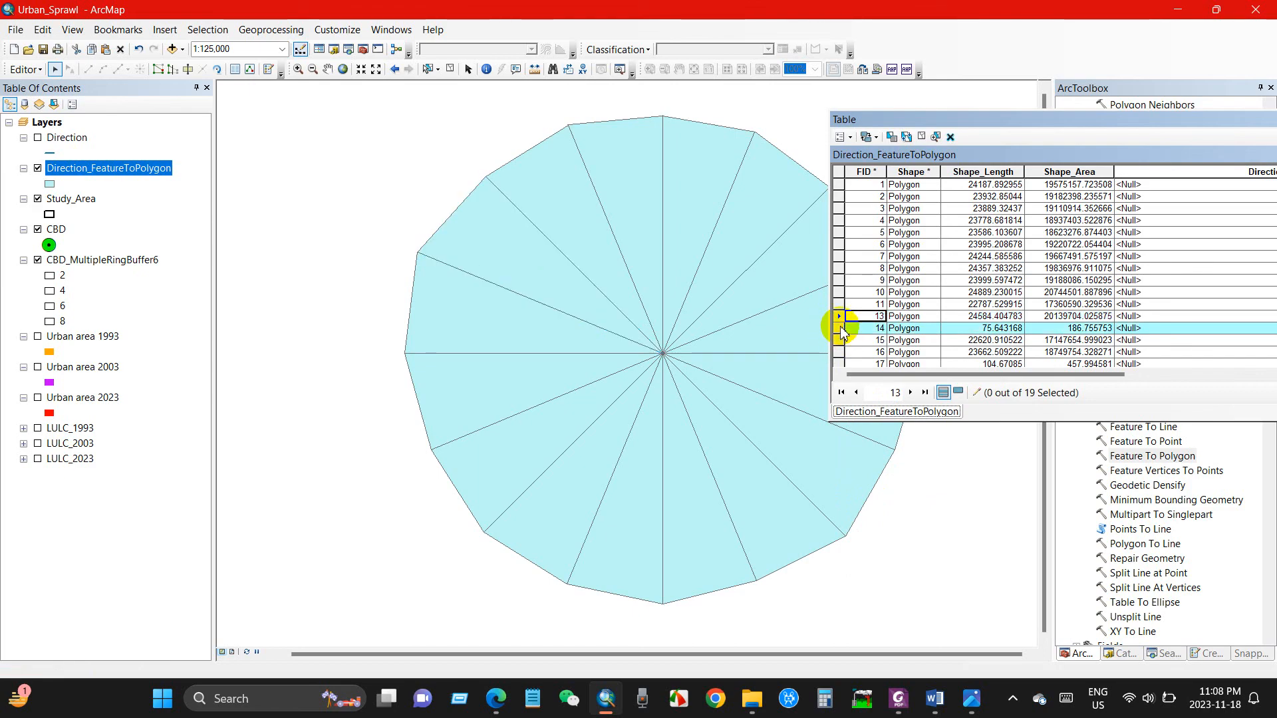
click(950, 136)
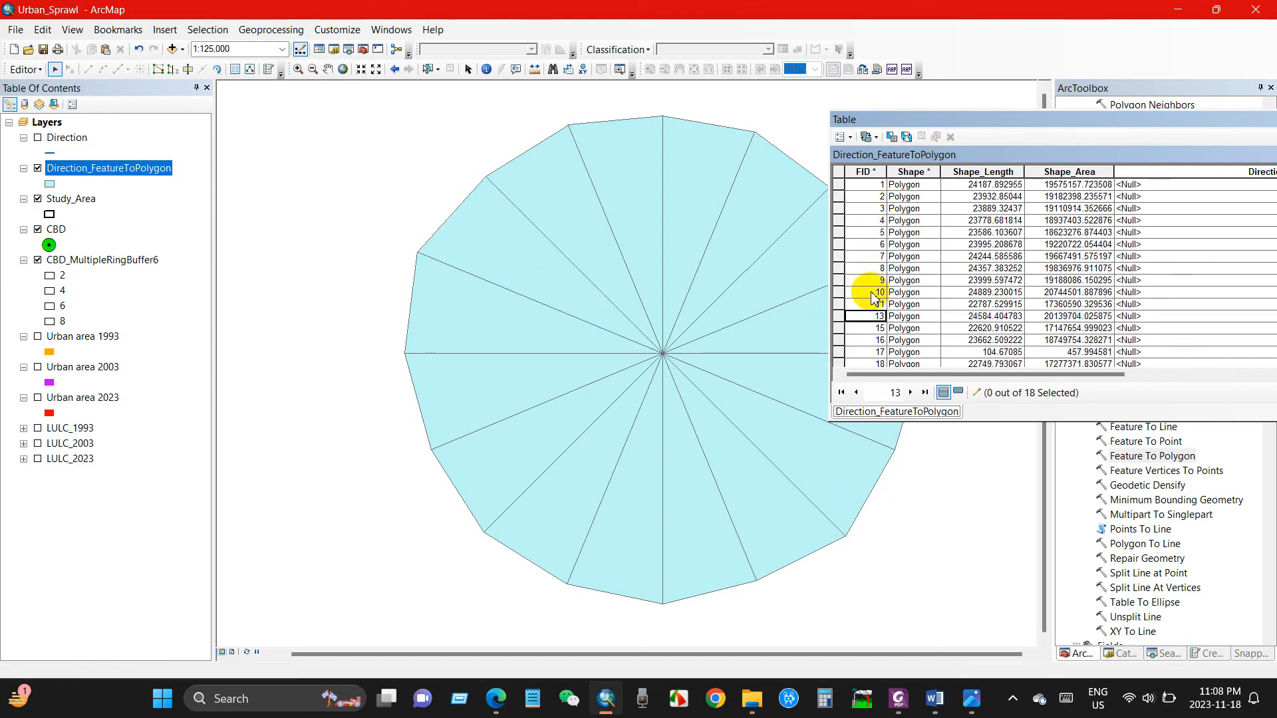
Check the remaining records against the map and delete the sliver polygons with FID 17 and FID 20.
click(839, 317)
click(840, 329)
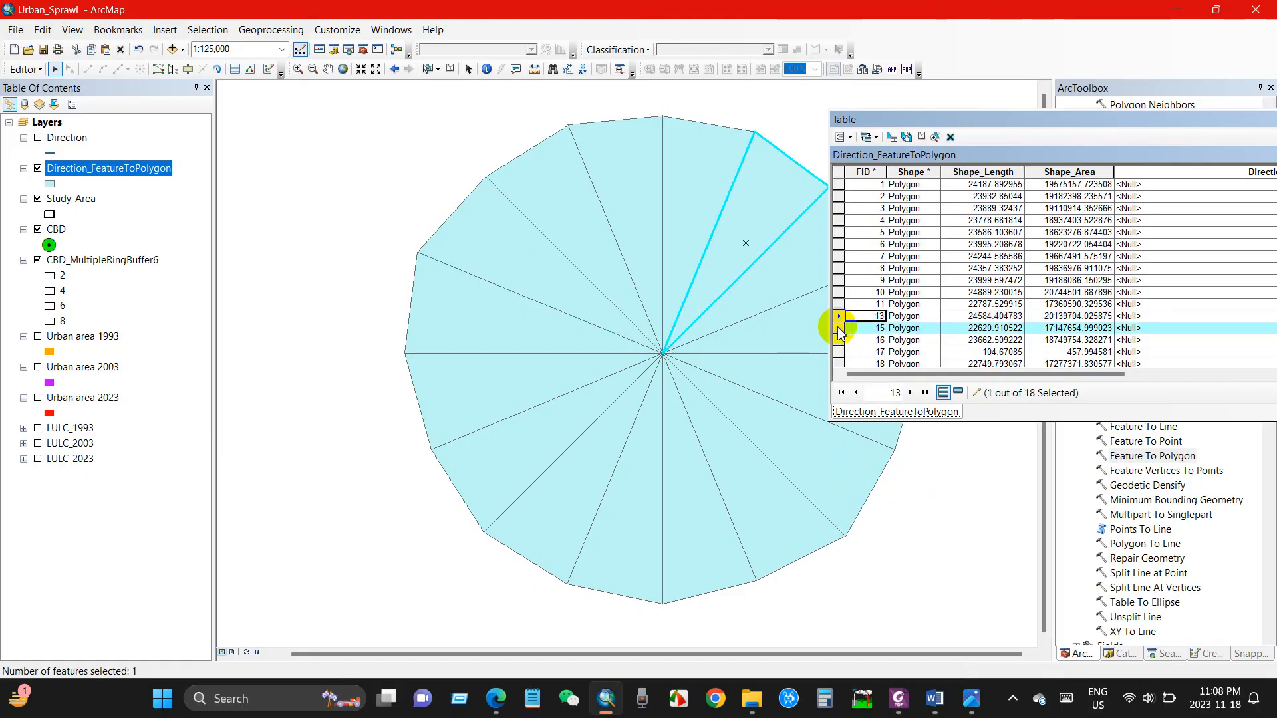
click(839, 341)
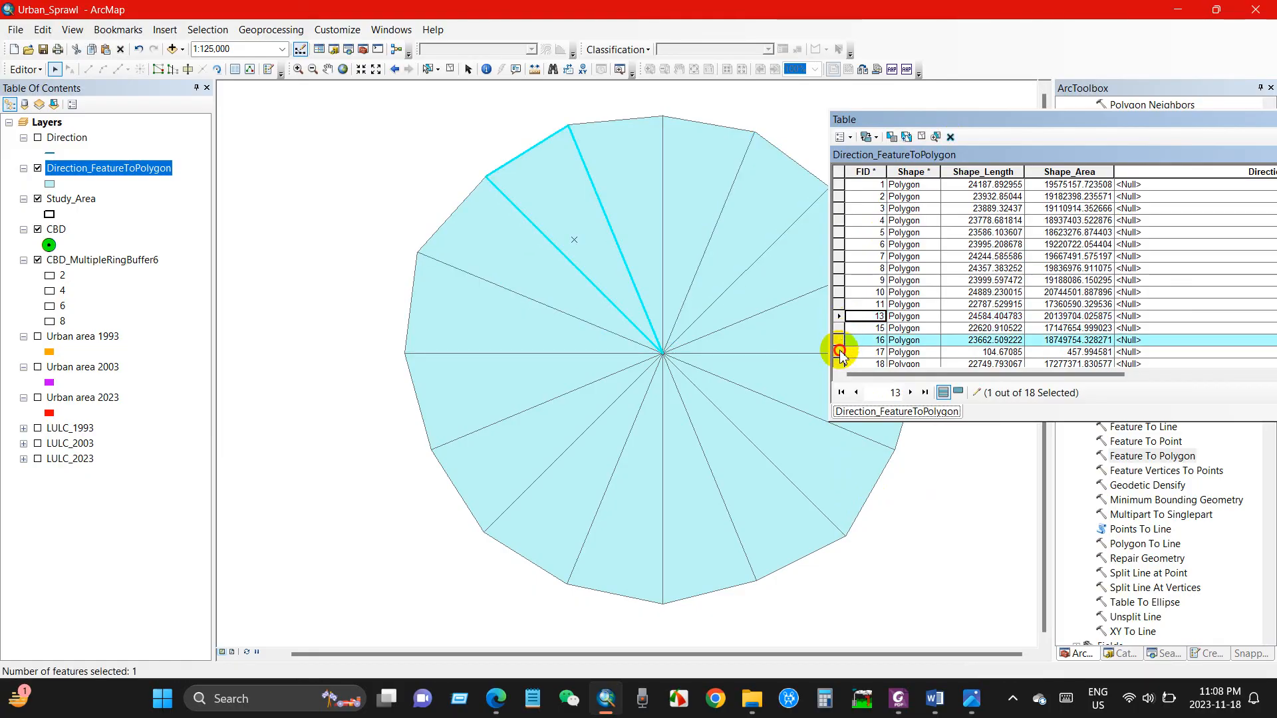
click(840, 353)
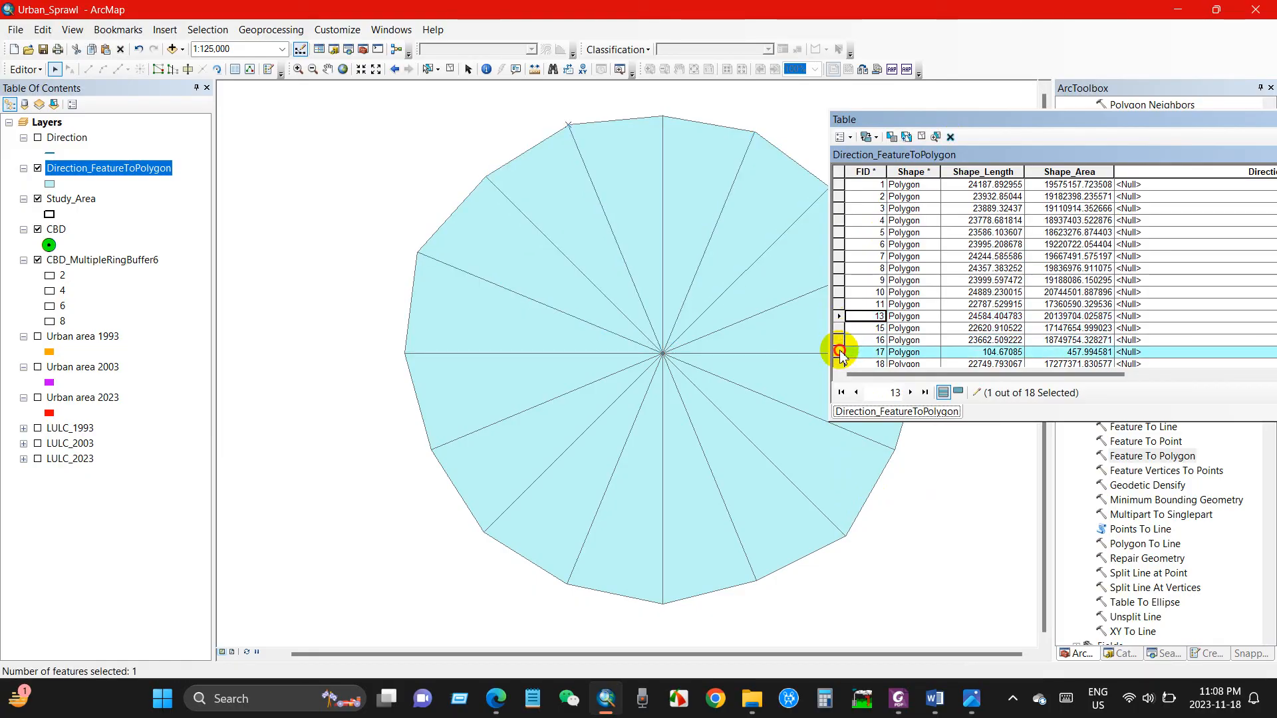
click(951, 136)
scroll(897, 291, down, 1)
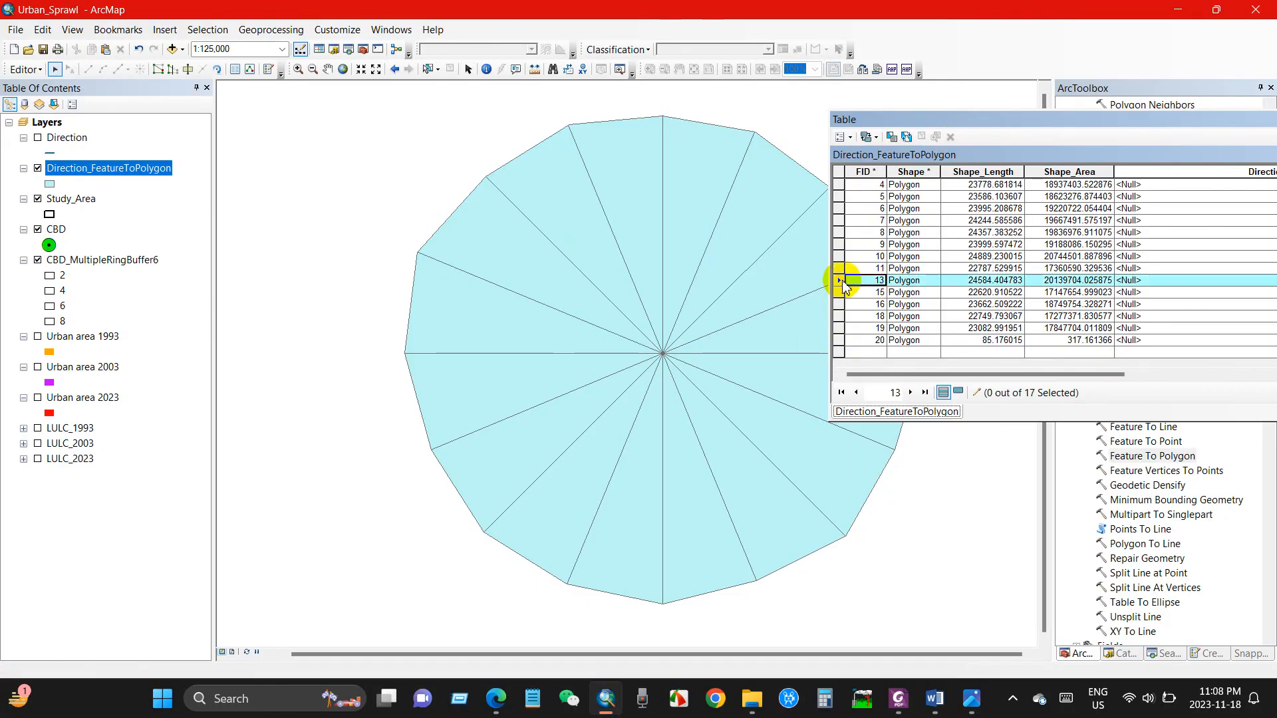
click(841, 280)
click(841, 292)
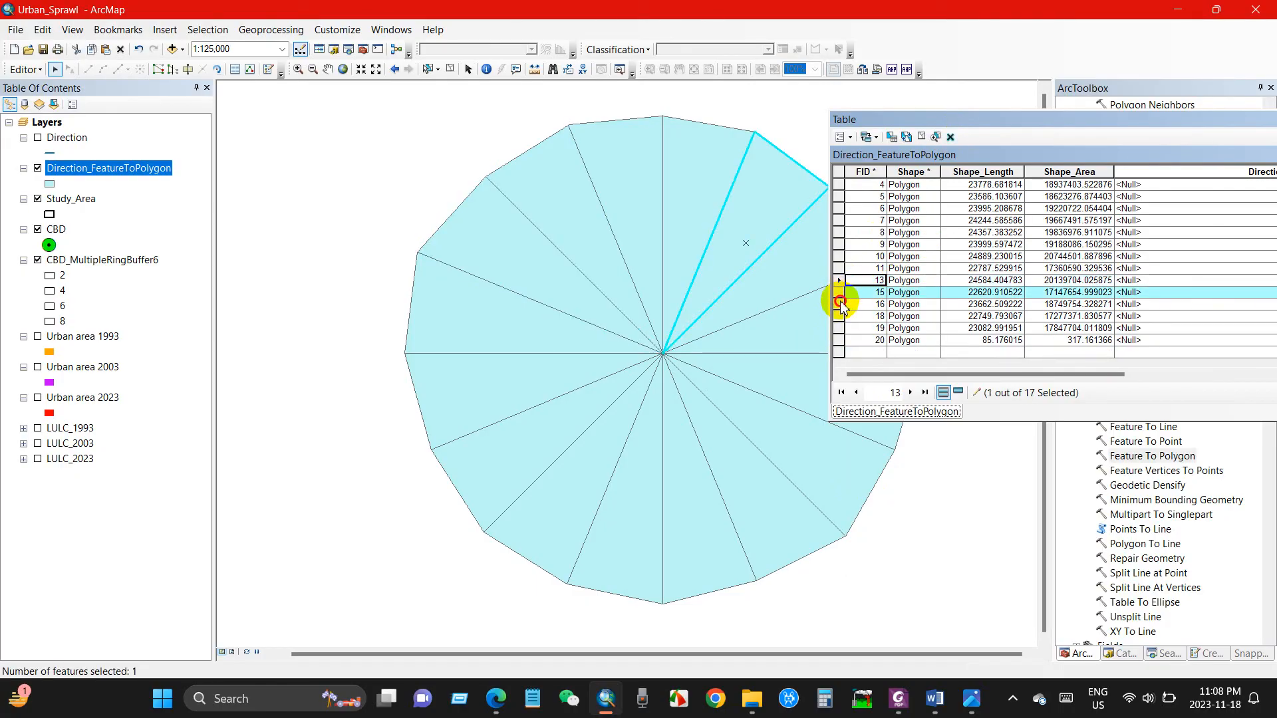
click(841, 304)
click(841, 340)
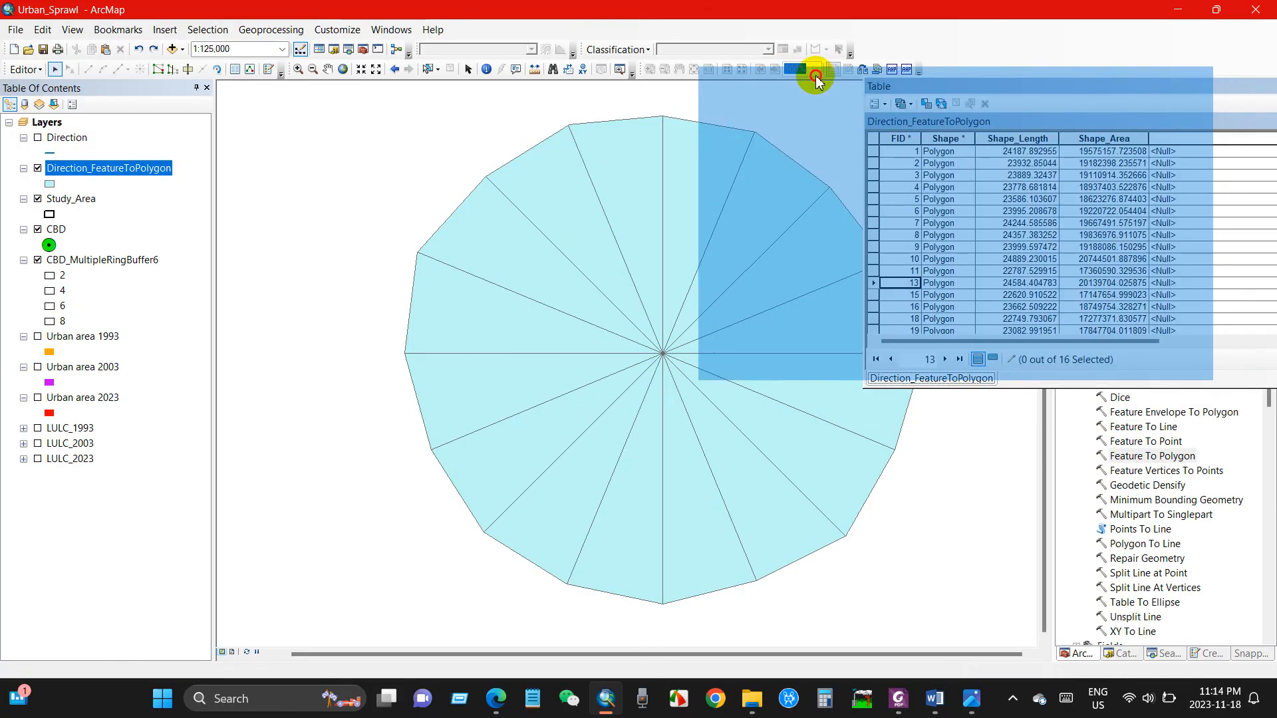
Select the FID 1 sector, look up its direction on the compass in Direction Angel .pdf in Foxit PhantomPDF, and set its Direction value to WSW.
drag(818, 71, 818, 73)
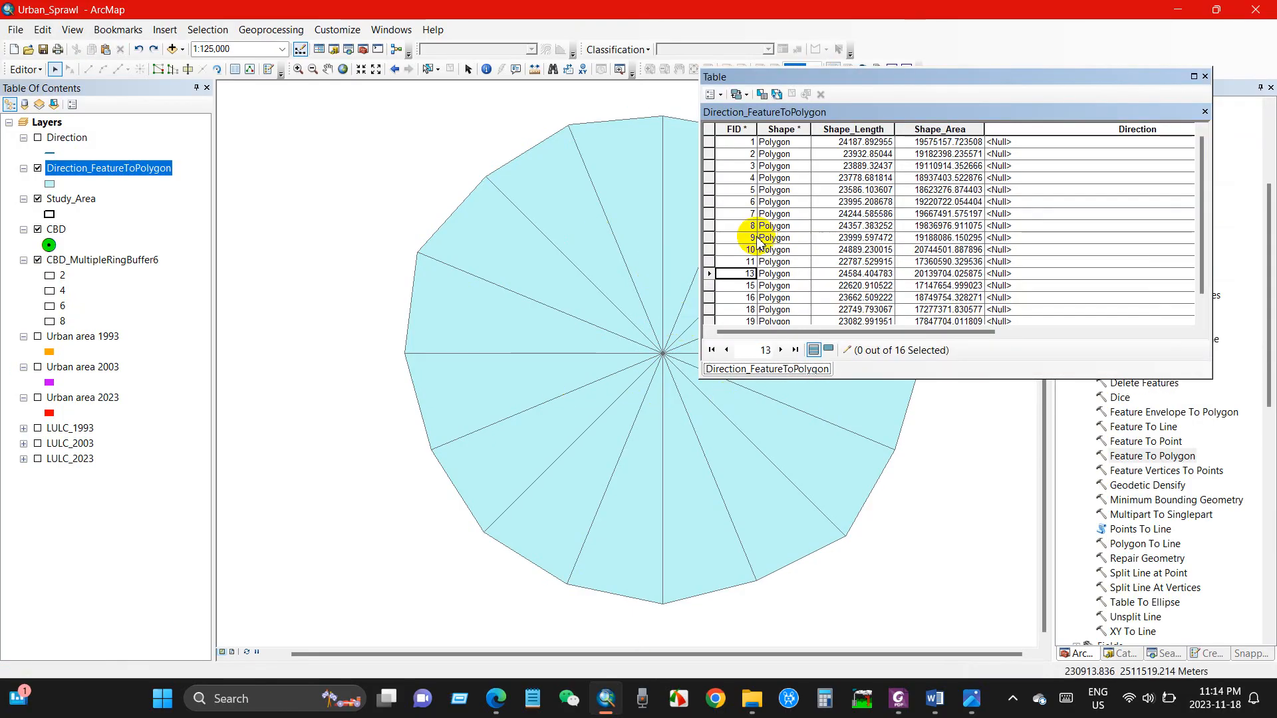
drag(835, 75, 895, 80)
click(770, 143)
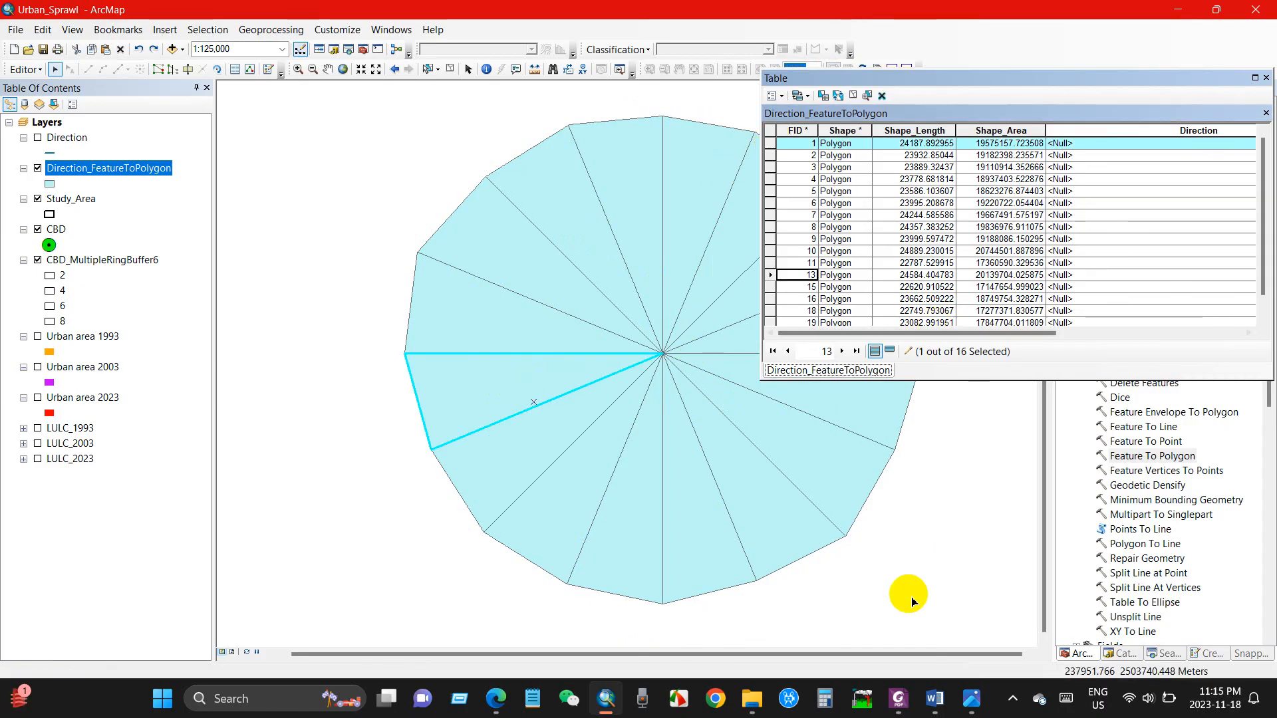
click(897, 700)
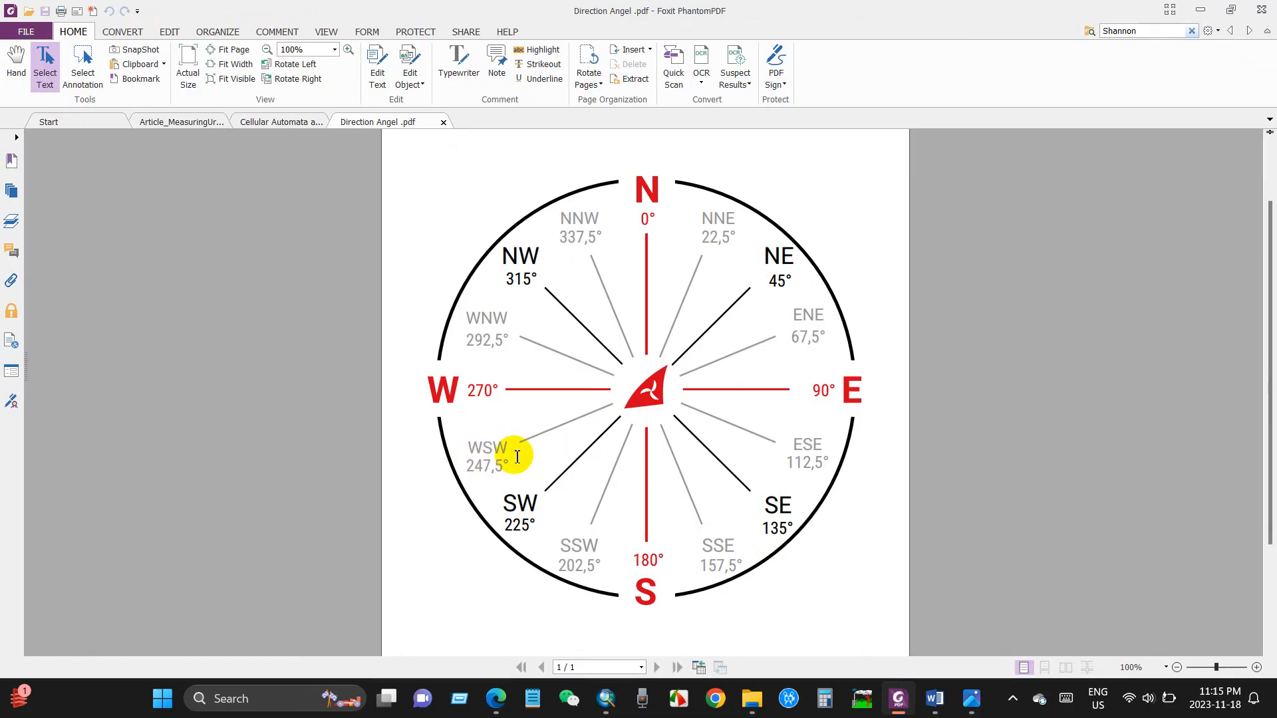
key(alt+Tab)
click(1064, 145)
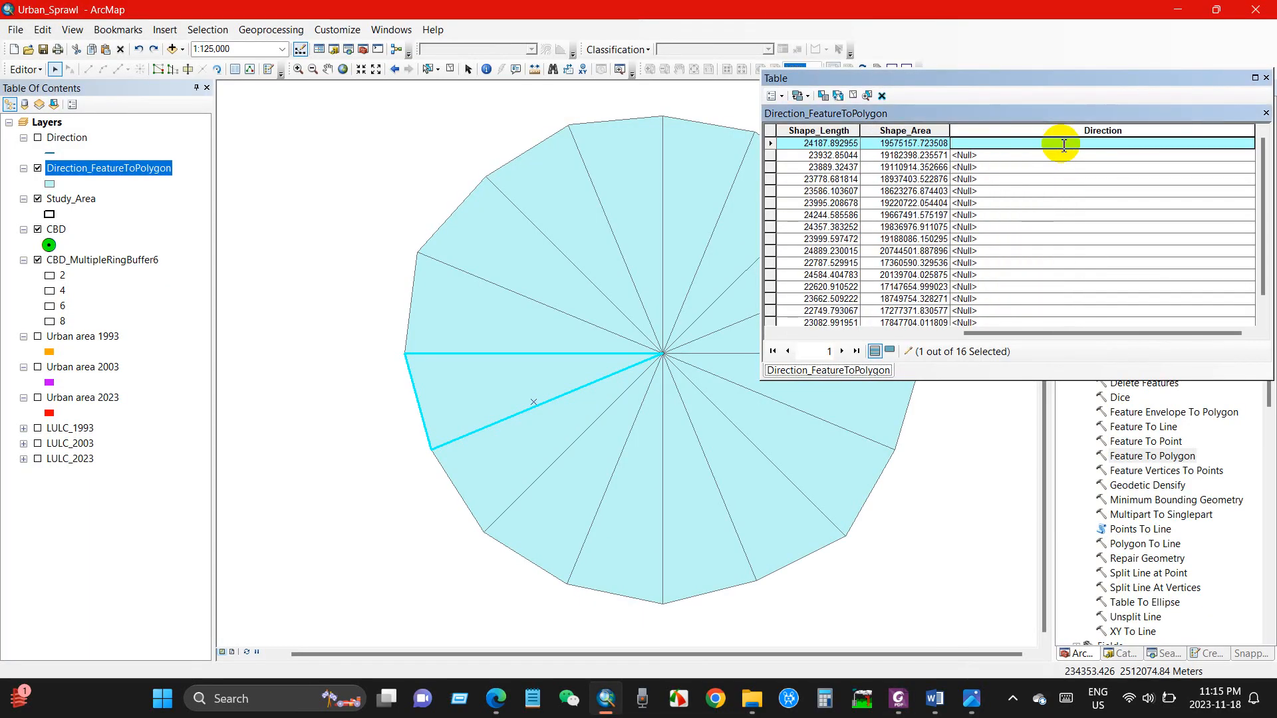
text(WSW)
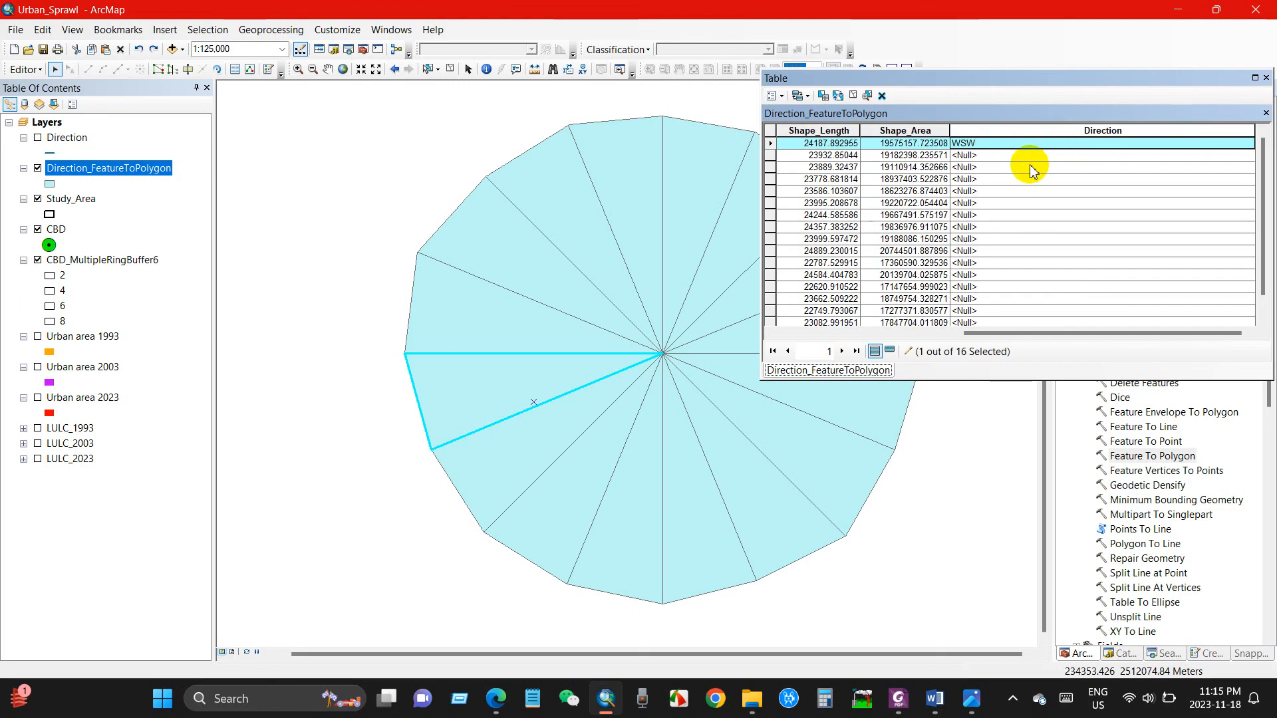
click(986, 156)
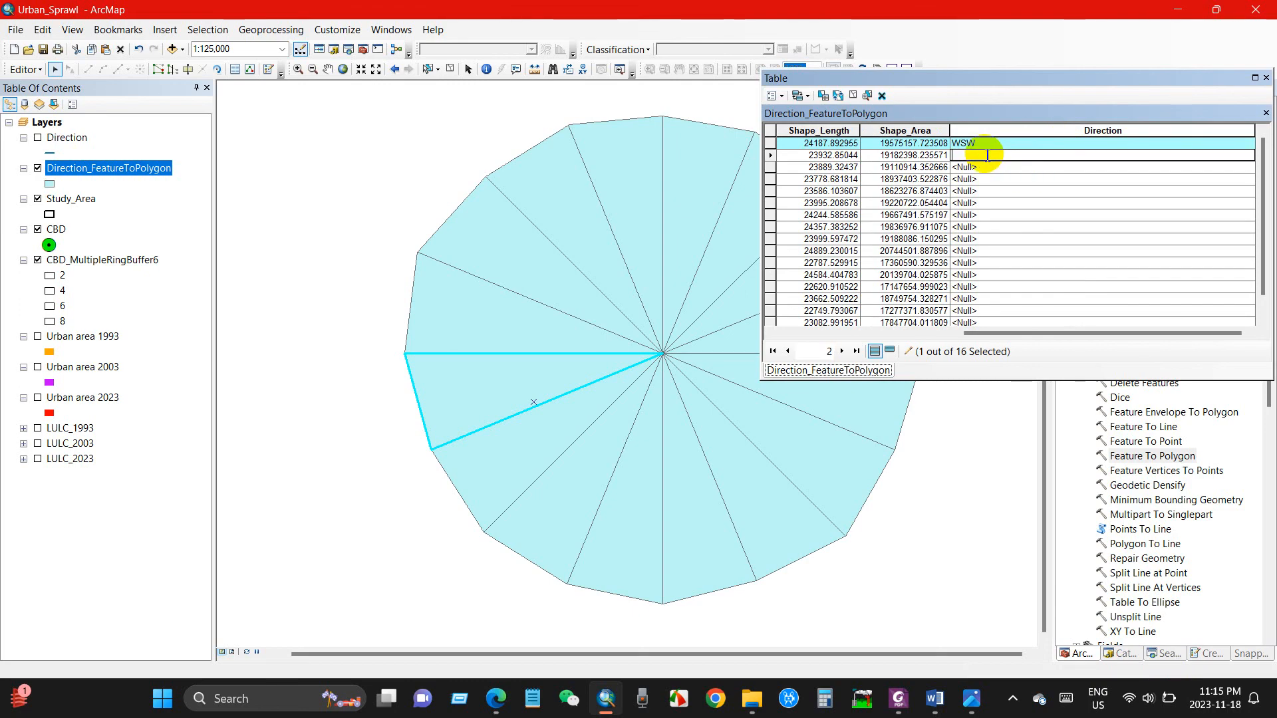
Select the FID 2 sector, look up its direction on the compass in Direction Angel .pdf, and set its Direction value to SW.
click(770, 156)
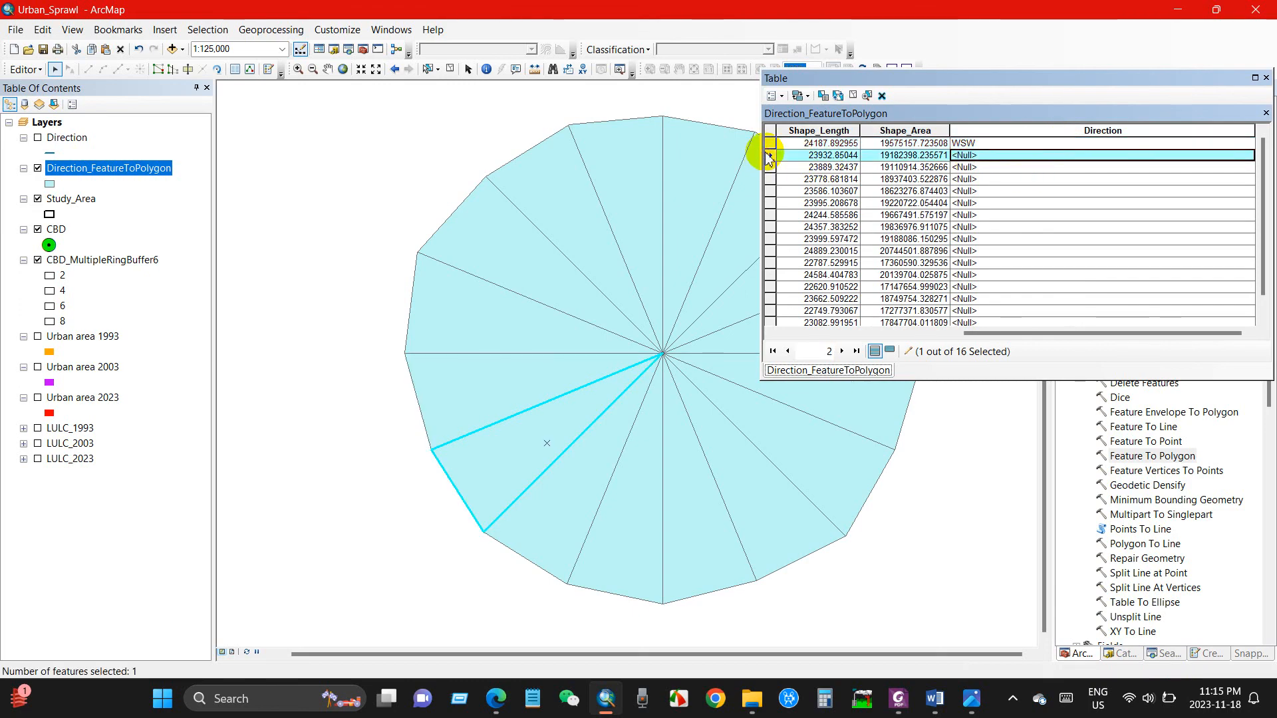
click(898, 698)
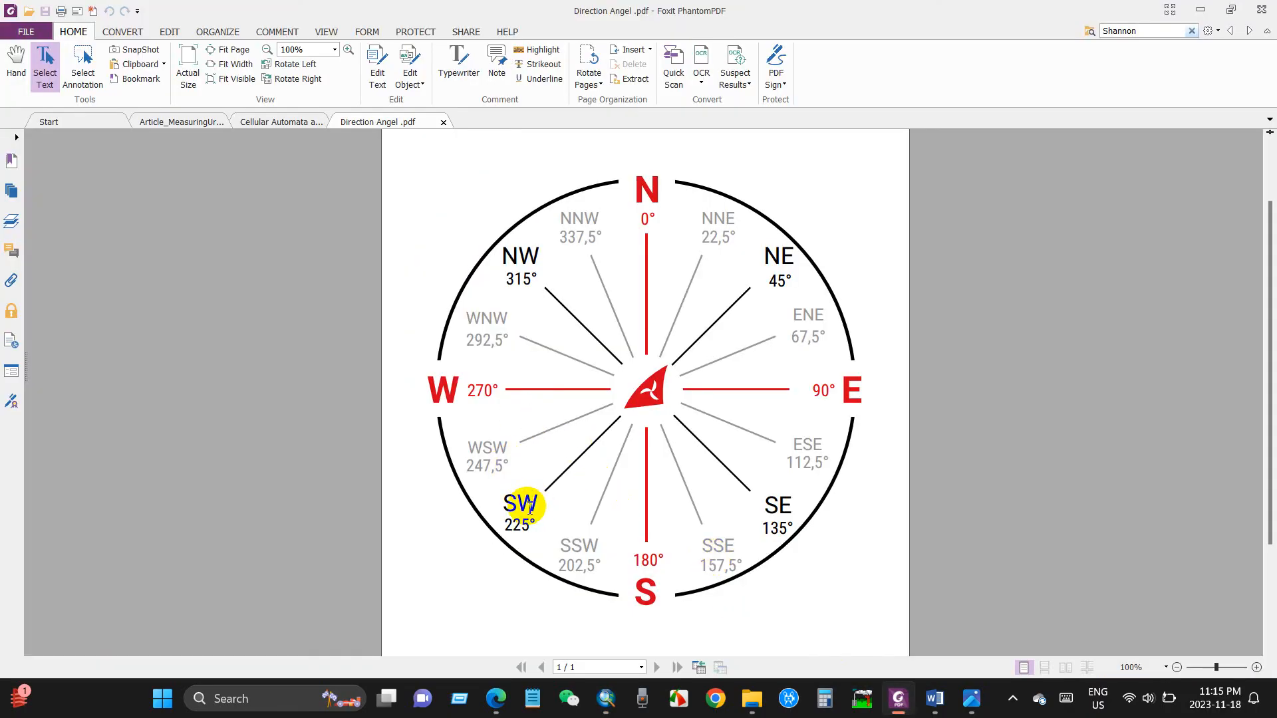
click(606, 698)
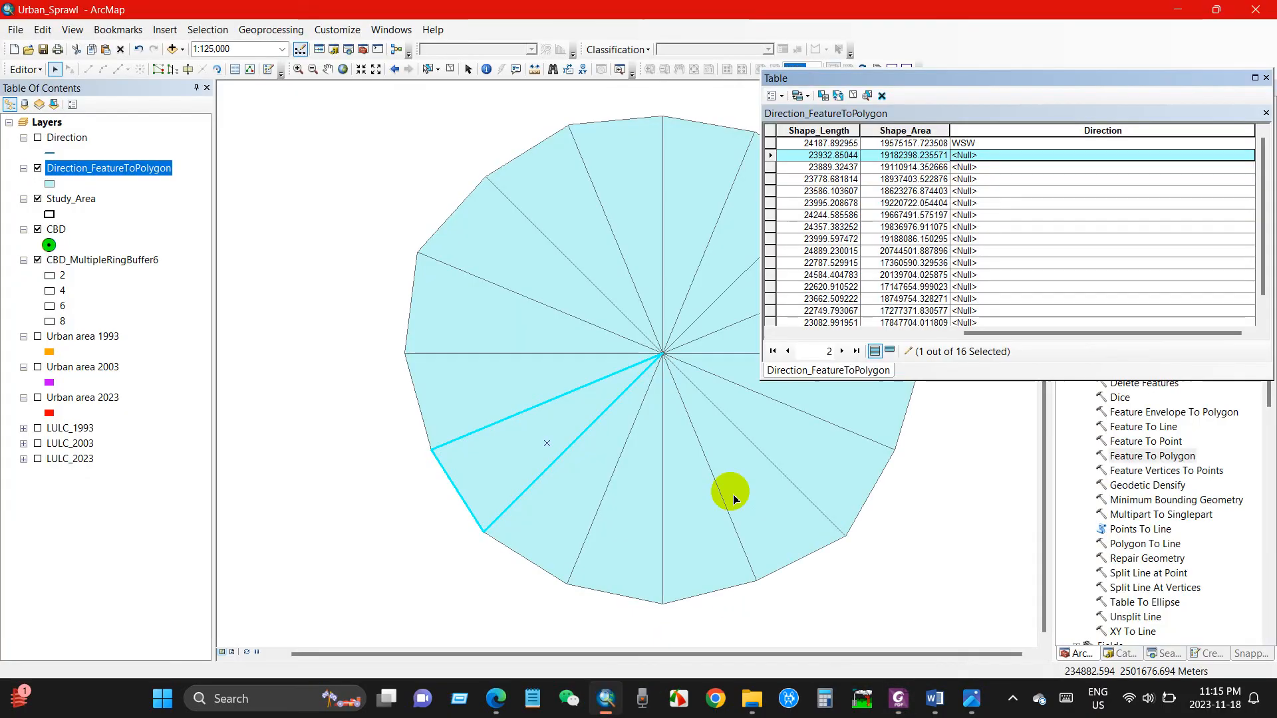
click(968, 154)
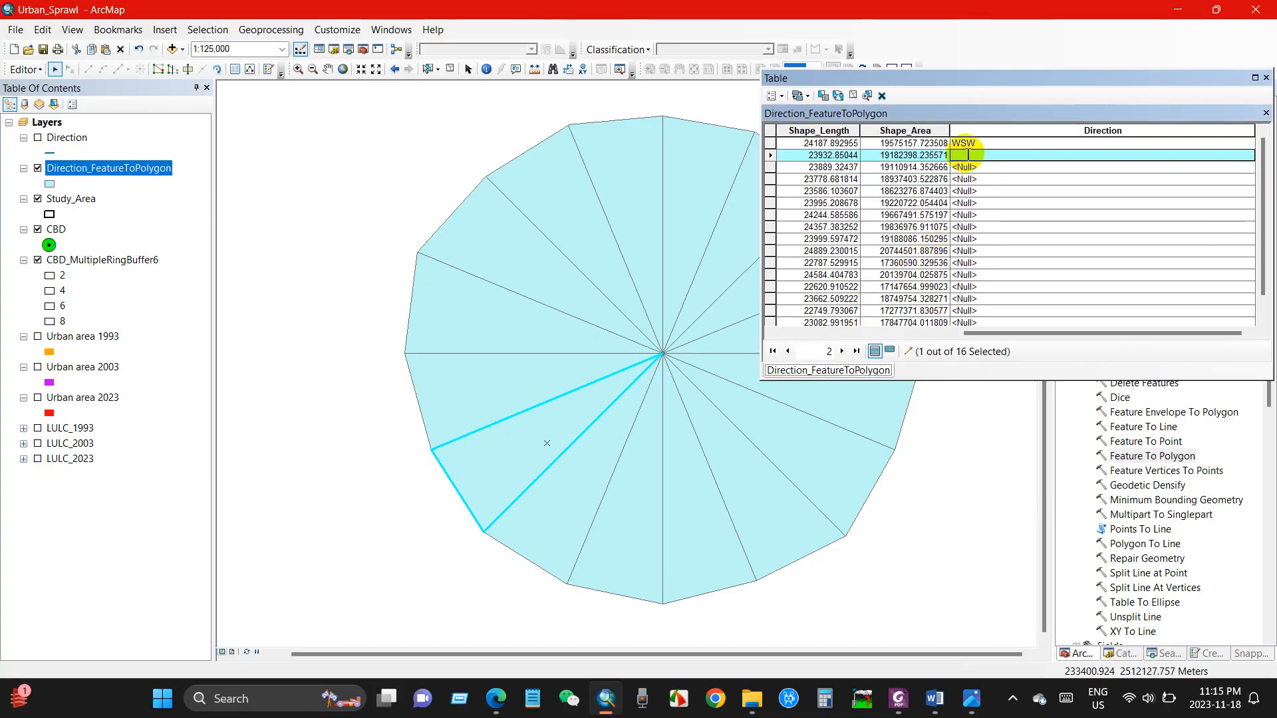
Select the FID 3 sector, check its direction on the PDF compass, and set its Direction value to SSW.
click(770, 167)
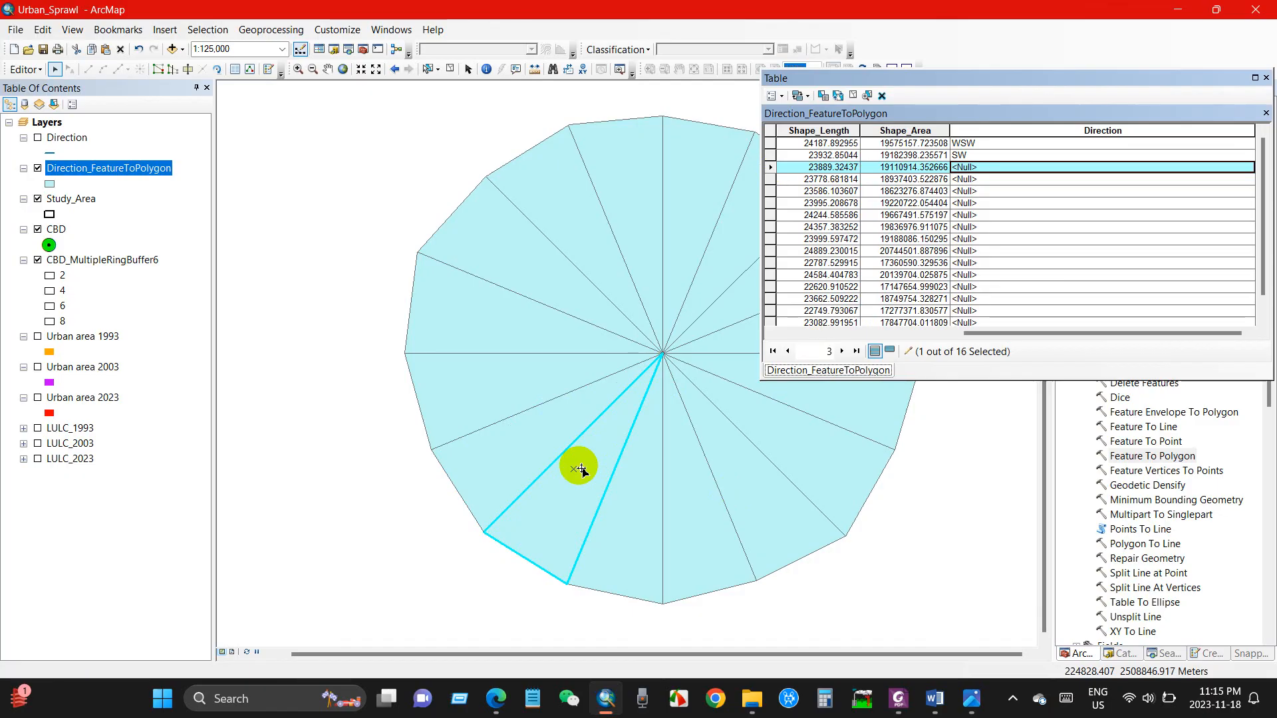
click(899, 697)
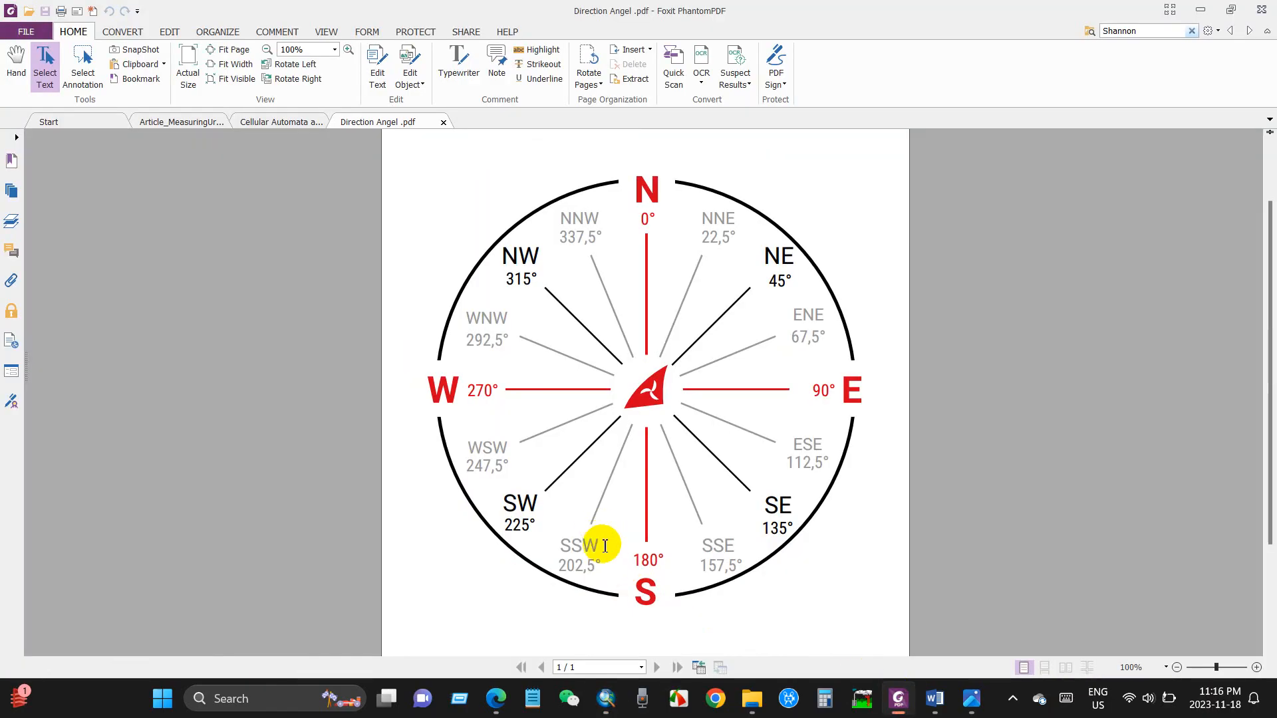
click(604, 695)
click(968, 167)
text(SSW)
Select the FID 4 sector, check its direction on the PDF compass, and set its Direction value to S.
click(773, 179)
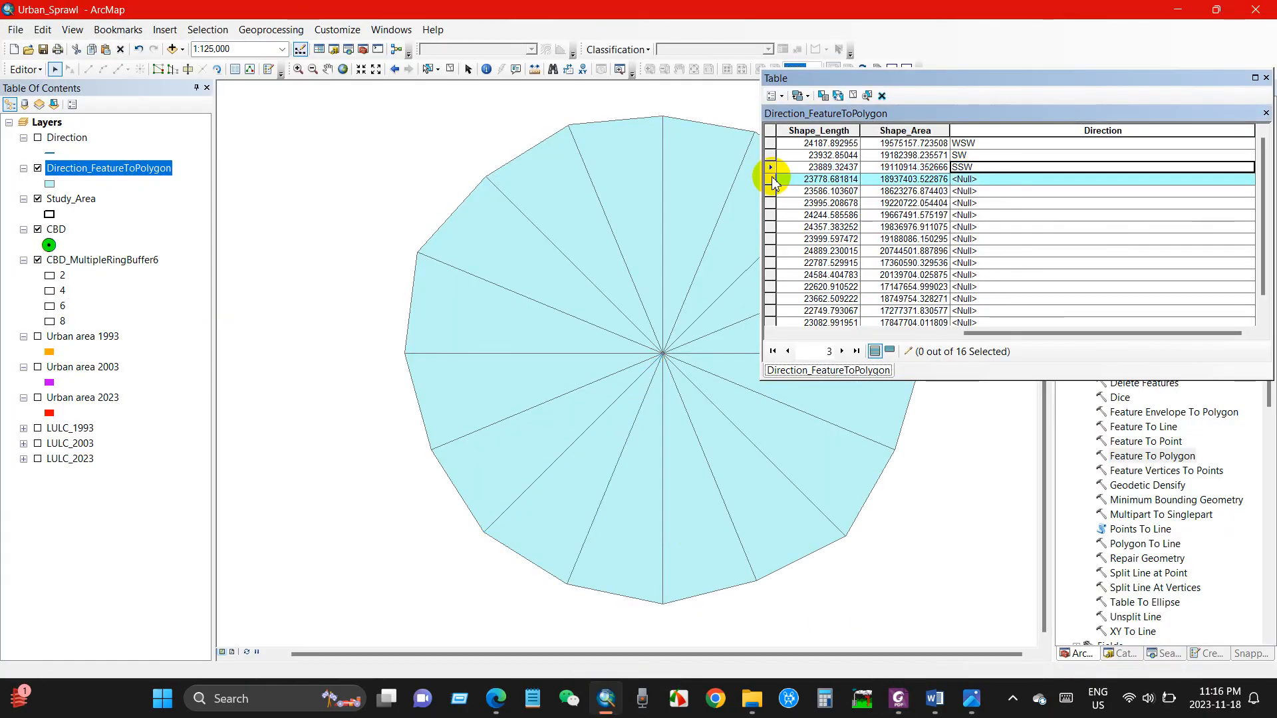
click(897, 698)
click(898, 699)
click(974, 179)
text(S)
Select the FID 5 sector and look up its direction on the compass in Direction Angel .pdf.
click(774, 191)
click(896, 697)
click(604, 698)
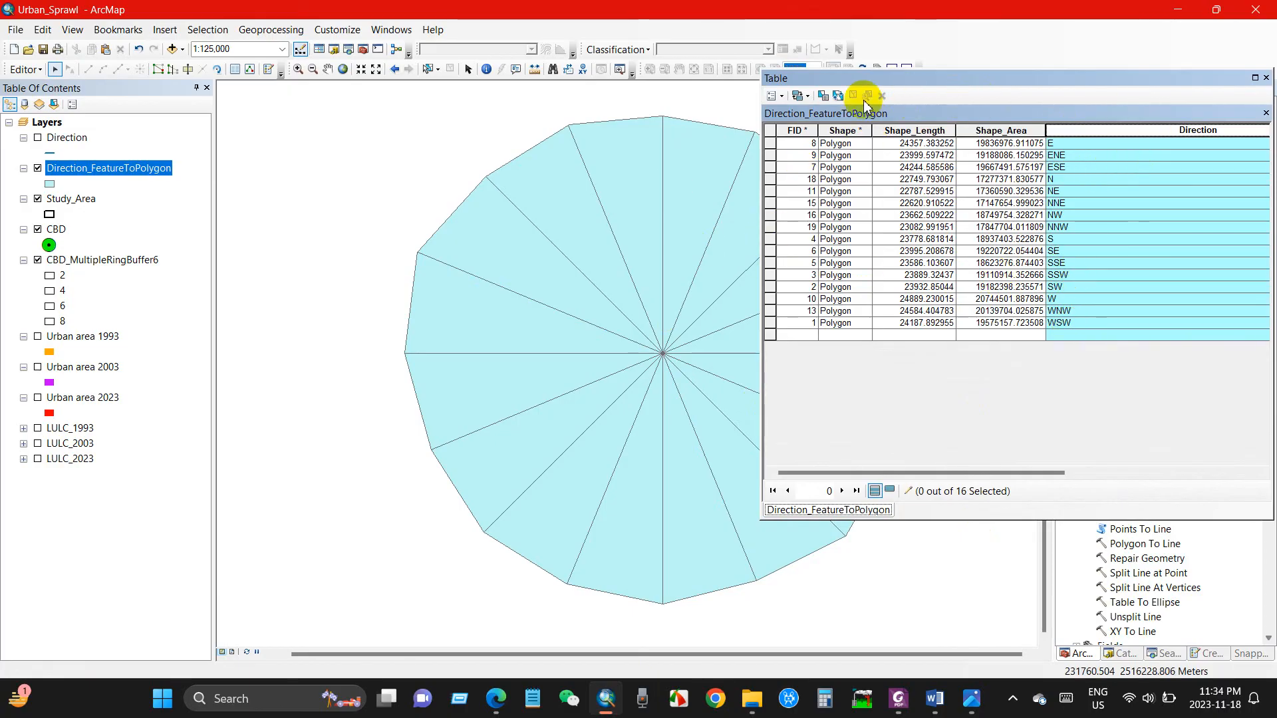
Close the attribute table, then save the Direction edits and end the edit session.
drag(935, 78, 803, 80)
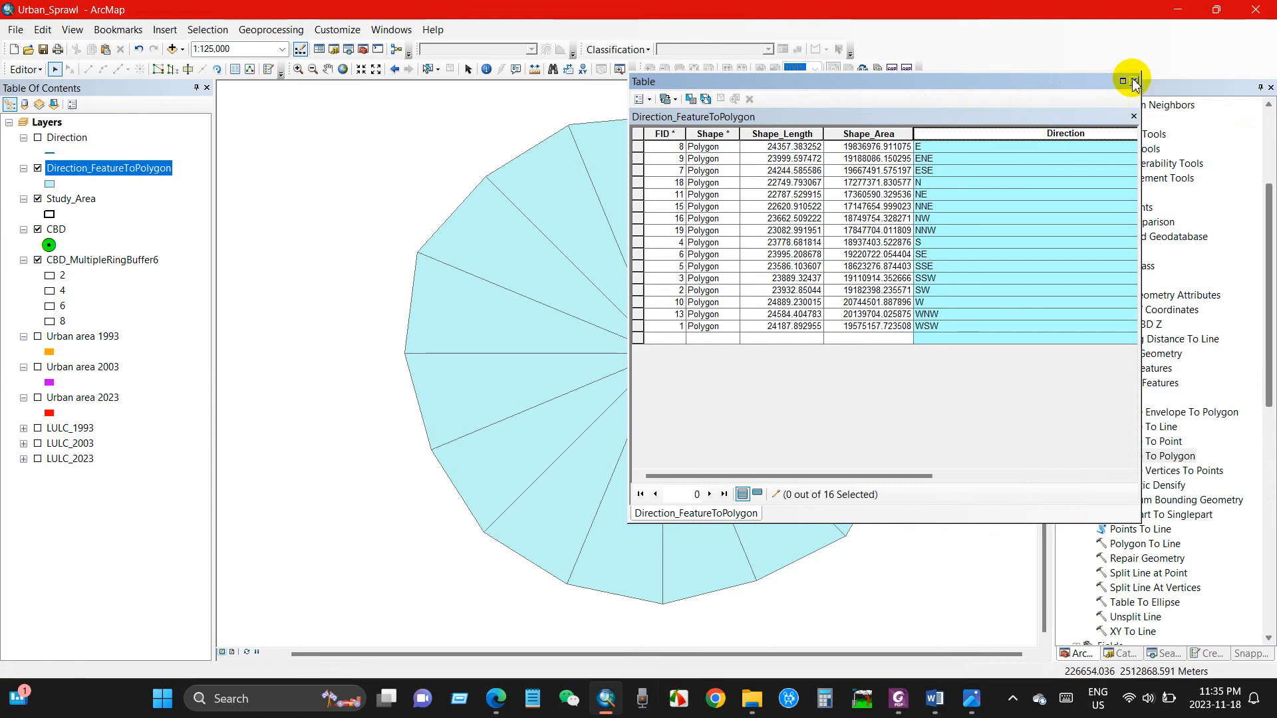
click(1134, 83)
click(25, 69)
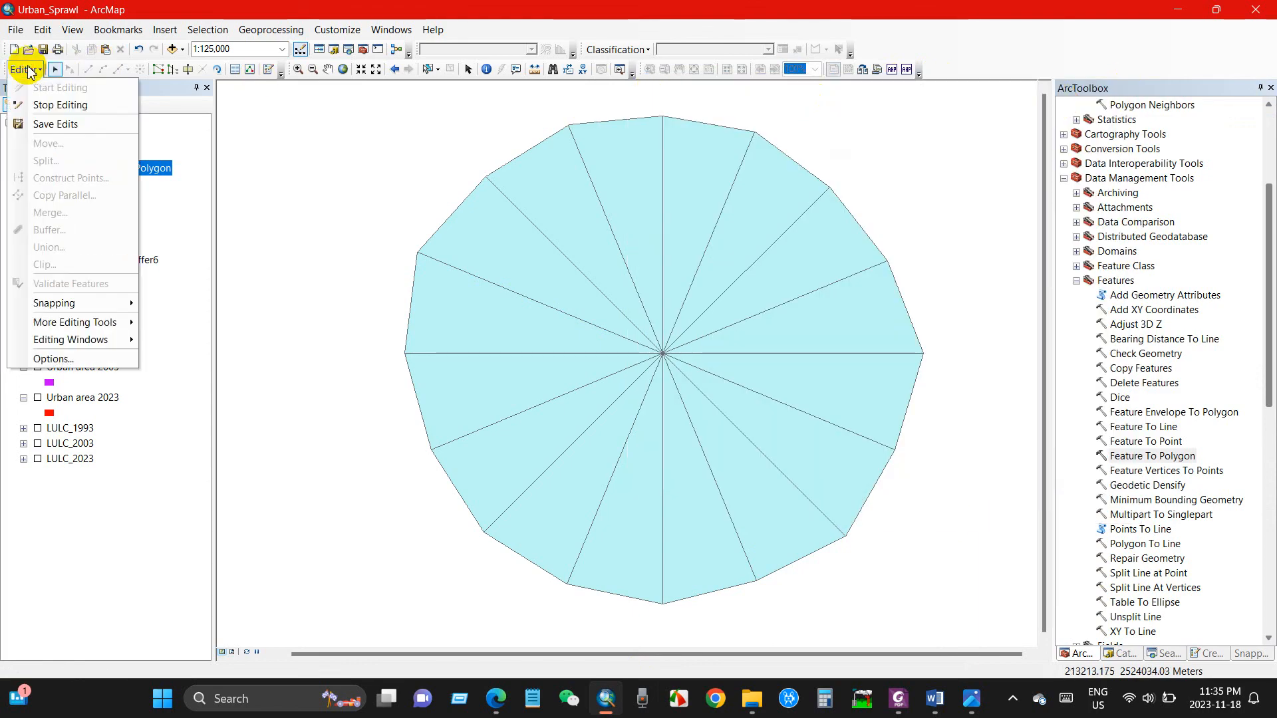
click(44, 125)
click(25, 69)
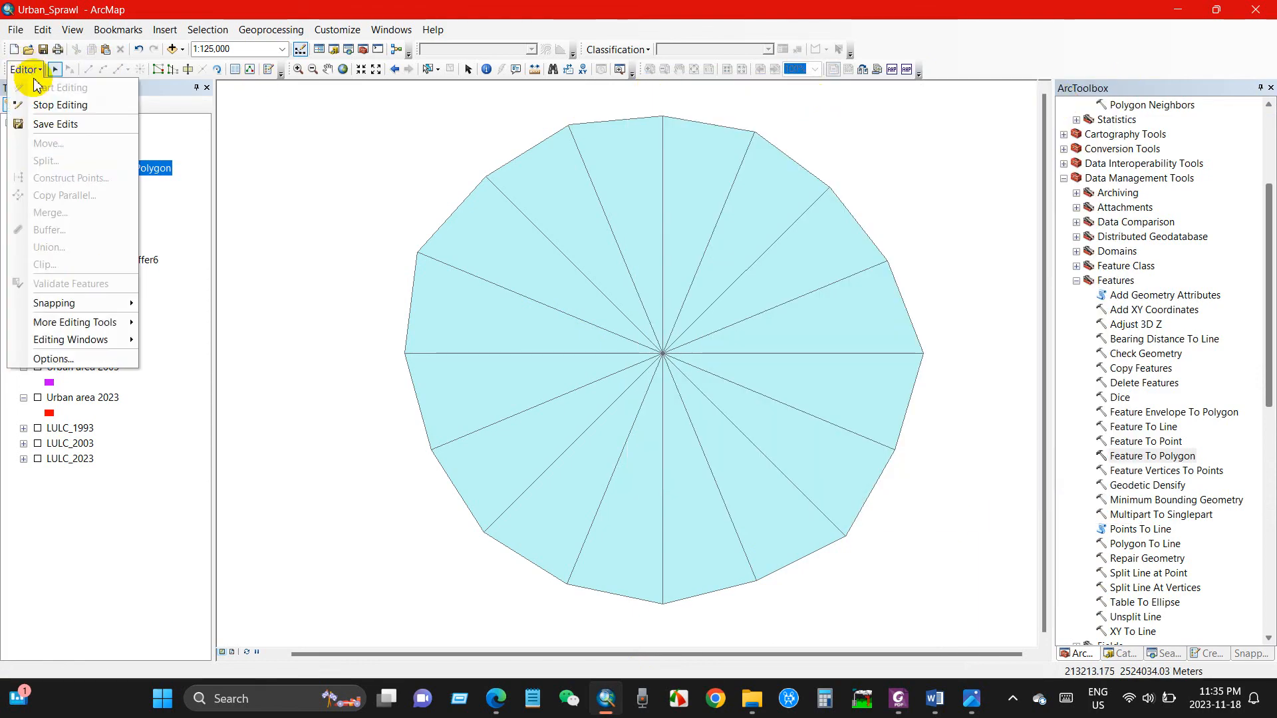
click(45, 106)
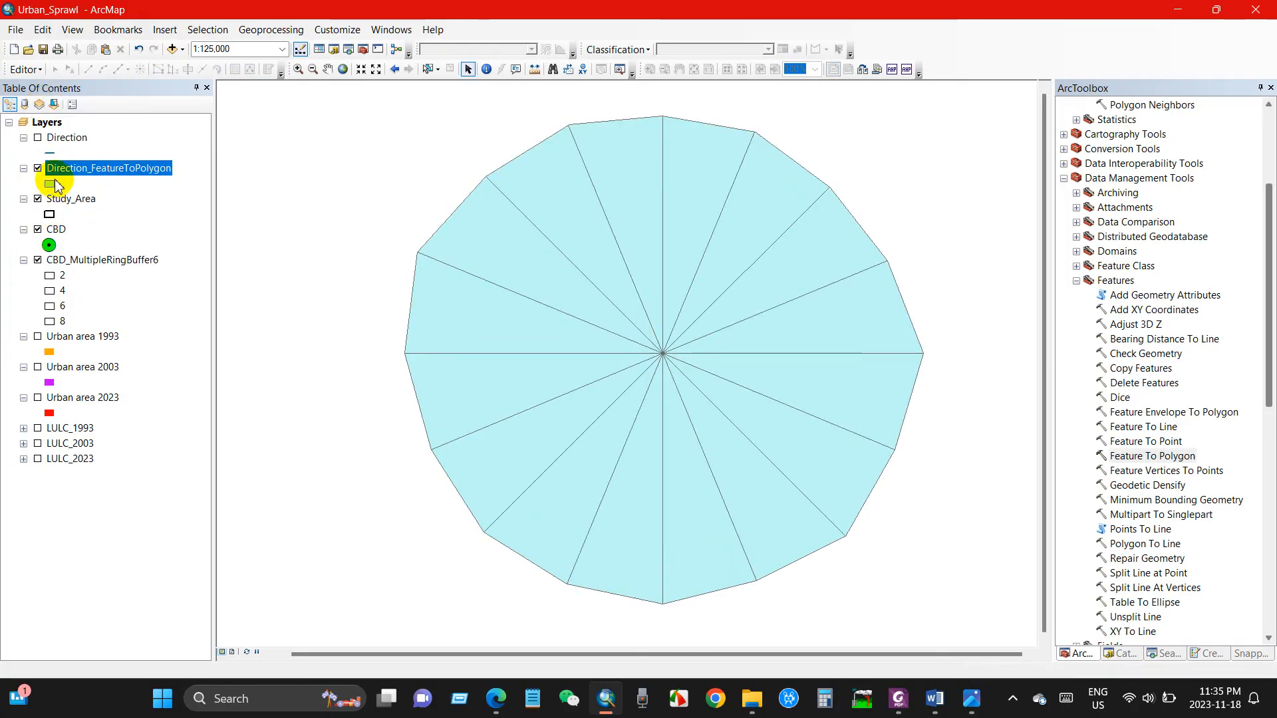
Hide the Study_Area and CBD layers and compare the Direction_FeatureToPolygon sectors with the CBD_MultipleRingBuffer6 rings.
click(38, 199)
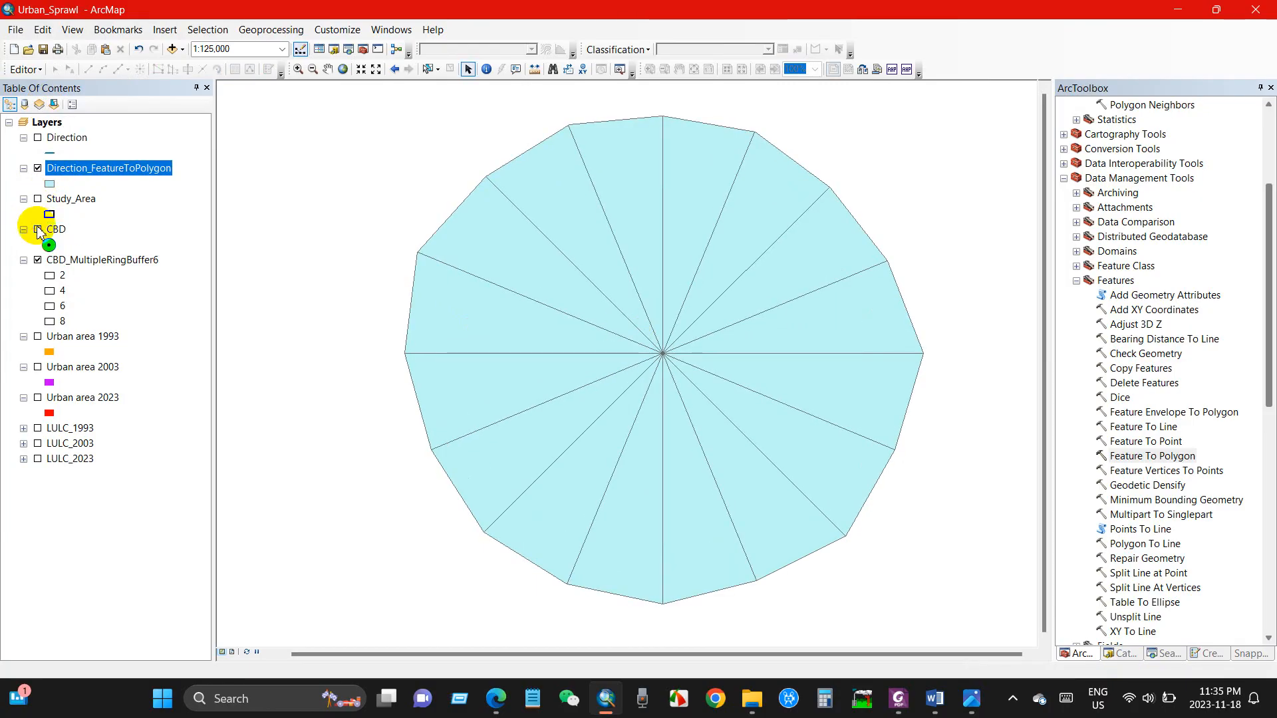
click(41, 180)
click(38, 169)
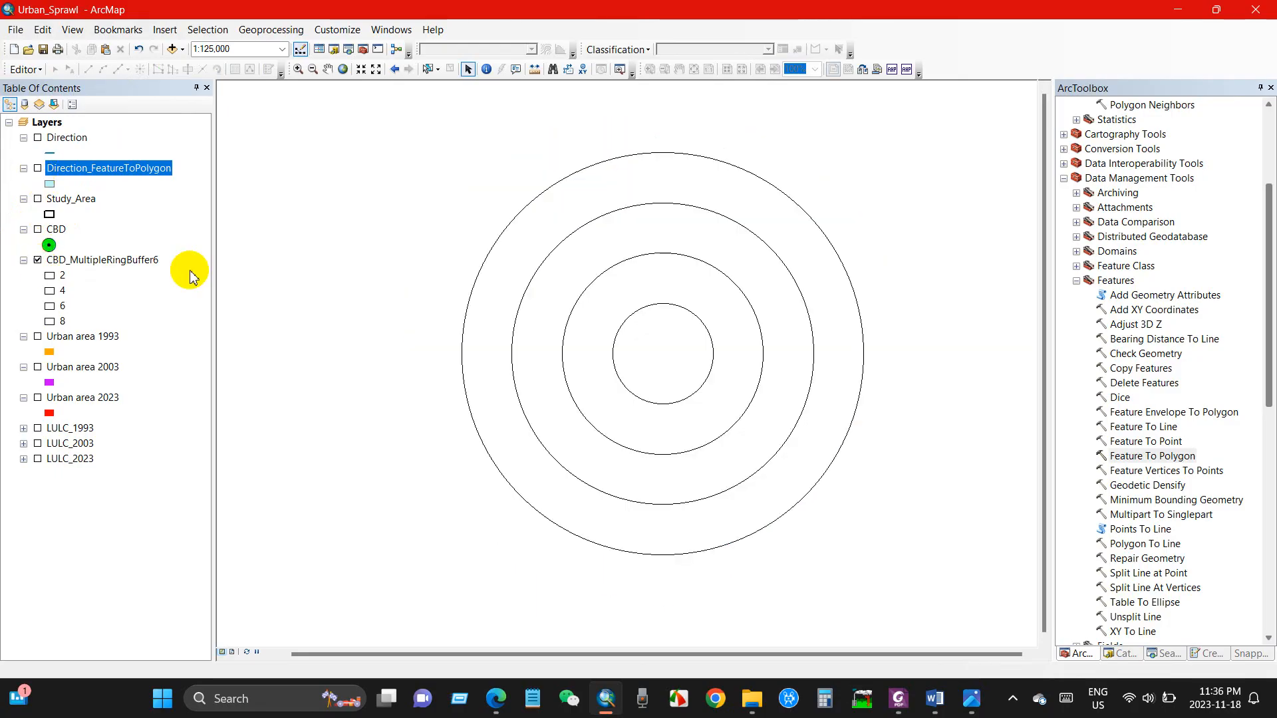
click(38, 168)
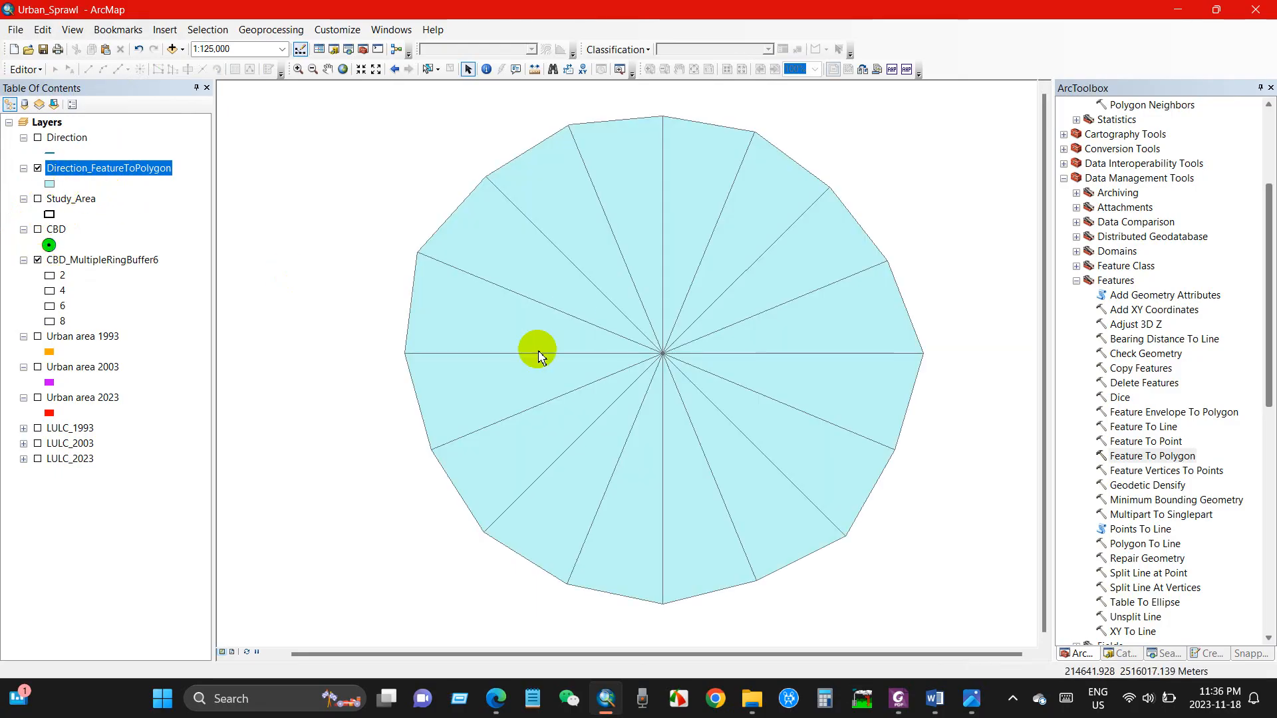
click(64, 259)
click(94, 167)
click(90, 263)
click(92, 168)
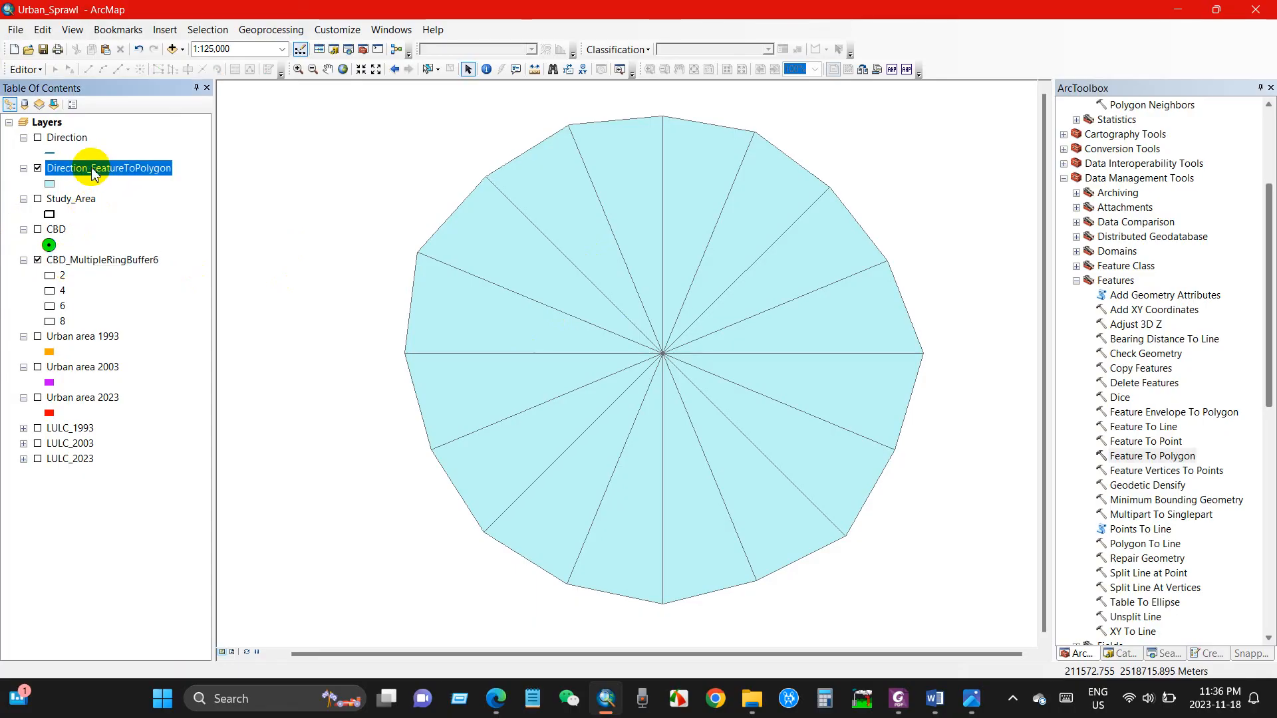
Run Union on Direction_FeatureToPolygon and CBD_MultipleRingBuffer6, with the output Direction_FeatureToPolygon_U in Default.gdb and all attributes joined.
click(264, 40)
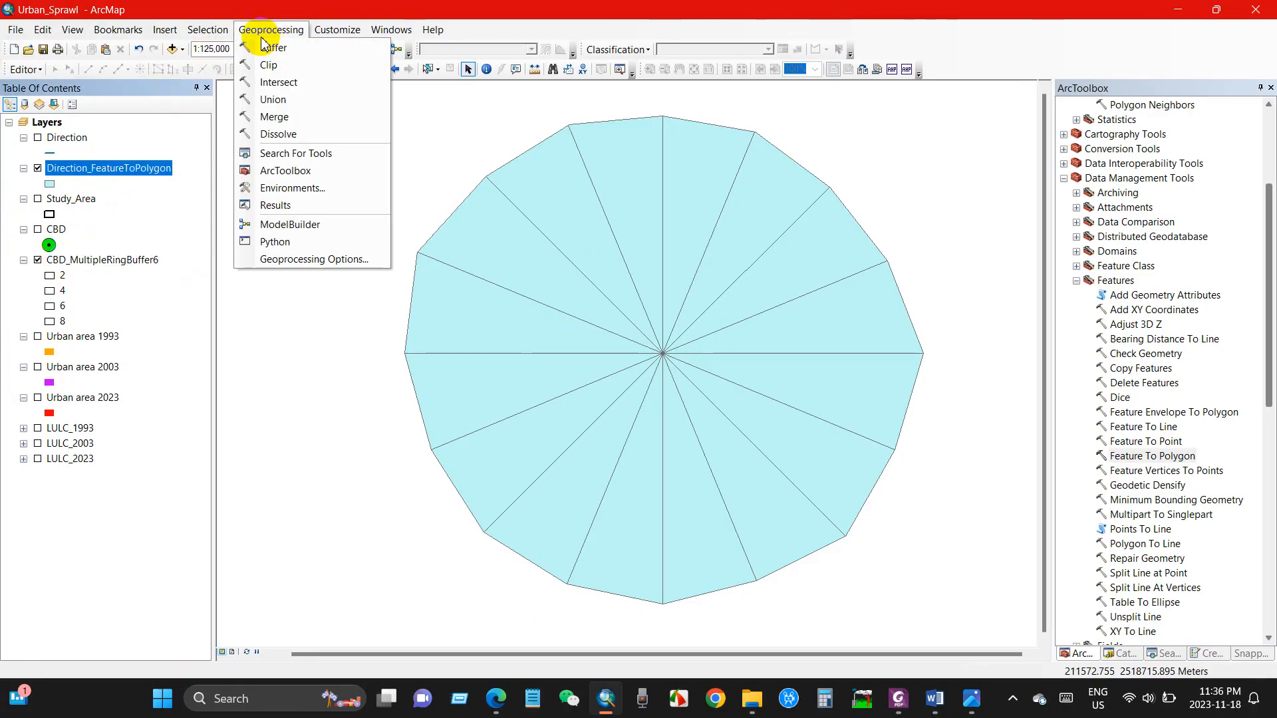
click(273, 99)
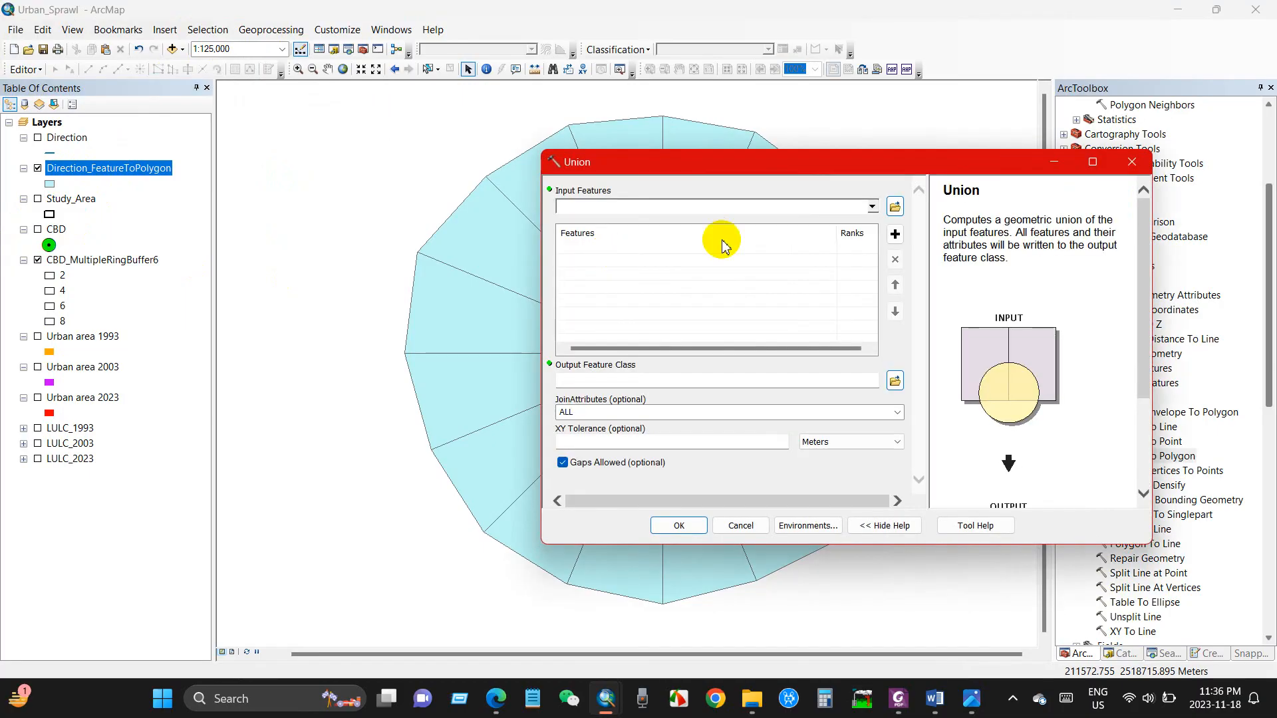
click(872, 207)
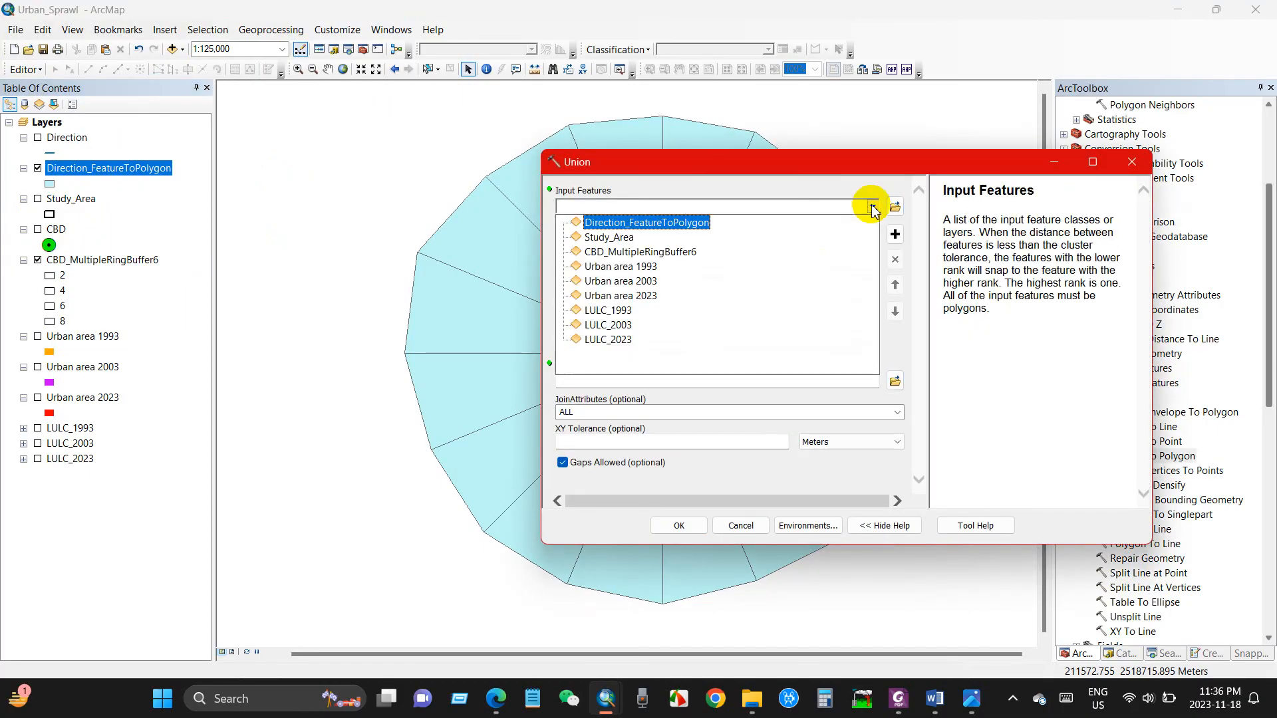
click(692, 223)
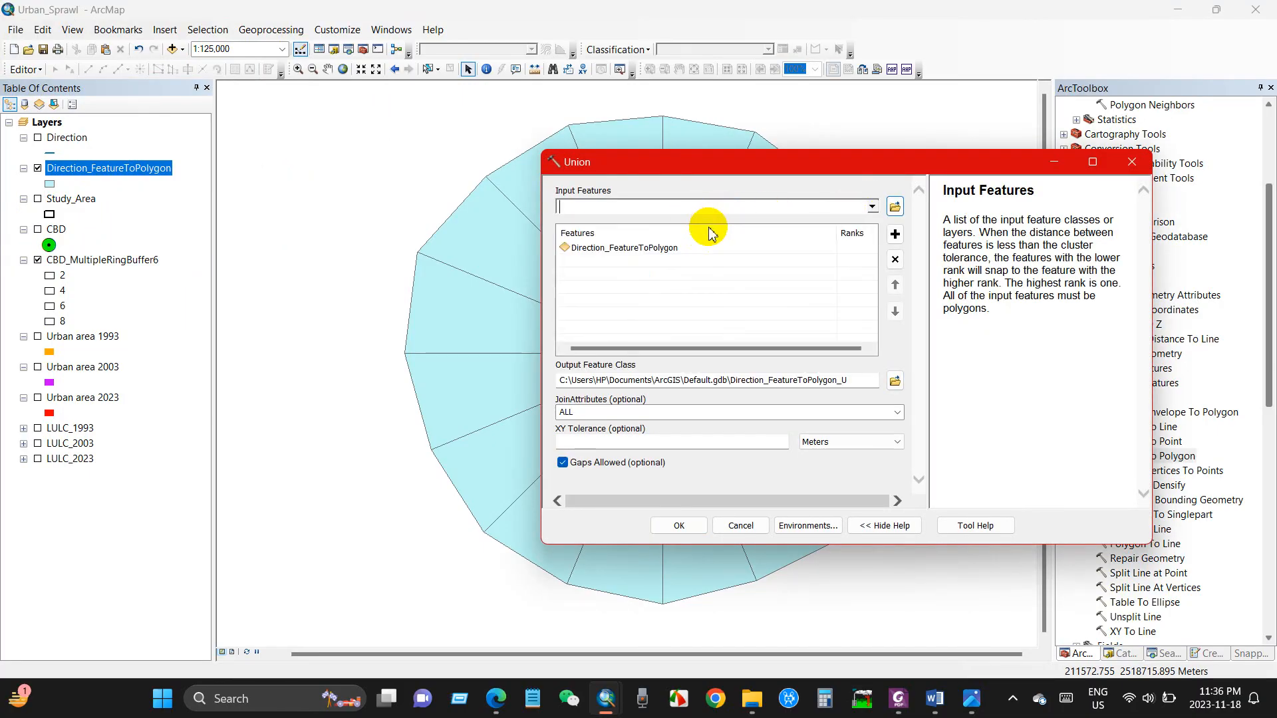
click(872, 206)
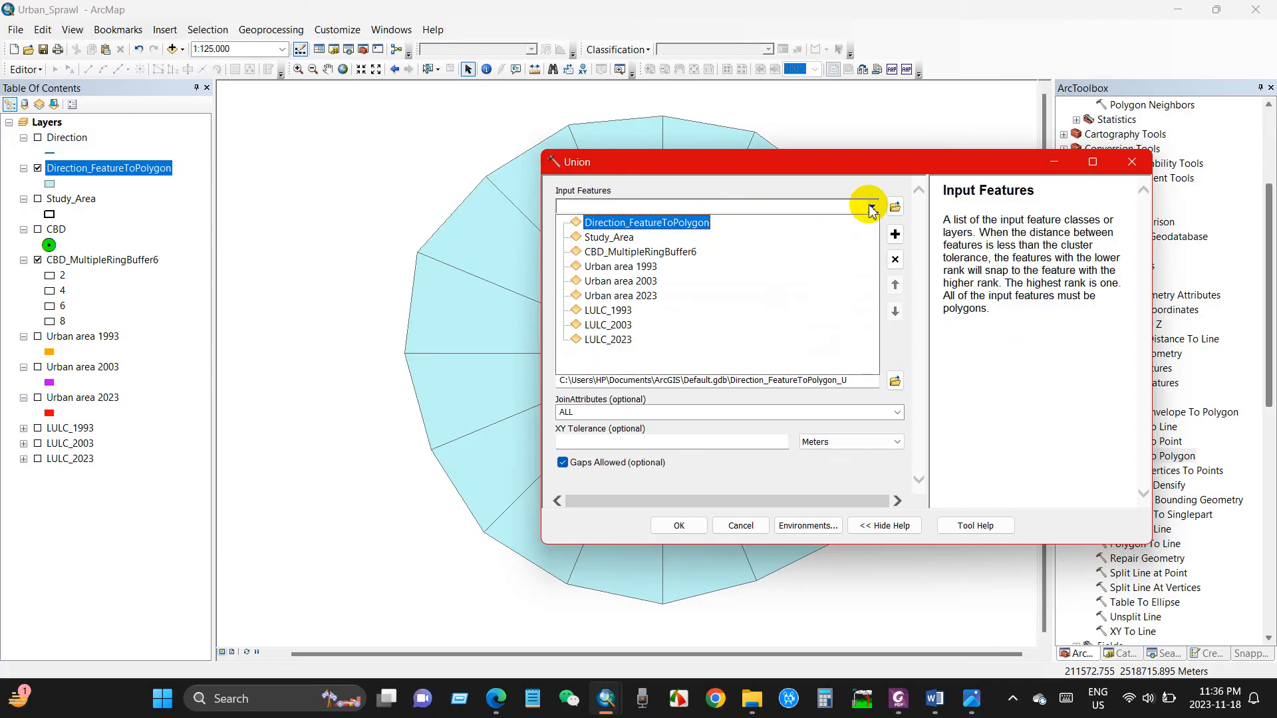
click(654, 251)
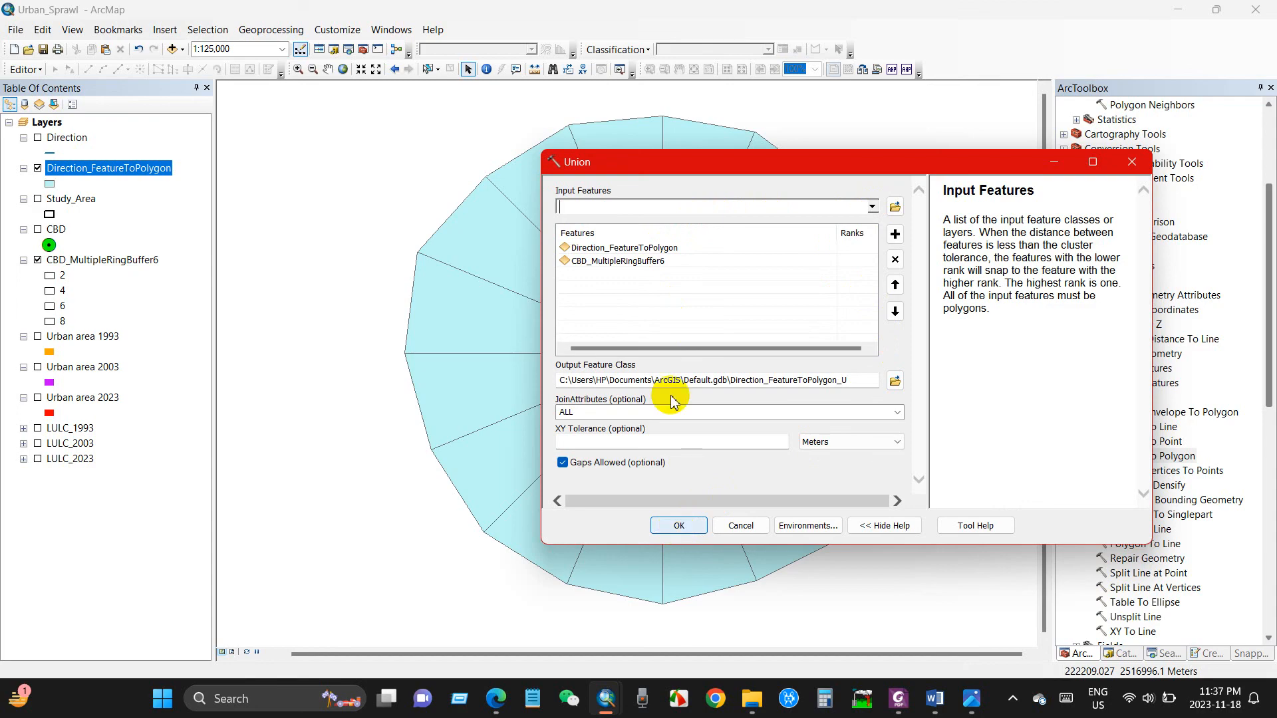
click(678, 526)
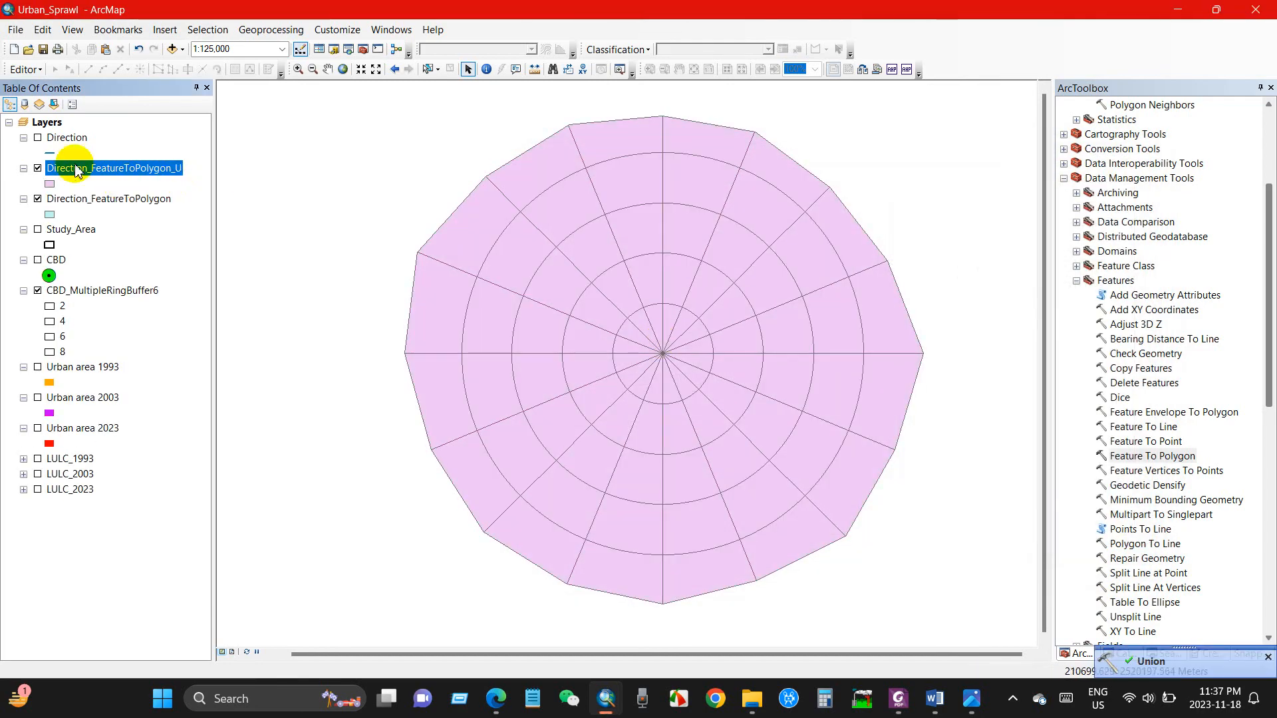
Hide the Direction_FeatureToPolygon and CBD_MultipleRingBuffer6 layers and start an edit session on Direction_FeatureToPolygon_U.
click(38, 200)
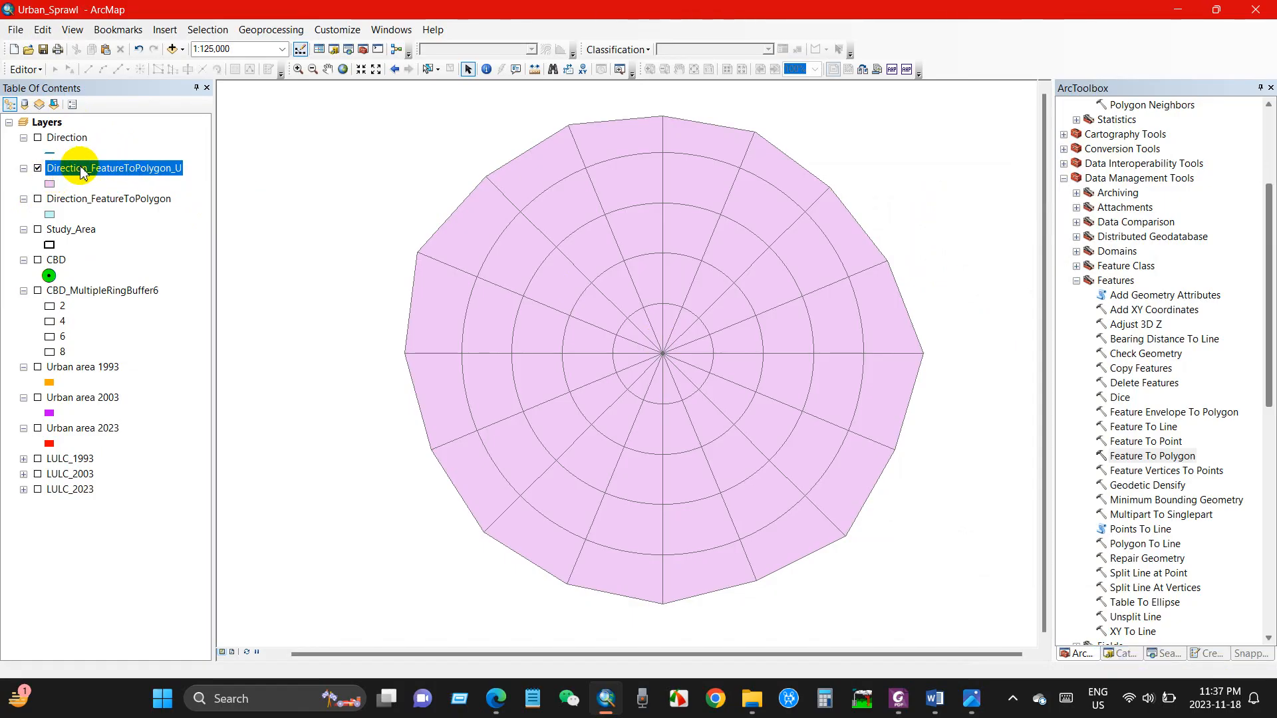
click(30, 70)
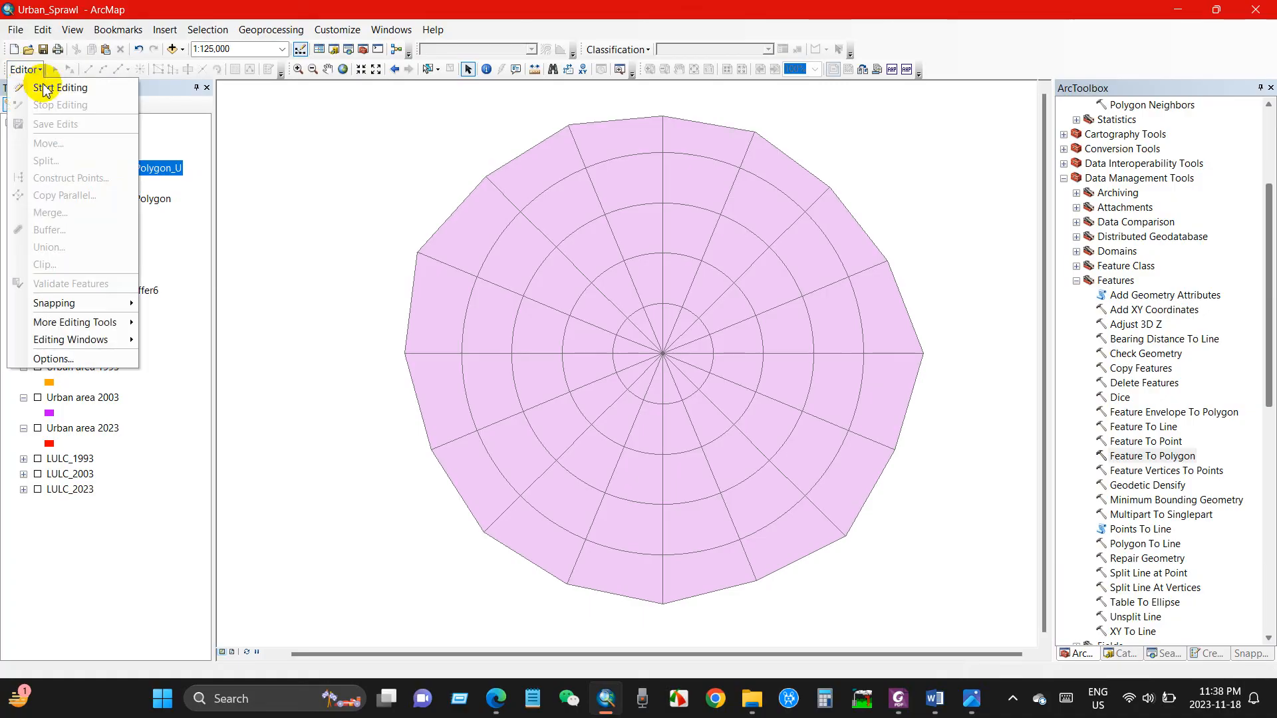
click(48, 88)
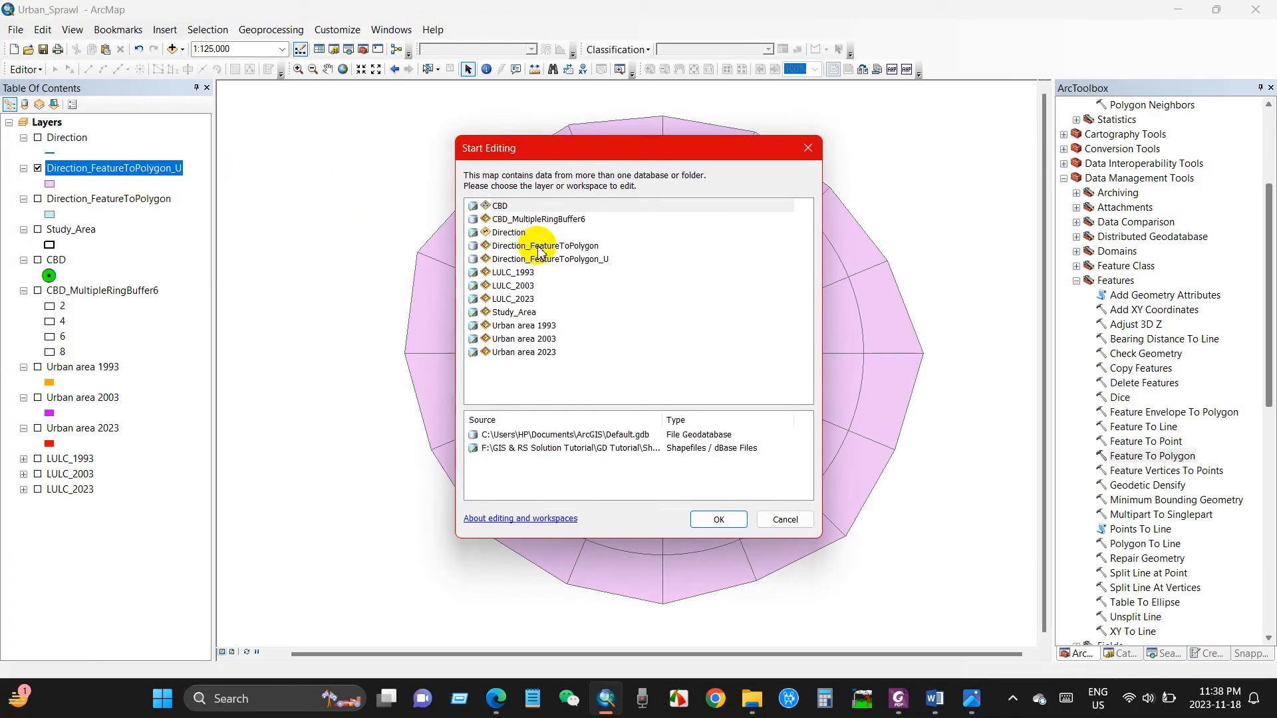
click(550, 261)
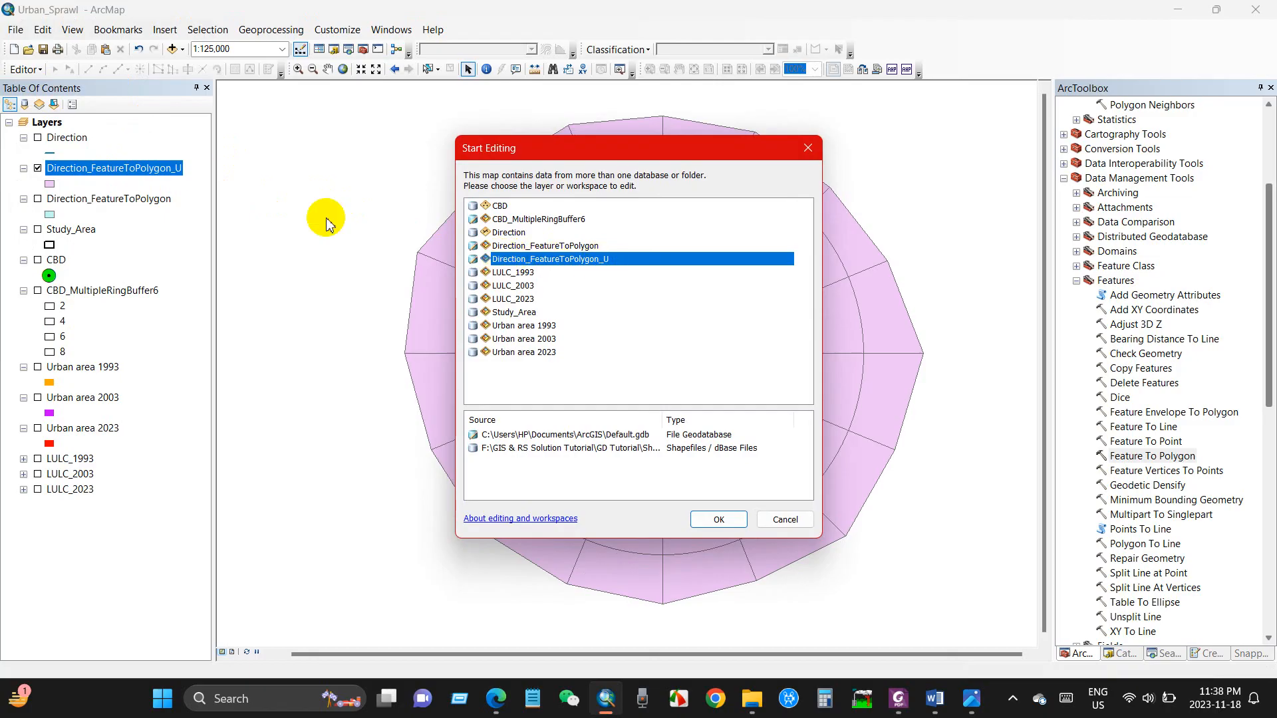
click(716, 518)
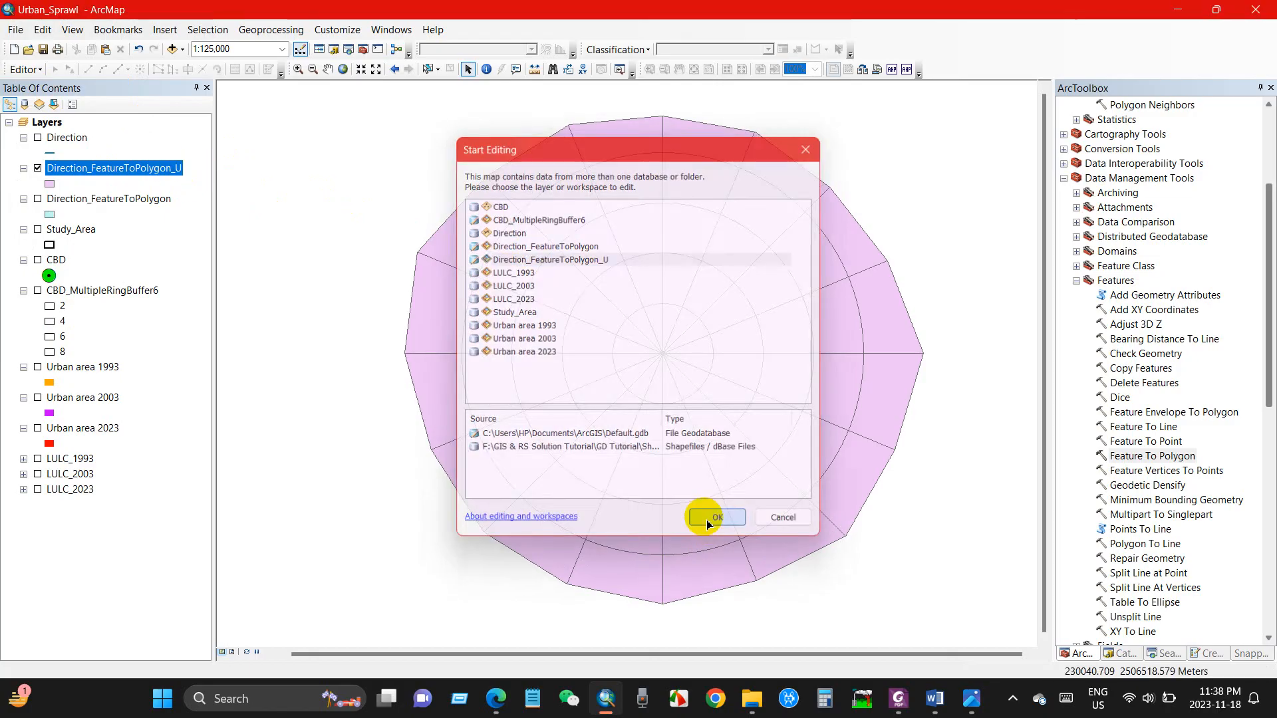
Delete all the sector pieces of Direction_FeatureToPolygon_U that lie outside the outermost buffer ring.
click(543, 170)
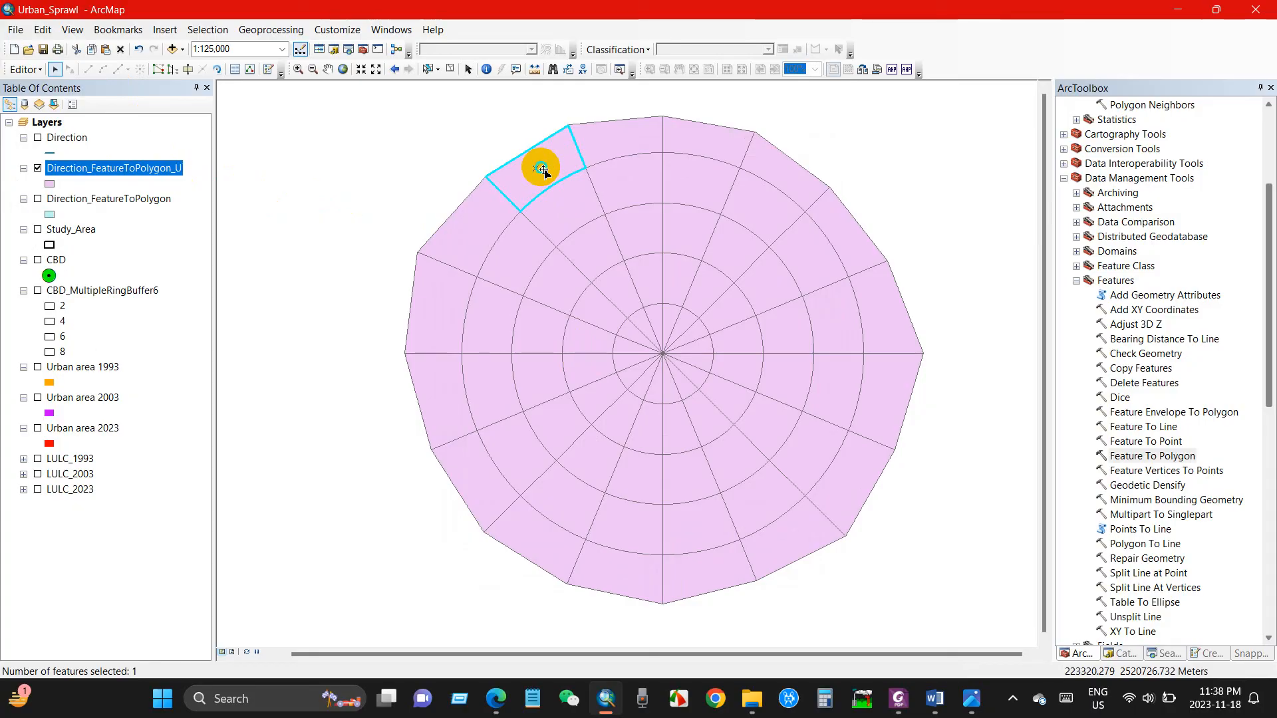
right_click(543, 170)
click(576, 210)
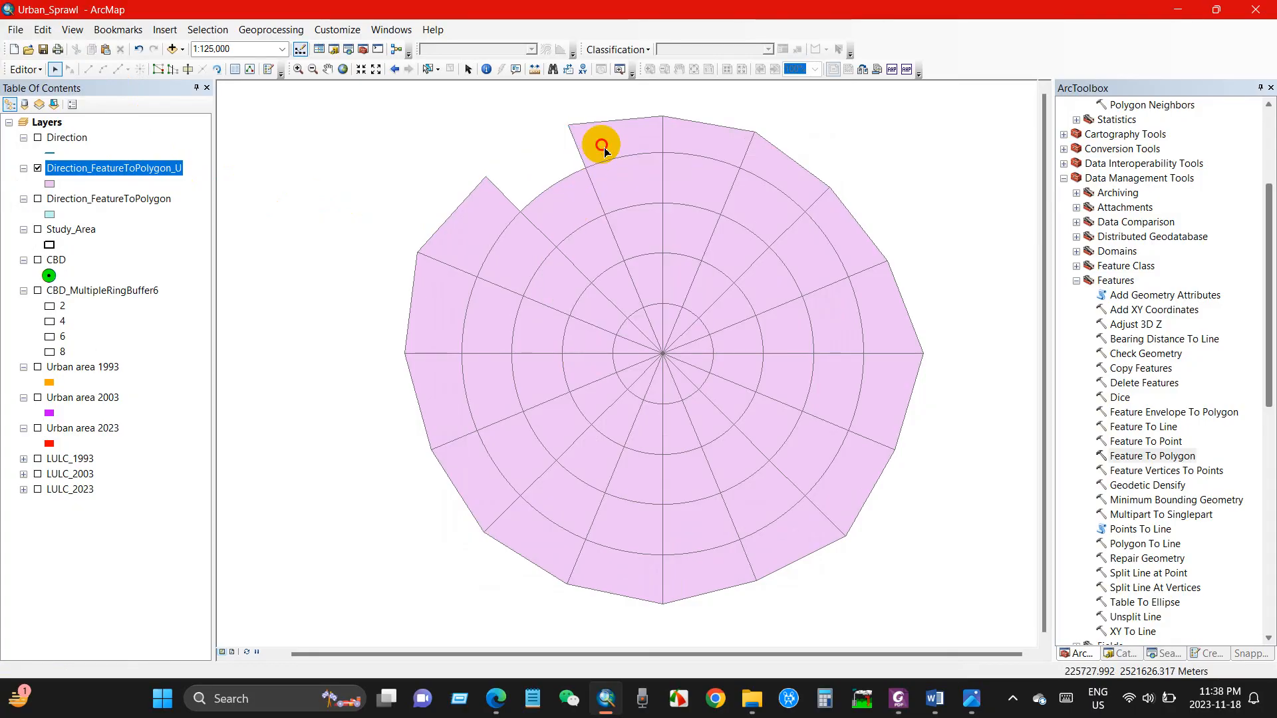
click(605, 149)
key(Delete)
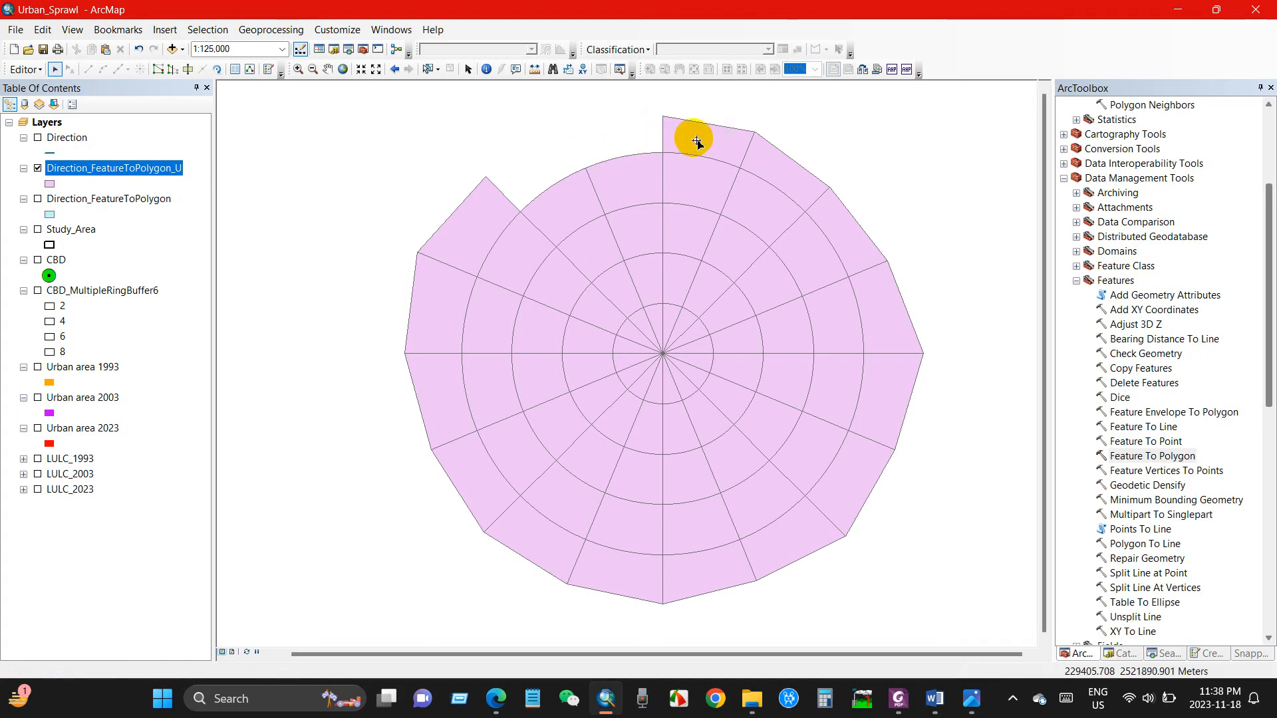
click(810, 208)
key(Delete)
click(858, 246)
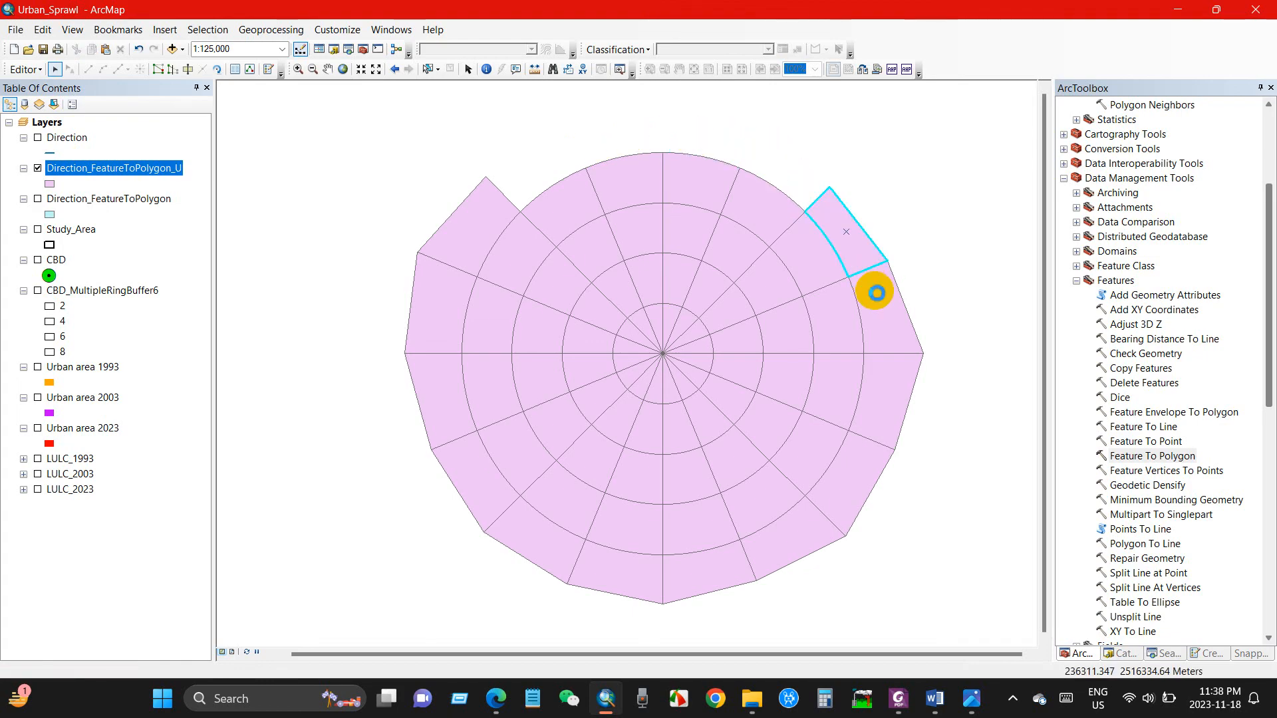
key(Delete)
click(875, 286)
key(Delete)
click(909, 379)
key(Delete)
click(848, 492)
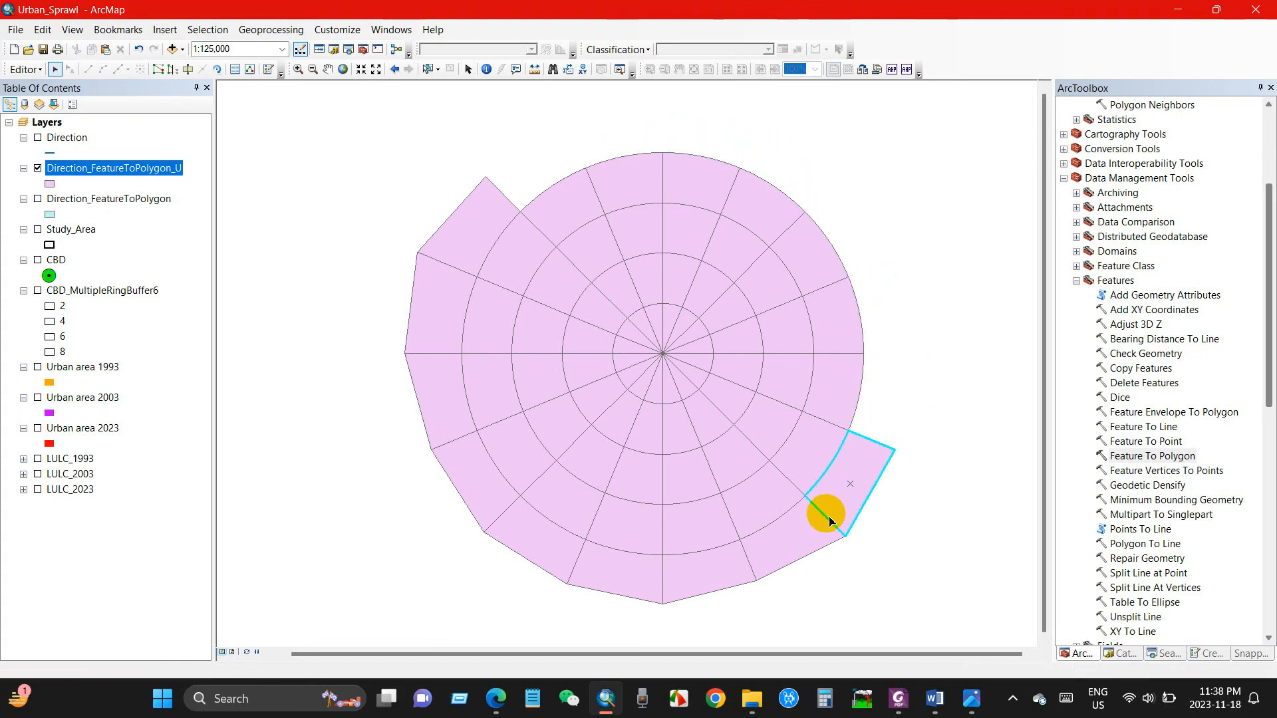
key(Delete)
click(784, 542)
key(Delete)
click(712, 562)
key(Delete)
click(607, 570)
key(Delete)
click(550, 550)
key(Delete)
click(501, 502)
key(Delete)
click(448, 393)
key(Delete)
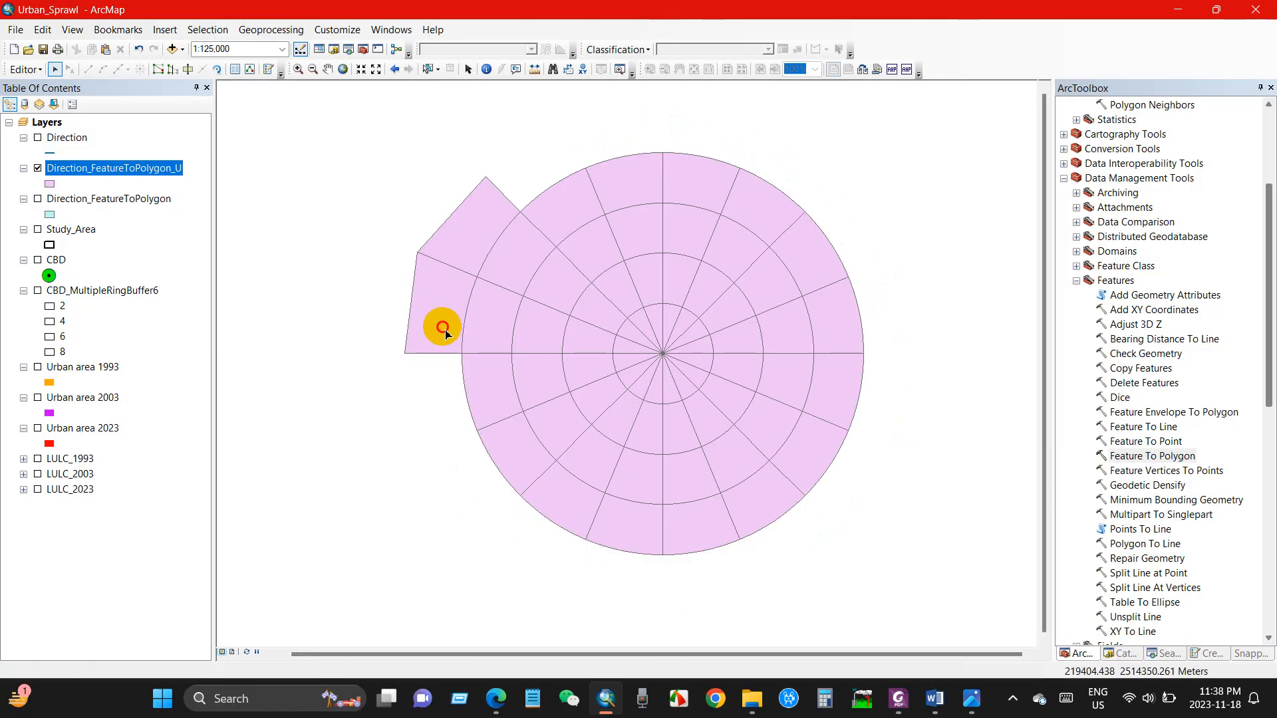
click(441, 325)
key(Delete)
click(456, 256)
key(Delete)
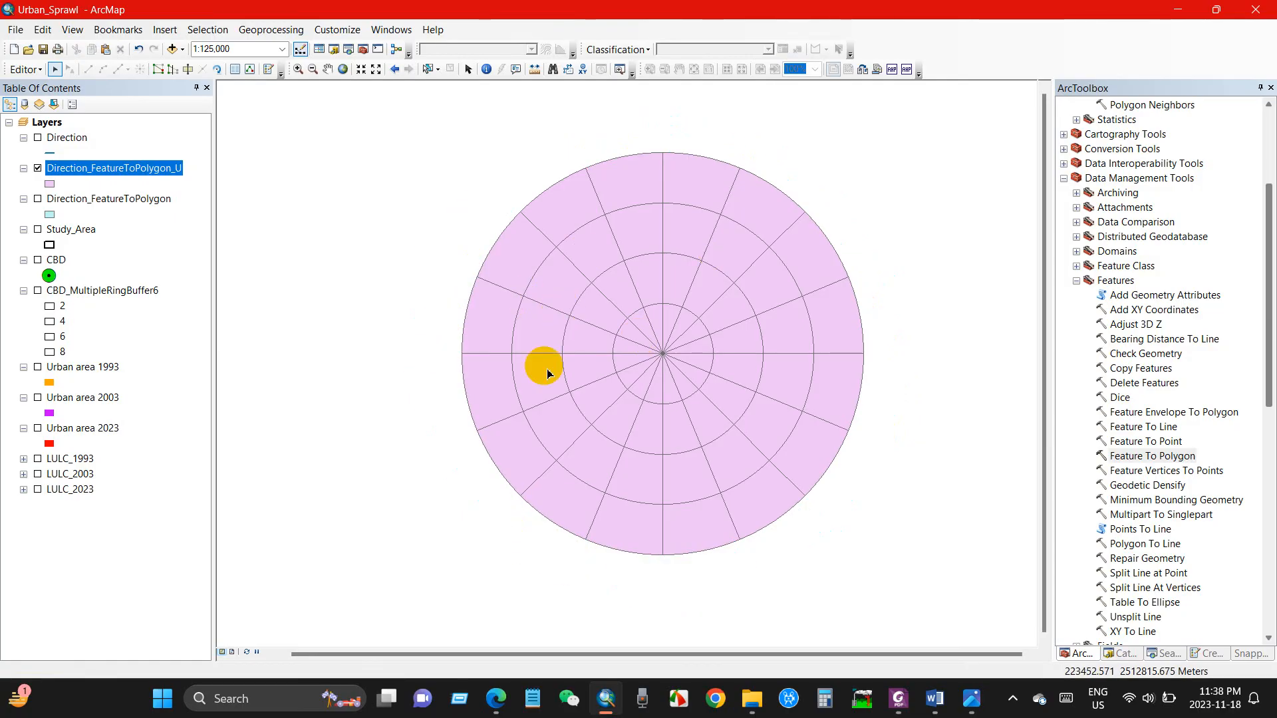
Give Direction_FeatureToPolygon_U the Hollow symbol and turn on its feature labels with Direction as the label field.
click(49, 183)
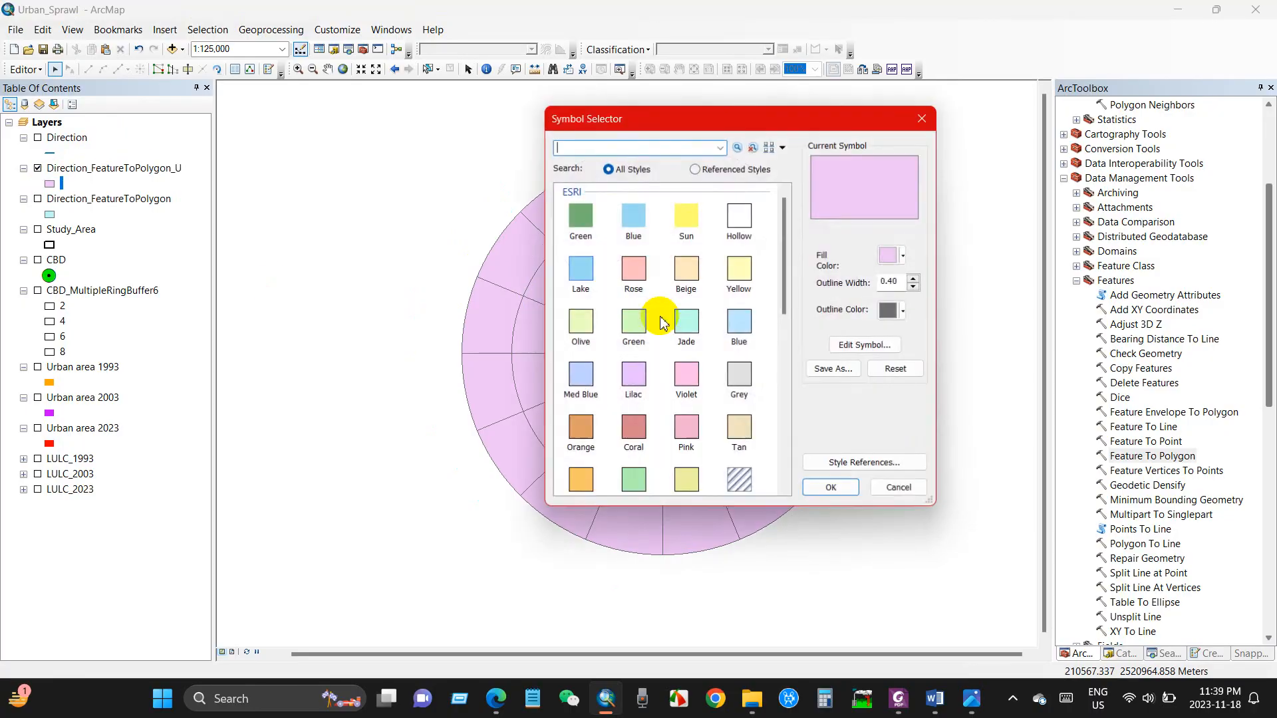
double_click(739, 214)
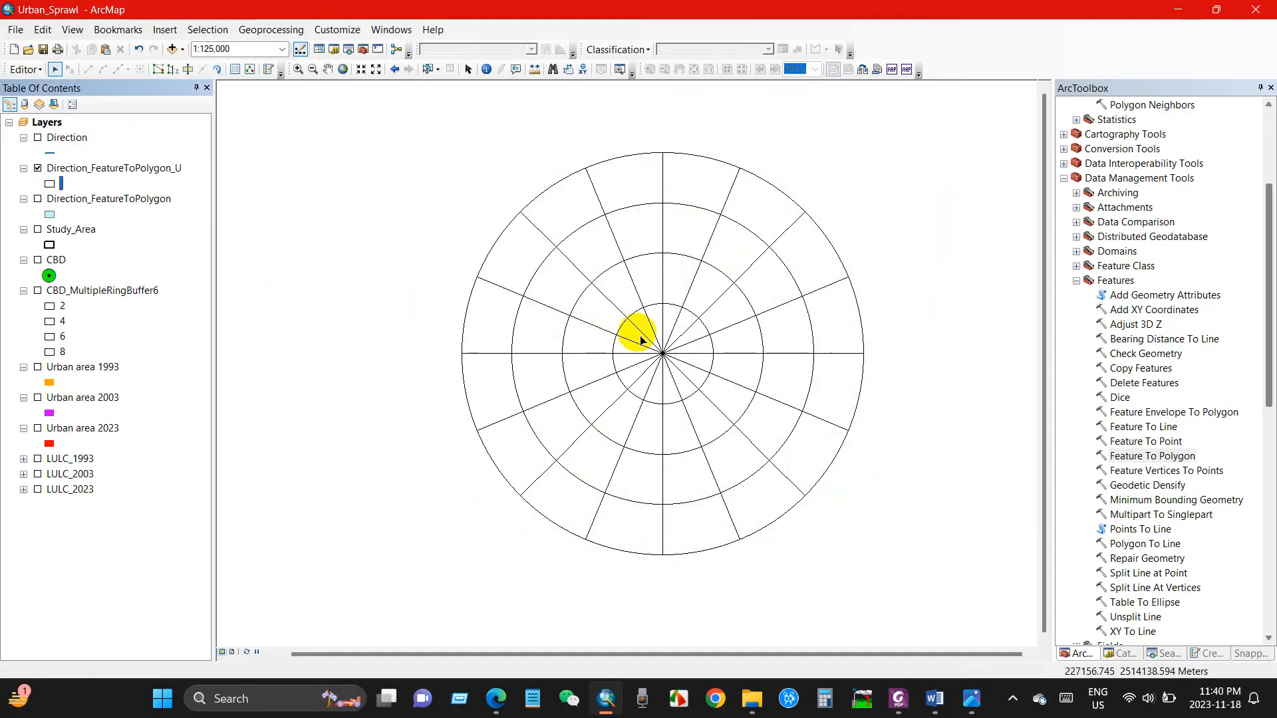
right_click(93, 172)
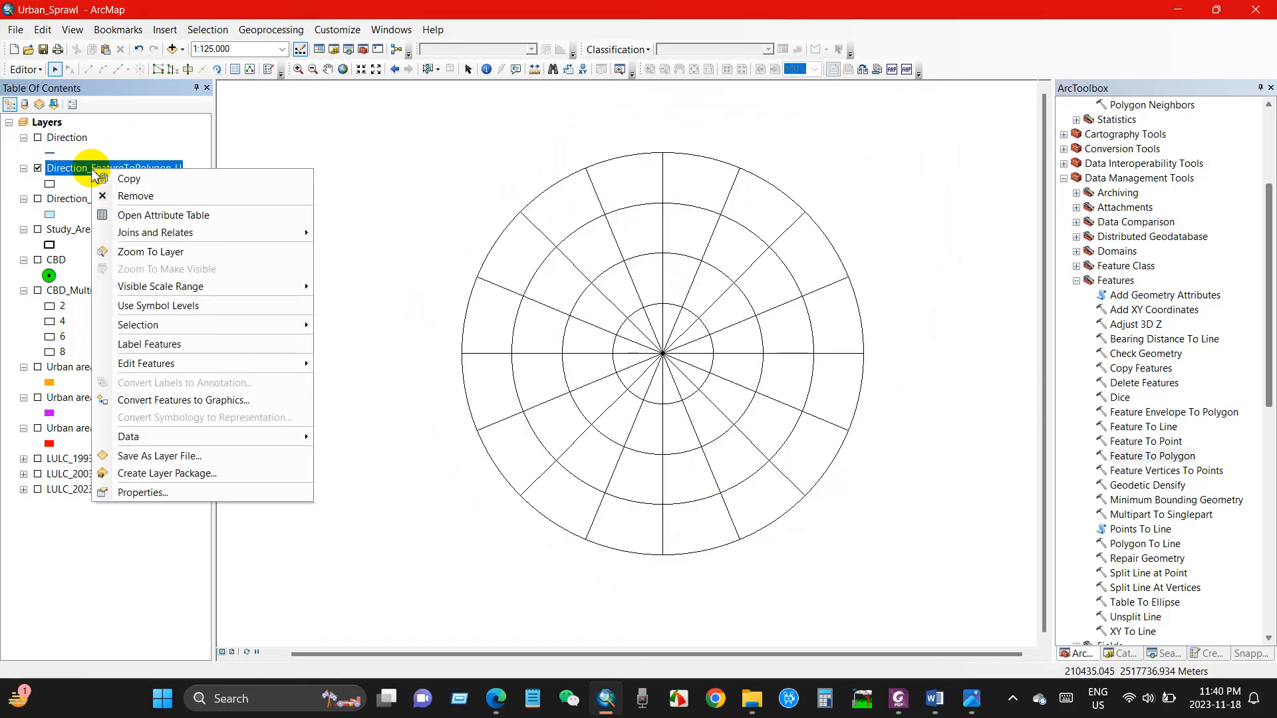
click(157, 493)
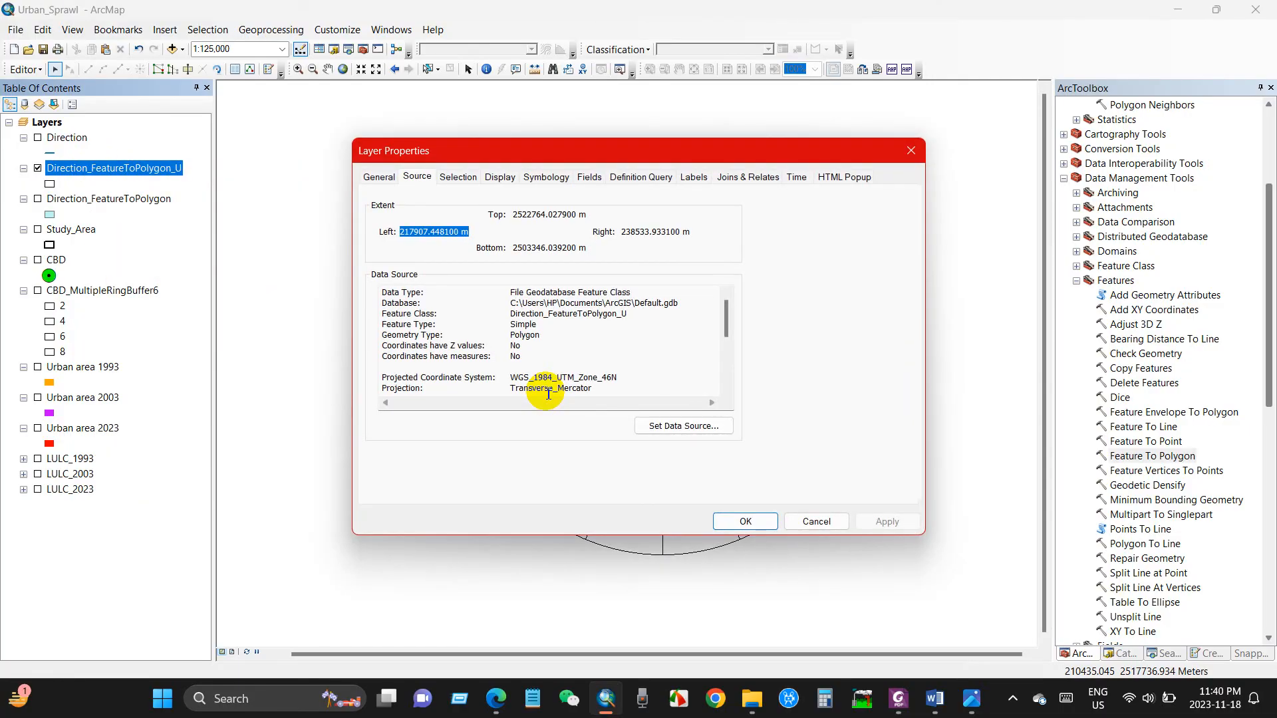
click(692, 178)
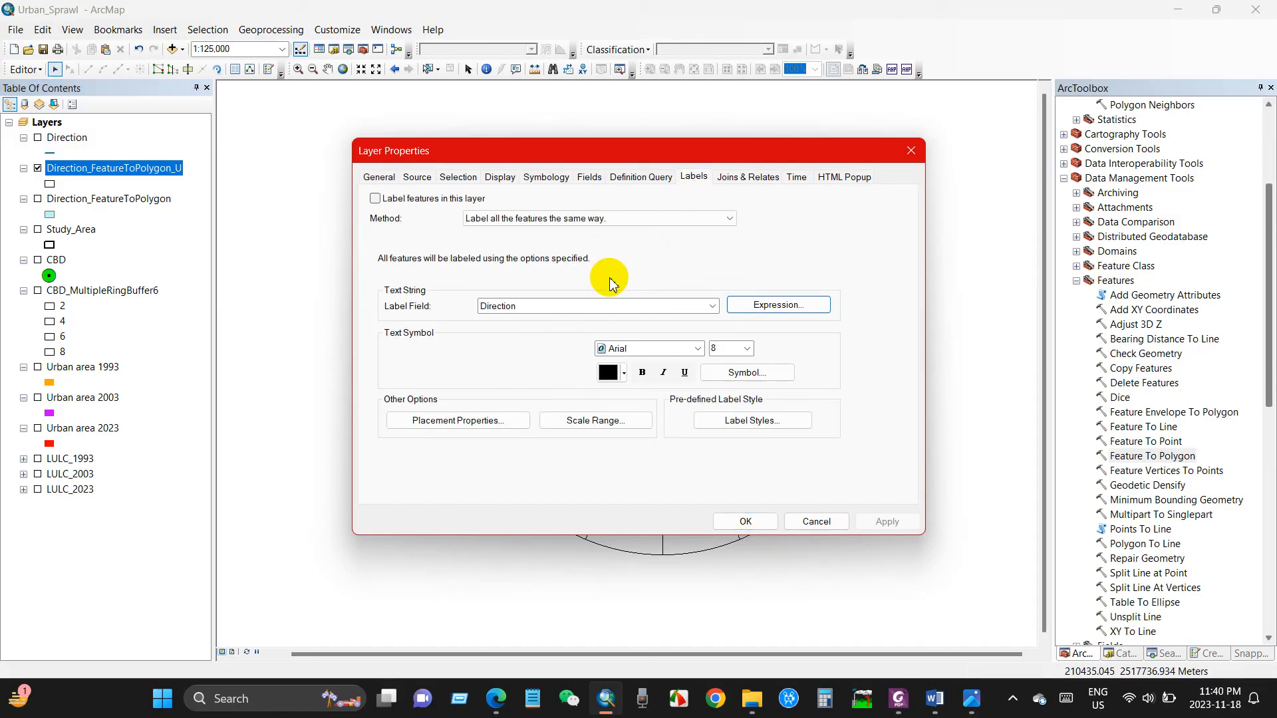
click(508, 306)
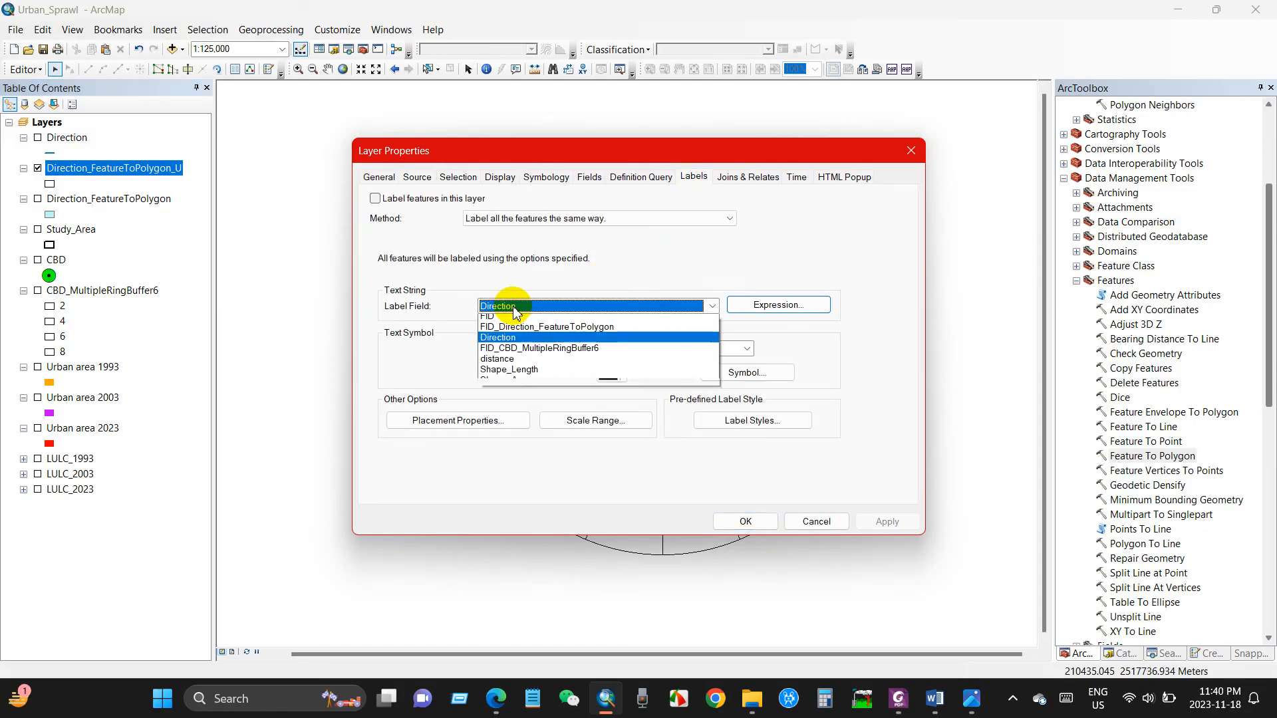
click(517, 342)
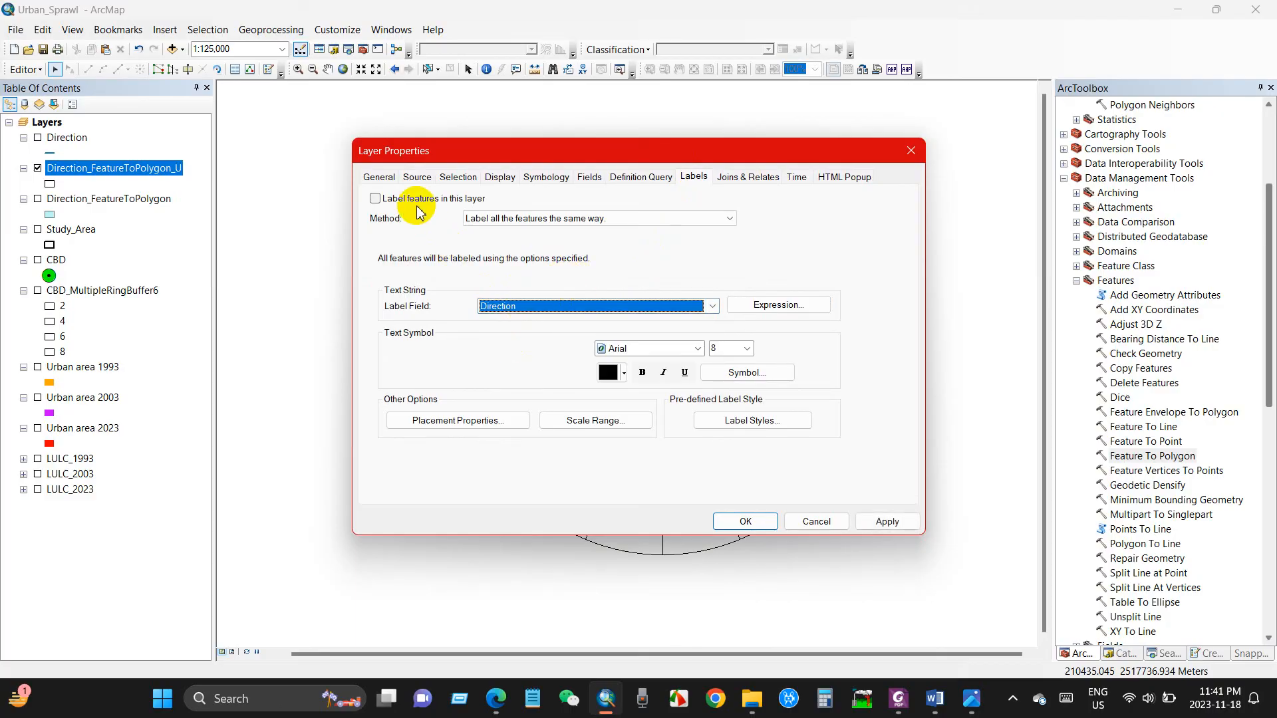
click(376, 199)
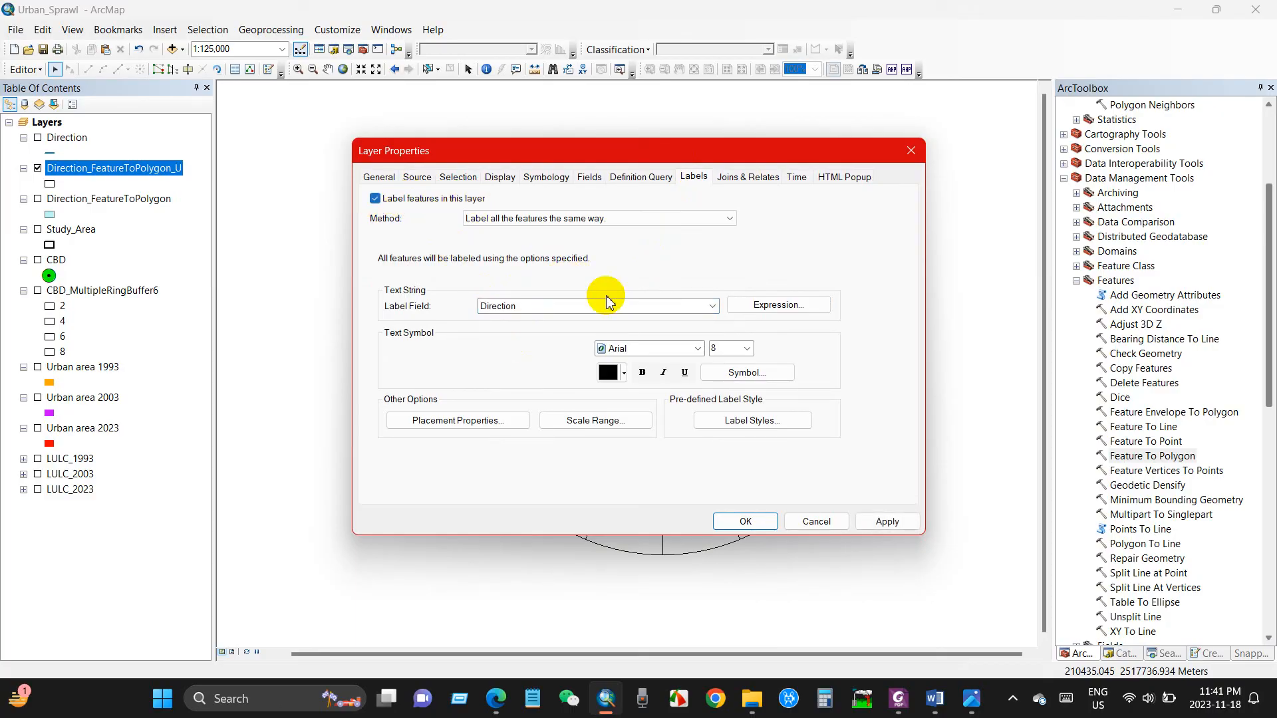
Set the label expression of Direction_FeatureToPolygon_U to [Direction] & [distance], verify it and apply it to the map.
click(770, 309)
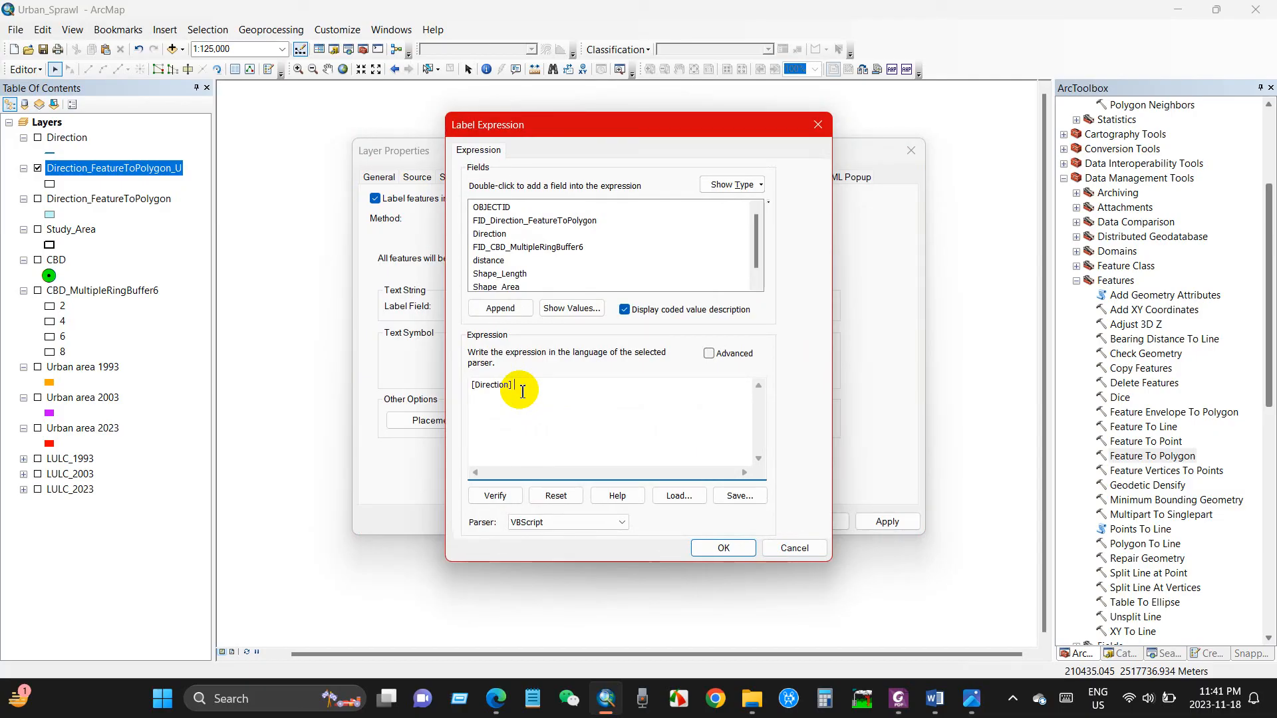
scroll(525, 266, down, 1)
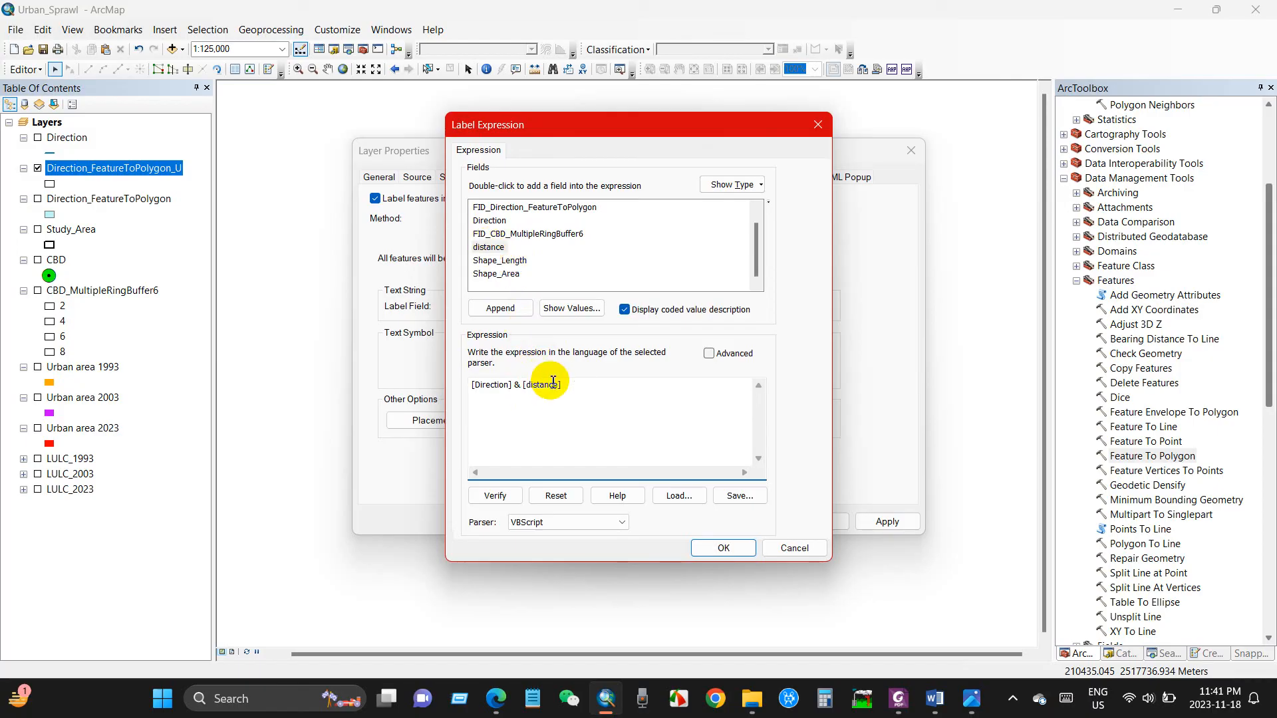
click(495, 496)
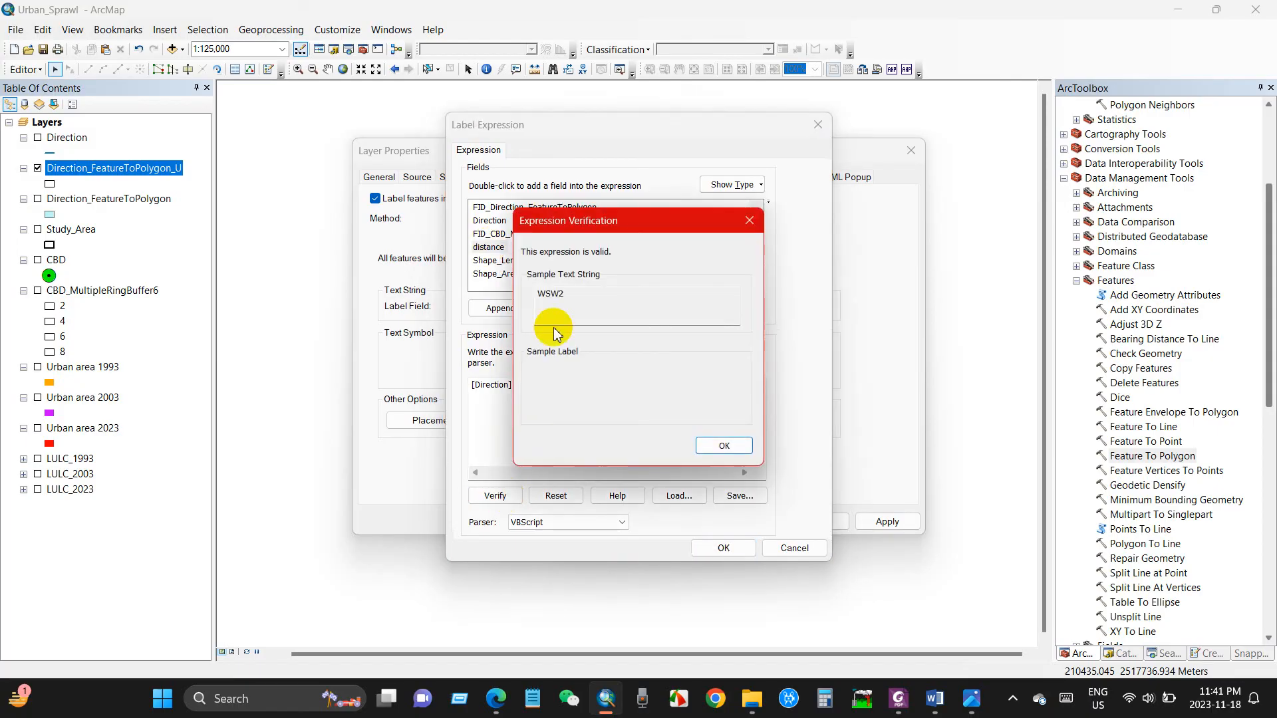
click(716, 449)
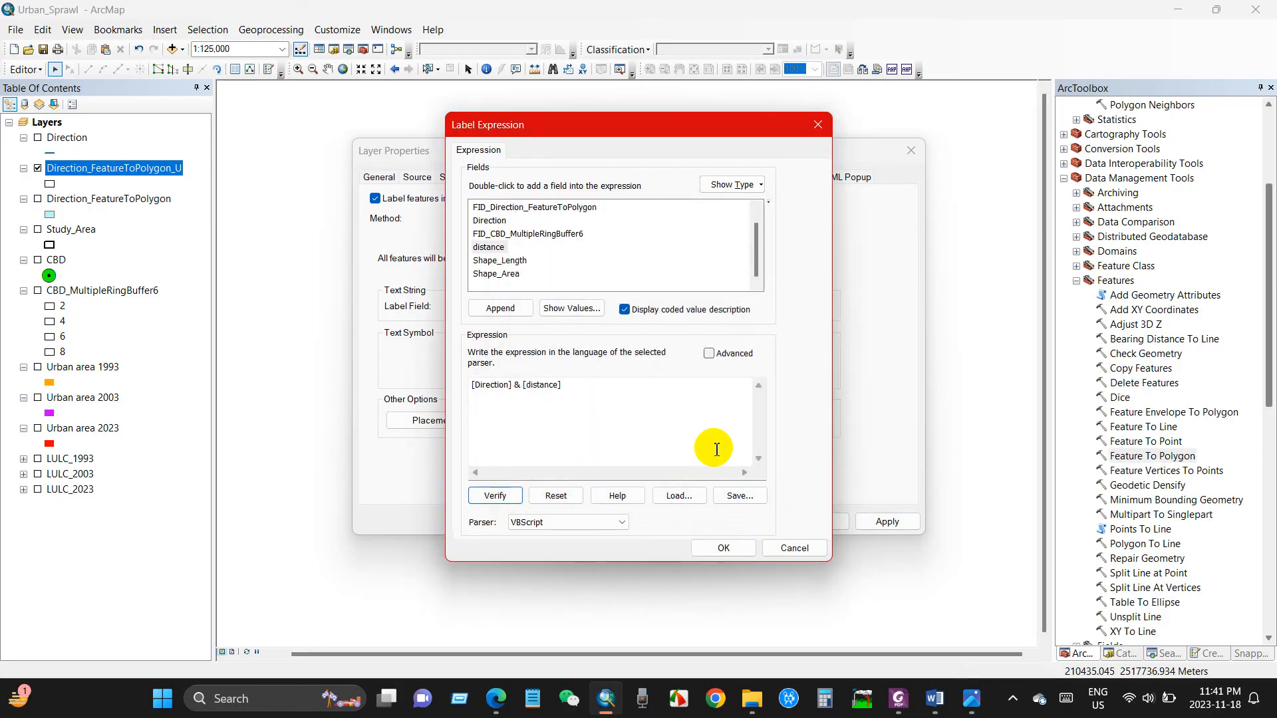
click(715, 549)
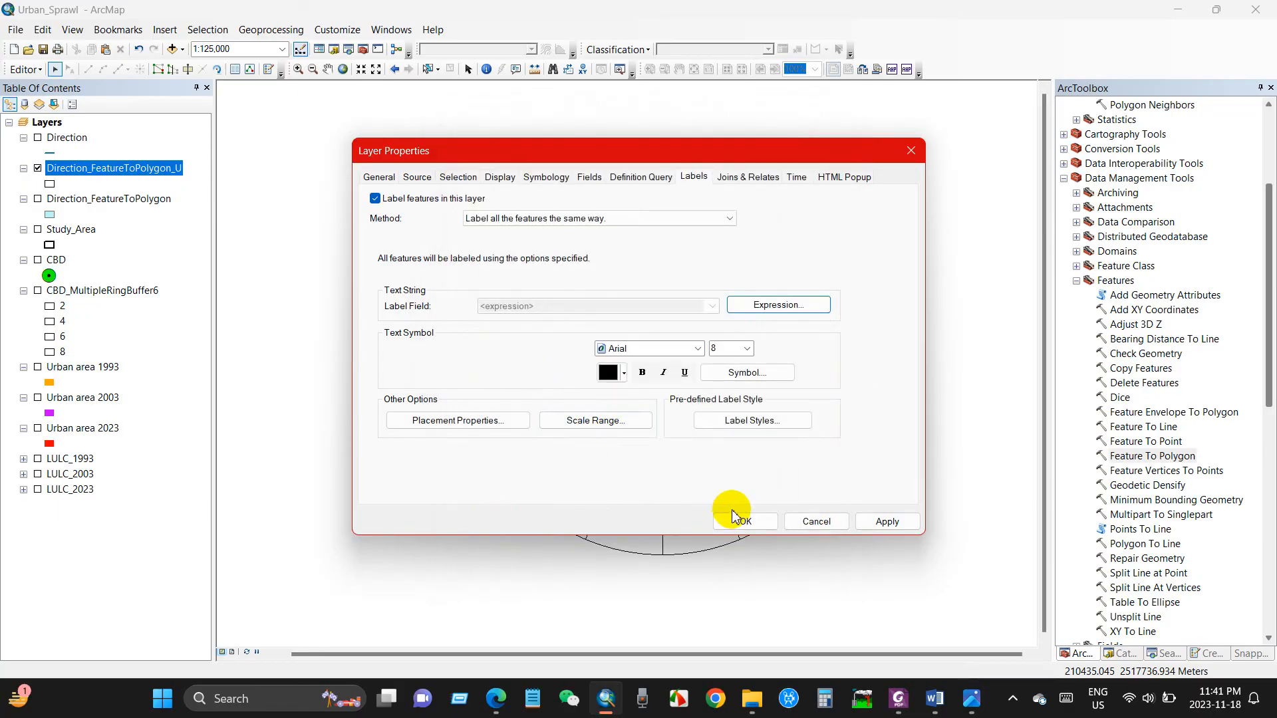
click(885, 521)
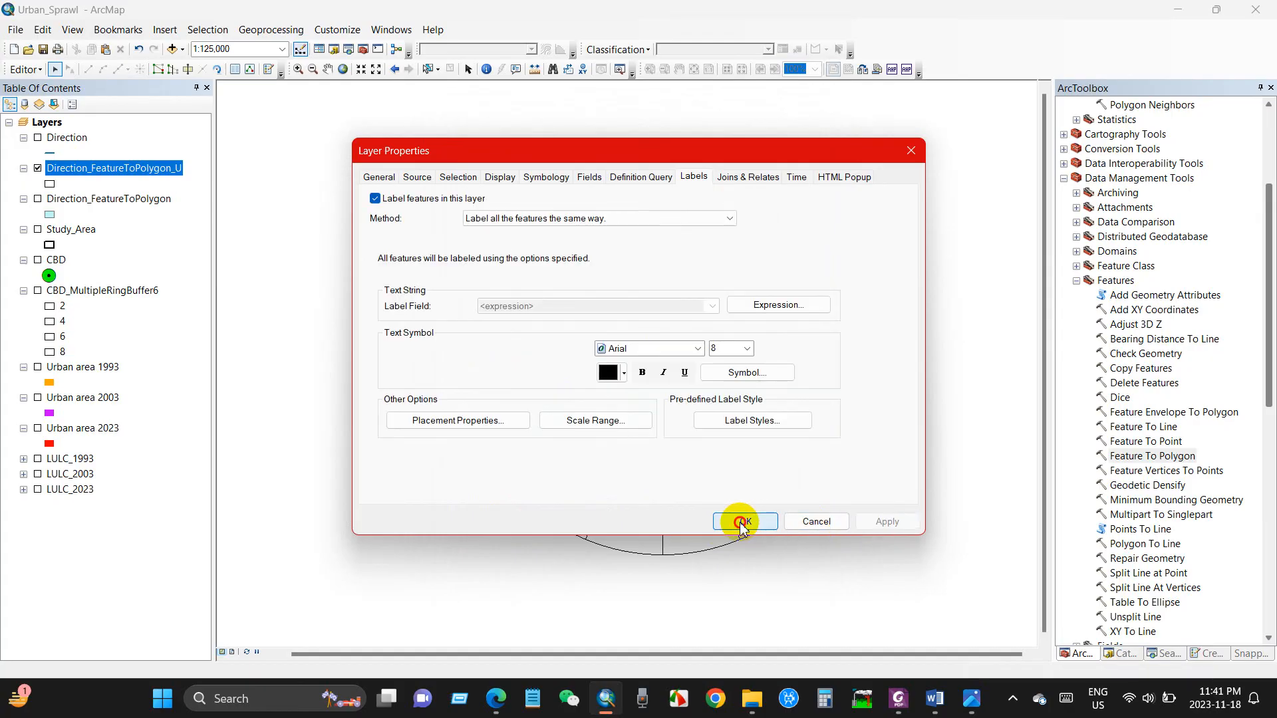
click(741, 522)
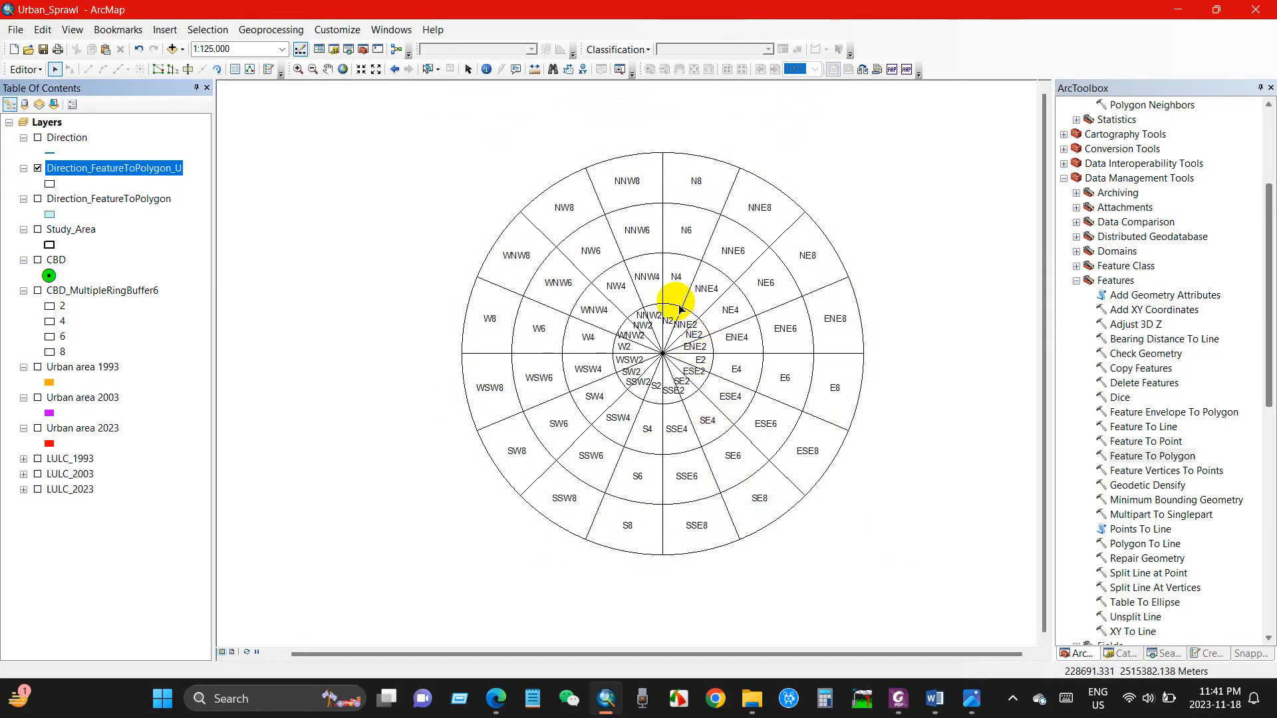
scroll(1018, 344, up, 2)
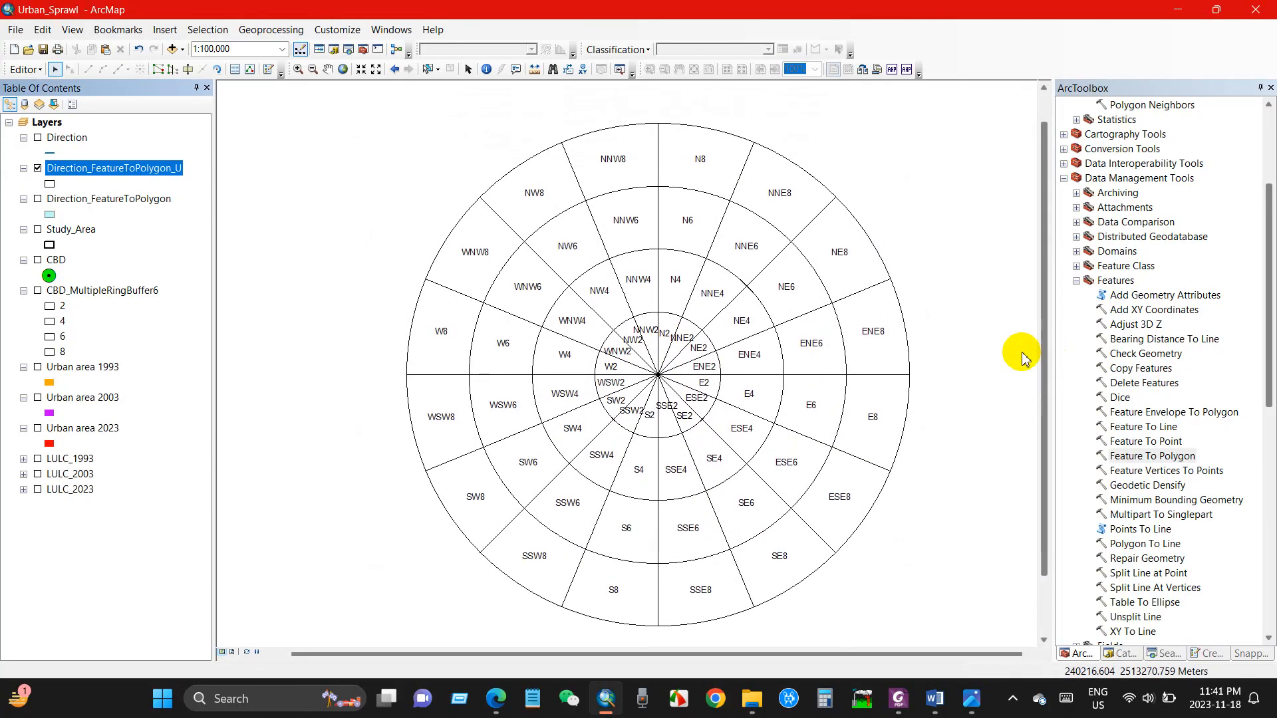
Change the label text colour of Direction_FeatureToPolygon_U to blue.
right_click(71, 170)
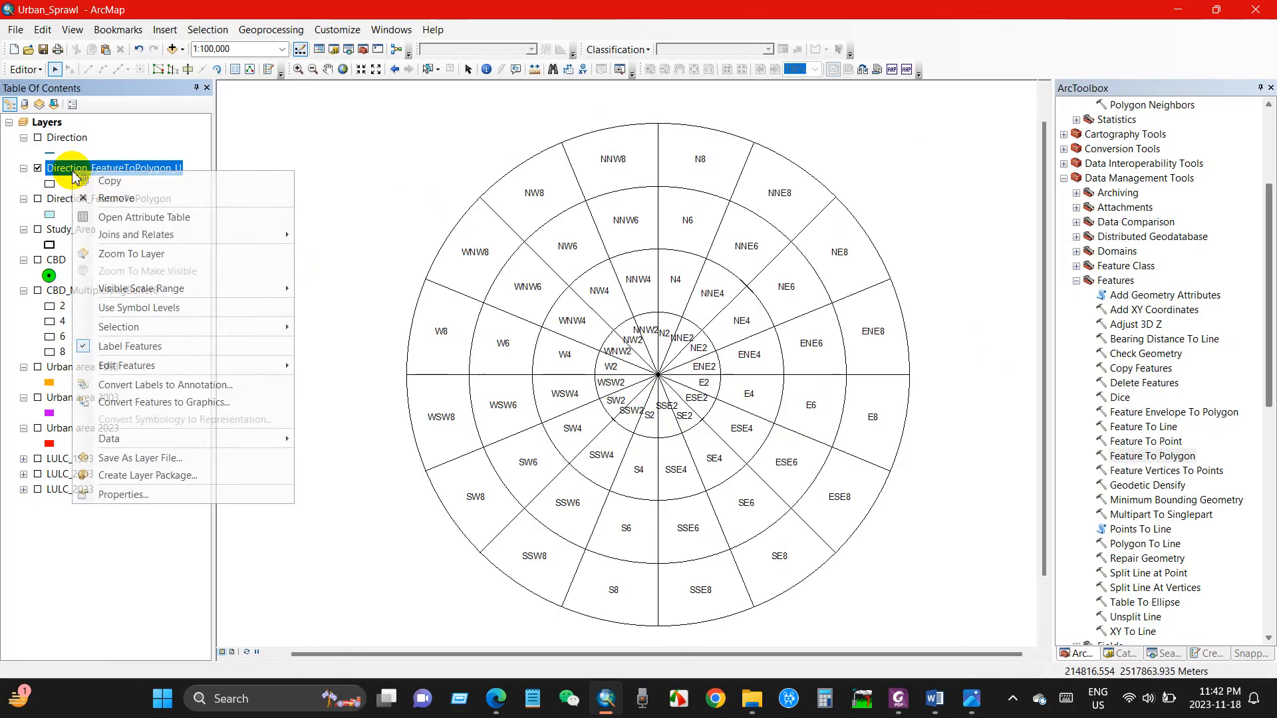
click(130, 476)
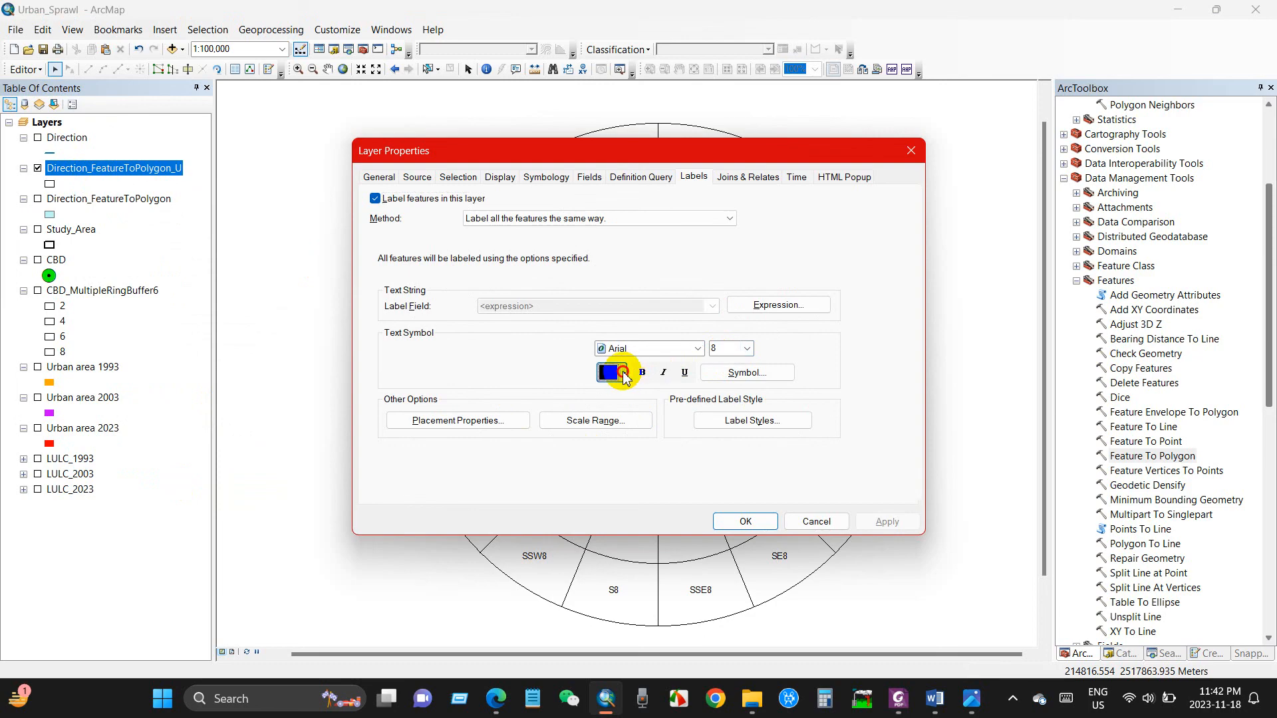
click(624, 374)
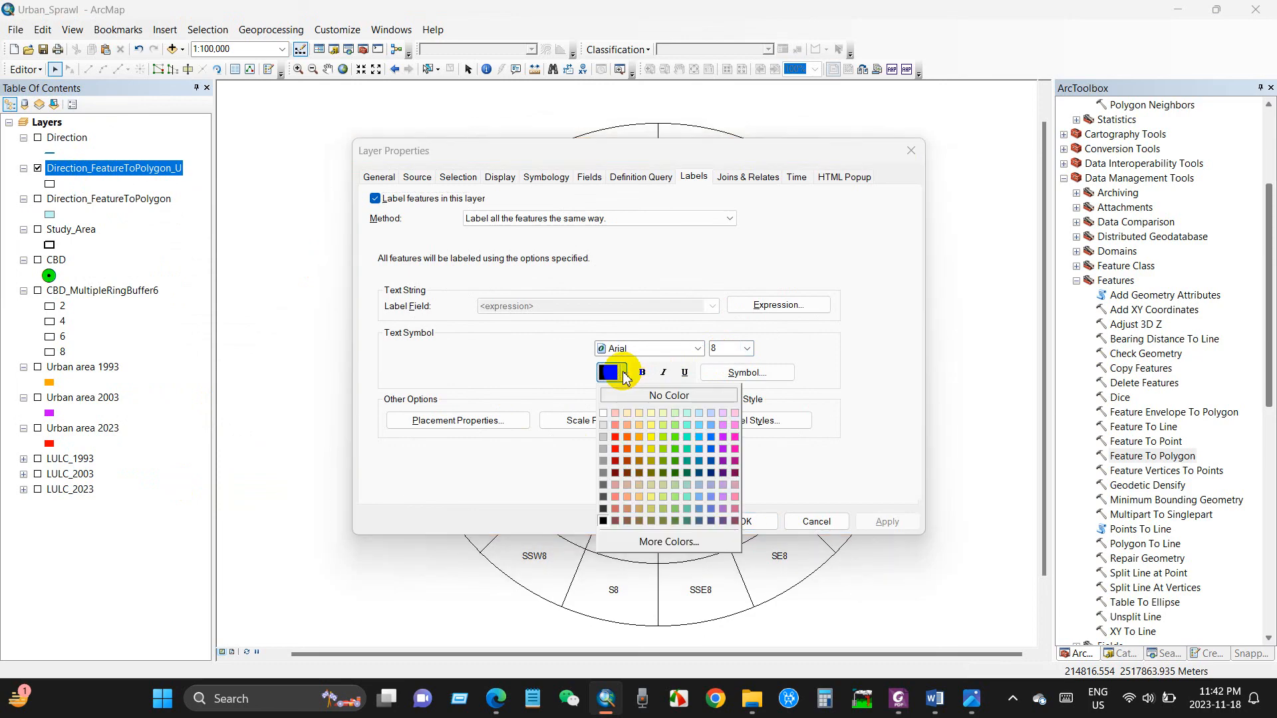
click(711, 455)
click(740, 521)
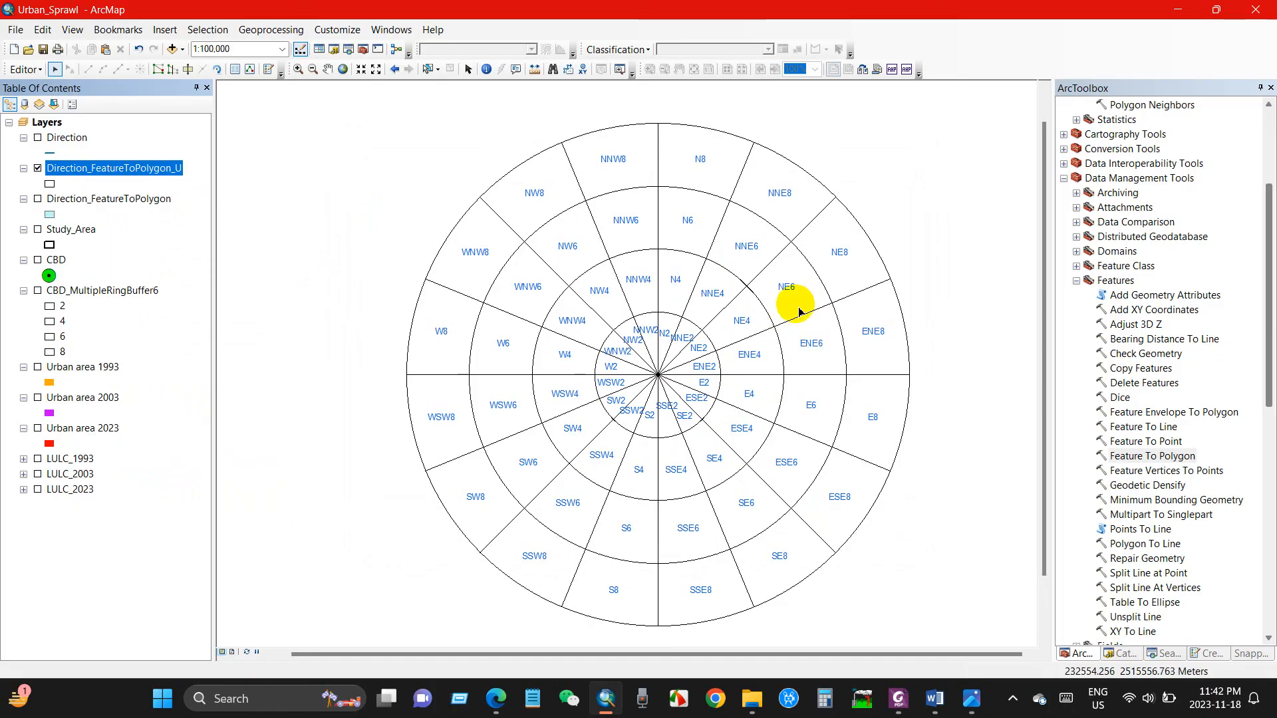
Show the Urban area 1993, Urban area 2003, Urban area 2023 and Study_Area layers beneath the labelled sectors.
click(38, 367)
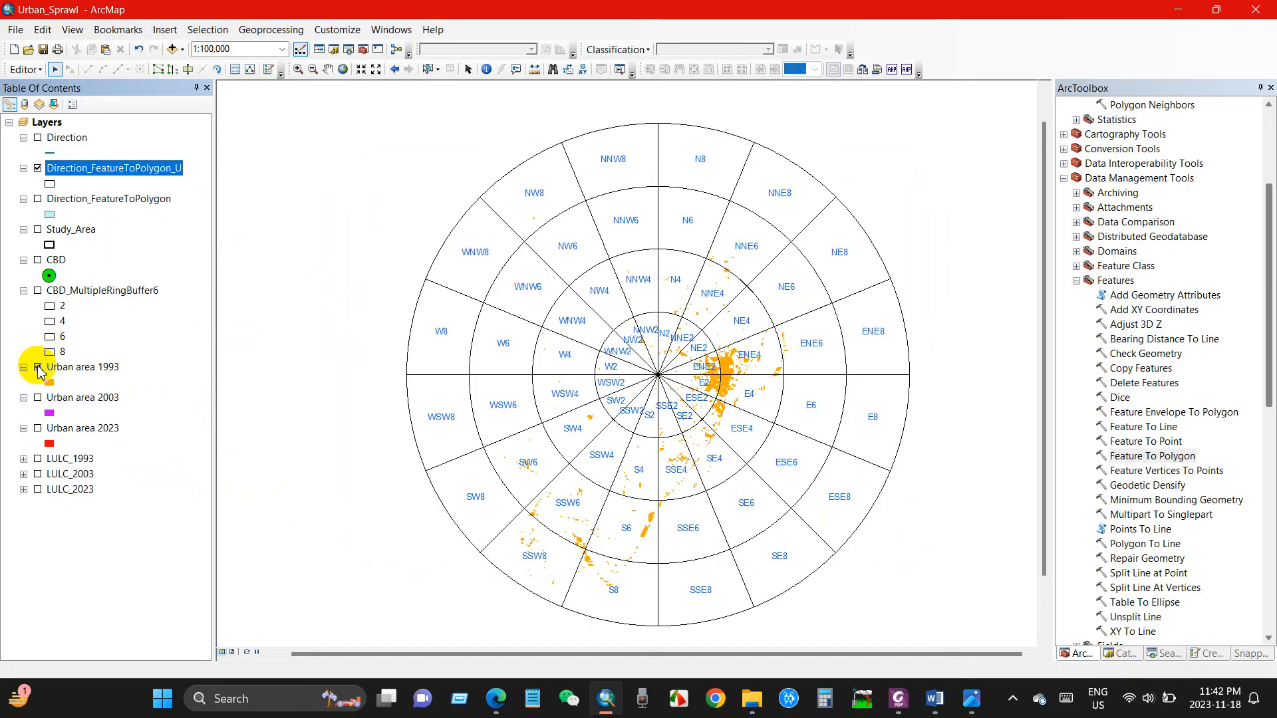
click(38, 399)
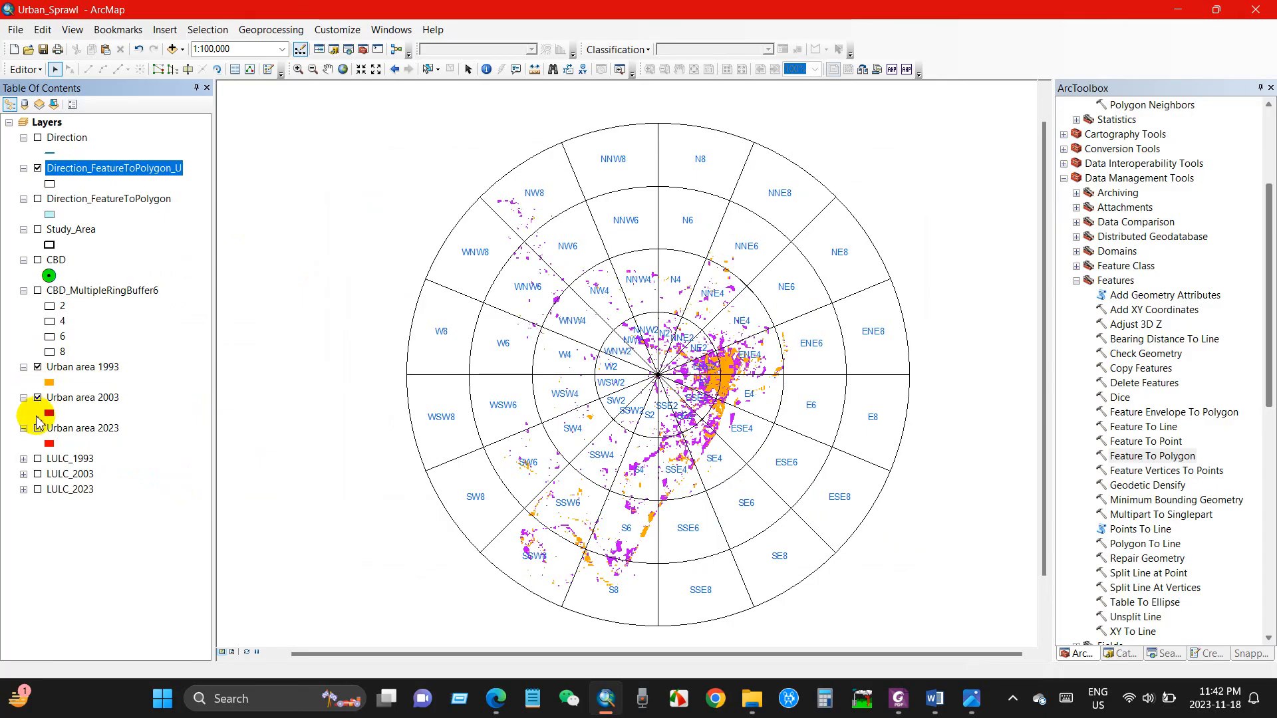
click(37, 429)
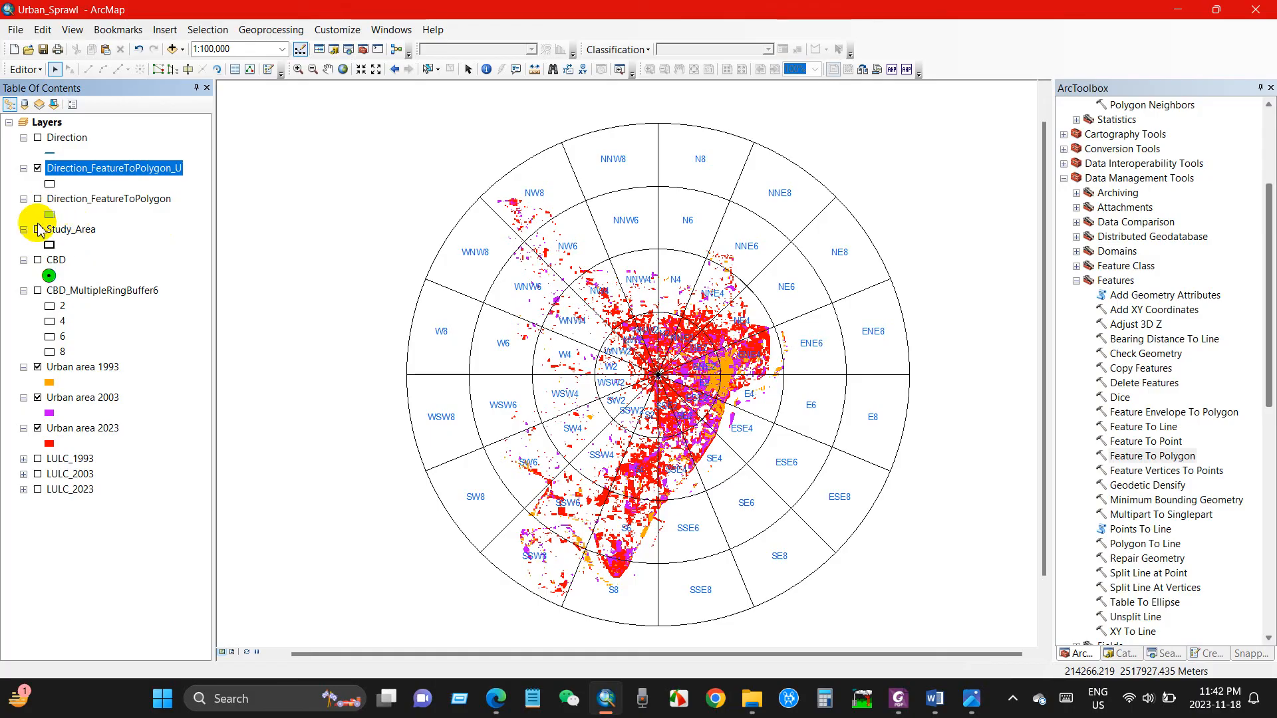
click(38, 230)
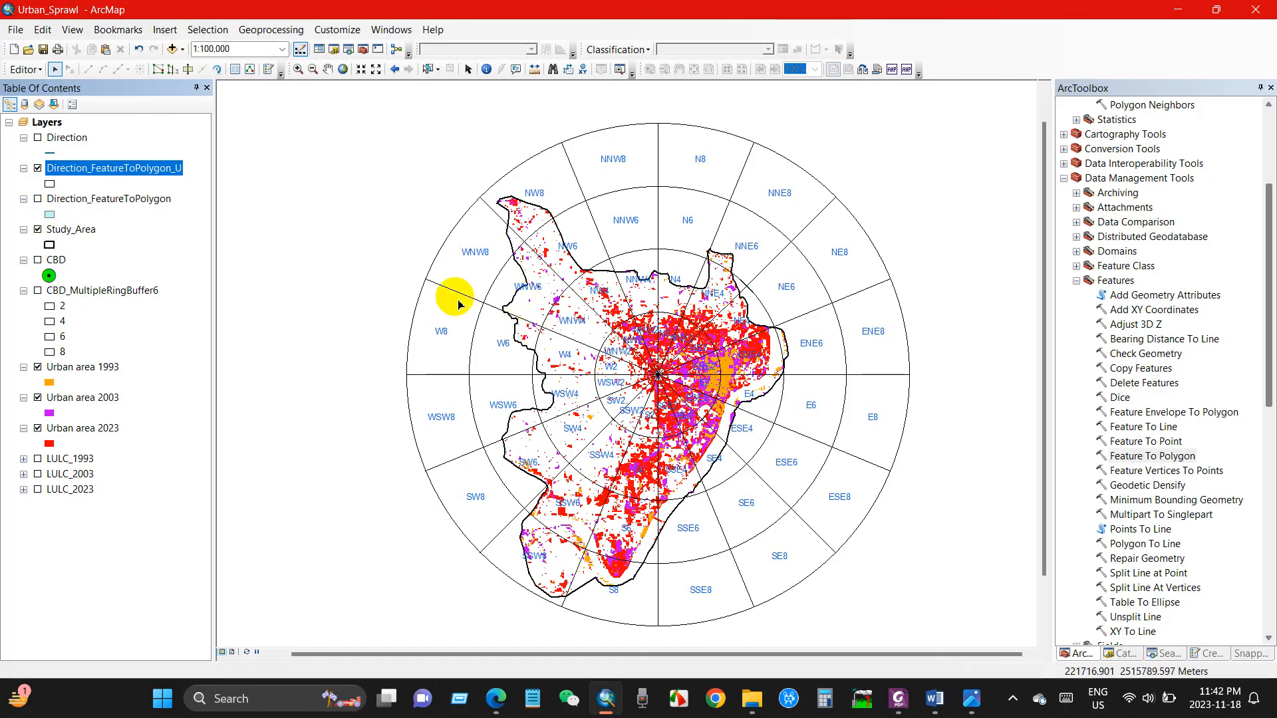
Add Ward_boundary.shp to the map from the tutorial's Shapefile folder under F:\GIS & RS Solution Tutorial.
click(171, 49)
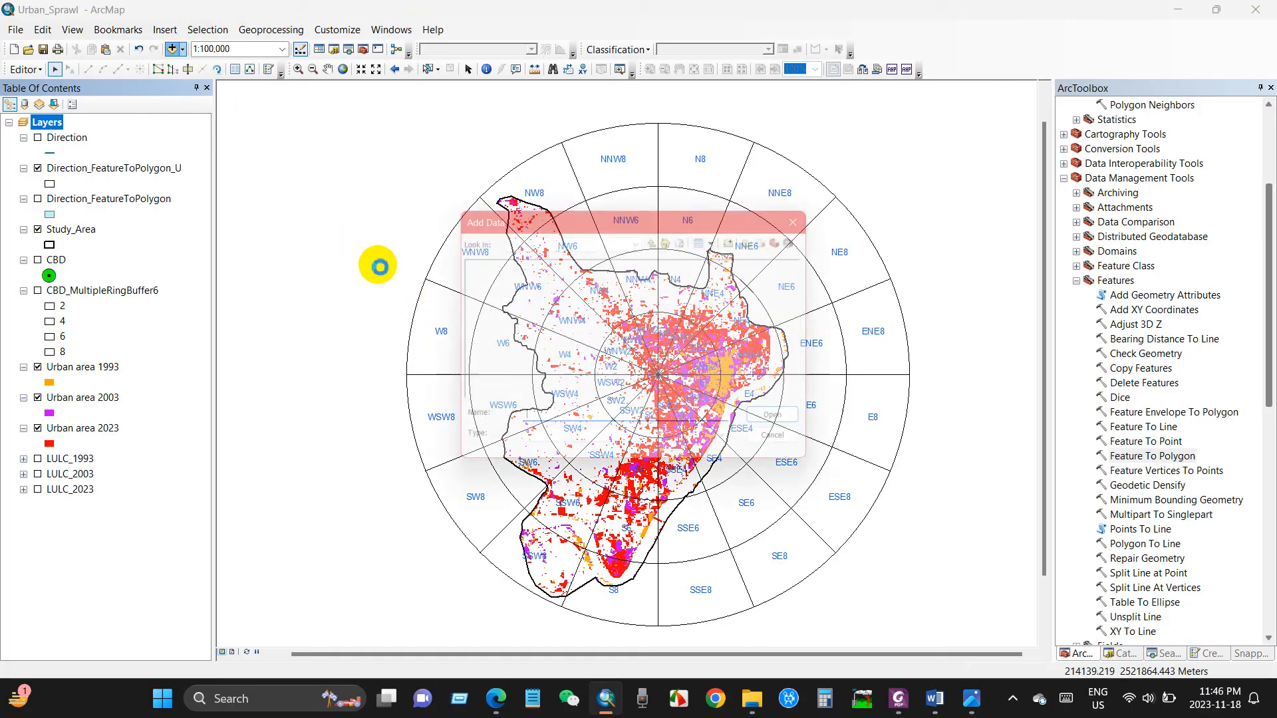
click(618, 239)
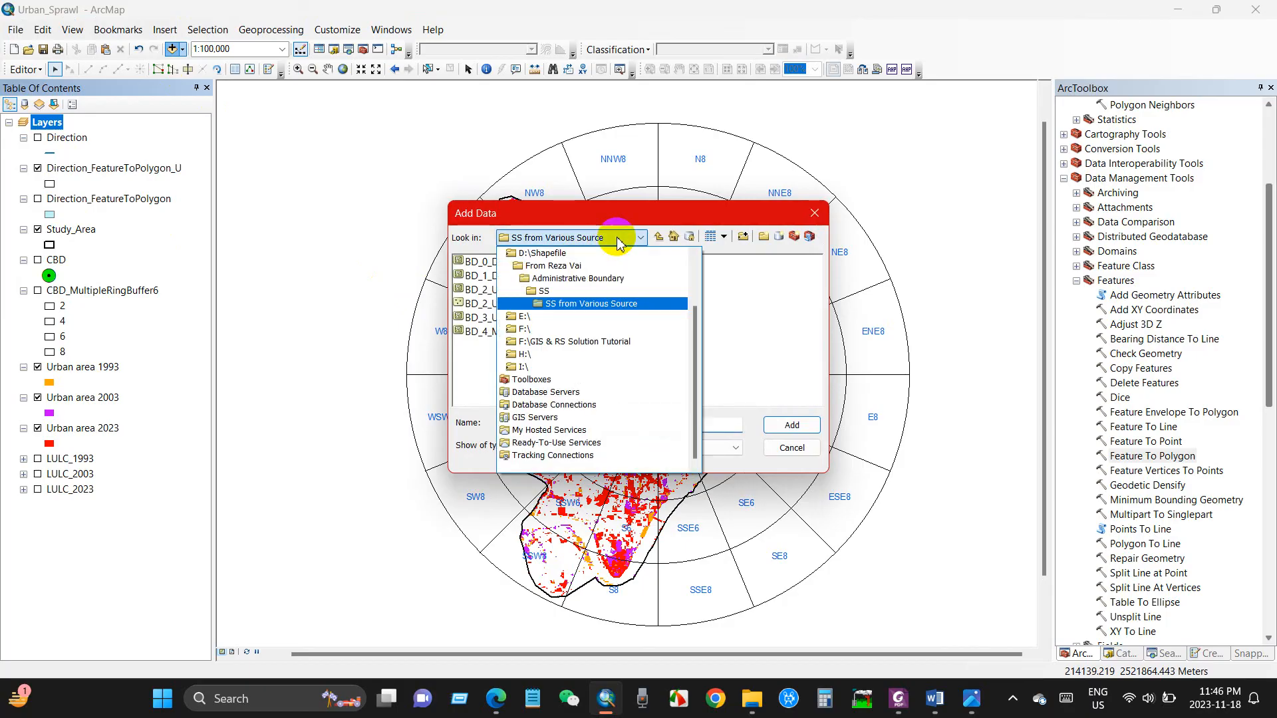
click(566, 341)
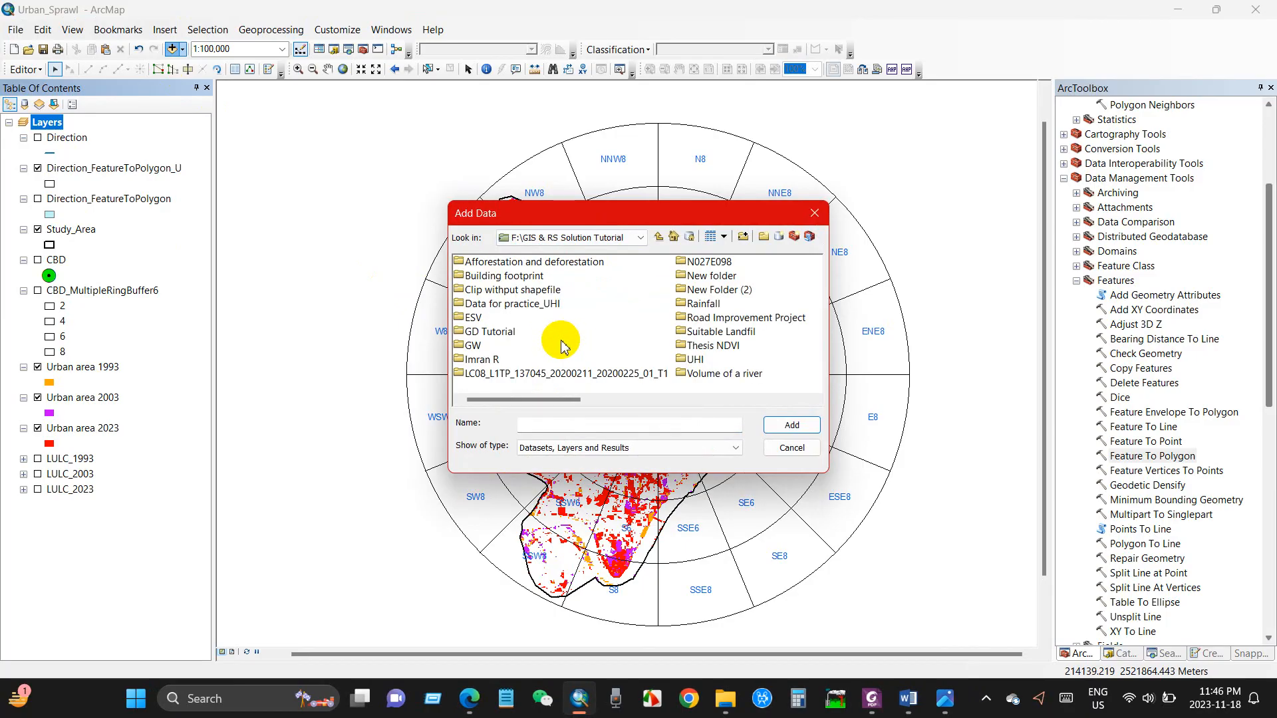
double_click(500, 338)
double_click(486, 259)
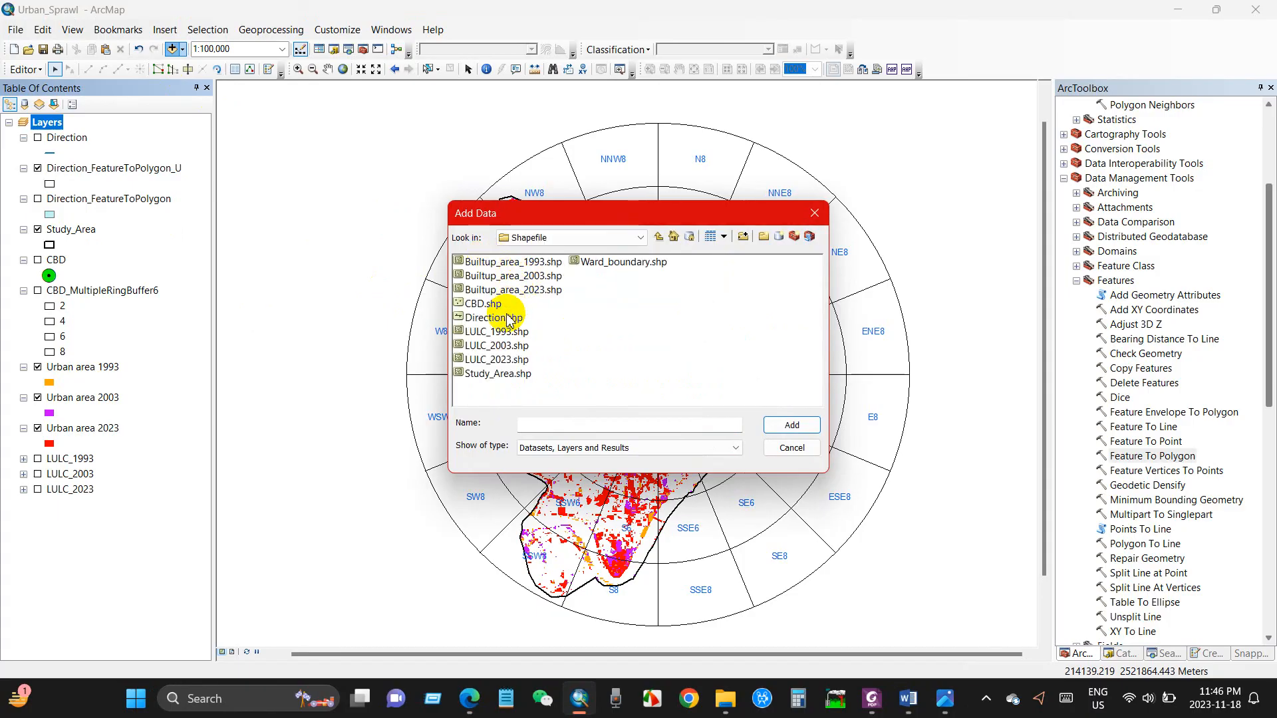
click(605, 261)
click(792, 424)
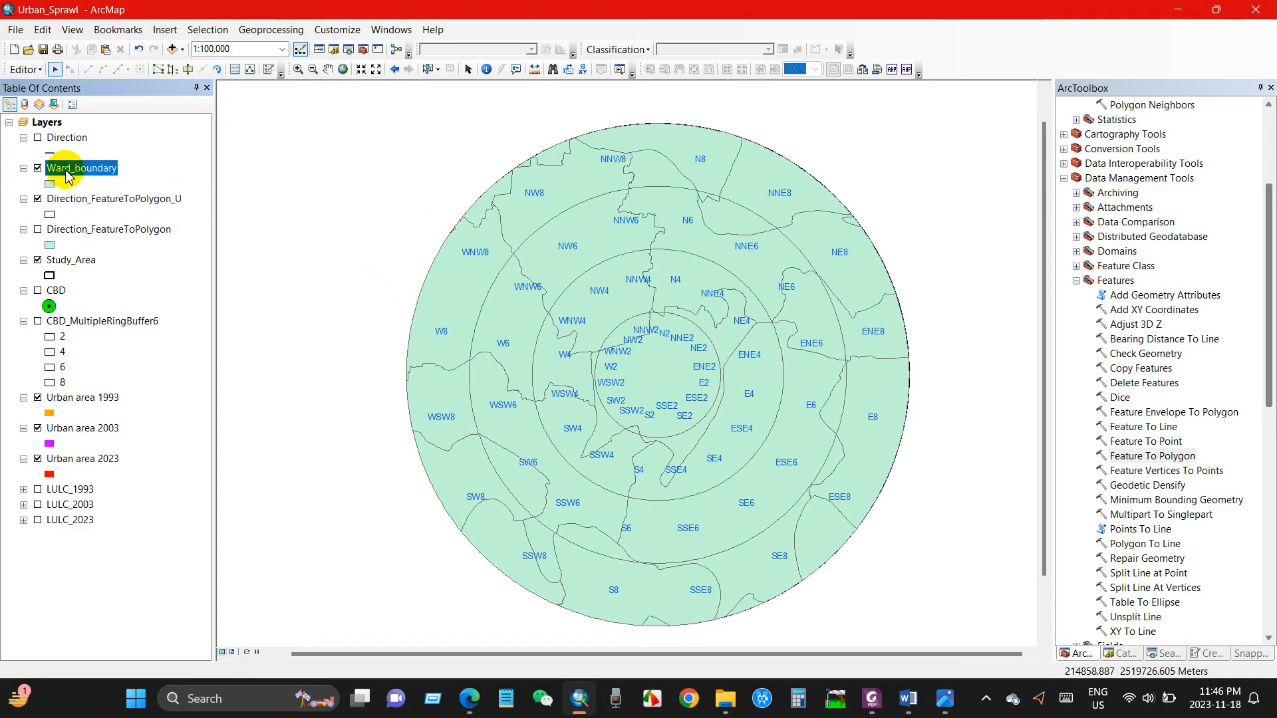
Symbolize the Ward_boundary layer as Hollow with a purple outline.
click(50, 184)
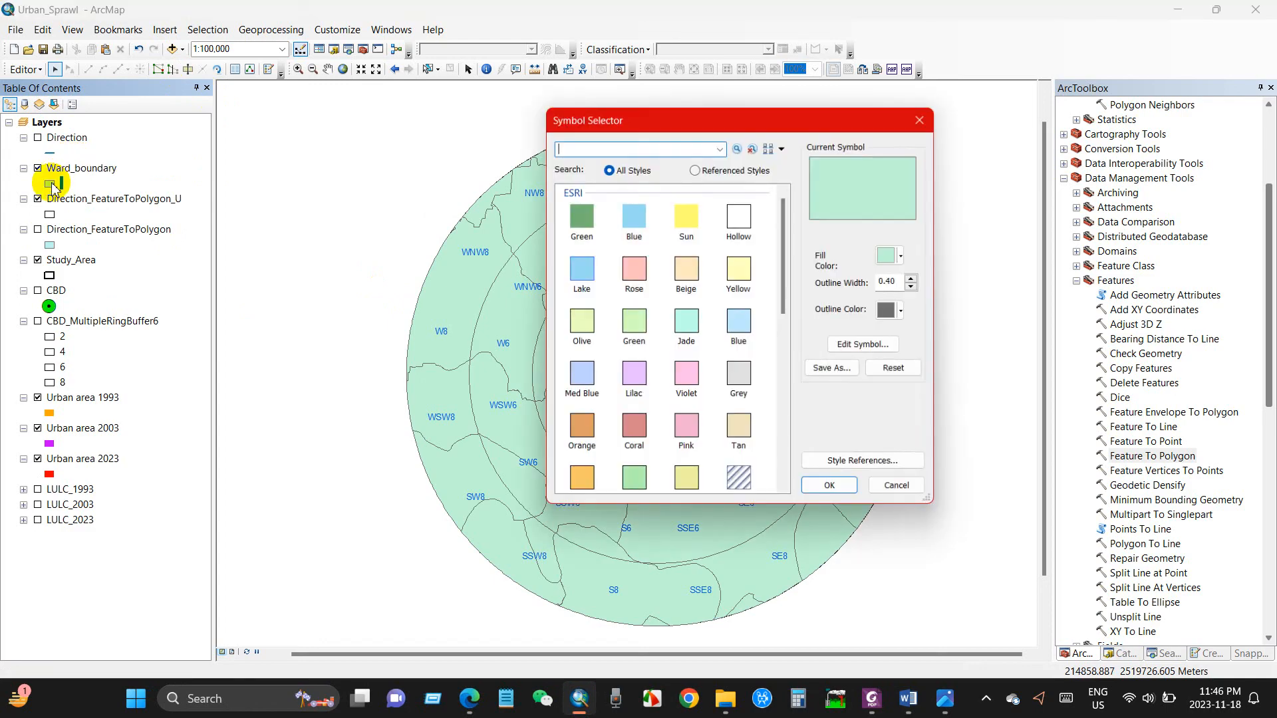
click(740, 214)
click(904, 312)
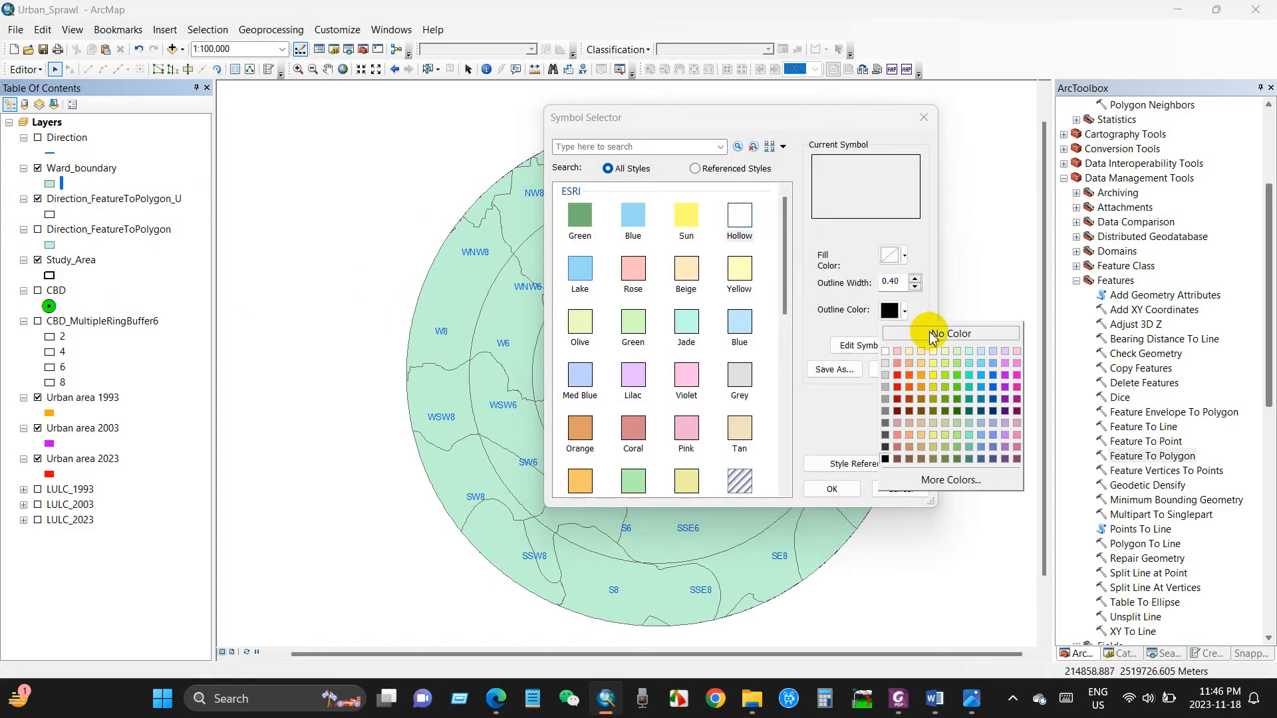
click(1007, 391)
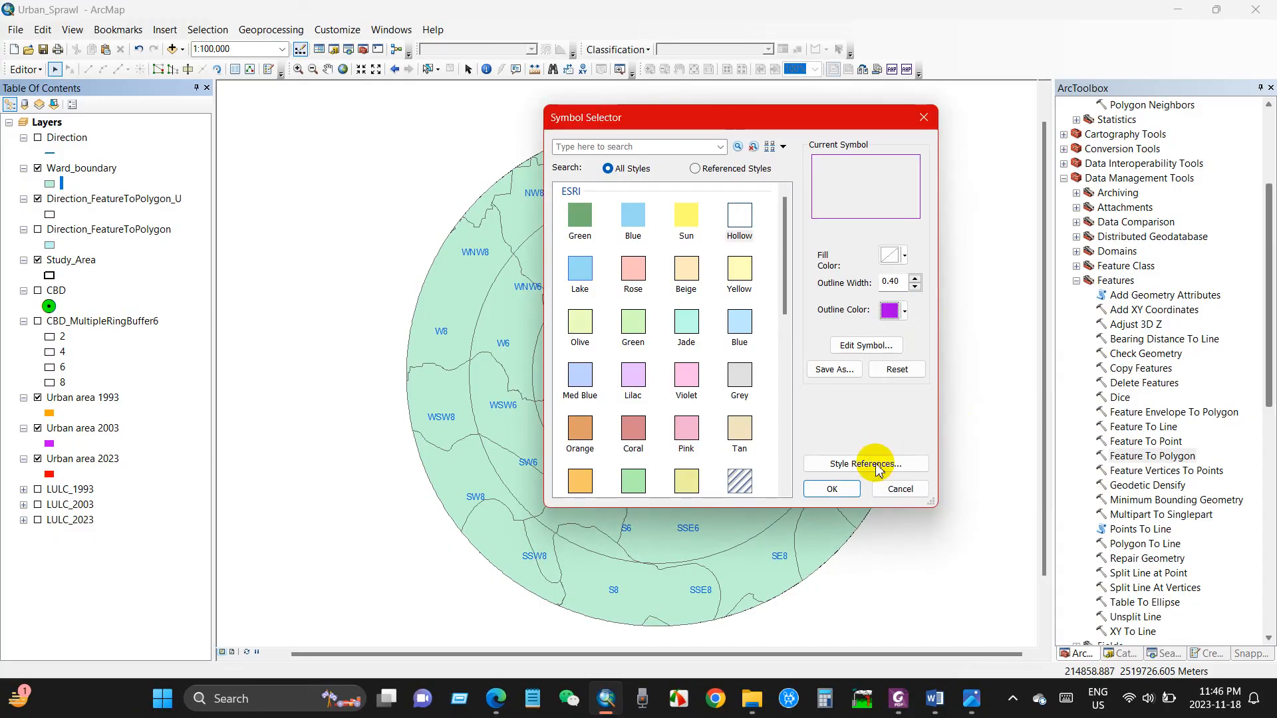
click(832, 489)
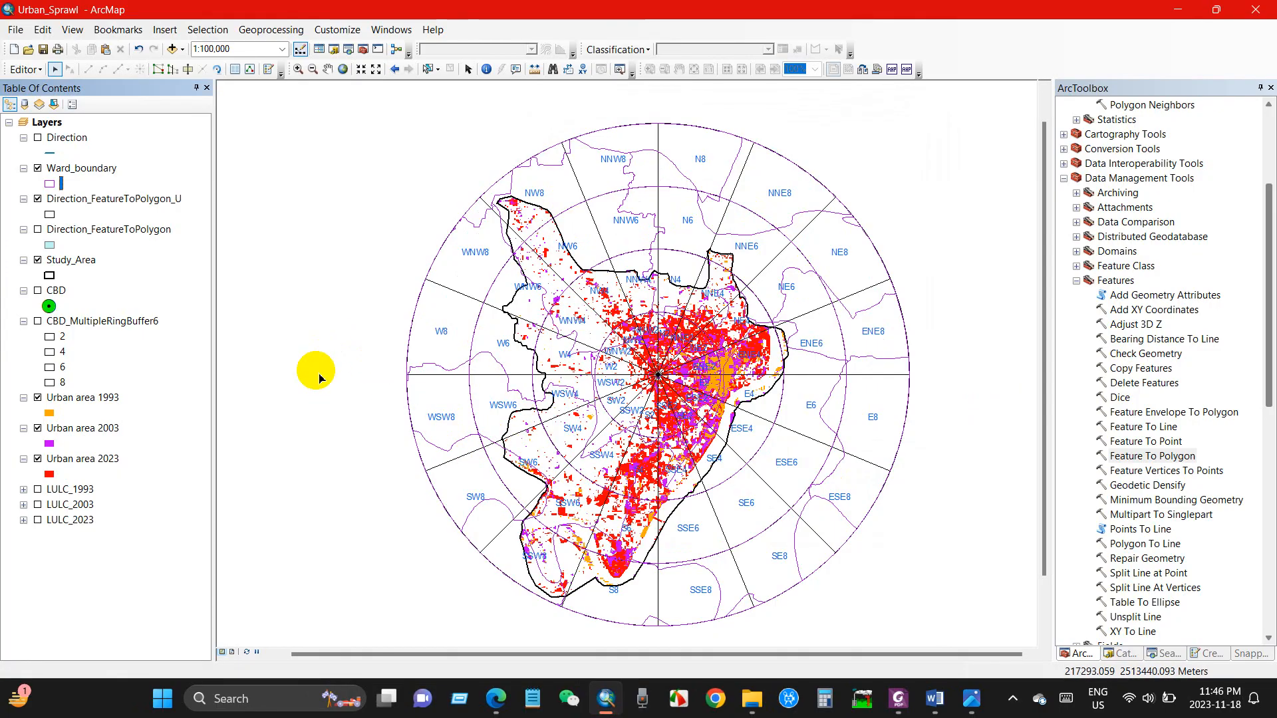
Thicken the black outline of the Direction_FeatureToPolygon_U ring sectors.
click(50, 214)
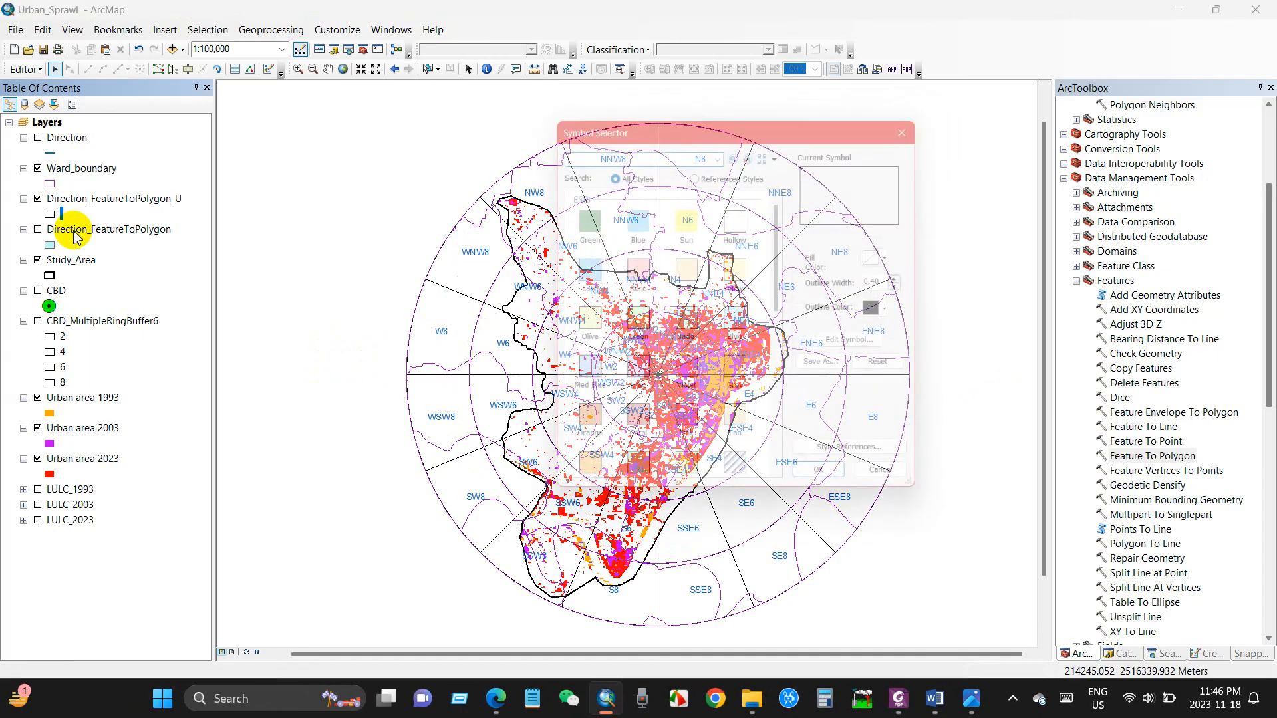
click(832, 489)
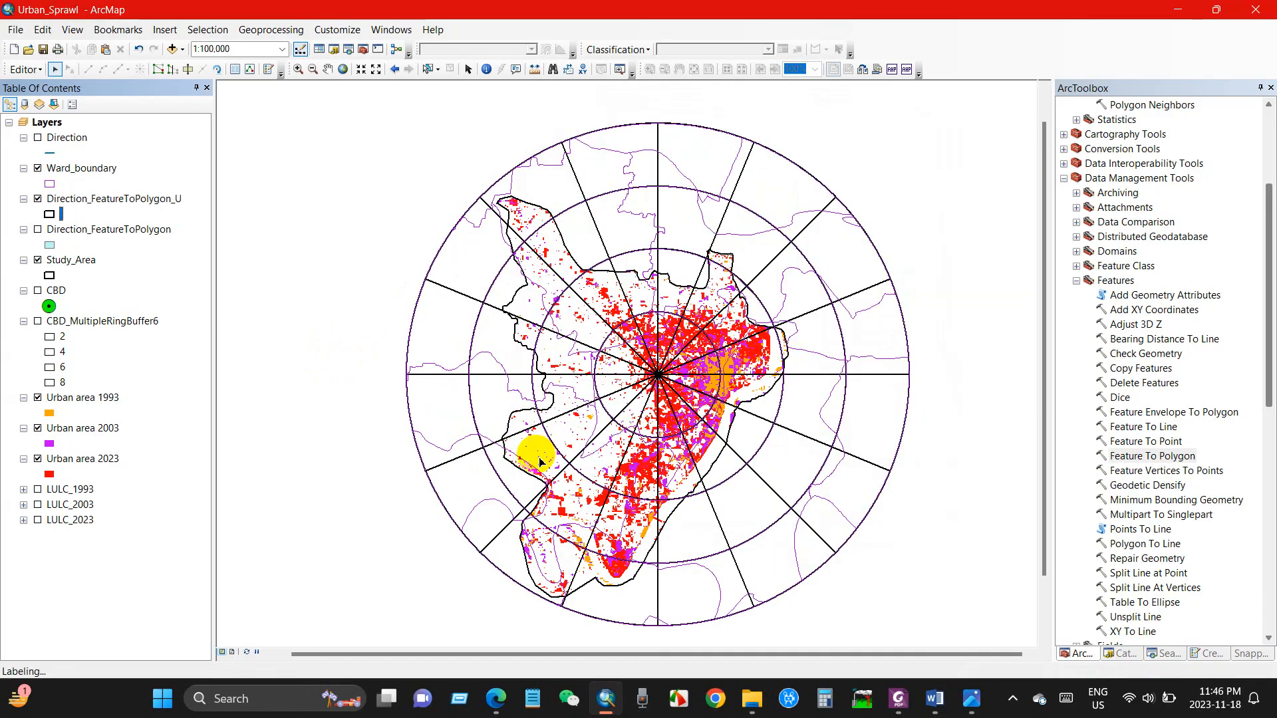